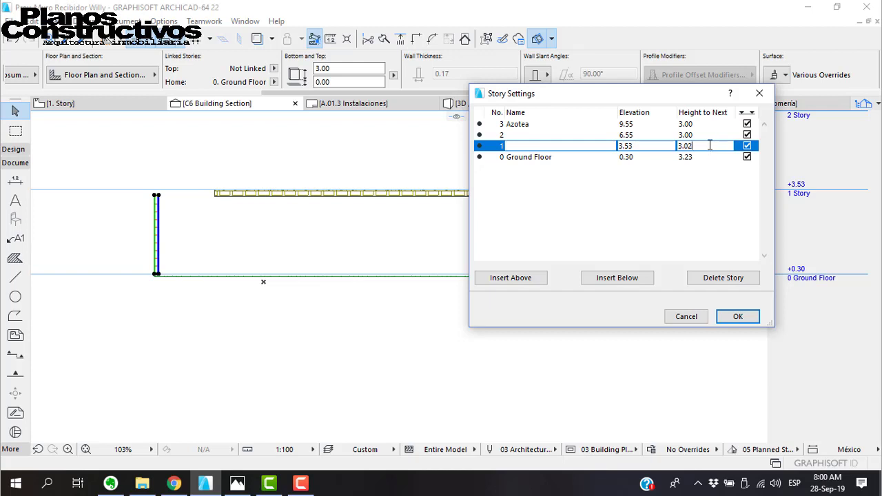
- Dismiss the story settings without changes and set the height of the two selected section walls to 3.23
left_click(688, 317)
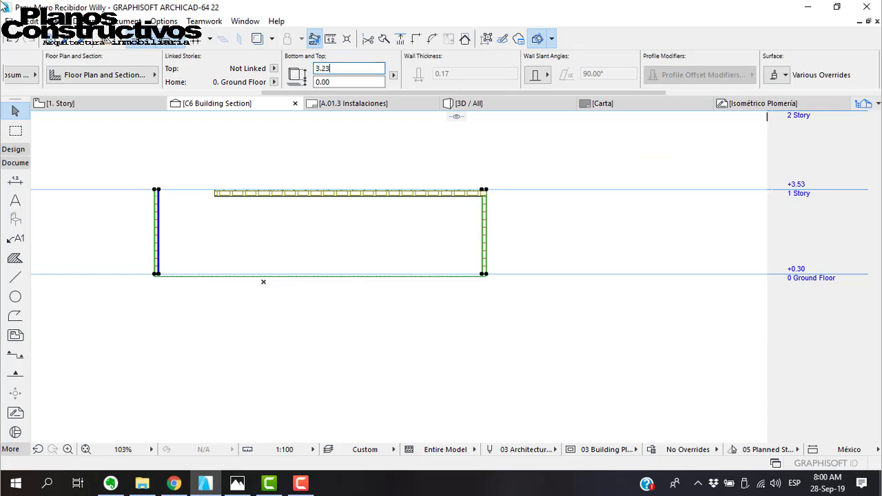
key("Escape")
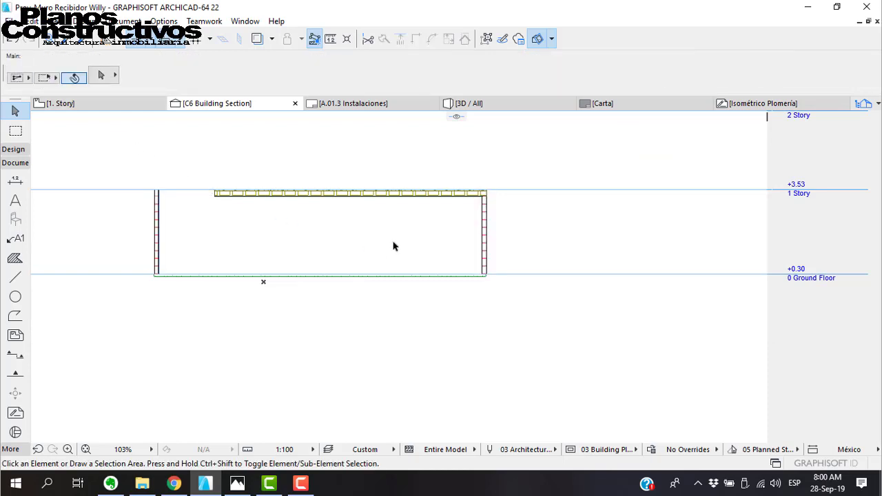
scroll(394, 238, "up", 2)
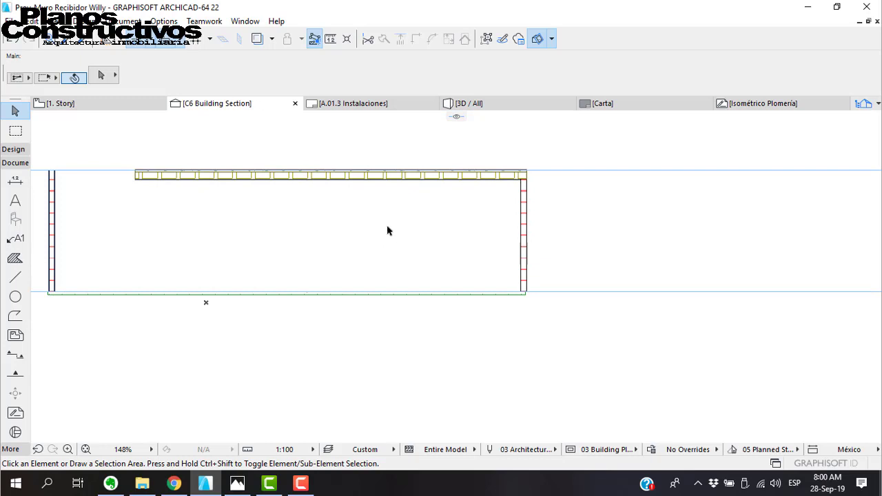
scroll(536, 184, "up", 6)
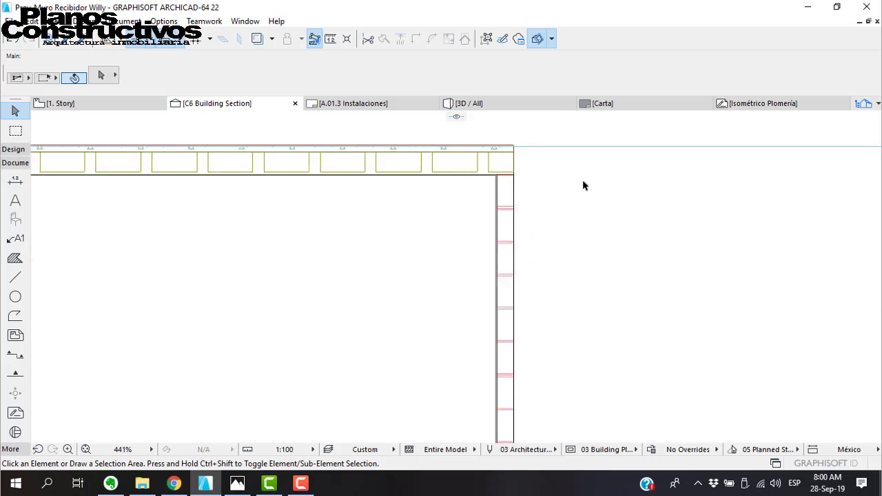
scroll(583, 185, "down", 1)
- Open the 0. Ground Floor plan and leave all elements deselected
right_click(120, 103)
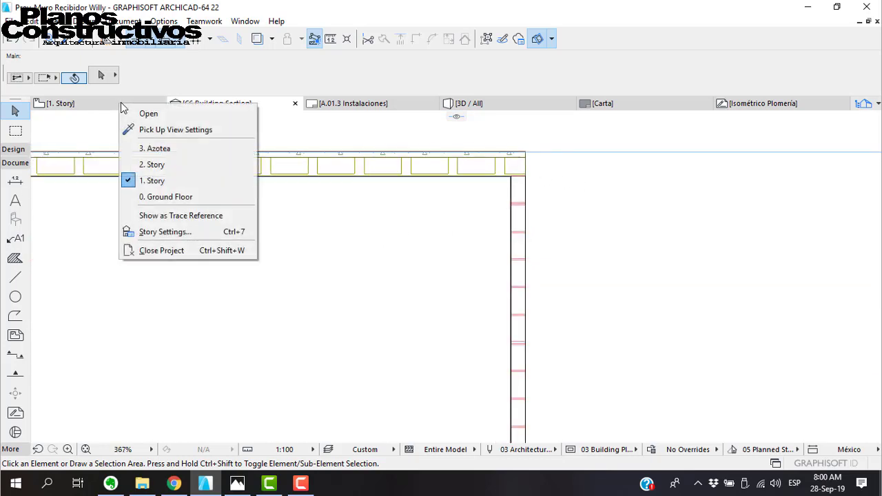
left_click(165, 197)
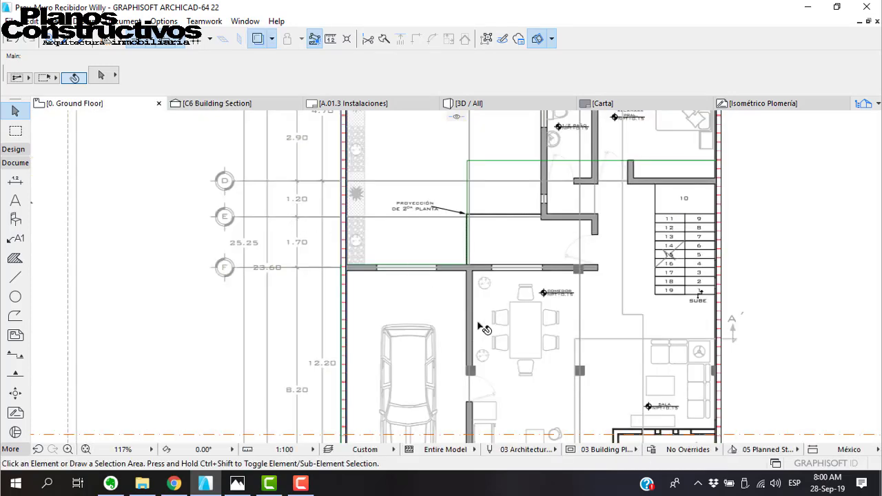
middle_click_drag(471, 292, 364, 214)
left_click(407, 263)
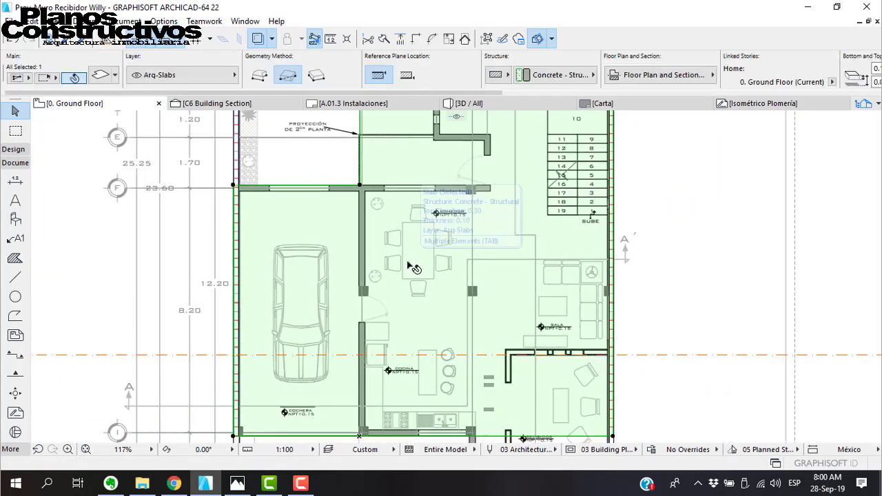
scroll(414, 268, "down", 3)
scroll(384, 315, "up", 3)
key("Escape")
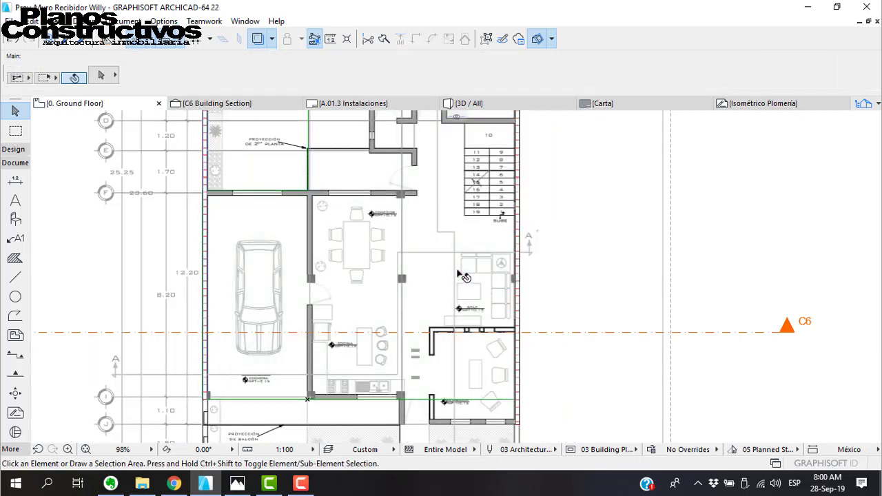
- Activate the Wall tool with the saved favorite MTBRRHM A-FINA B-FINA
left_click(17, 151)
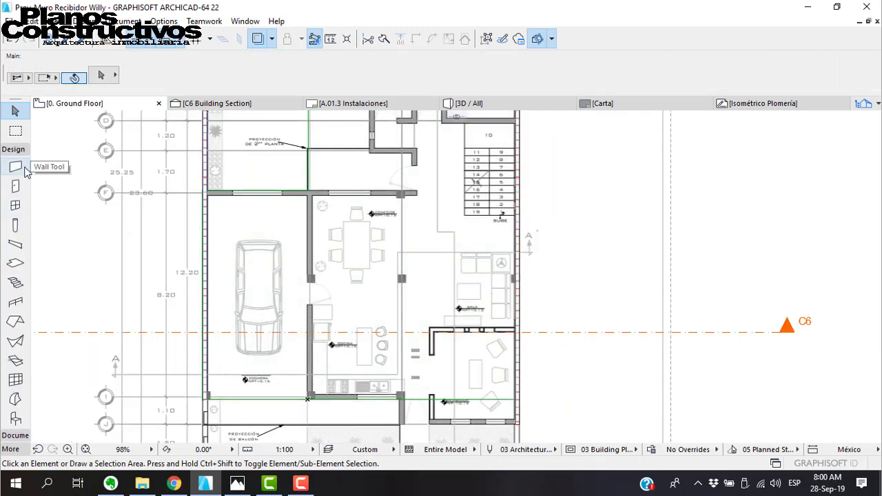
left_click(26, 169)
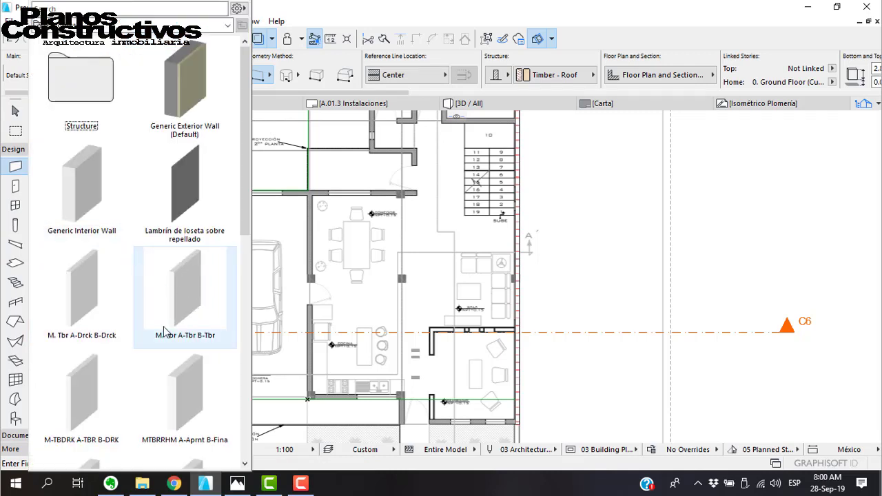
scroll(164, 332, "down", 2)
scroll(153, 314, "down", 1)
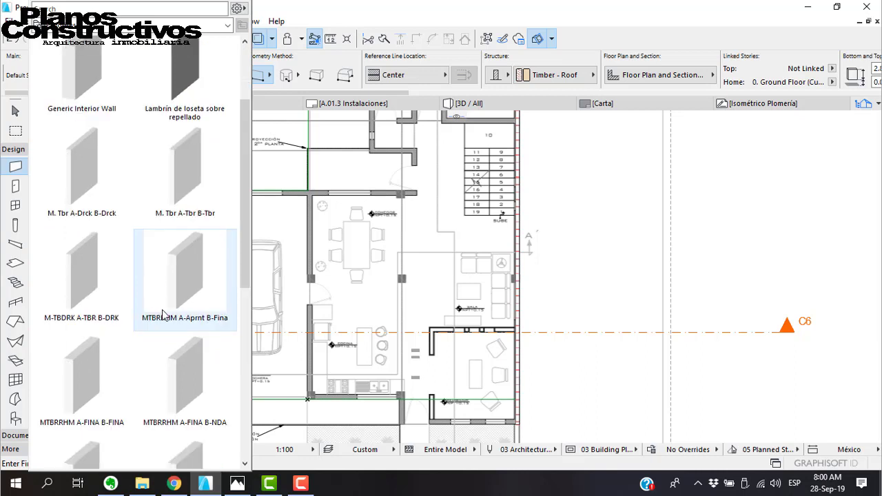
scroll(186, 379, "down", 1)
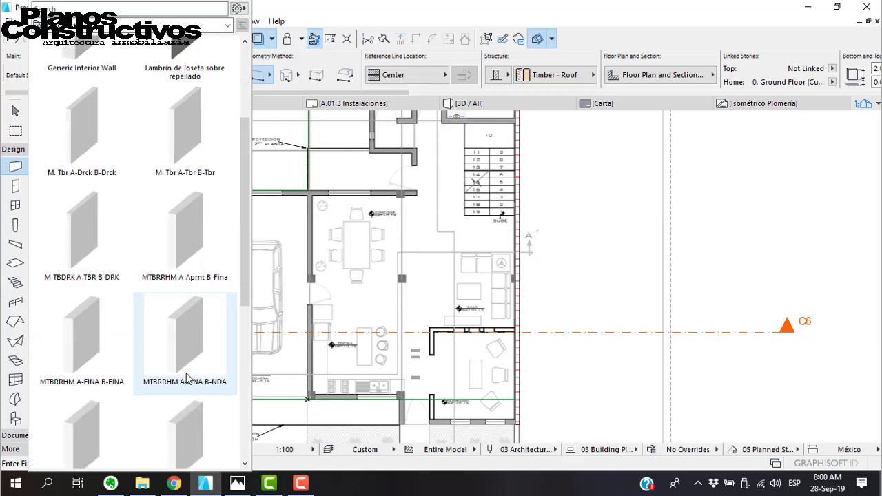
scroll(156, 356, "down", 1)
double_click(106, 279)
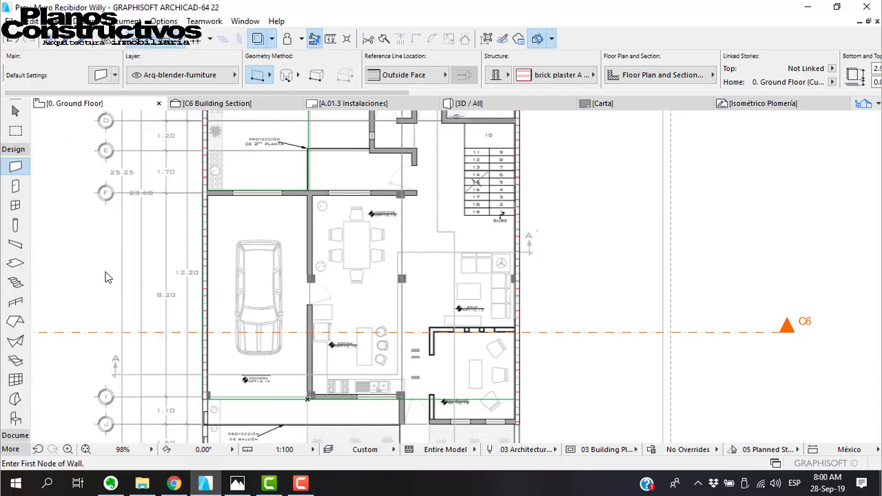
- Draw the partition wall between the sala and the recibidor, from the boundary wall to the partition's outer corner
scroll(482, 338, "up", 10)
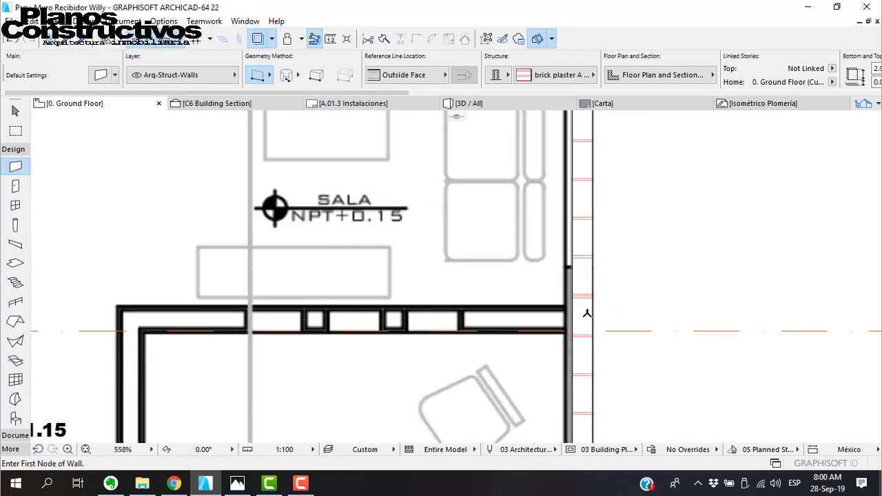
left_click(557, 301)
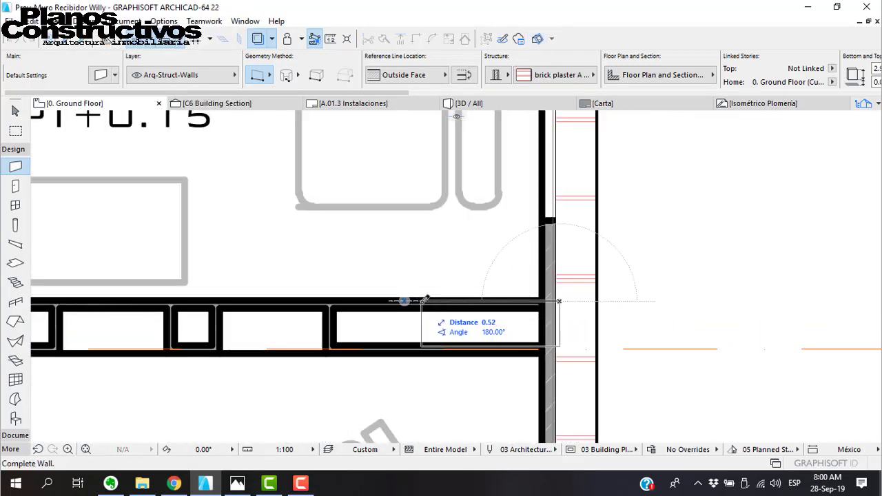
scroll(459, 305, "down", 2)
scroll(459, 305, "down", 4)
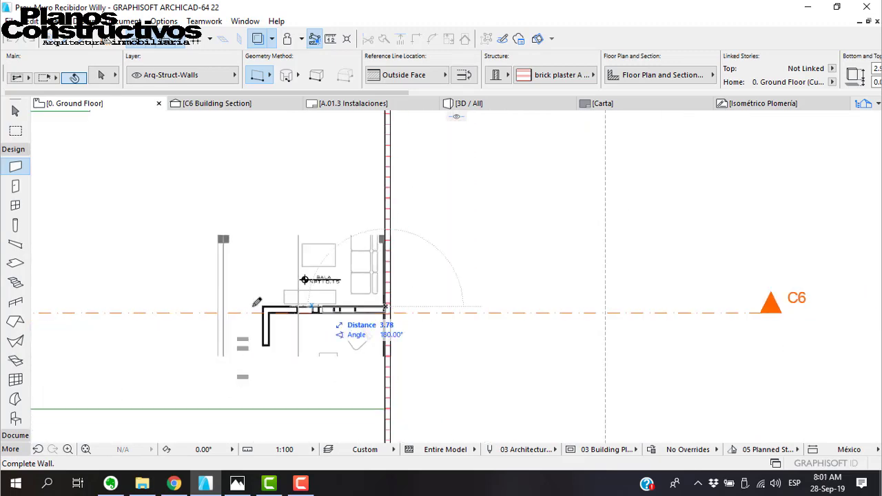
left_click(267, 303)
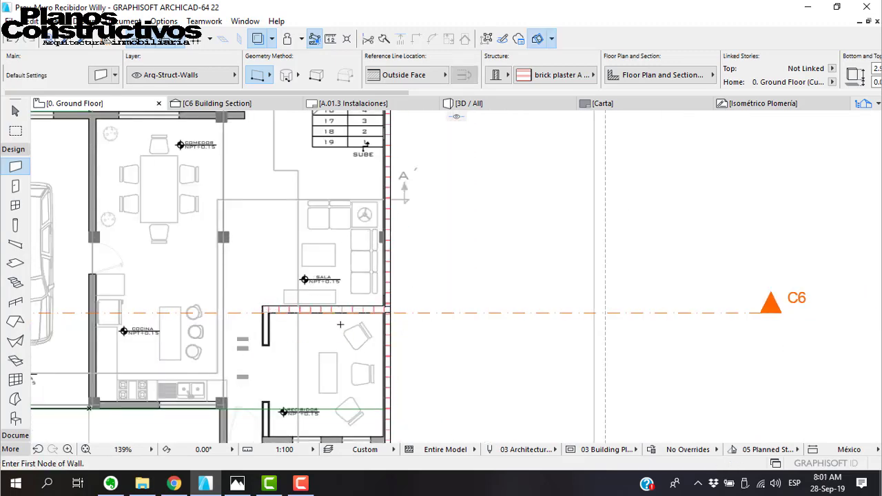
- Draw the recibidor's front wall from the boundary wall's outer corner past the entrance door to the far wall's outer corner
scroll(429, 319, "up", 5)
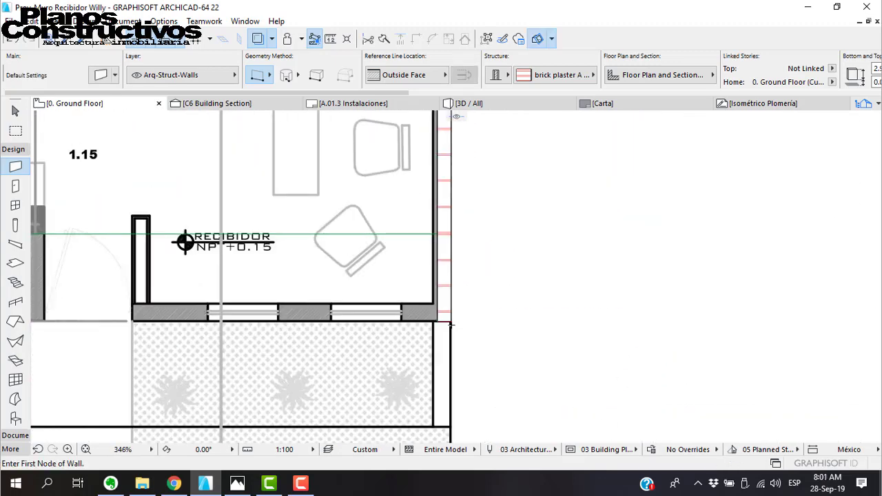
left_click(451, 320)
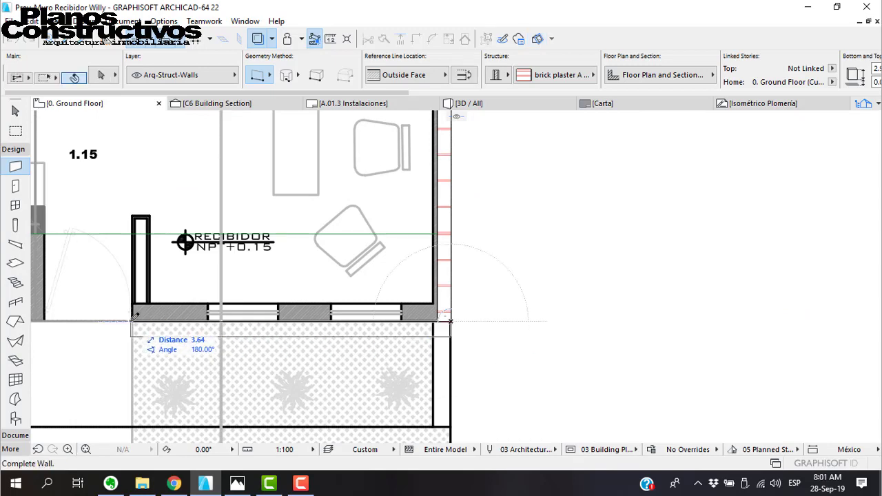
middle_click_drag(135, 319, 307, 308)
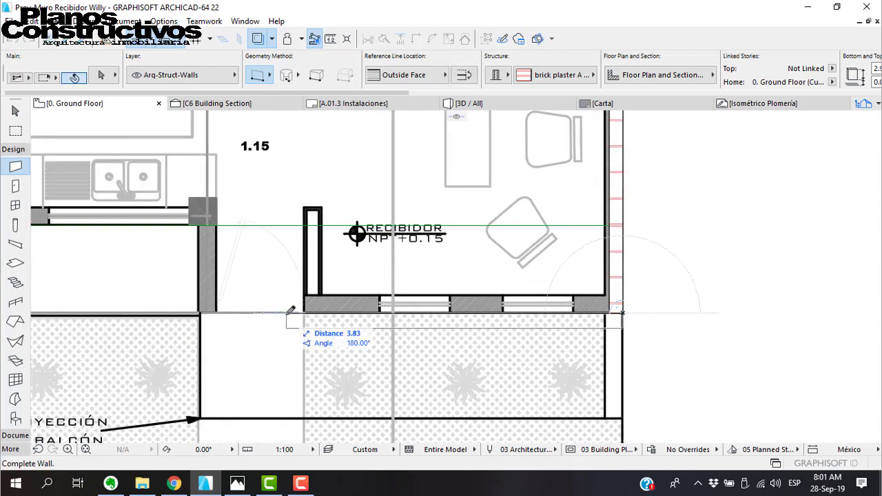
scroll(205, 311, "up", 5)
left_click(190, 311)
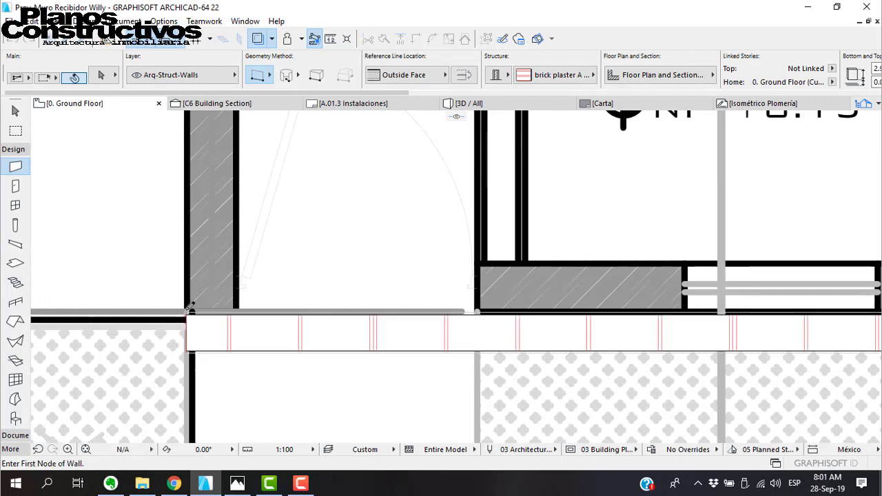
- Flip the recibidor's front wall about its reference line so that its thickness lies on the interior side
key("Escape")
left_click(190, 313)
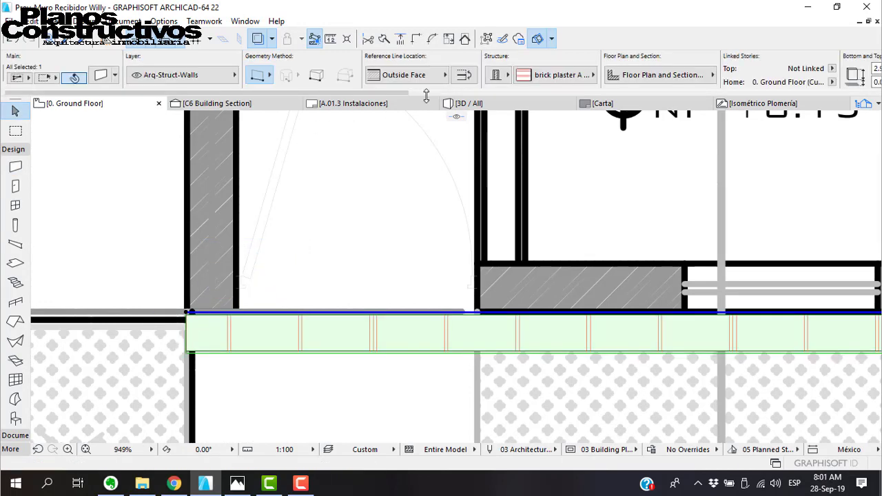
left_click(468, 78)
key("Escape")
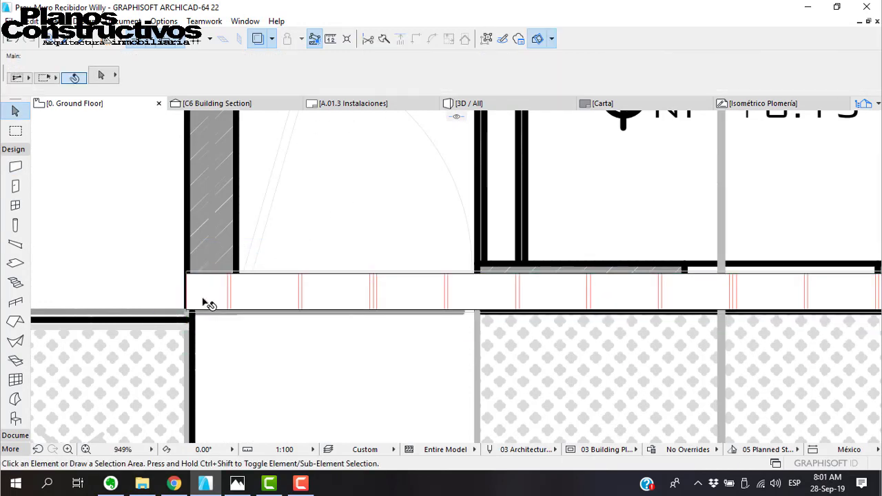
- Reuse the front wall's settings and draw the entrance side wall from its corner up to the kitchen column
left_click(188, 310, "alt")
left_click(187, 308)
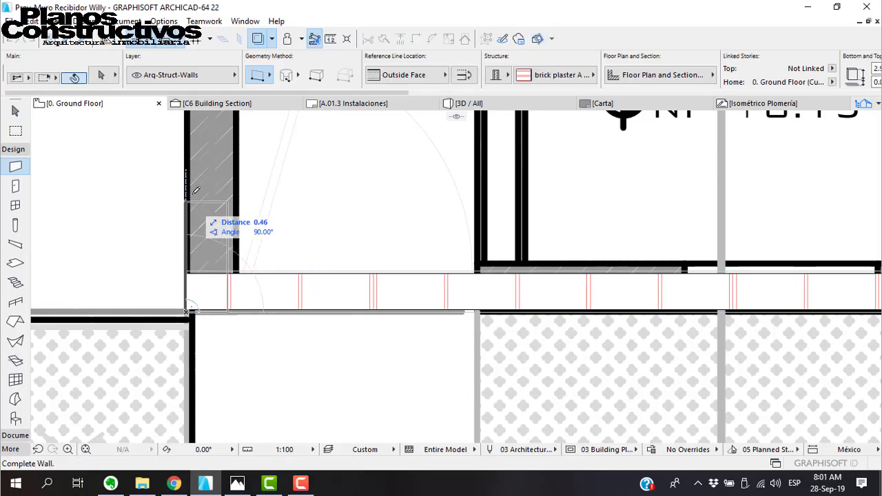
scroll(195, 244, "down", 4)
middle_click_drag(210, 162, 324, 281)
scroll(326, 296, "up", 3)
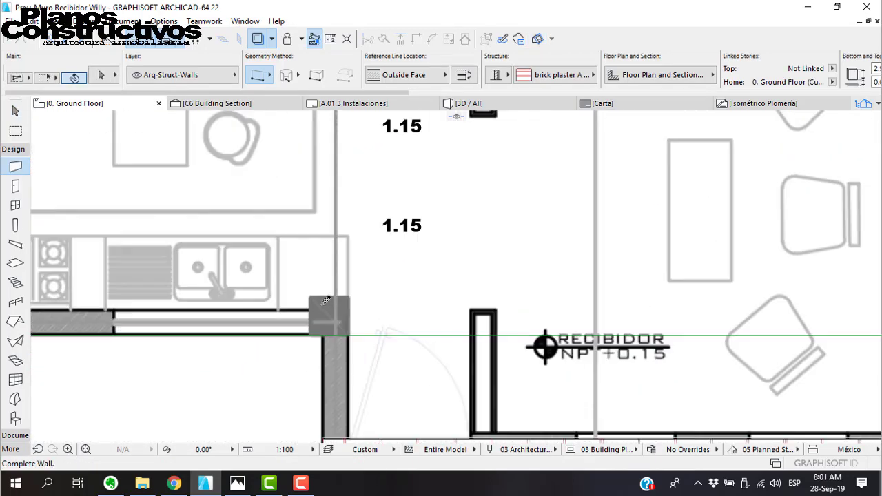
left_click(333, 313)
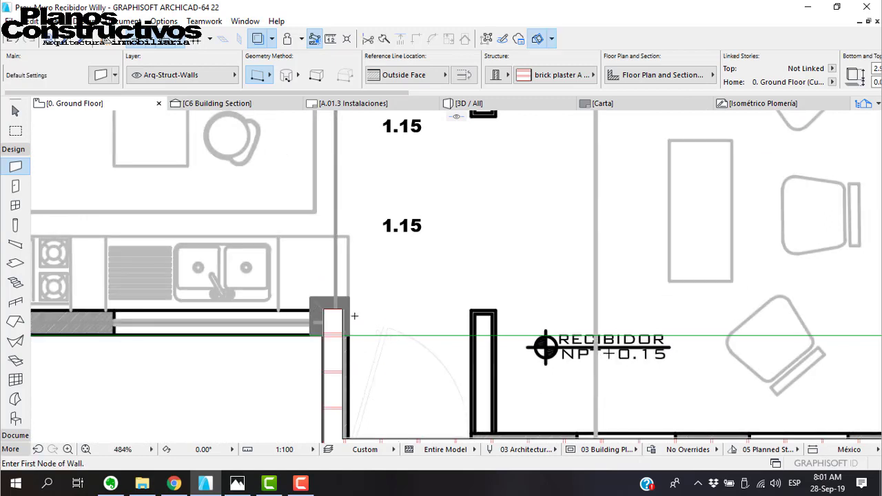
- Draw the kitchen's front wall from the entrance side wall to the garage-side column's outer corner
left_click(324, 334)
middle_click_drag(248, 334, 431, 334)
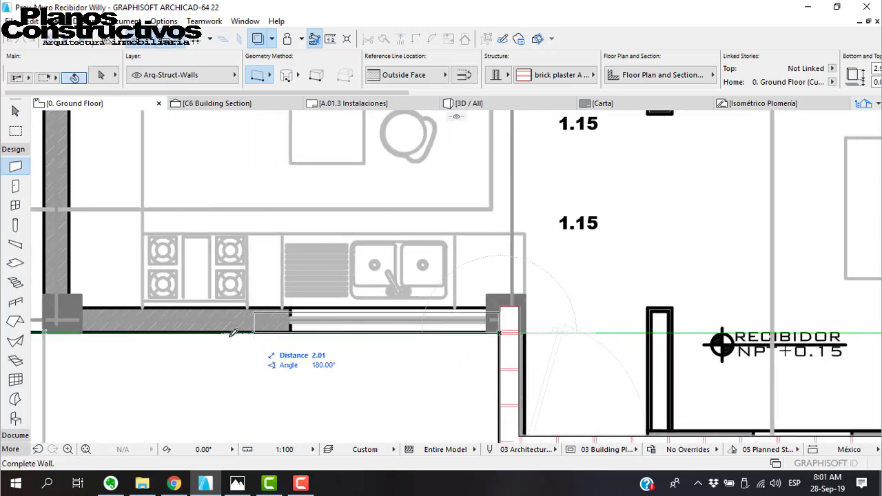
left_click(44, 334)
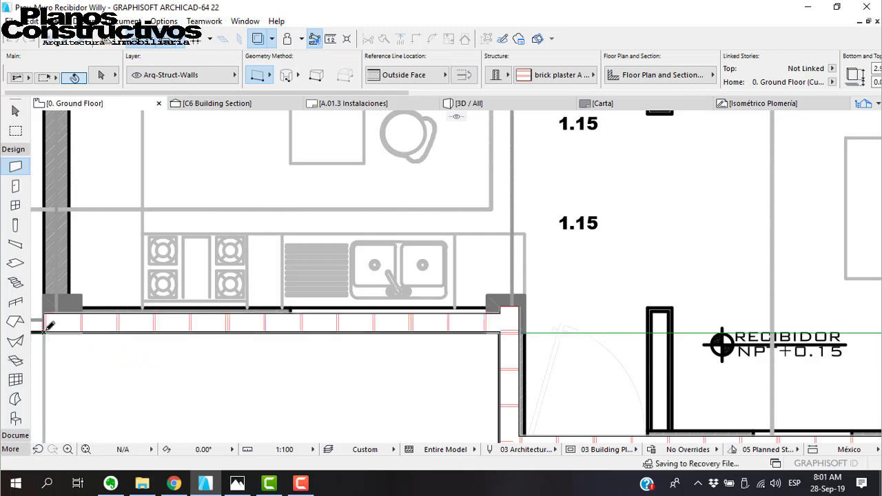
- Draw the wall separating the garage from the kitchen and comedor, about 8.19 m long, up to the rear wall's inner face
scroll(199, 319, "down", 2)
scroll(244, 234, "up", 1)
middle_click_drag(243, 234, 269, 357)
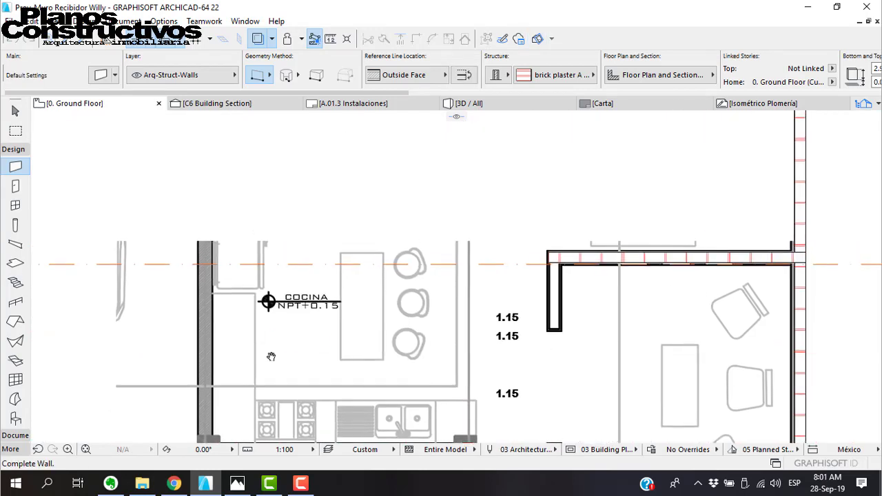
scroll(207, 220, "up", 3)
scroll(211, 227, "down", 6)
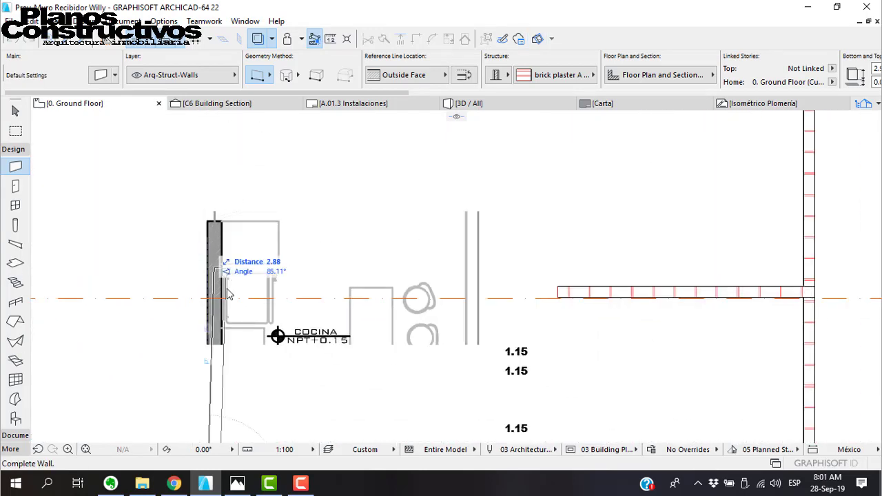
scroll(234, 203, "down", 3)
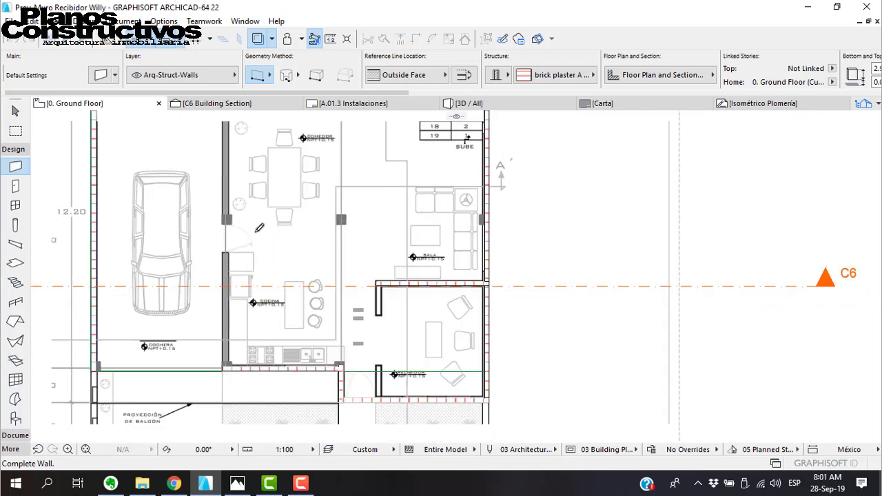
scroll(250, 186, "up", 4)
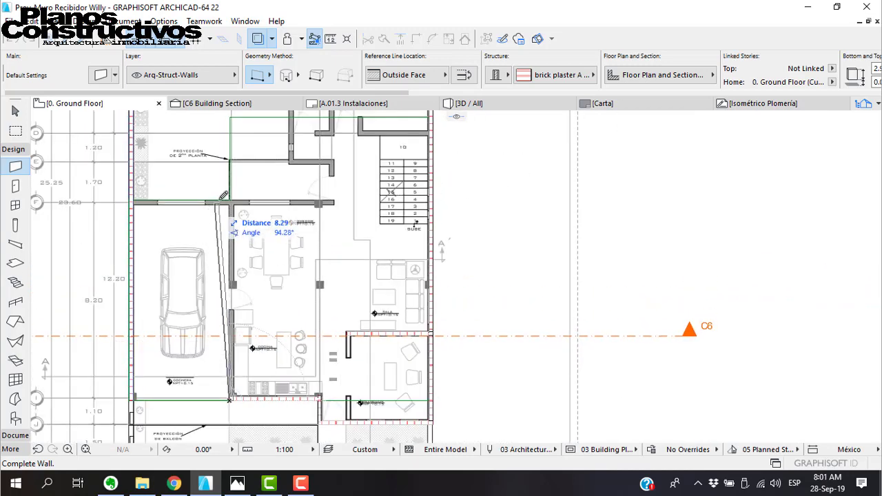
scroll(247, 198, "up", 2)
scroll(246, 199, "up", 5)
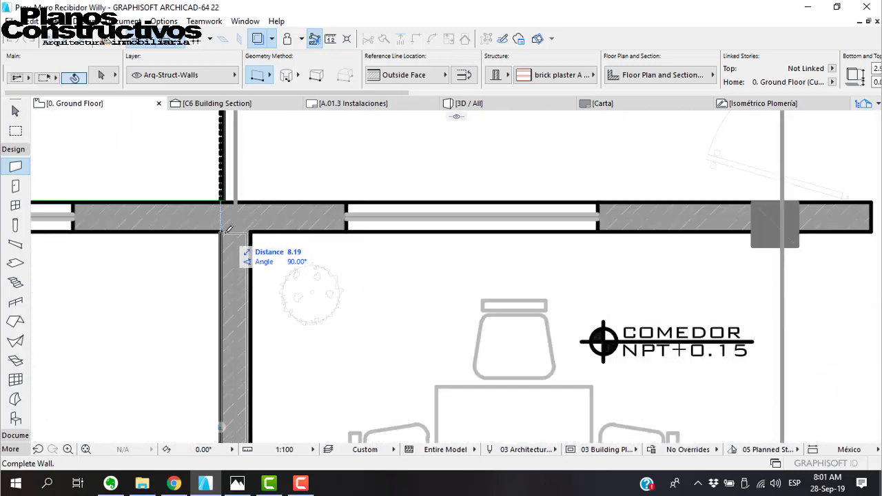
left_click(221, 230)
- Draw the garage's rear wall from the top of the dividing wall to the opposite boundary wall
left_click(221, 231)
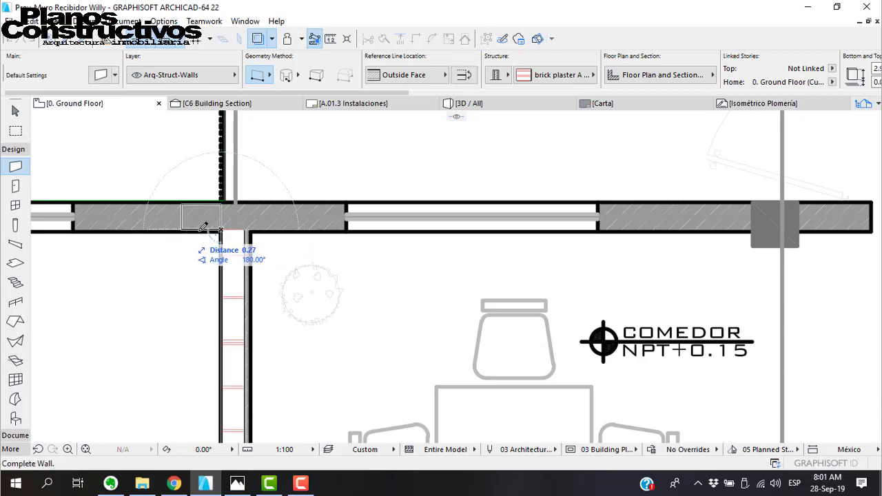
middle_click_drag(186, 229, 629, 224)
left_click(69, 226)
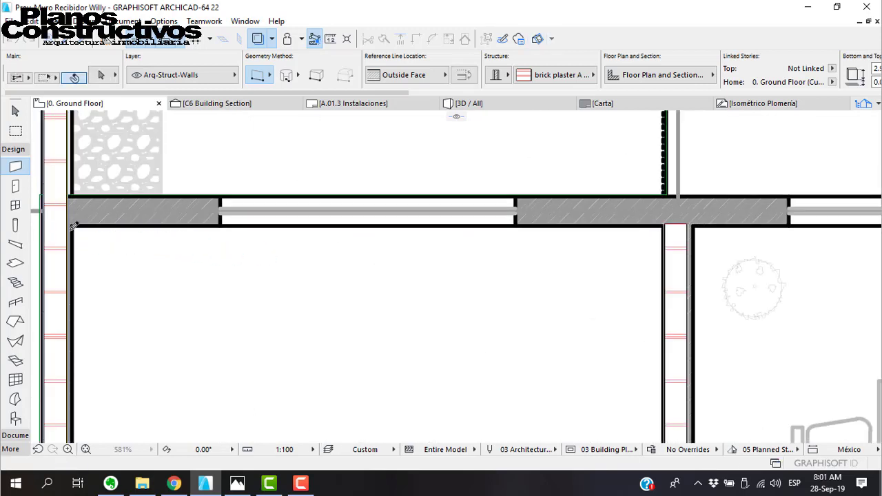
- Stretch the garage's rear wall past the dividing wall, along the comedor, to the end of the drawn wall below the doorway
key("Escape")
left_click(324, 229)
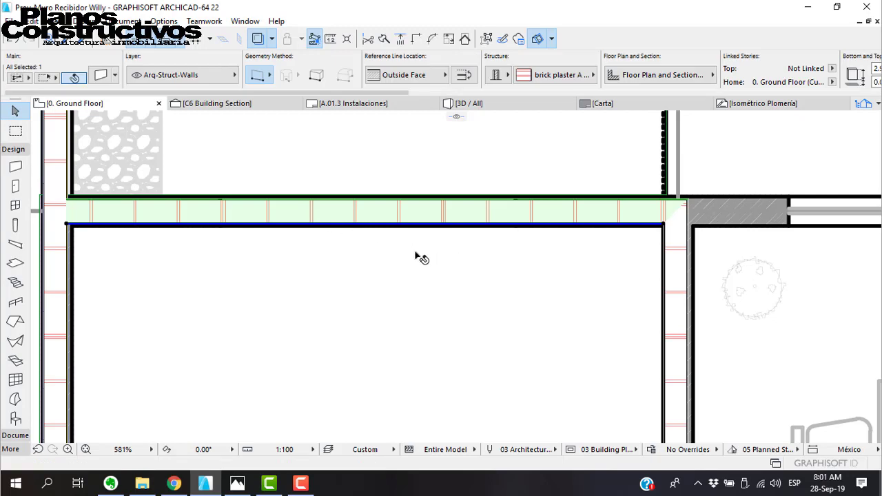
scroll(503, 260, "down", 2)
middle_click_drag(604, 255, 271, 261)
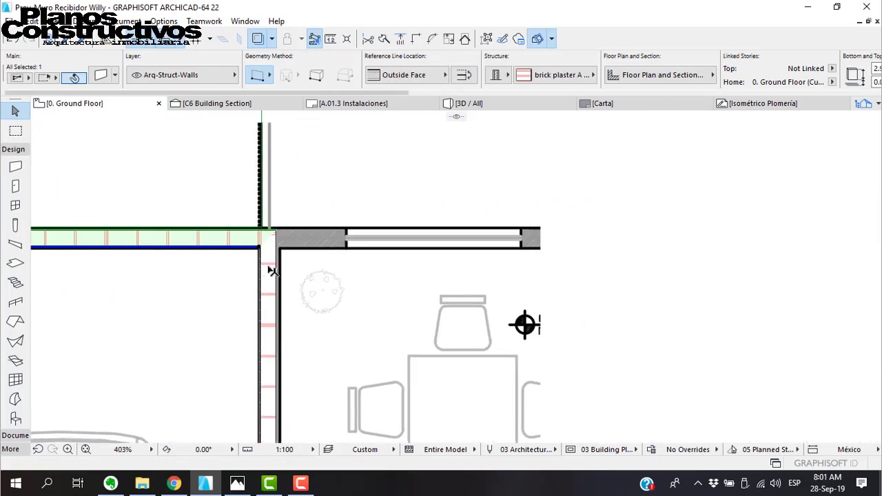
left_click(261, 248)
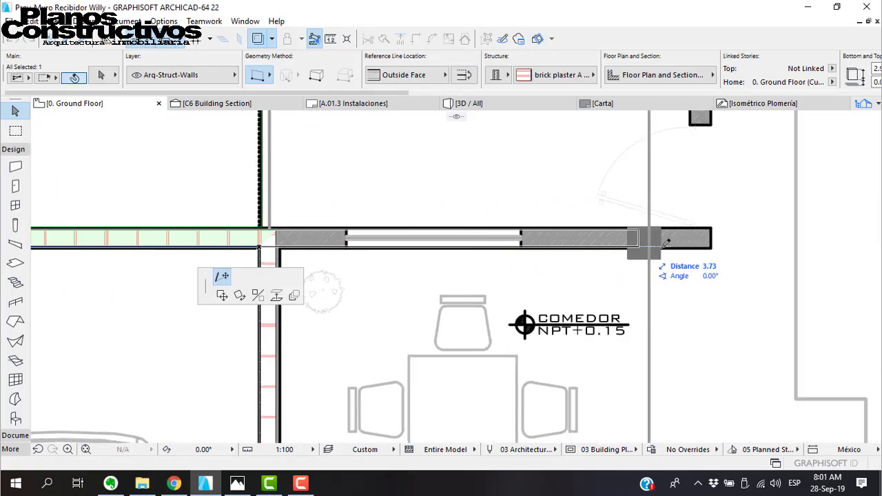
left_click(713, 246)
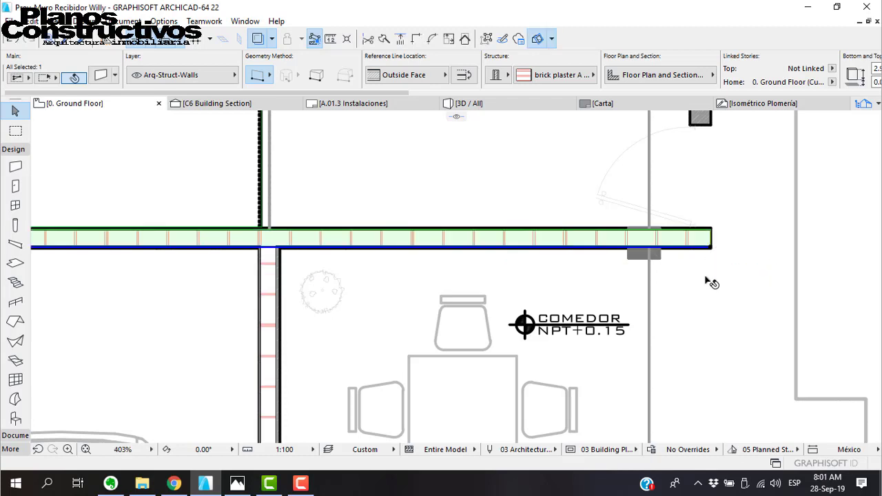
left_click(728, 256)
- Draw the doorway wall from the stretched wall's end to the outer corner above, and flip its body onto the reference outline
middle_click_drag(728, 256, 367, 356)
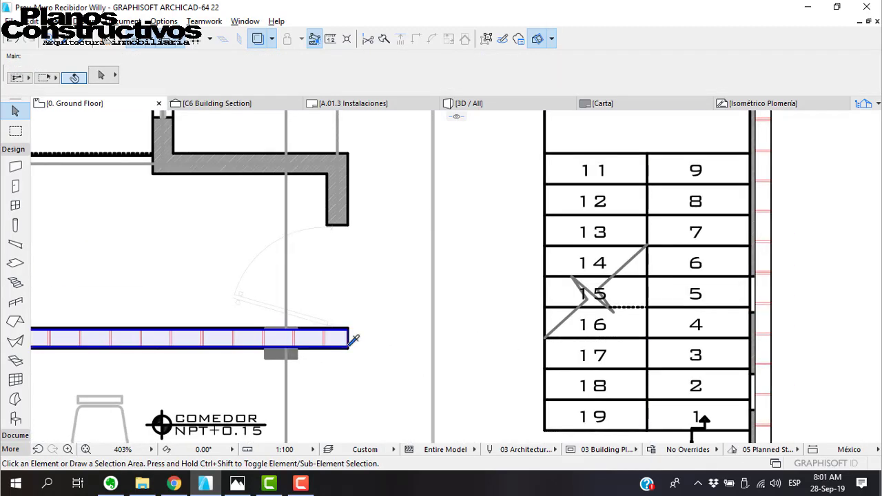
left_click(348, 345, "alt")
left_click(348, 344)
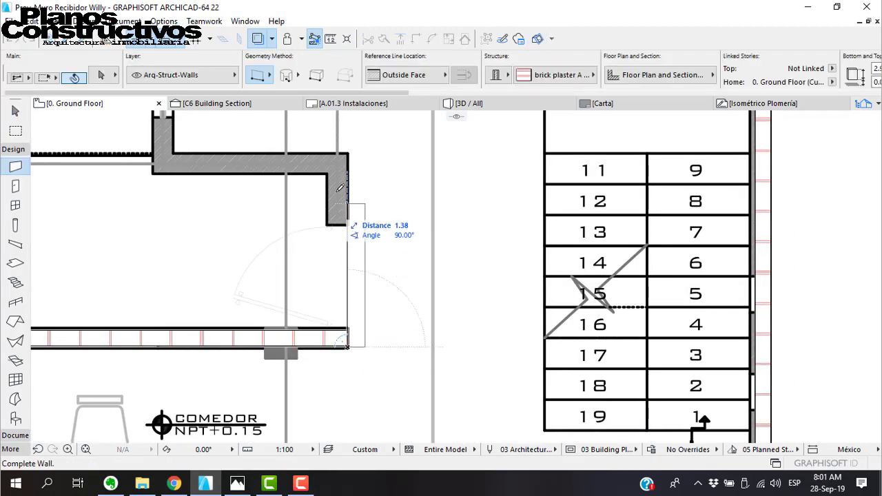
left_click(349, 151)
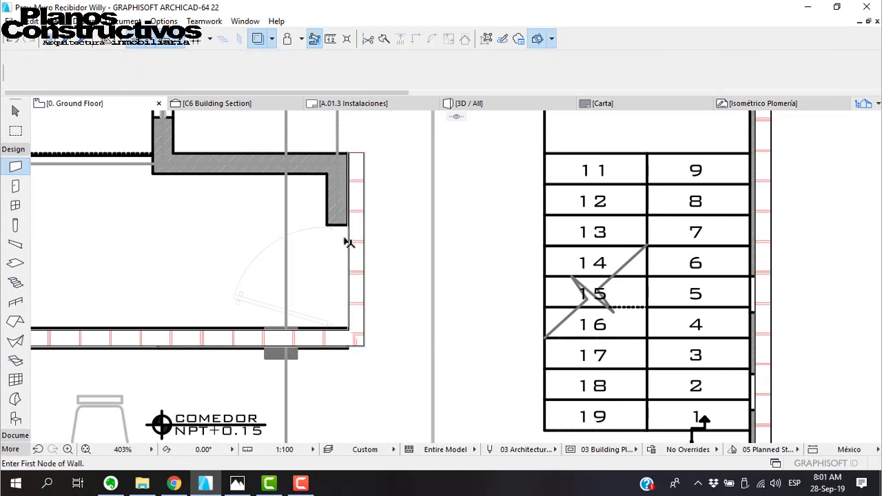
left_click(354, 313, "shift")
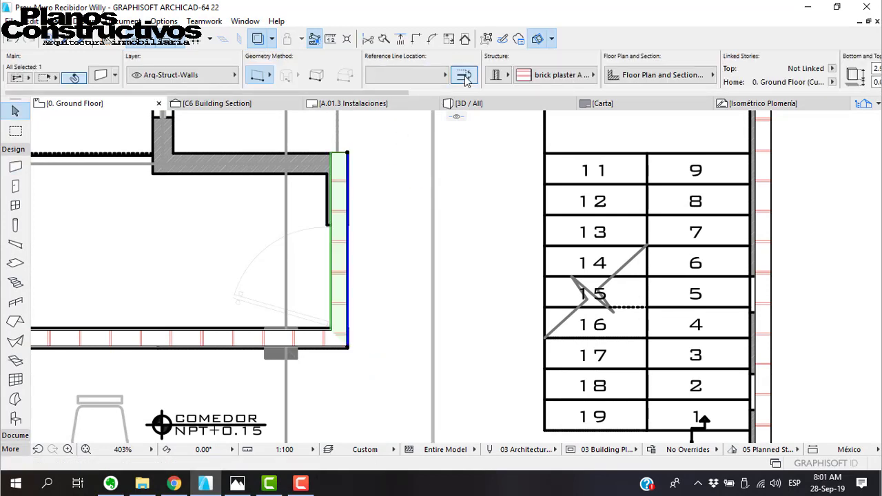
scroll(346, 131, "up", 3)
key("Escape")
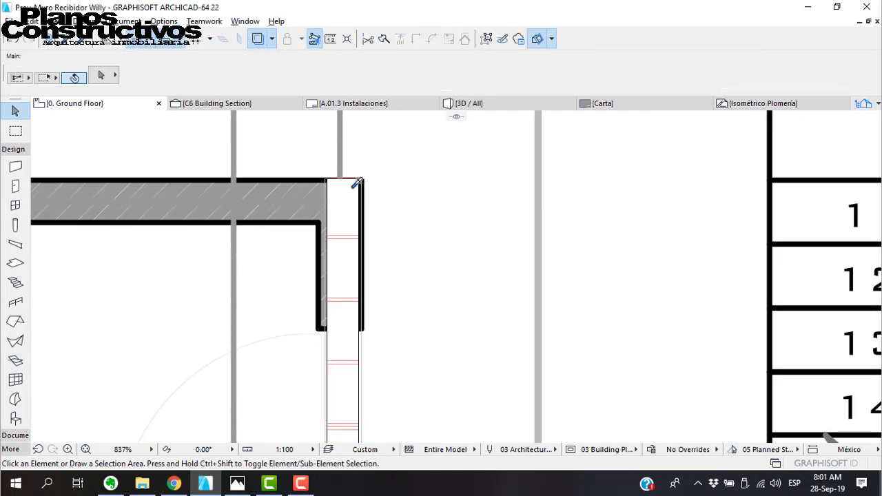
- Draw the wall from the doorway wall's upper outer corner back to the drawn hallway side wall, about 1.7 m long
left_click(353, 186, "alt")
left_click(361, 179)
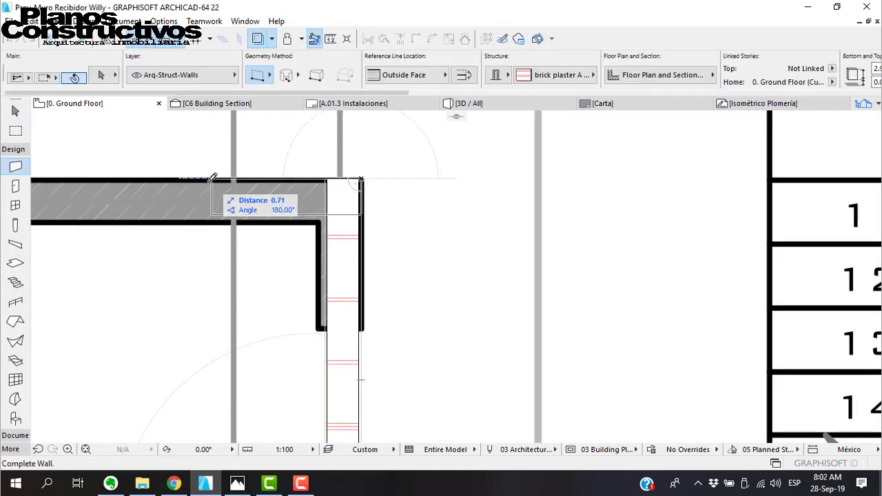
middle_click_drag(210, 177, 545, 229)
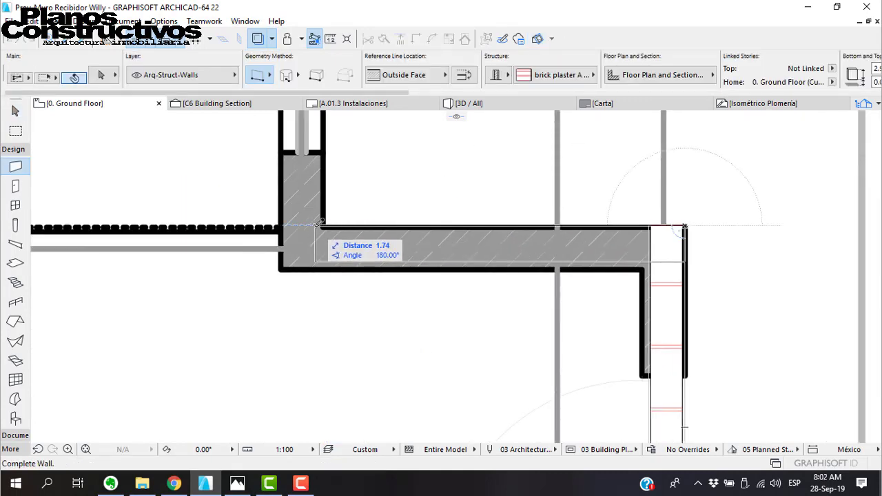
left_click(324, 220)
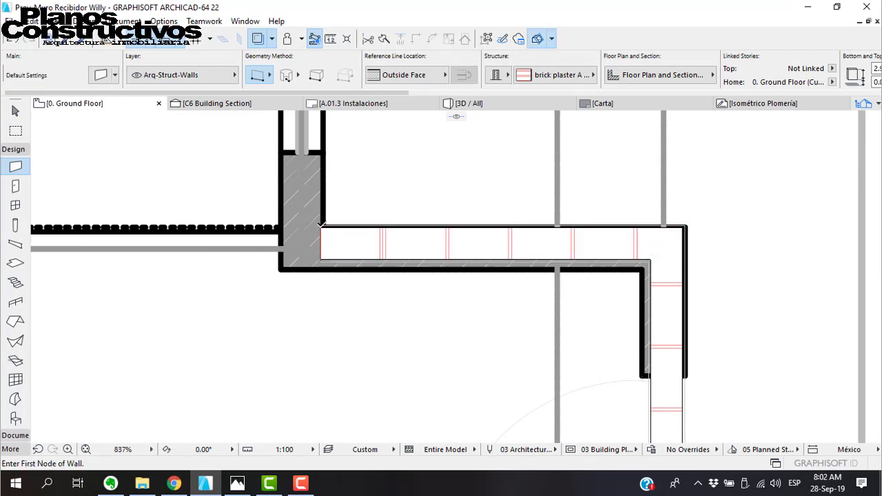
- Draw the hallway side wall from that wall's end up to the lower face line of the half bath's front wall
left_click(324, 221)
scroll(329, 225, "down", 4)
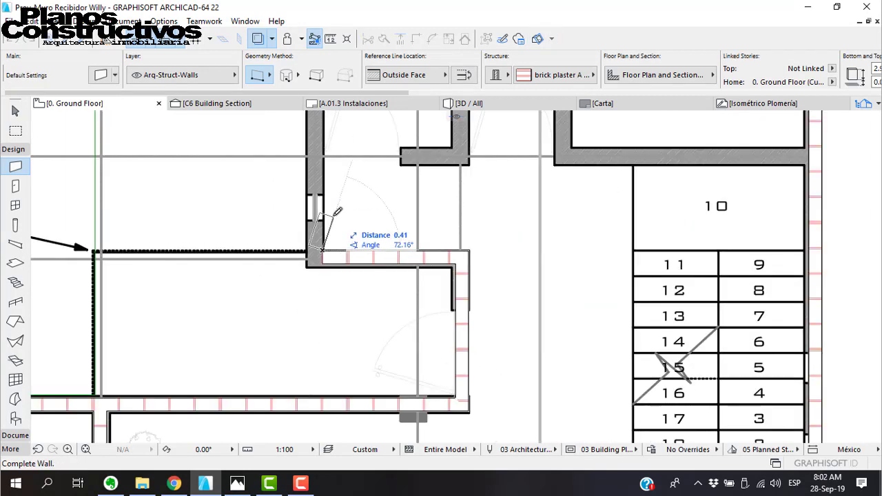
middle_click_drag(336, 230, 338, 350)
scroll(333, 284, "up", 3)
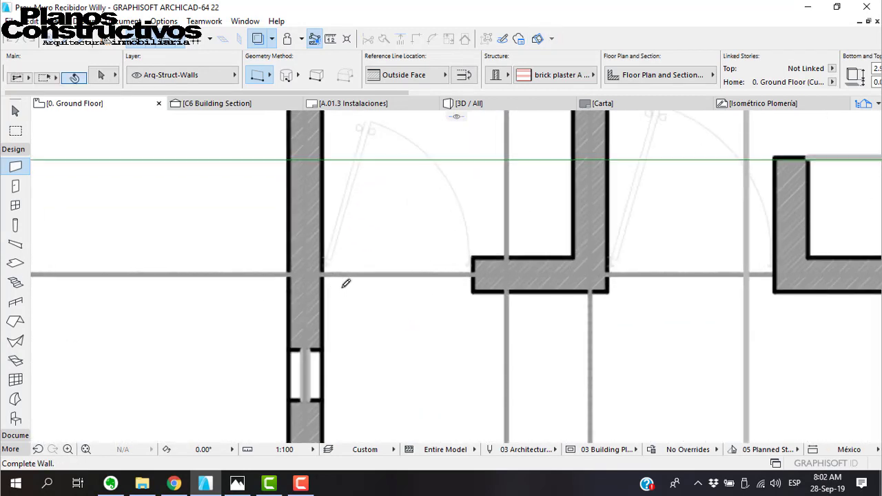
key("Escape")
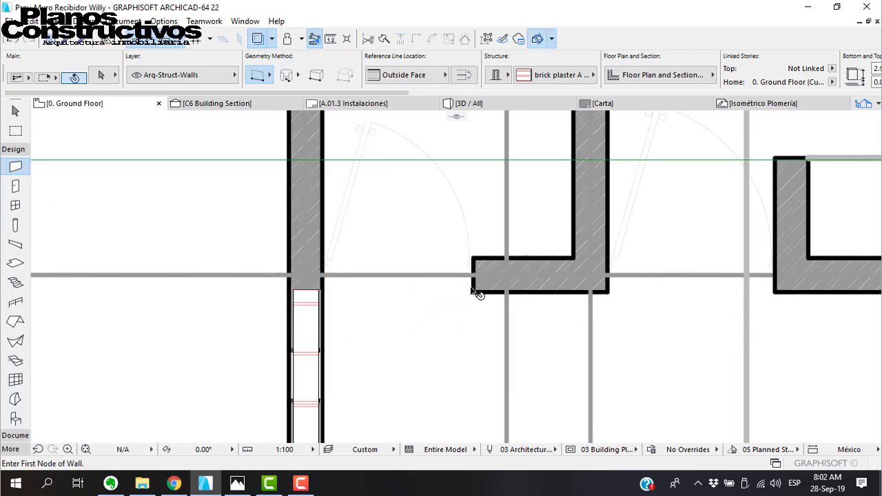
- Draw the wall below the half bath and main bedroom from the hallway side wall across to the boundary wall behind the stairs
left_click(324, 279)
scroll(468, 285, "down", 3)
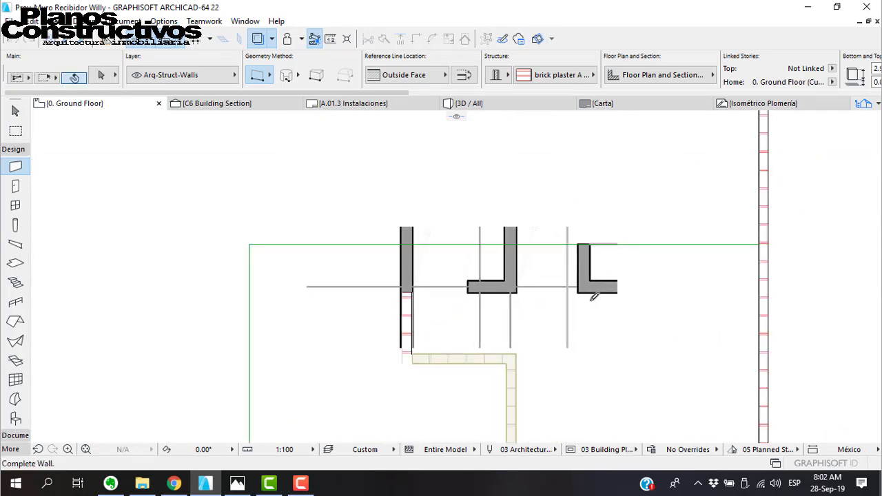
scroll(619, 269, "up", 2)
left_click(758, 287)
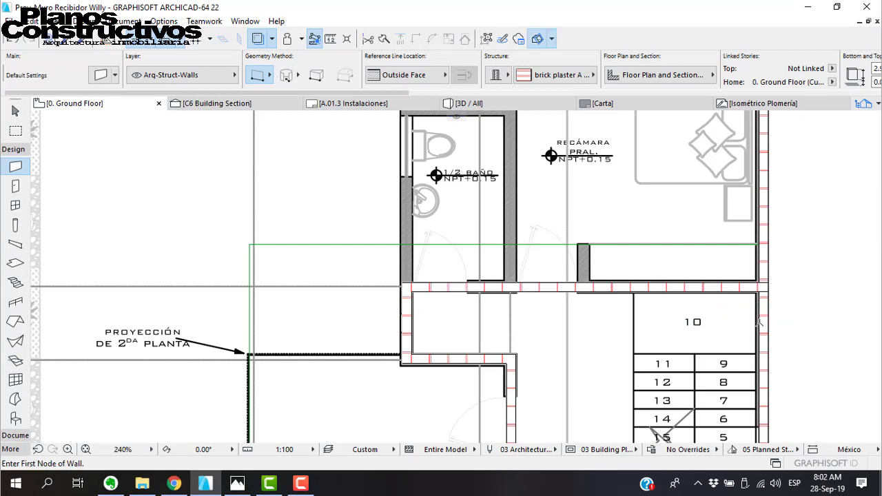
key("Escape")
- Look over the traced walls around the stairs, comedor, sala and kitchen against the reference drawing
middle_click_drag(510, 349, 439, 223)
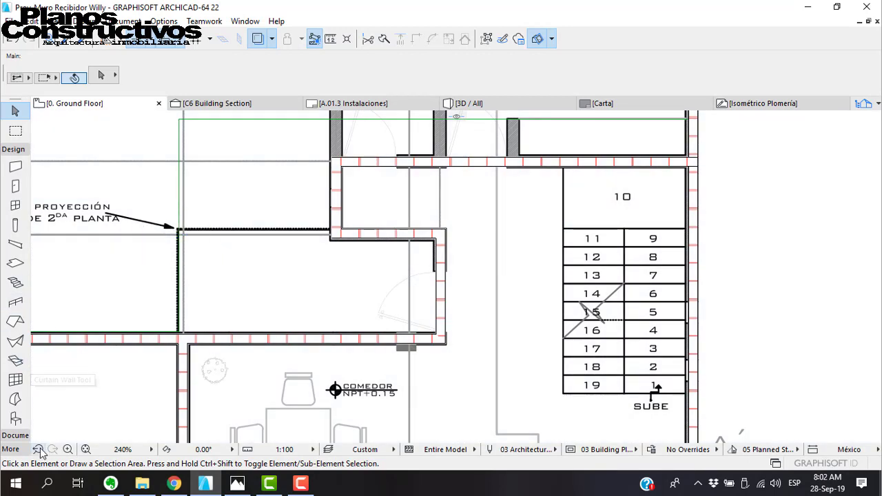
scroll(419, 244, "down", 3)
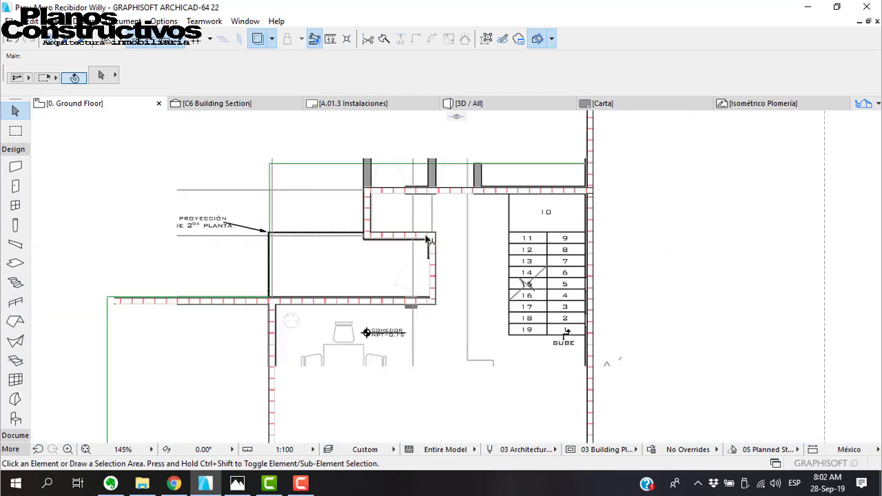
middle_click_drag(421, 324, 421, 264)
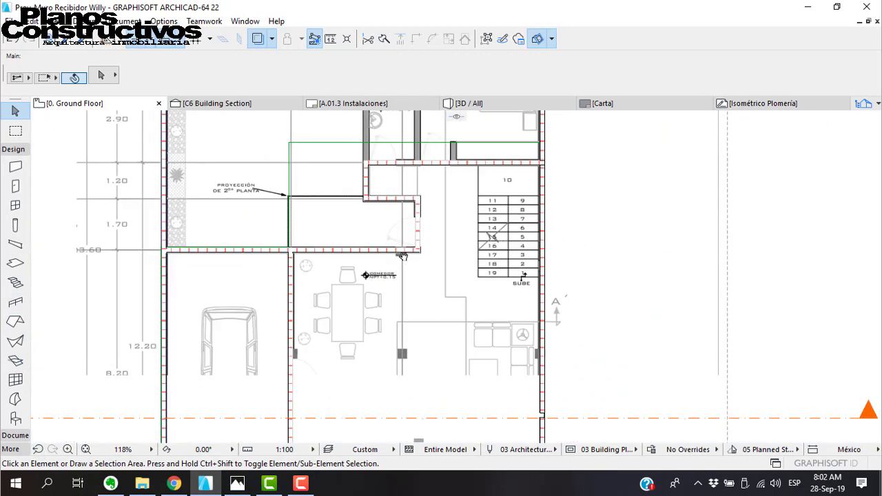
scroll(423, 239, "up", 4)
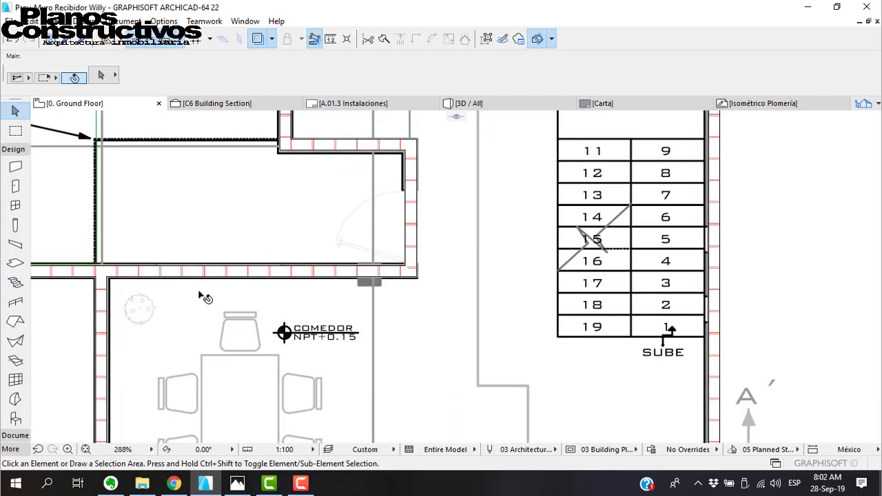
left_click(15, 434)
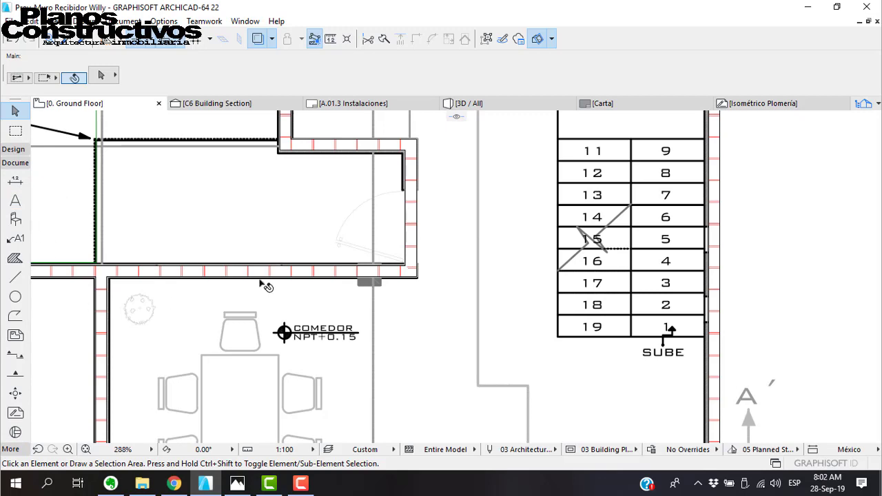
left_click(16, 150)
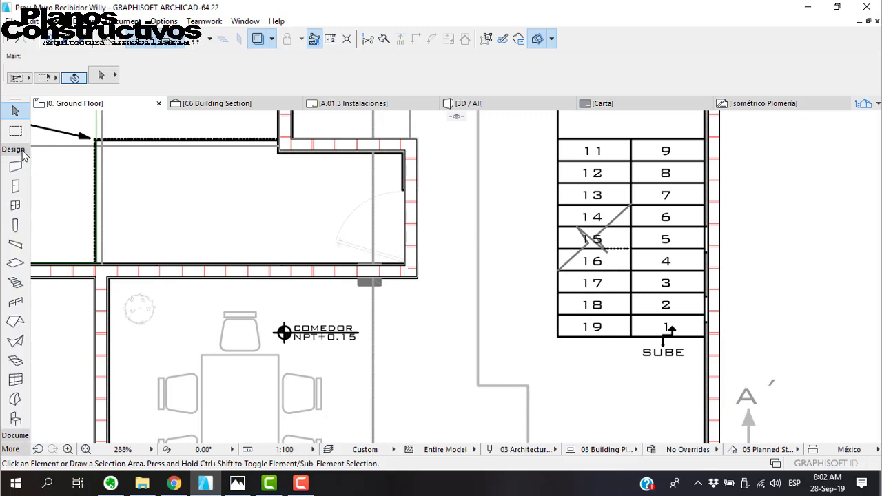
scroll(461, 204, "down", 4)
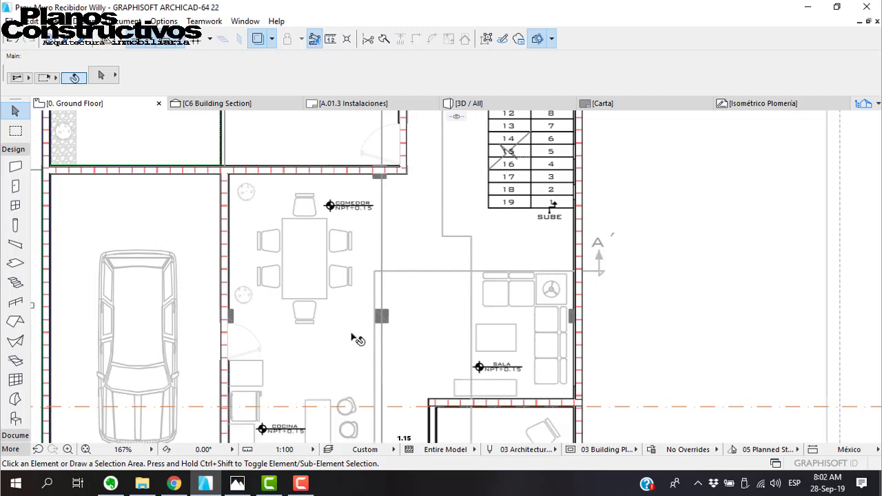
middle_click_drag(352, 335, 360, 282)
middle_click_drag(477, 309, 431, 250)
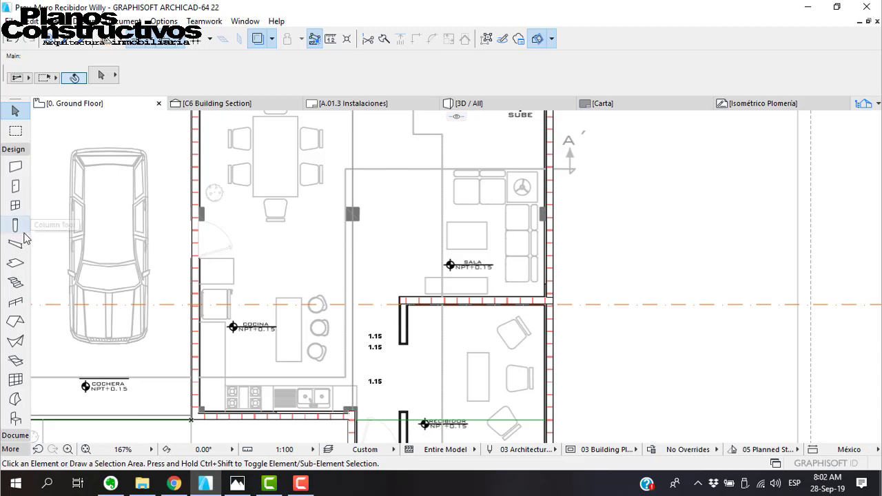
- Try to place a 0.97 by 2.10 double door at the drawn opening in the wall between garage and kitchen
left_click(15, 186)
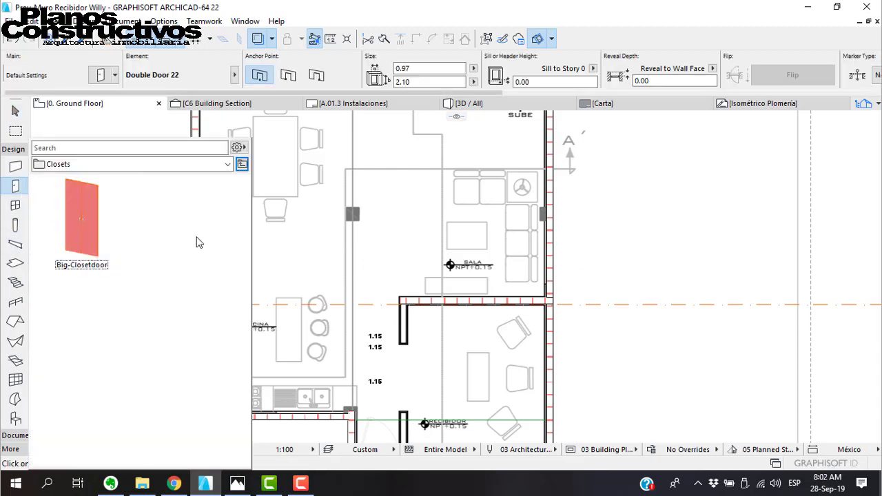
key("Escape")
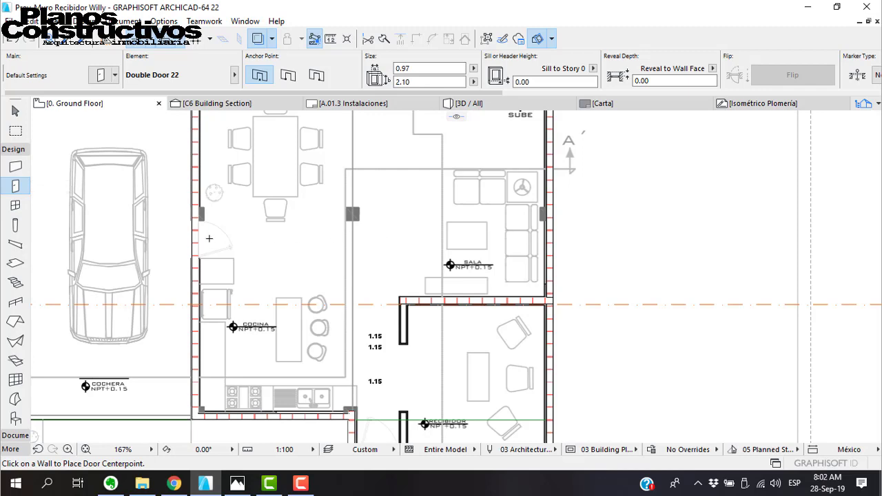
scroll(209, 237, "up", 3)
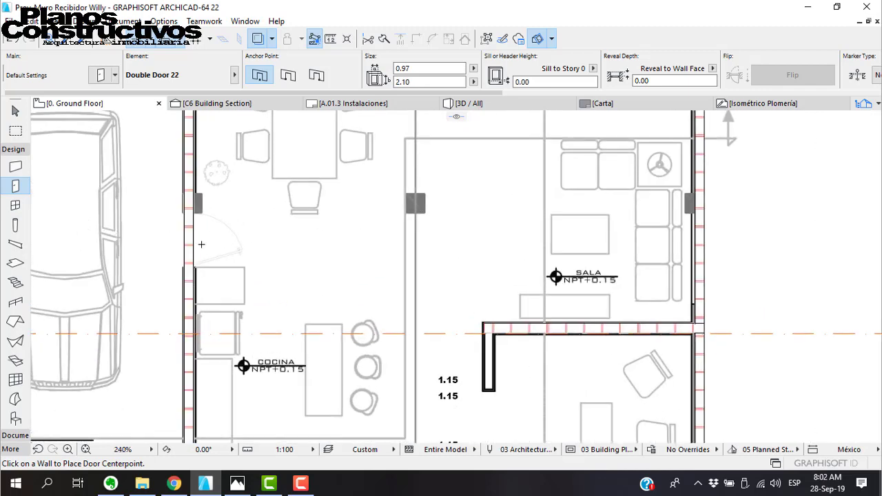
left_click(200, 242)
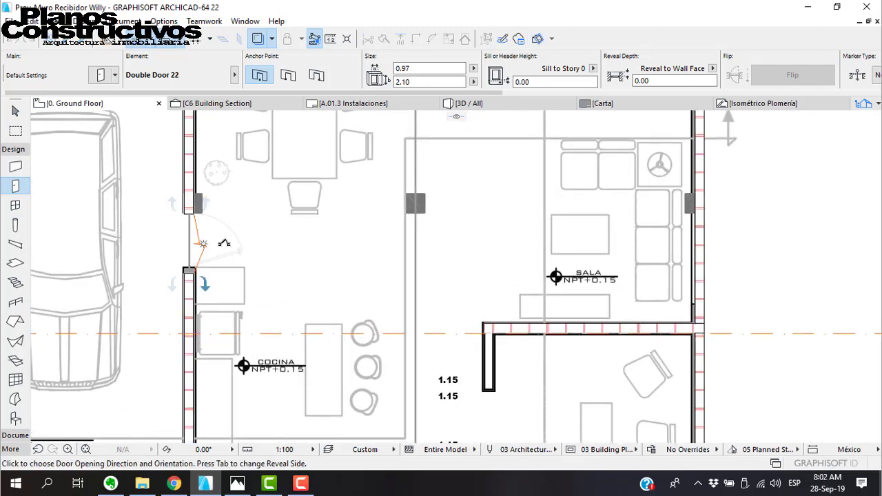
left_click(226, 235)
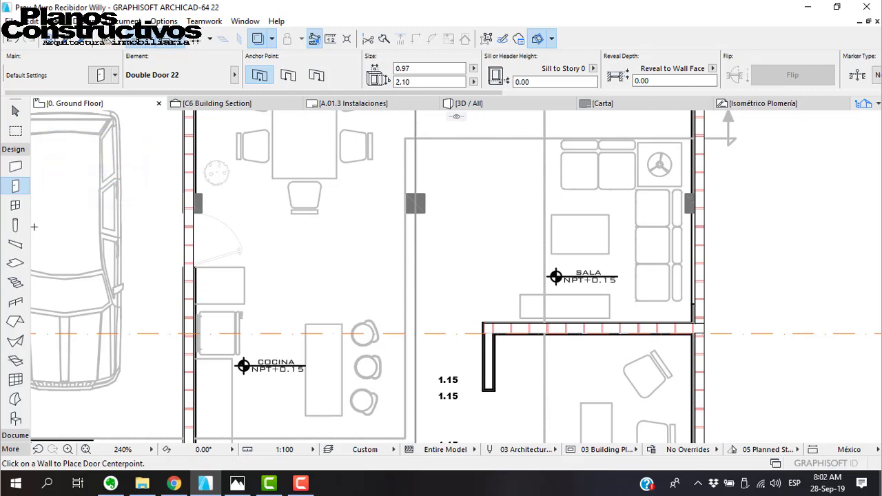
- Load the Pta Abatible Muebles door favorite from the folder above Closets for the opening between garage and kitchen
left_click(26, 188)
left_click(27, 191)
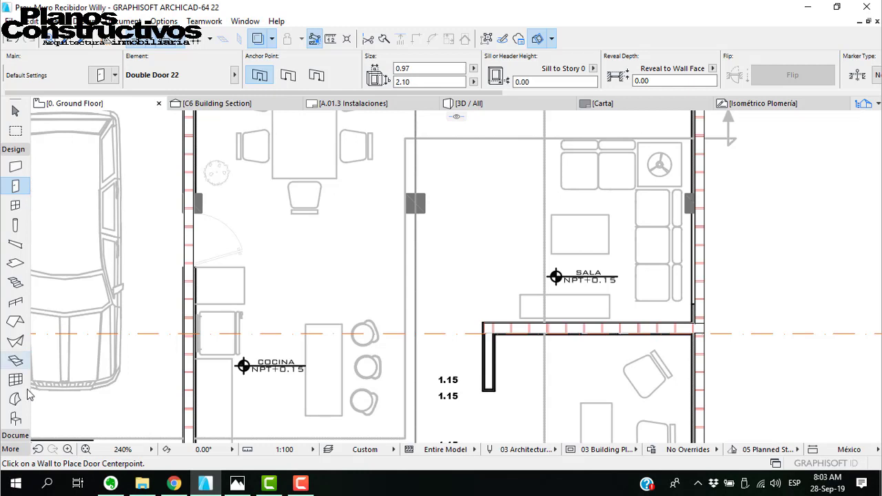
left_click(26, 190)
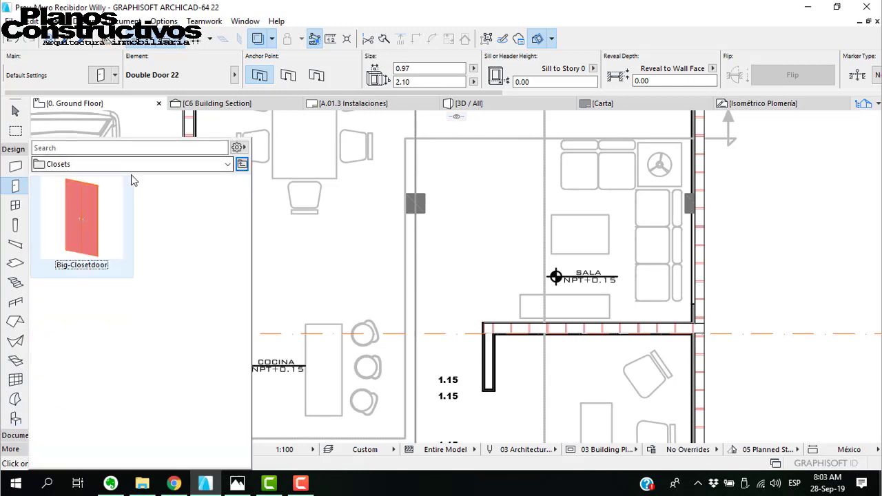
left_click(241, 164)
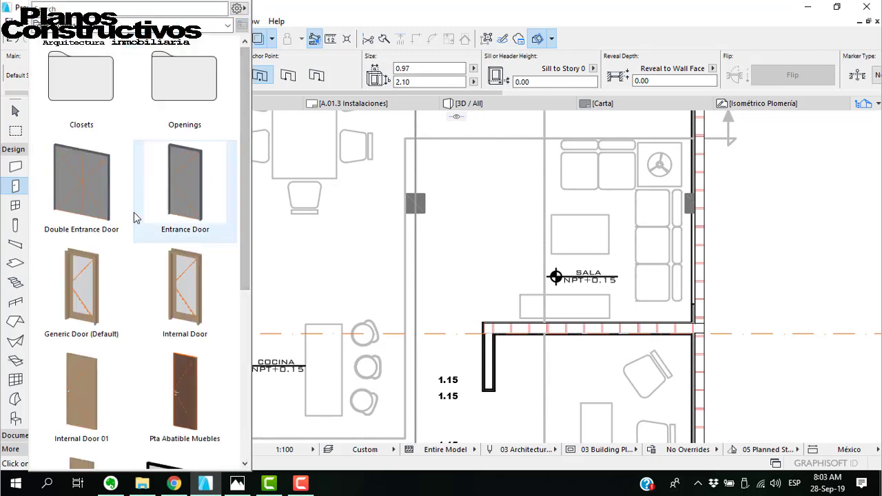
scroll(134, 228, "down", 1)
scroll(193, 321, "down", 1)
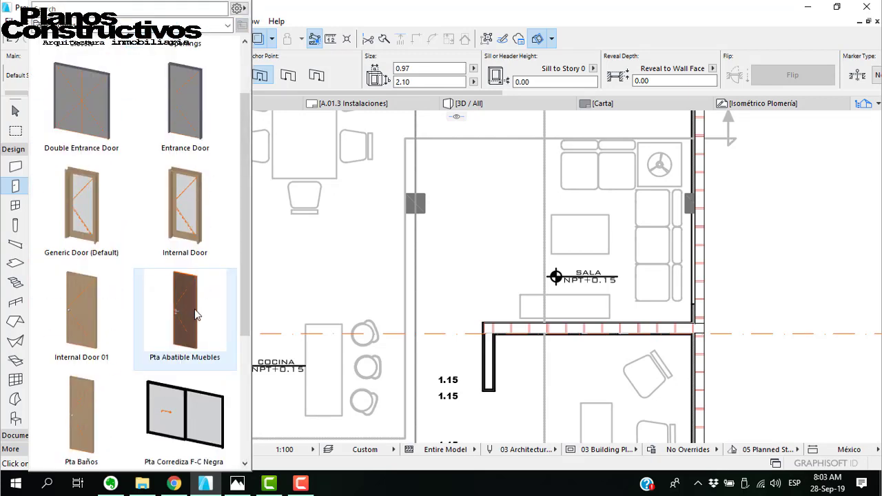
left_click(194, 307)
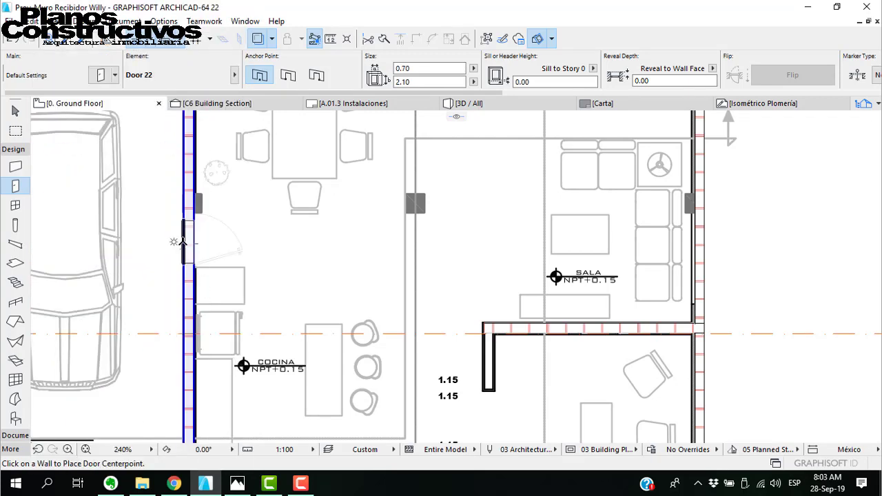
- Place the 0.70 by 2.10 door at the drawn opening between garage and kitchen, swinging into the kitchen
left_click(199, 241)
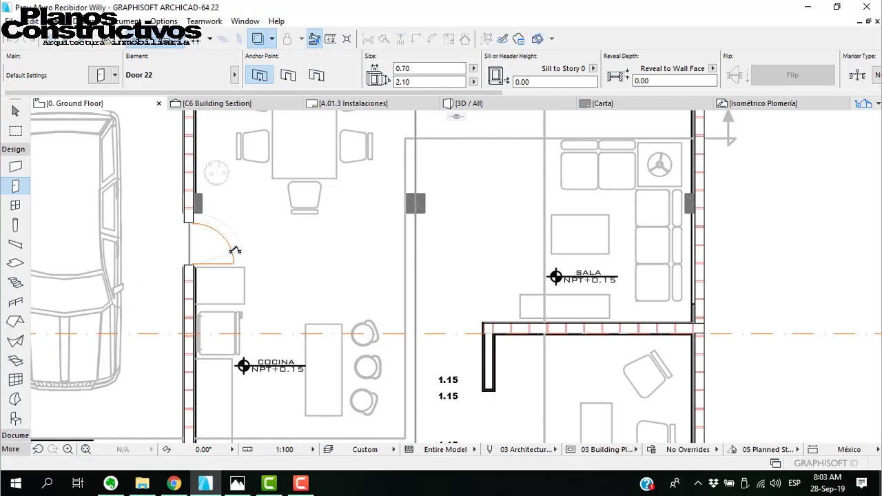
left_click(226, 249)
scroll(211, 240, "up", 3)
key("Escape")
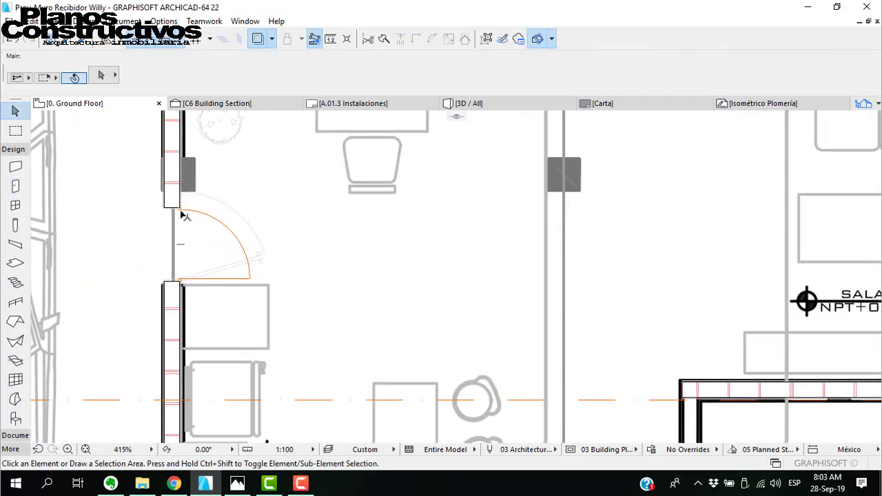
- Stretch the garage-kitchen door's upper jamb to the edge of the drawn column, giving a width of 0.84
left_click(181, 211)
key("Escape")
left_click(182, 210)
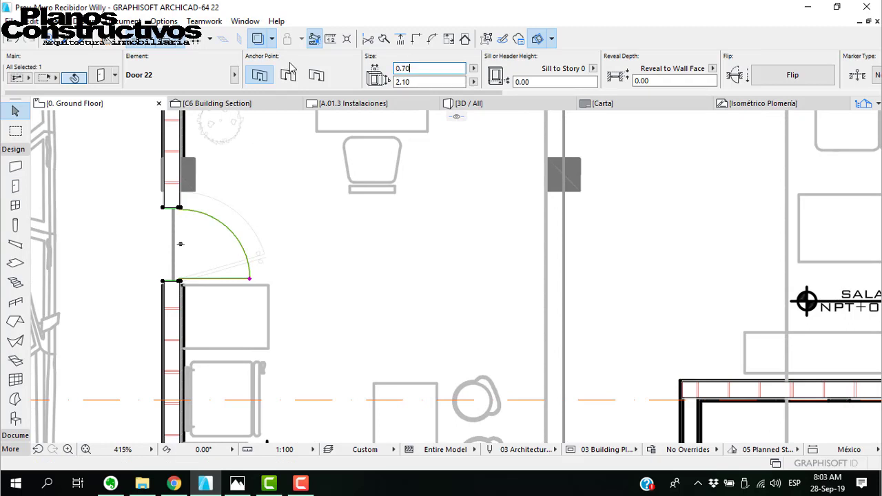
scroll(178, 208, "up", 5)
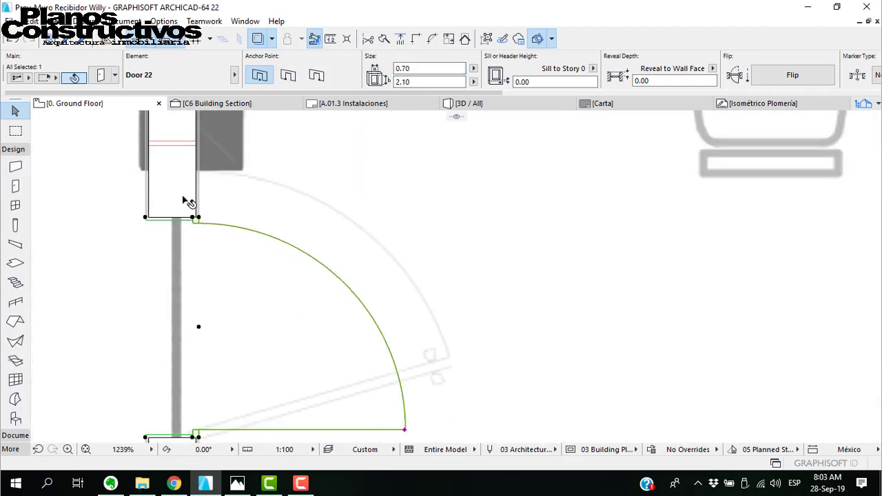
left_click(199, 218)
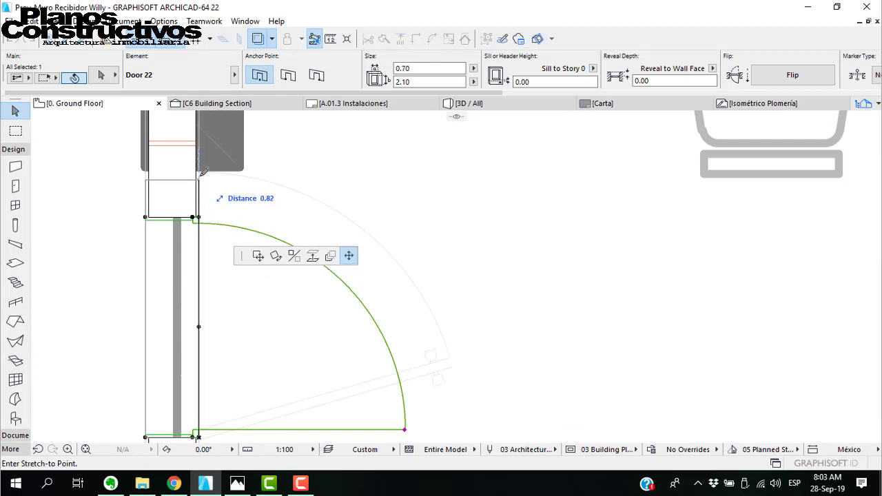
left_click(198, 172)
scroll(211, 186, "down", 1)
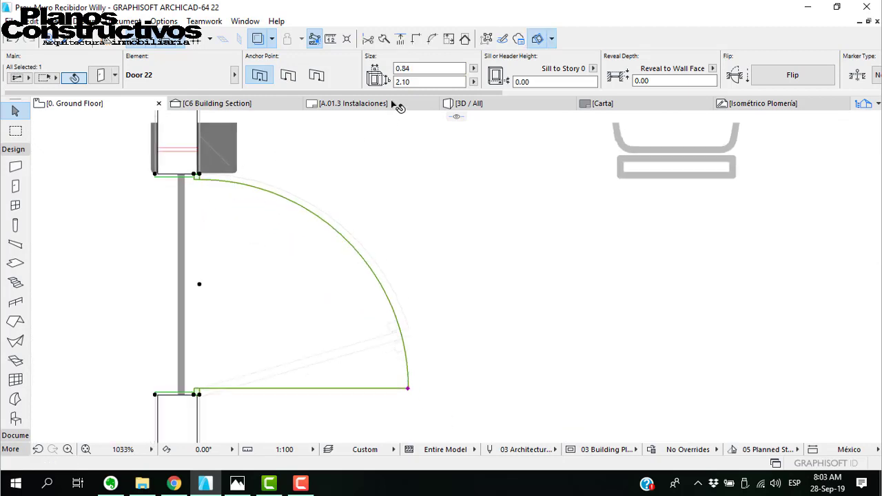
- Set the width of the door between garage and kitchen to 0.90
left_click(429, 68)
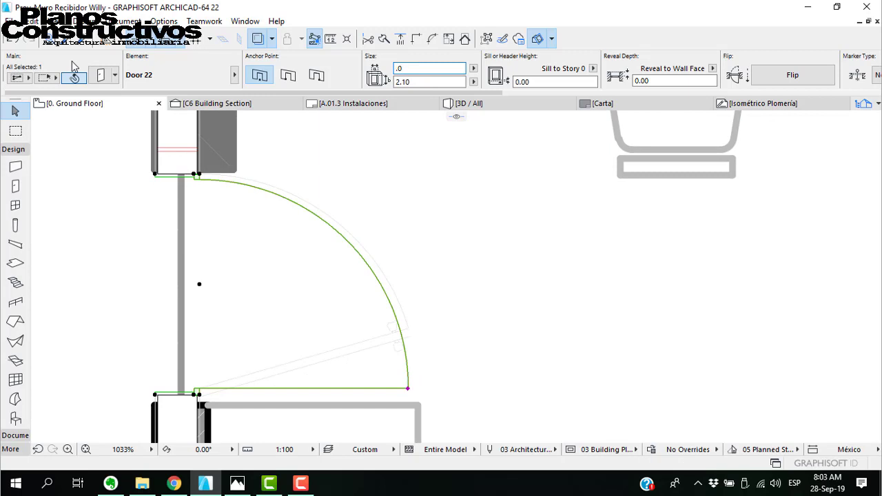
type("0.25")
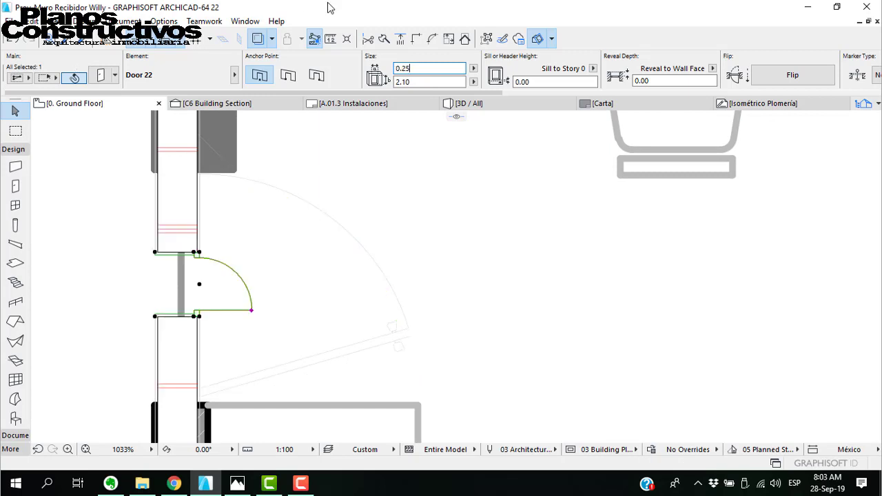
left_click_drag(418, 68, 281, 87)
left_click_drag(420, 69, 164, 22)
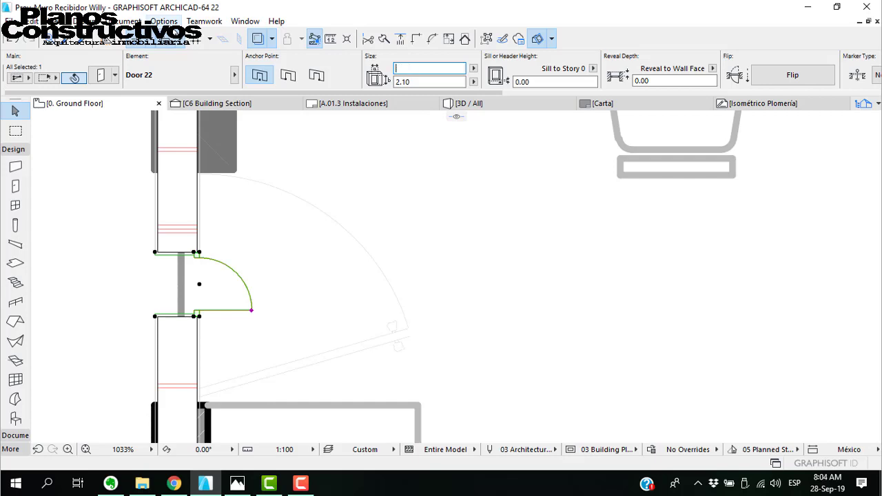
type(".9")
key("Return")
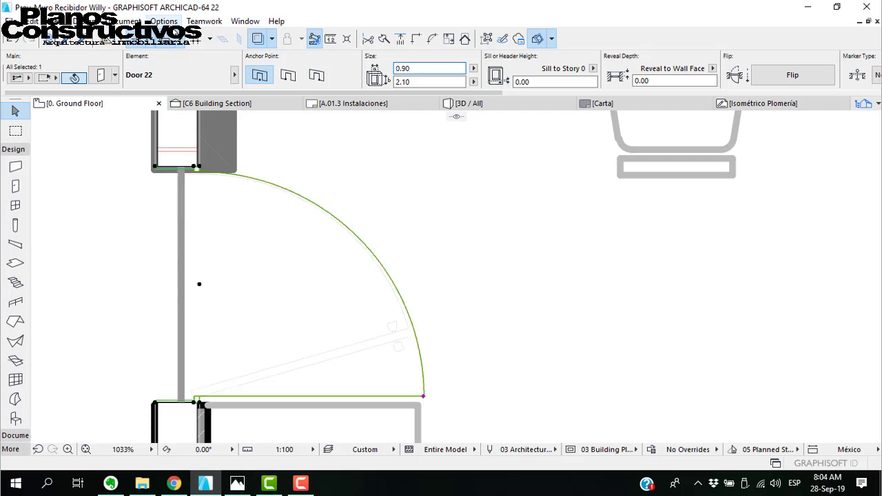
scroll(214, 248, "down", 2)
scroll(162, 321, "up", 3)
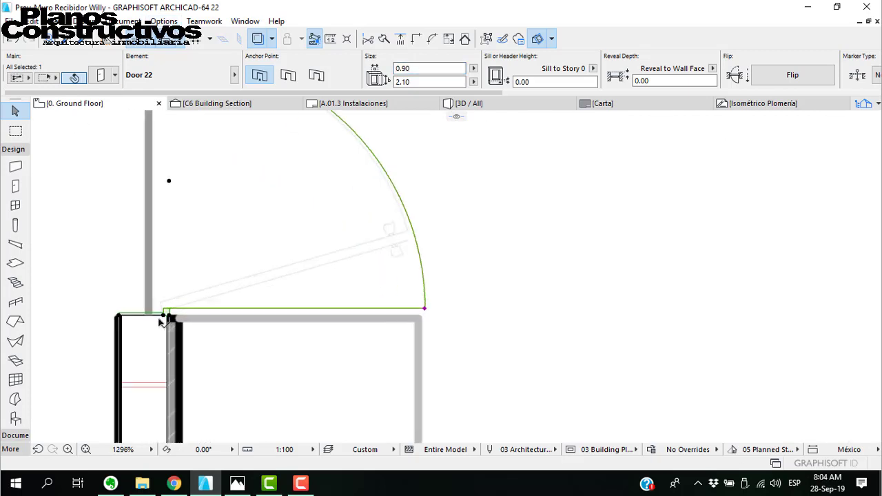
scroll(180, 268, "down", 2)
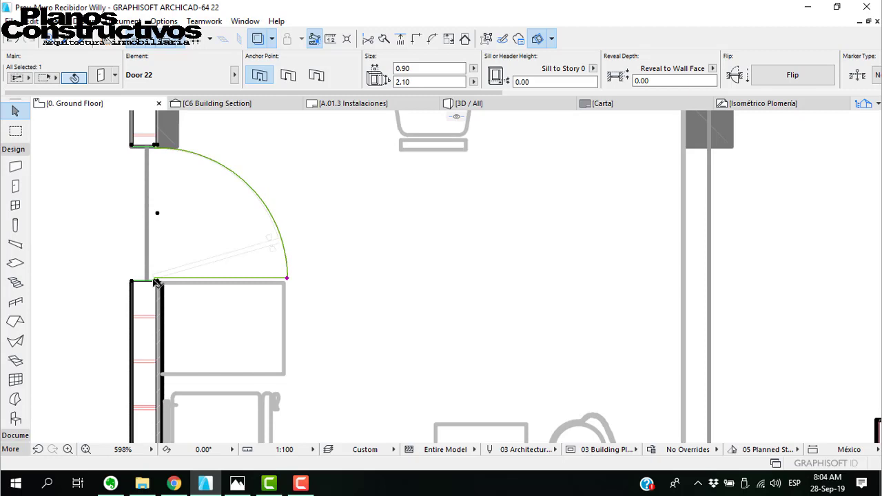
key("Escape")
- Set the garage-kitchen door's reveal depth to 0.05 from the wall face
left_click(151, 151)
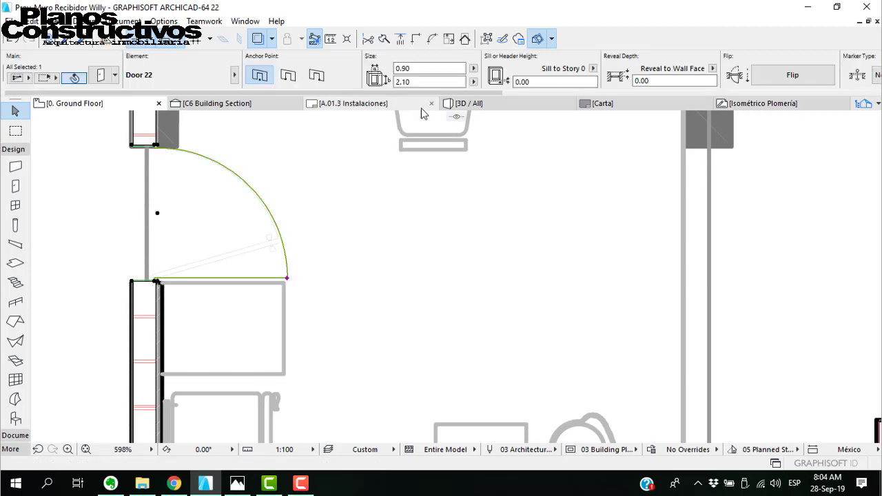
left_click_drag(659, 81, 608, 79)
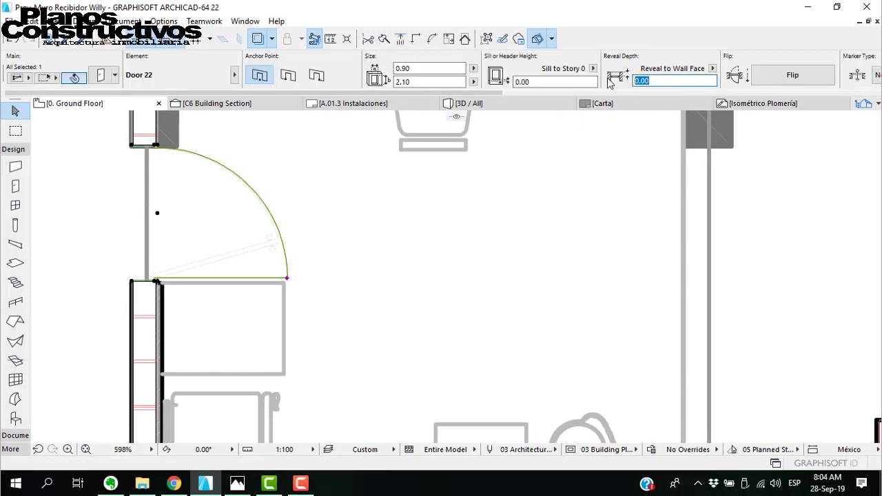
type(".0")
key("Return")
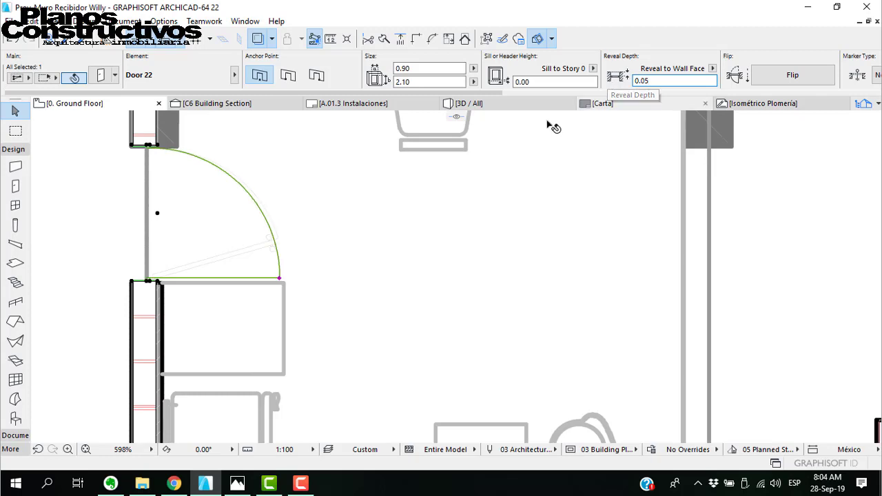
key("Escape")
- Reuse the garage-kitchen door's settings to place a 0.90 by 2.10 entrance door in the recibidor's front wall, swinging inward
left_click(150, 146, "alt")
scroll(178, 175, "down", 5)
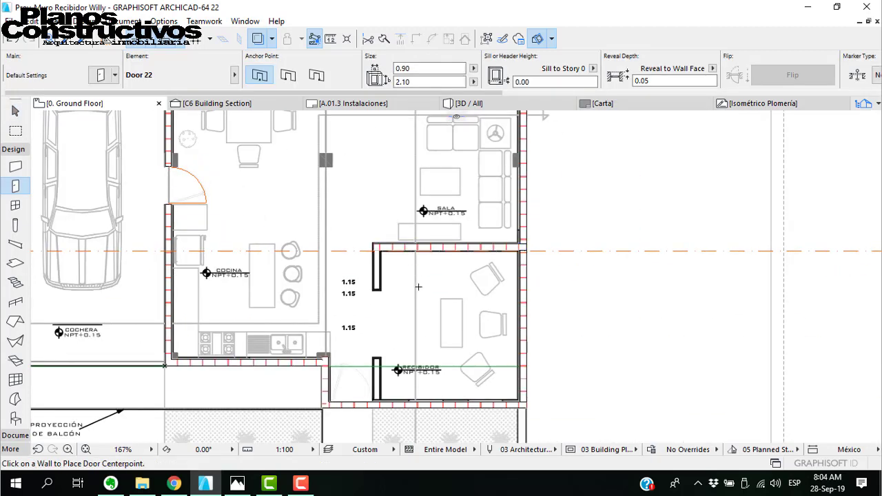
scroll(347, 320, "up", 4)
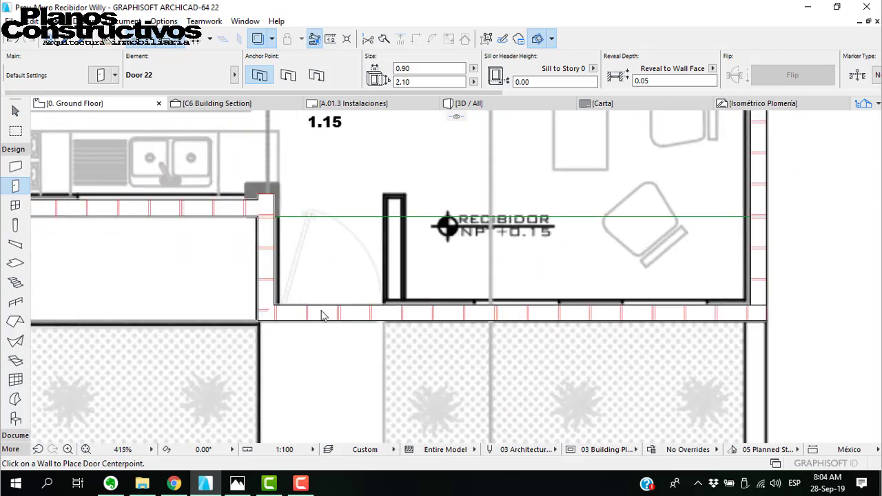
left_click(327, 314)
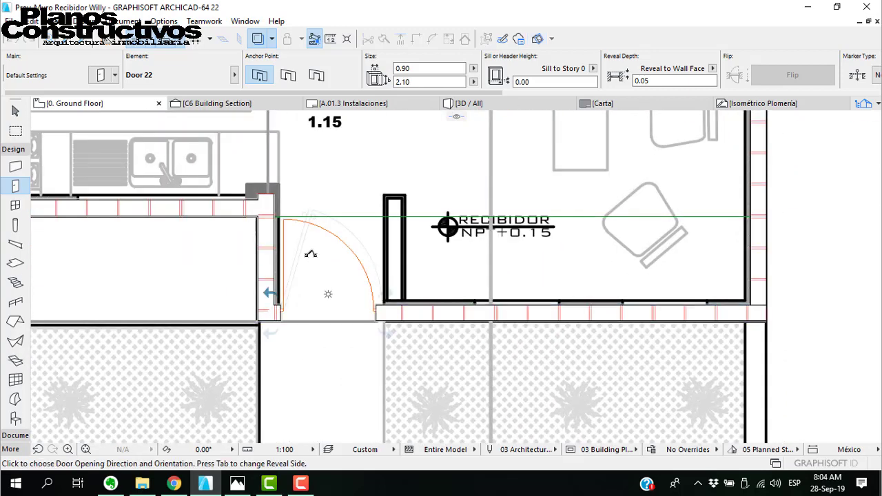
left_click(314, 258)
- Move the entrance door sideways so that its hinge-side jamb meets the inner face of the adjoining side wall
scroll(369, 311, "up", 4)
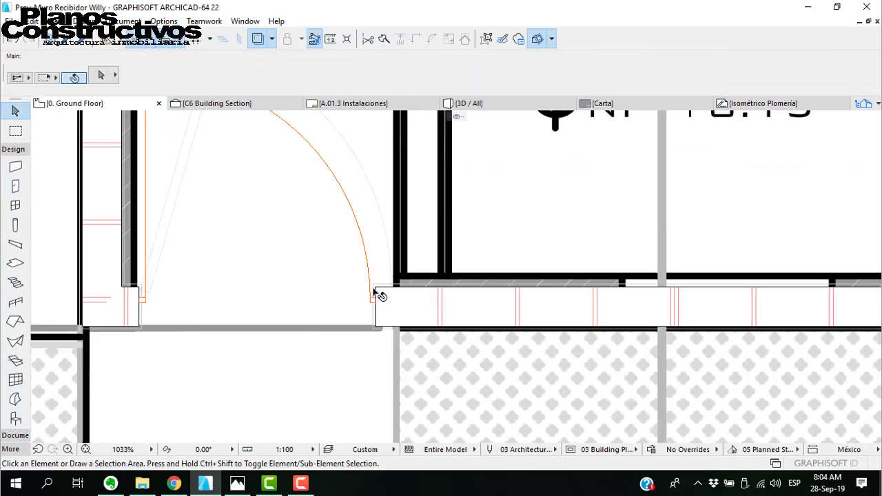
left_click(376, 295)
key("ctrl+d")
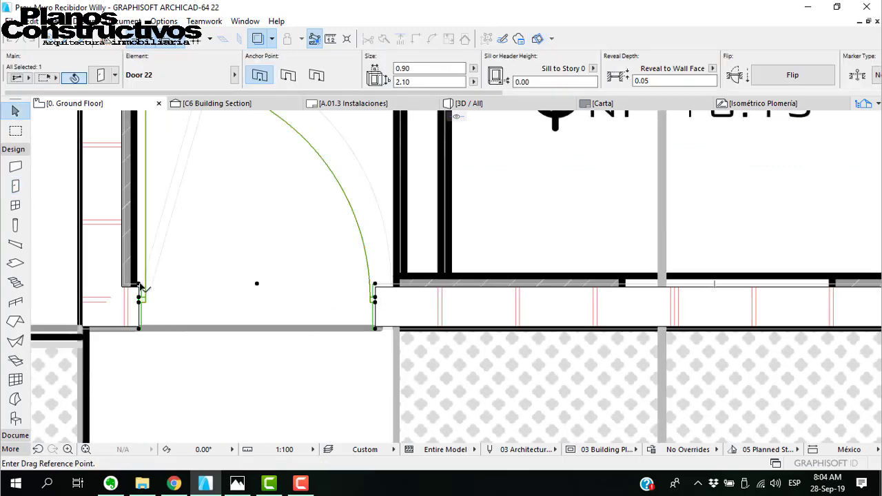
left_click(140, 283)
left_click(122, 284)
key("Escape")
scroll(331, 327, "down", 4)
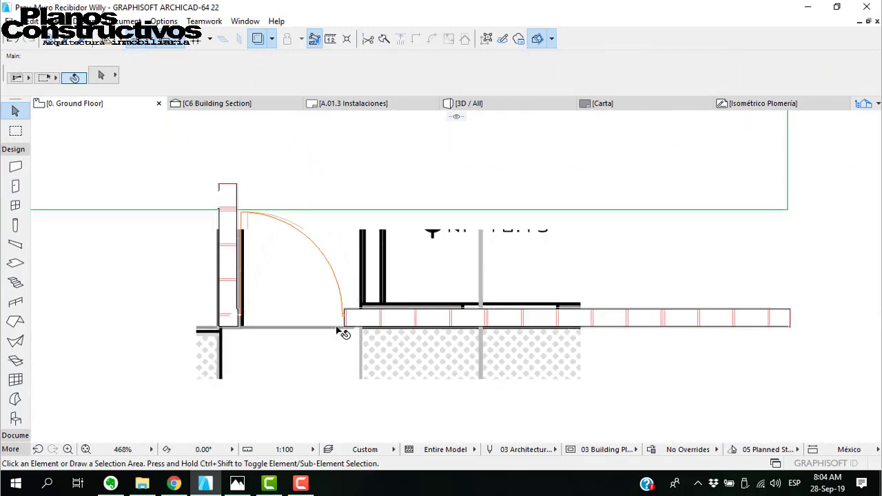
scroll(342, 332, "down", 1)
- Intersect the kitchen's front wall with the entrance side wall at their shared corner
scroll(206, 211, "up", 4)
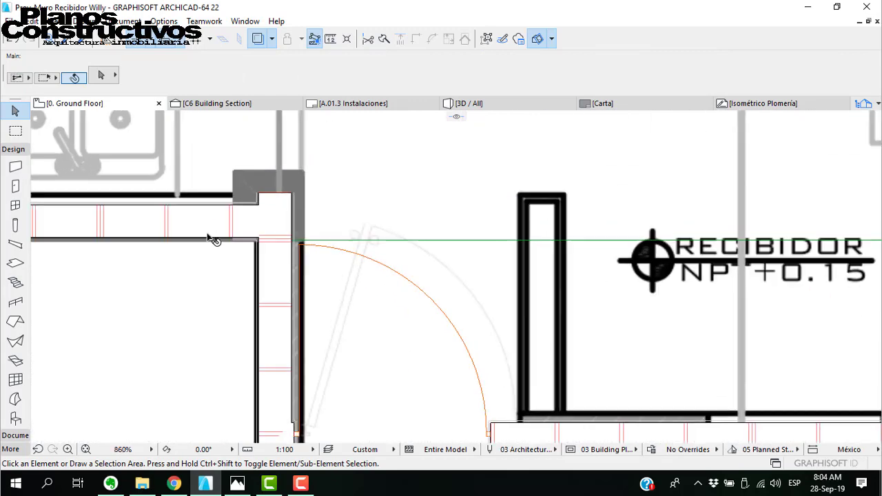
left_click(211, 238)
left_click(279, 296, "shift")
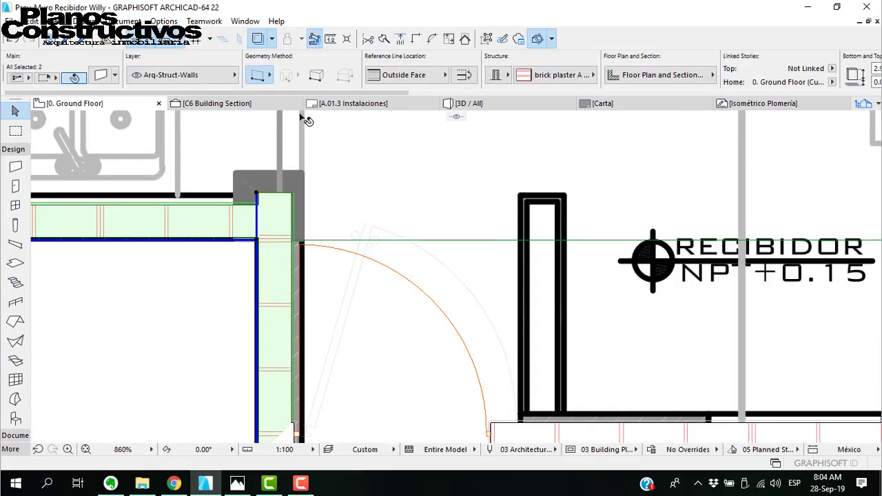
left_click(416, 40)
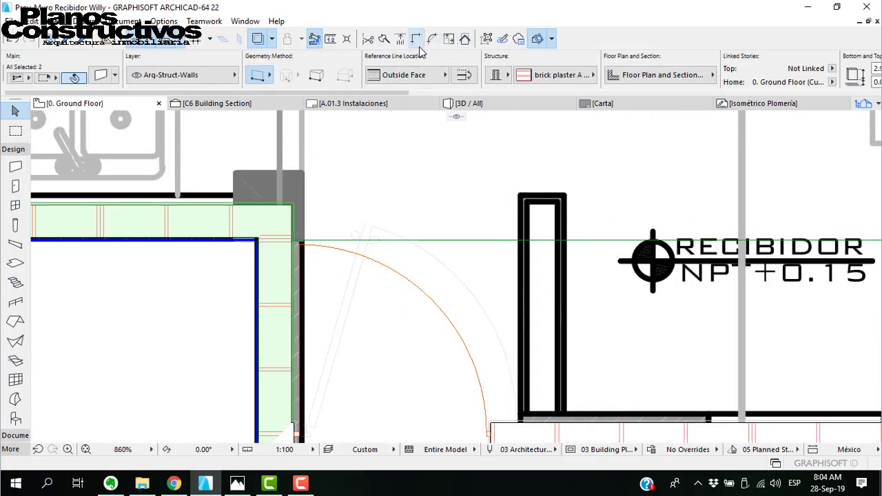
scroll(294, 244, "down", 4)
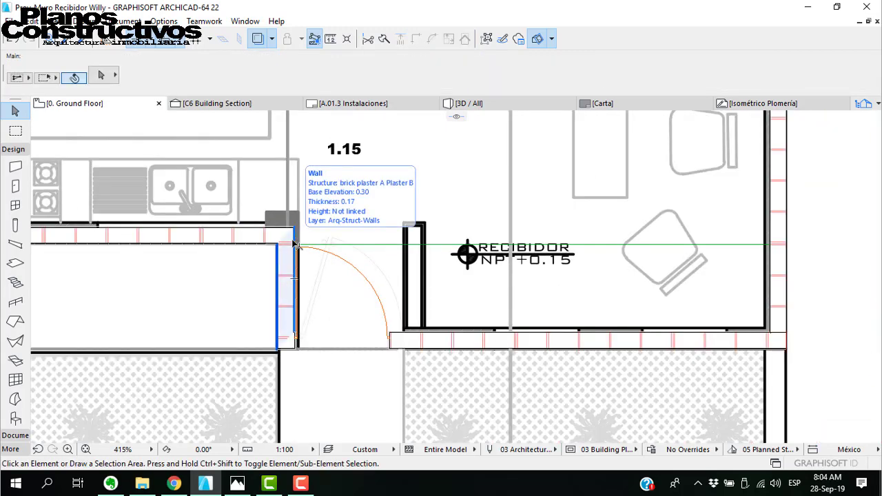
- Show the hidden Hid-wall details layer to try a column beside the kitchen sink near the entrance, and undo that column
scroll(310, 289, "down", 5)
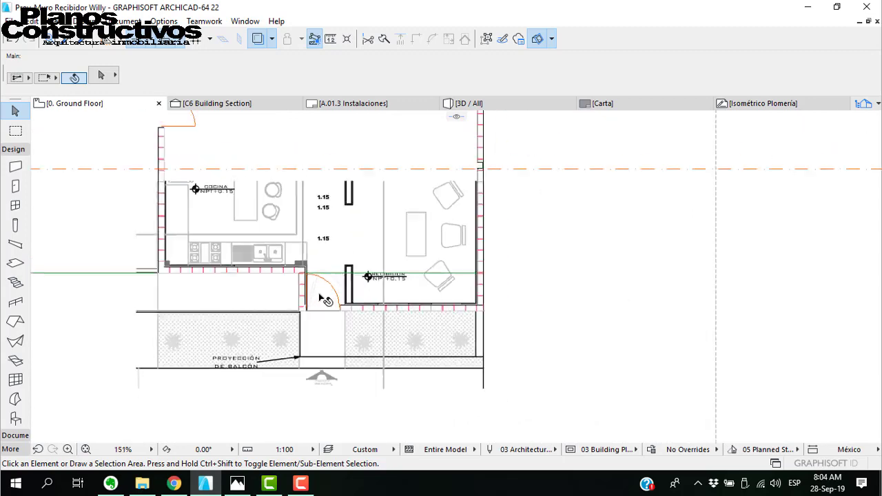
middle_click_drag(266, 234, 340, 299)
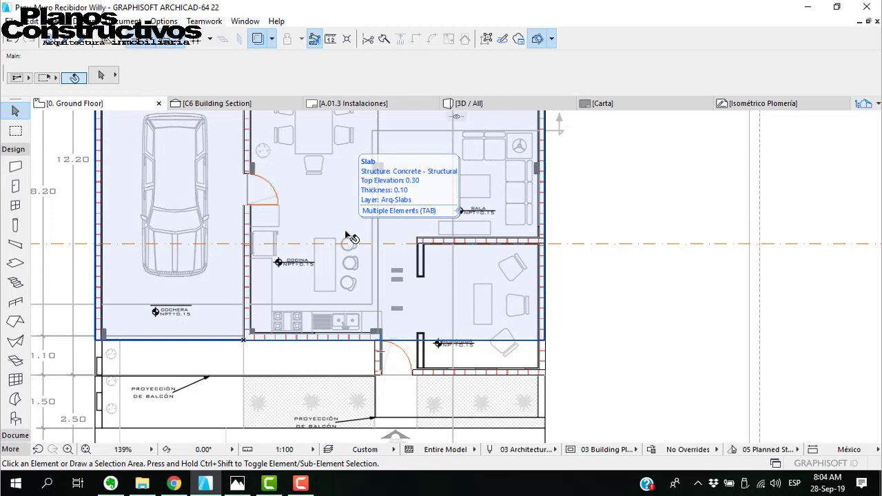
middle_click_drag(413, 197, 418, 260)
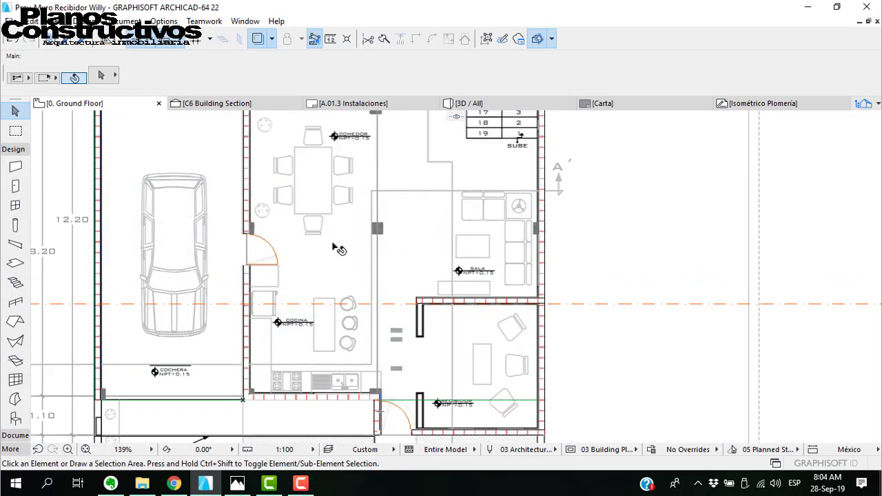
left_click(15, 224)
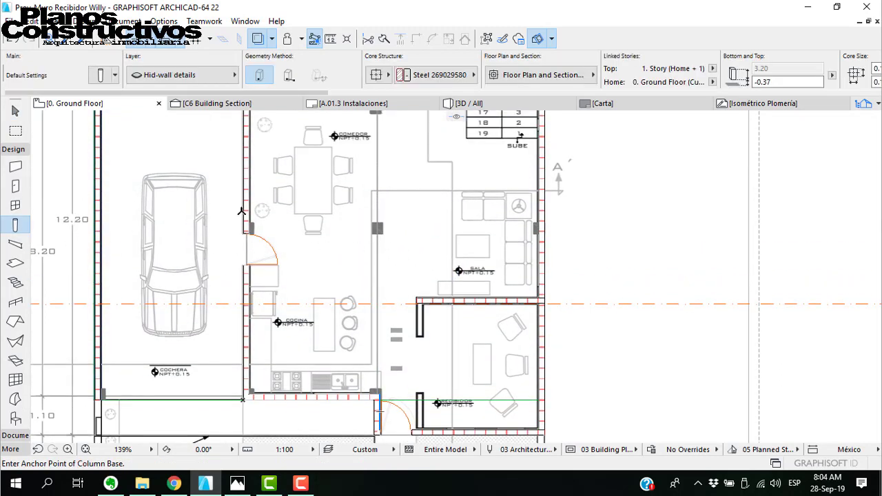
scroll(376, 376, "up", 5)
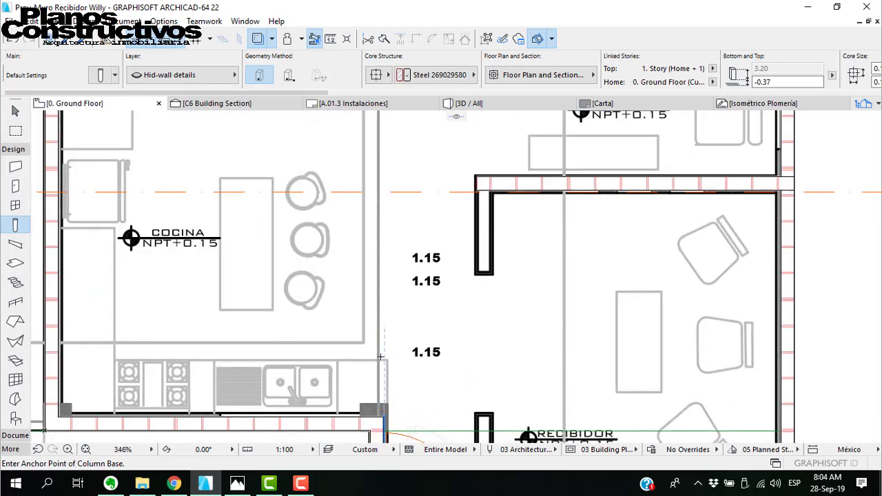
left_click(385, 370)
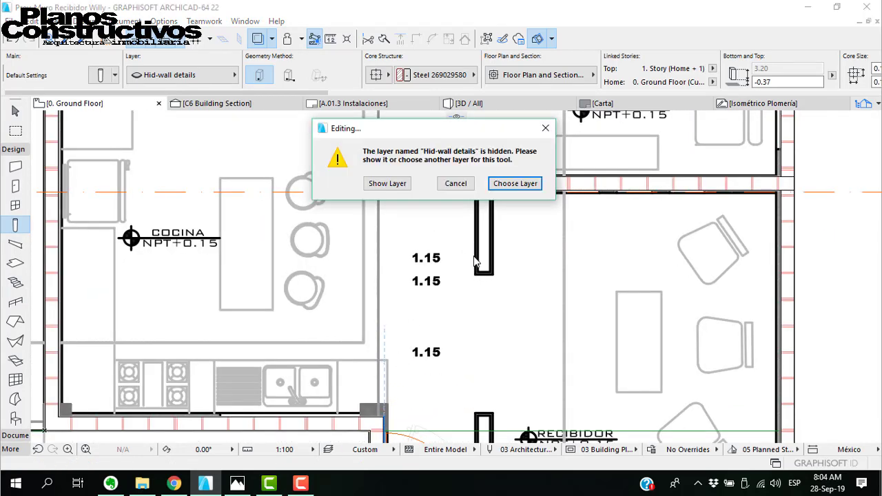
left_click(390, 186)
key("ctrl+z")
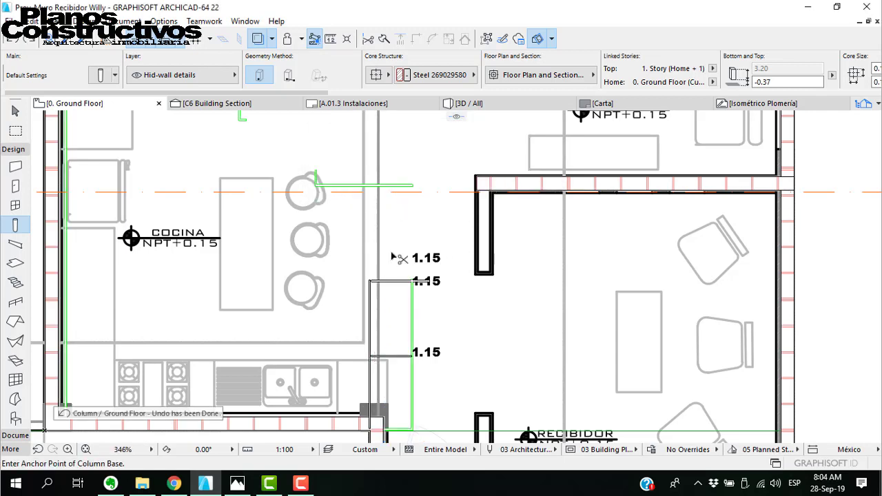
- Undo the intersection of the kitchen's front wall with the entrance side wall
key("ctrl+z")
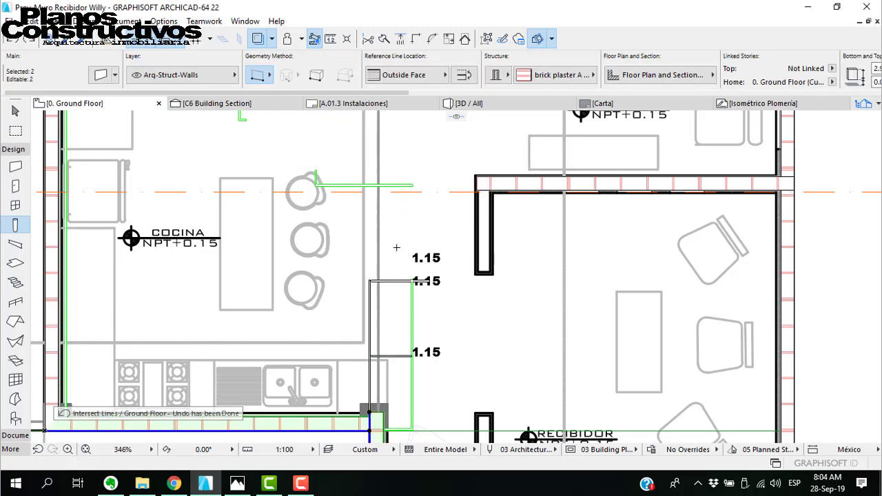
scroll(396, 247, "down", 2)
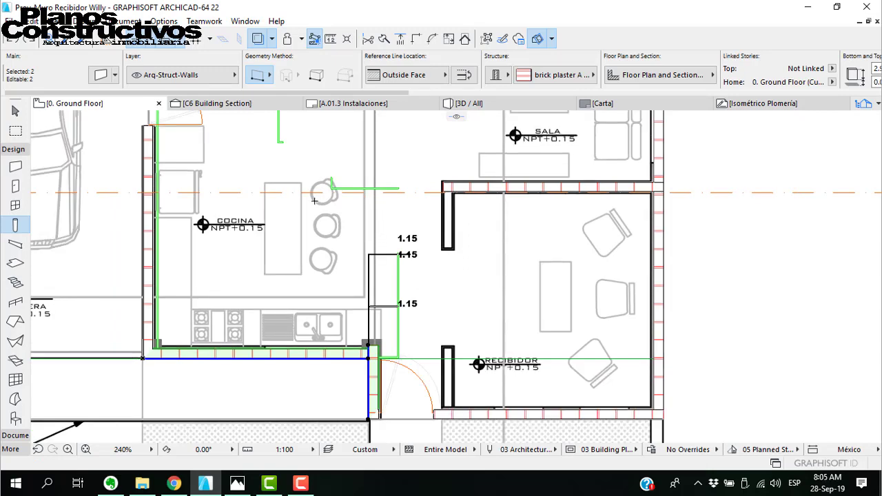
scroll(315, 200, "down", 3)
scroll(303, 196, "up", 1)
scroll(275, 191, "down", 1)
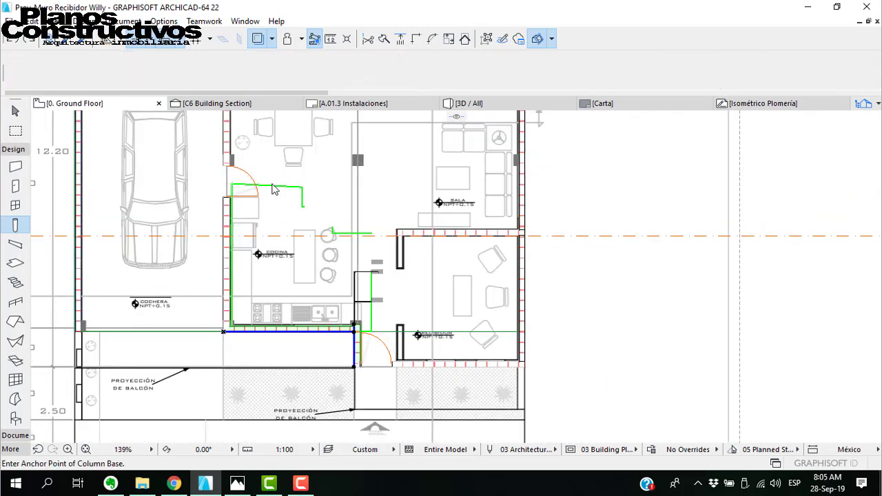
- Delete the slanted Tile - Floor wall that crosses the door between the garage and the kitchen
key("Escape")
key("Escape")
left_click(269, 185)
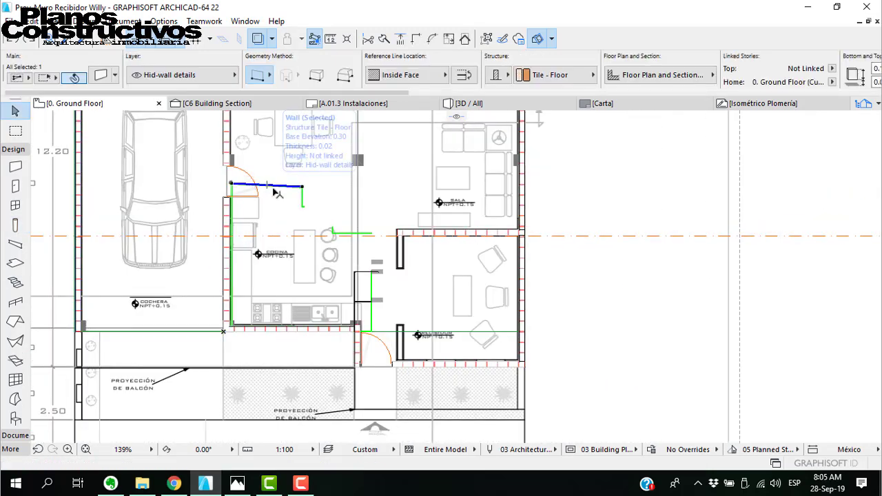
key("Escape")
left_click(224, 181)
key("Escape")
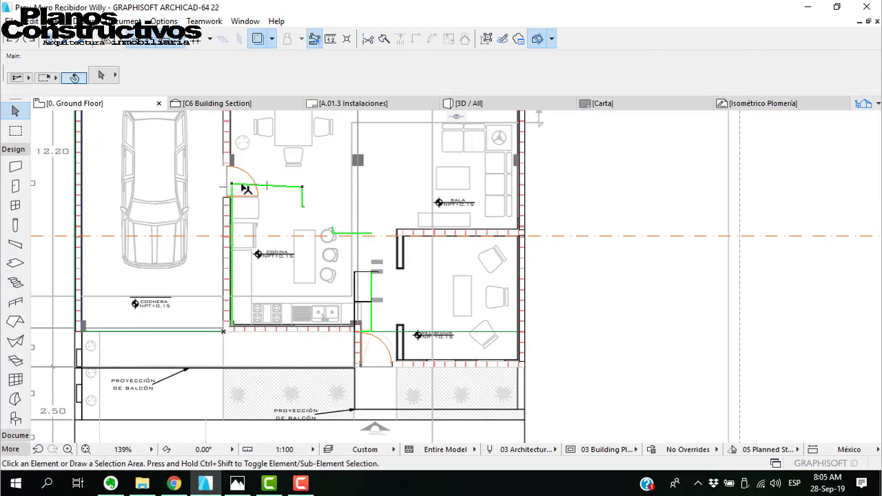
left_click(248, 186)
key("Delete")
- Delete the short upright tile wall below the dining area and the horizontal tile wall beside the kitchen stools
left_click_drag(287, 183, 309, 222)
left_click(309, 223)
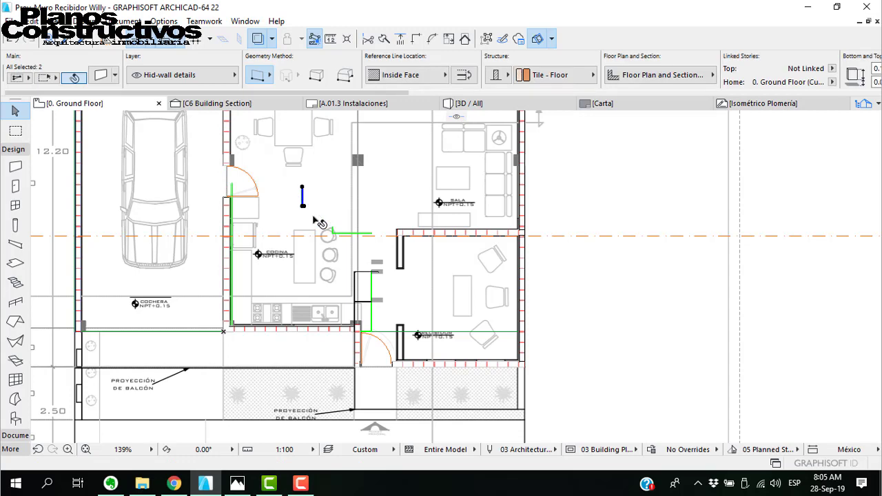
key("Delete")
left_click(370, 234)
key("Delete")
- Delete the group of leftover tile walls beside the kitchen sink and the thin tile wall along the entrance door
scroll(434, 314, "up", 5)
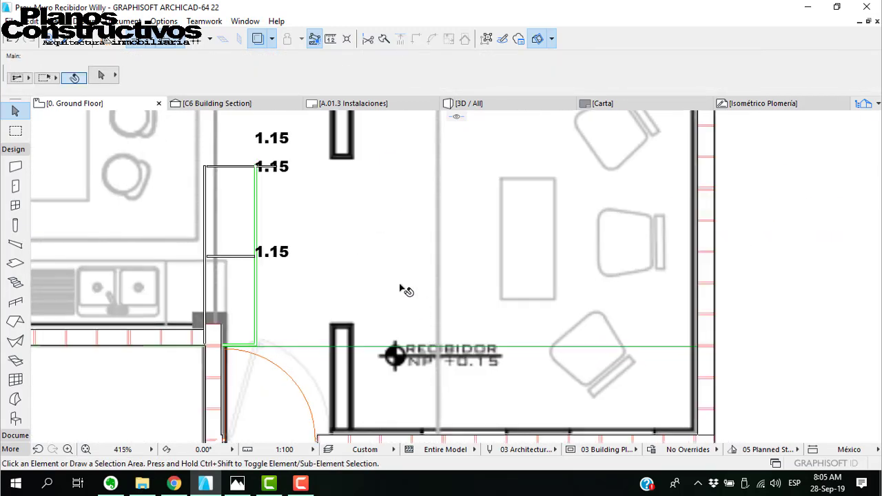
left_click_drag(185, 156, 282, 359)
key("Delete")
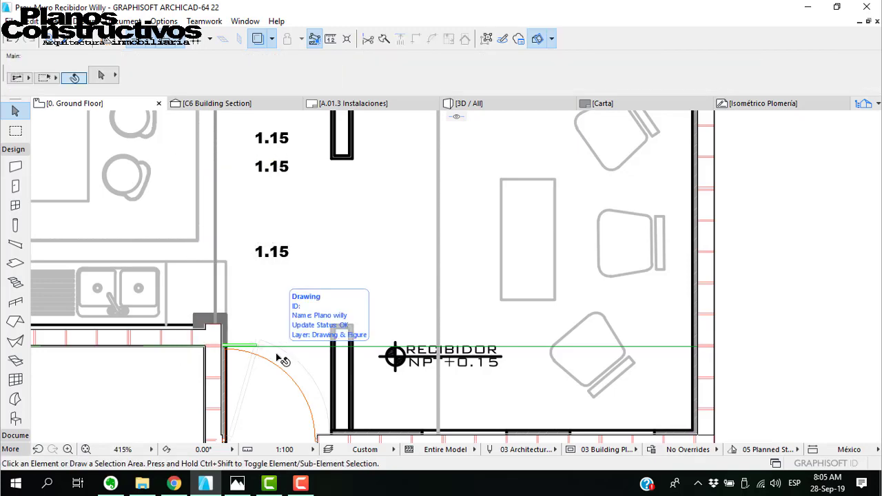
left_click(257, 346)
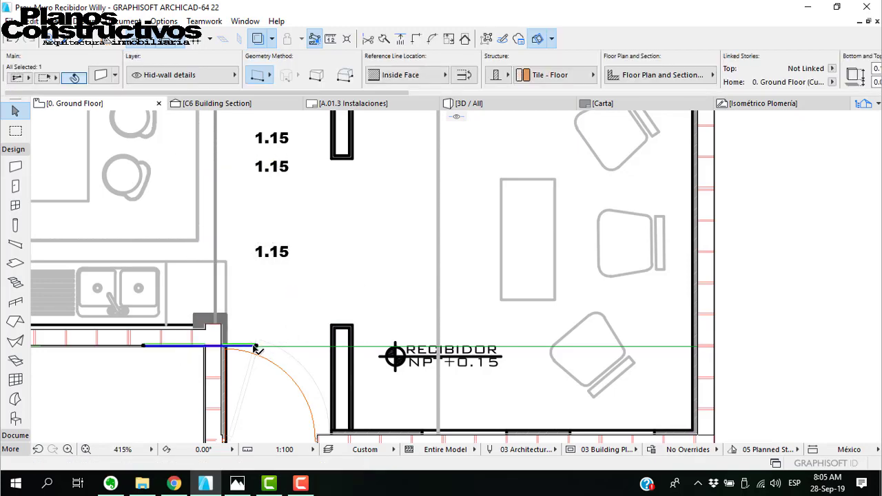
key("Delete")
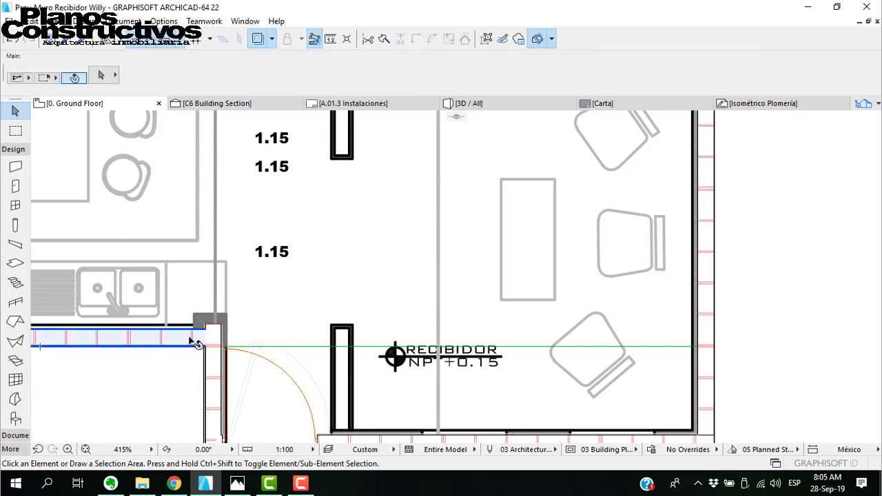
- Intersect the kitchen's front wall with the entrance side wall so that they join at the corner
left_click(196, 339)
left_click(215, 355, "shift")
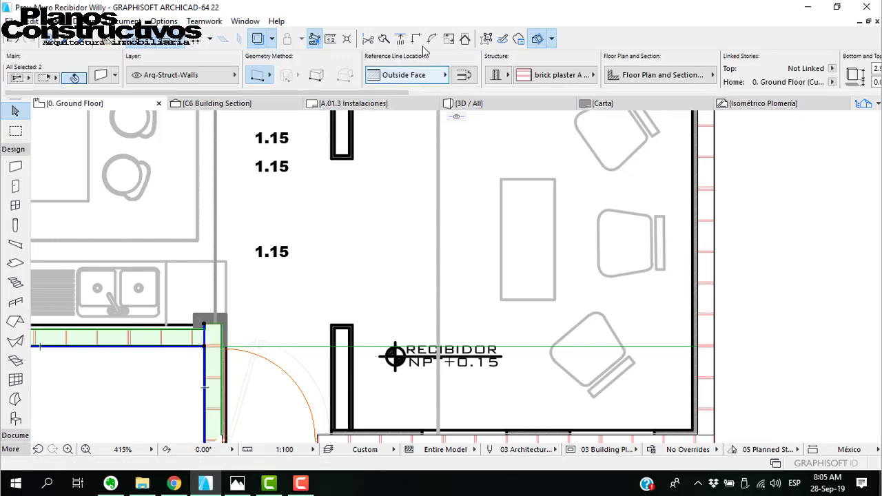
scroll(224, 316, "up", 3)
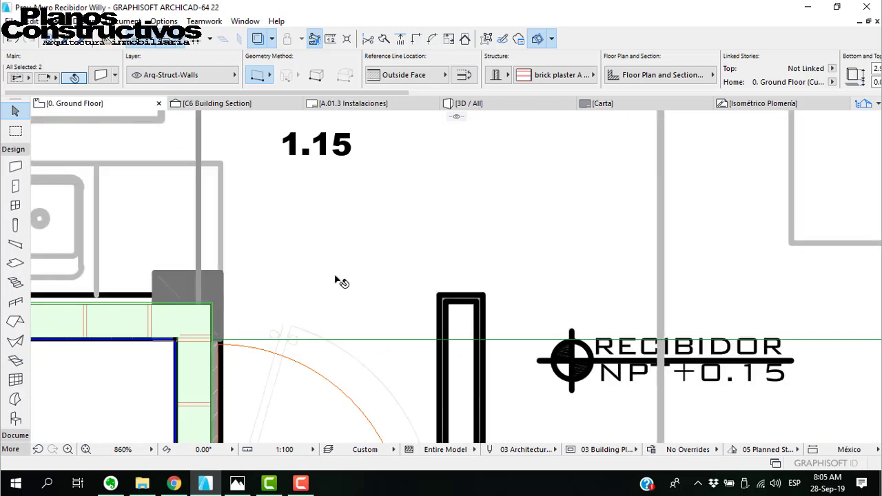
scroll(338, 281, "down", 1)
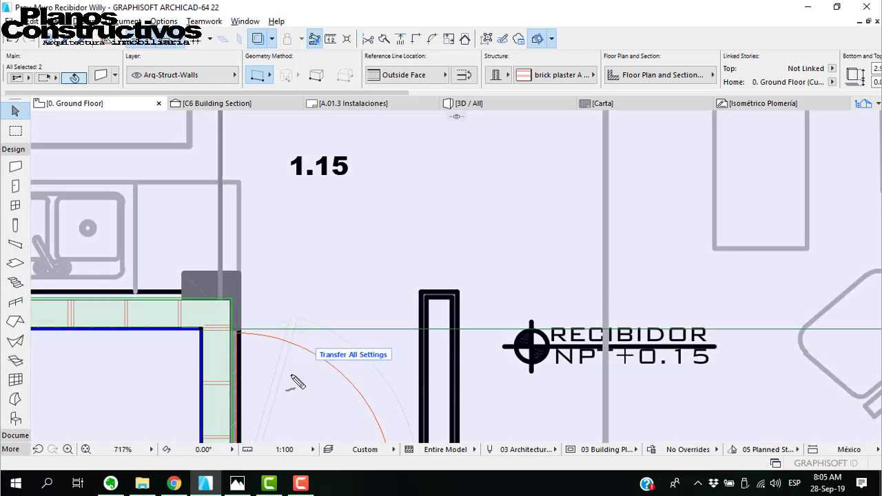
mouse_move(266, 368)
left_mouse_down()
mouse_move(236, 303)
mouse_move(155, 221)
left_mouse_up()
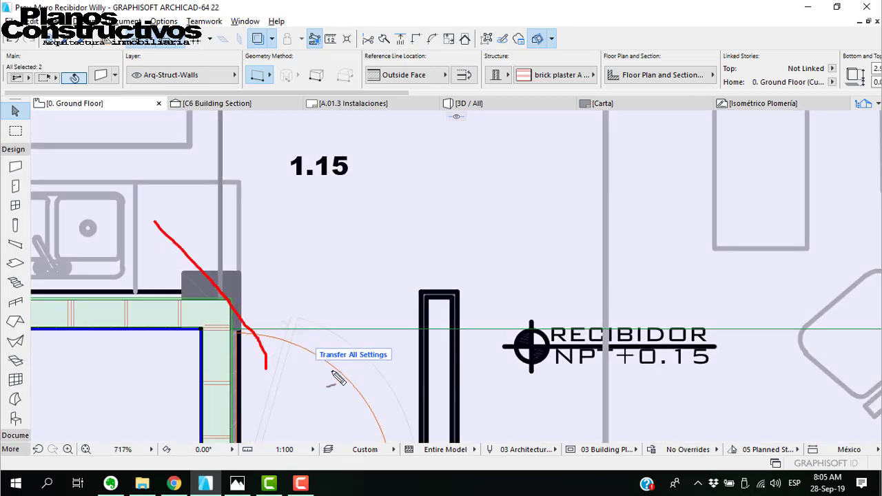
mouse_move(361, 380)
left_mouse_down()
mouse_move(357, 278)
mouse_move(211, 148)
left_mouse_up()
mouse_move(254, 357)
left_mouse_down()
mouse_move(235, 283)
mouse_move(159, 206)
left_mouse_up()
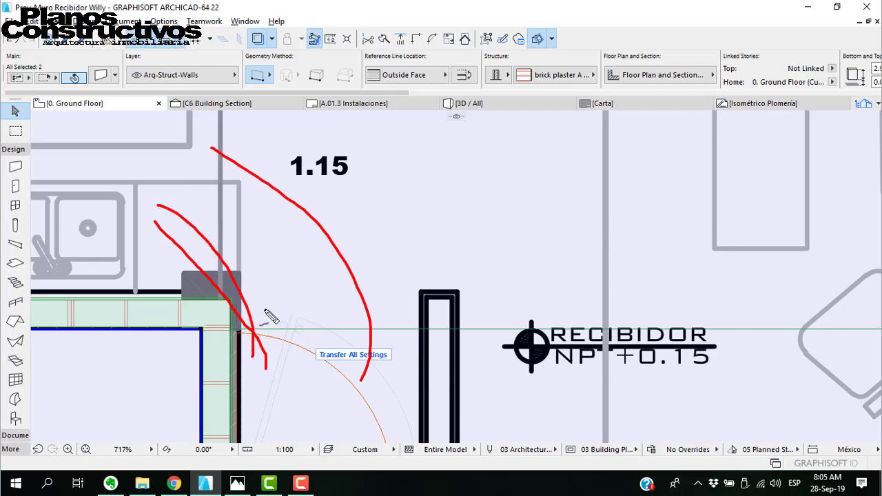
key("Escape")
scroll(392, 288, "down", 5)
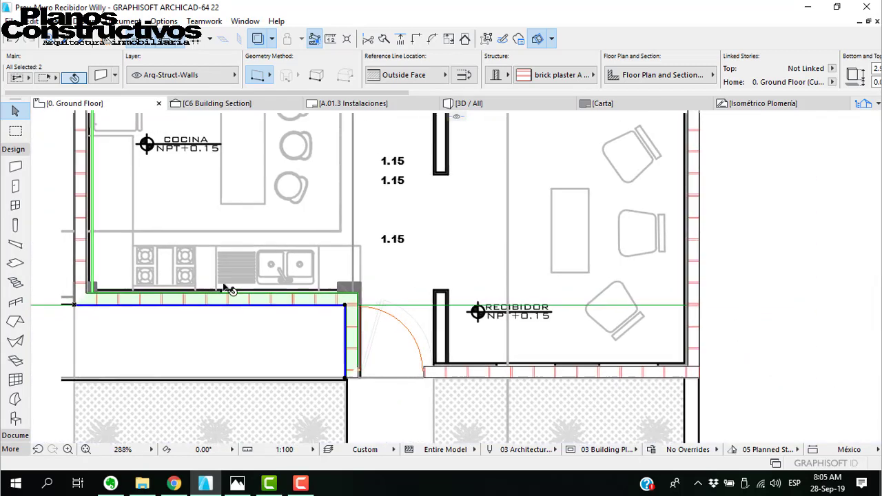
scroll(384, 295, "up", 5)
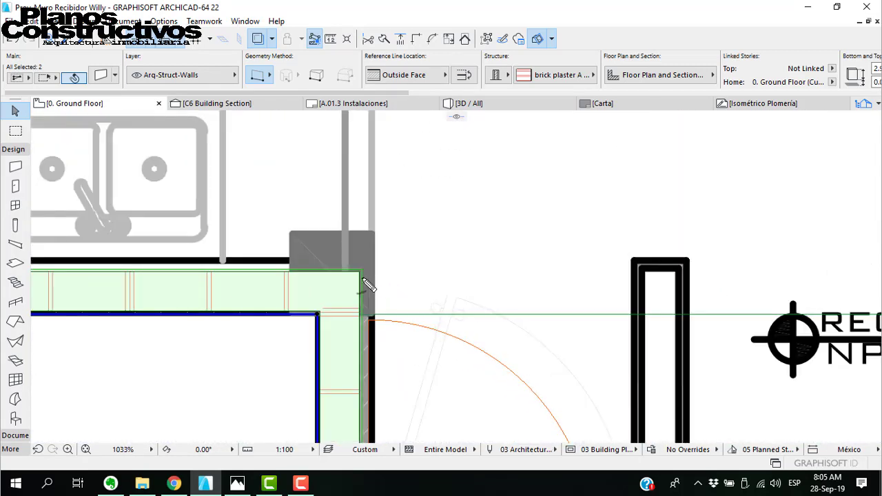
mouse_move(343, 264)
left_mouse_down()
mouse_move(358, 264)
mouse_move(367, 281)
left_mouse_up()
mouse_move(205, 262)
left_mouse_down()
mouse_move(365, 265)
mouse_move(374, 329)
left_mouse_up()
left_click_drag(351, 254, 370, 266)
scroll(390, 317, "down", 5)
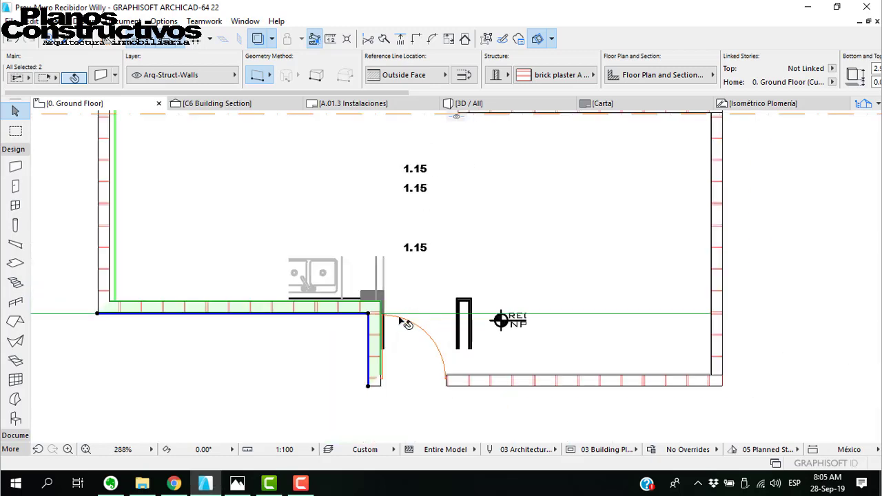
mouse_move(274, 299)
middle_mouse_down()
mouse_move(323, 308)
mouse_move(358, 345)
middle_mouse_up()
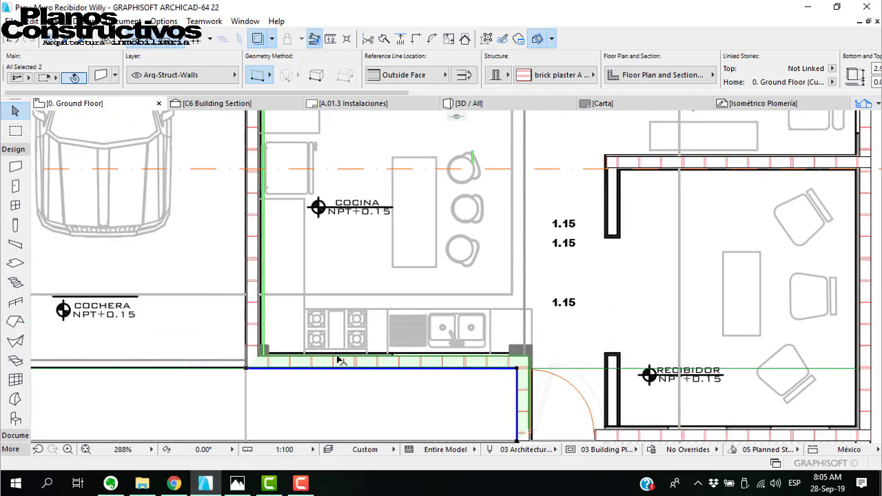
- Delete the leftover tile walls running along the kitchen's garage-side wall and along its front wall
scroll(358, 357, "up", 5)
key("Escape")
left_click(163, 359)
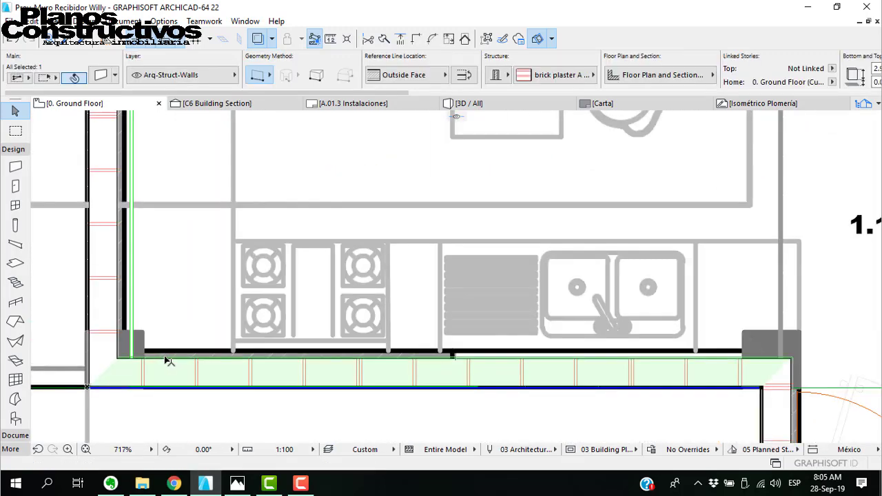
key("Escape")
left_click(133, 349)
key("Escape")
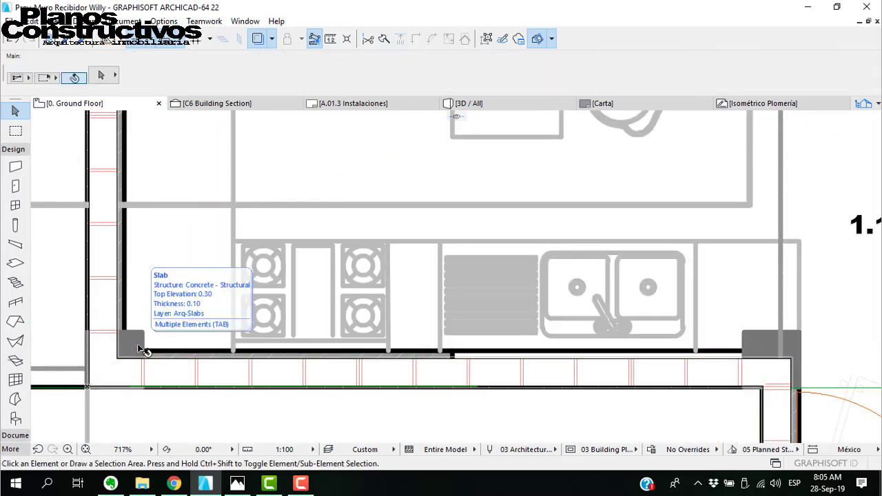
left_click(128, 392)
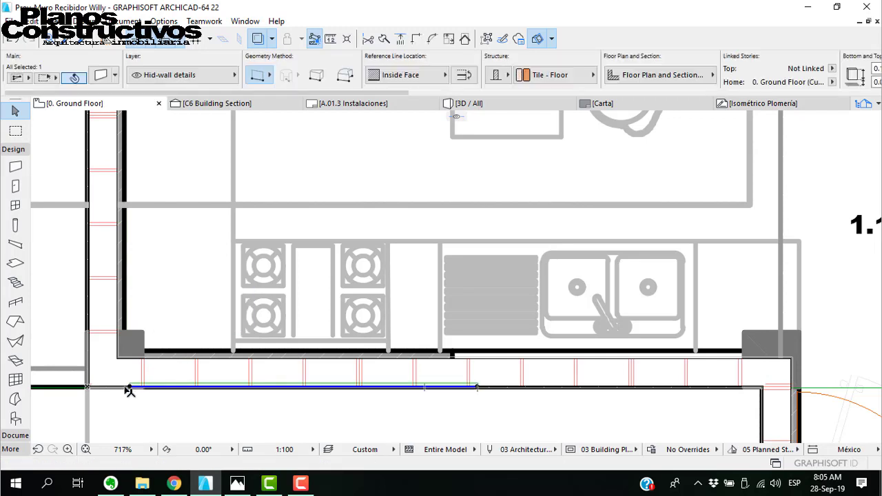
key("Escape")
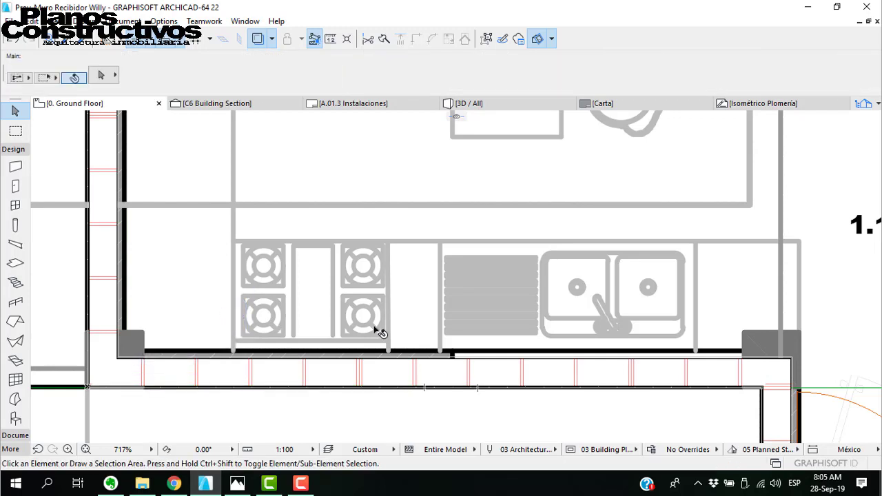
scroll(301, 265, "down", 3)
scroll(301, 264, "down", 3)
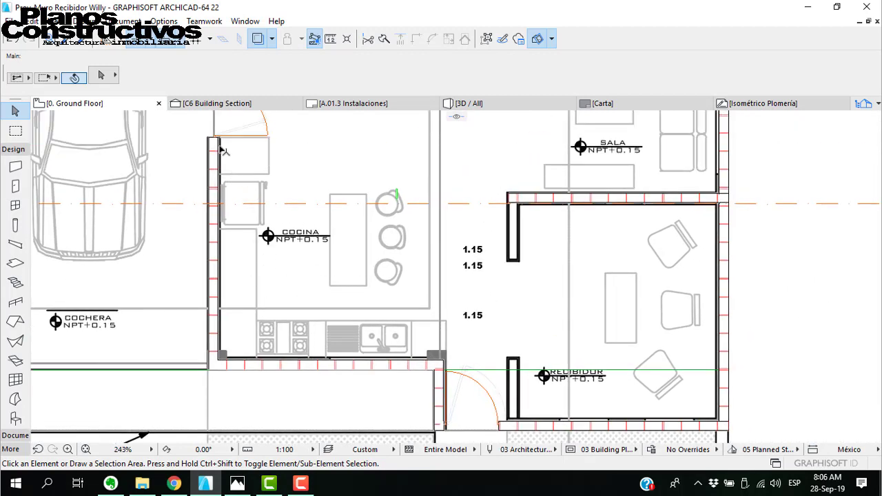
scroll(227, 158, "up", 4)
scroll(193, 185, "down", 5)
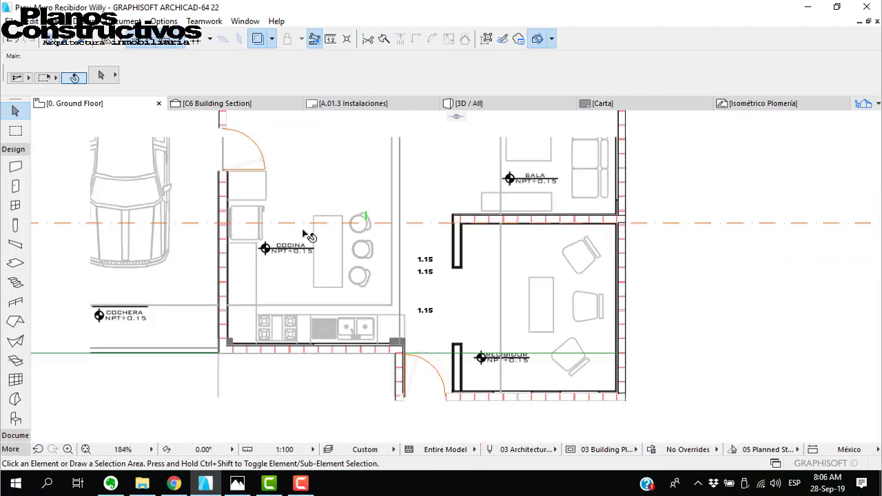
left_click(311, 153)
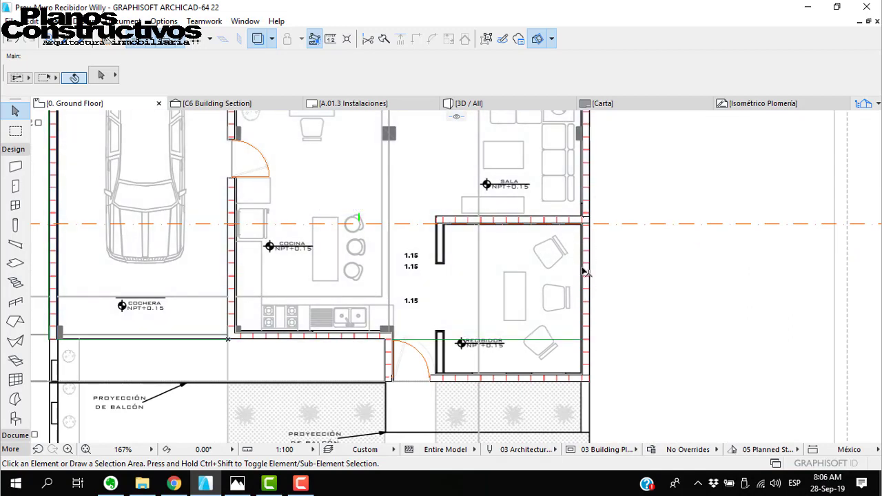
scroll(580, 242, "up", 2)
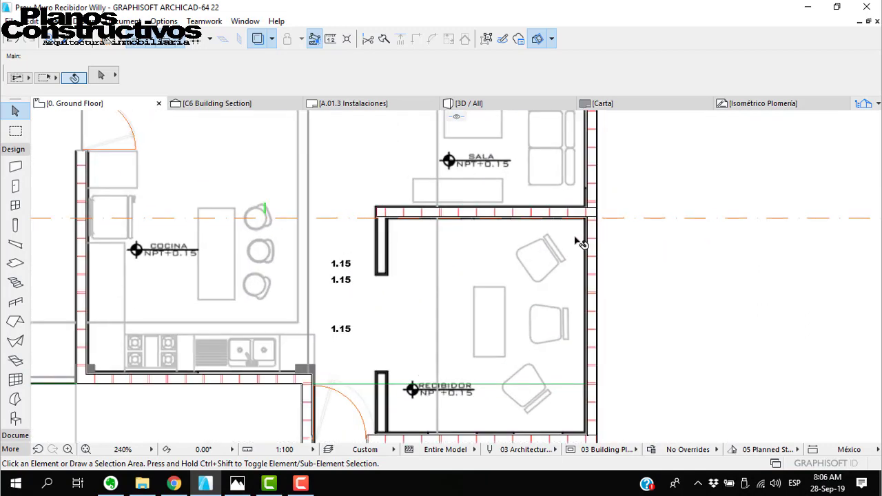
key("ctrl+shift+d")
left_click_drag(575, 226, 575, 351)
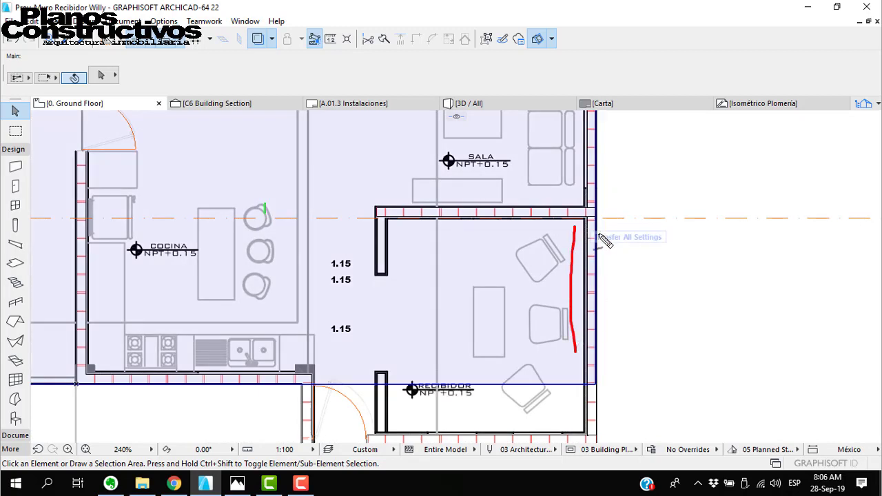
left_click_drag(607, 222, 609, 384)
left_click_drag(570, 245, 610, 242)
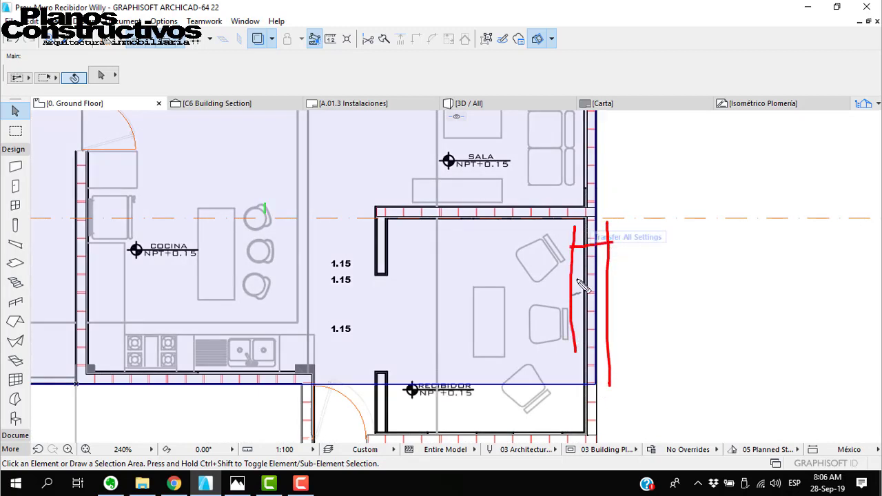
left_click_drag(568, 300, 607, 299)
left_click_drag(578, 334, 601, 335)
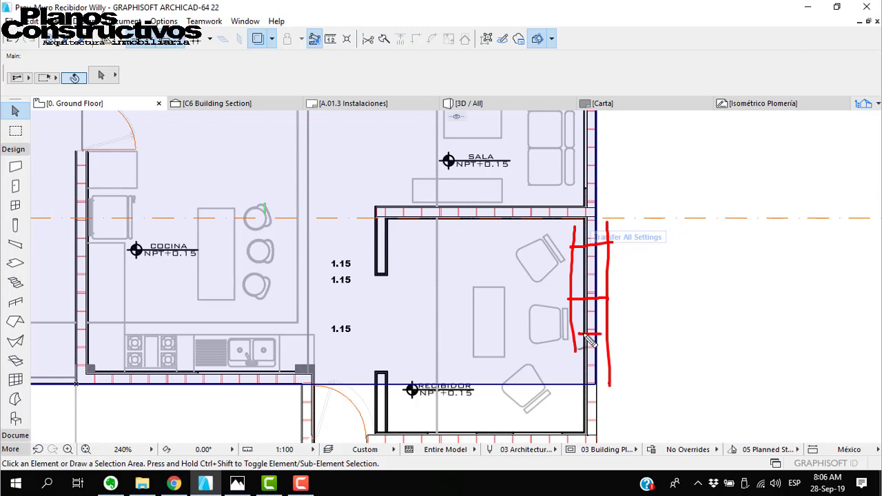
key("Escape")
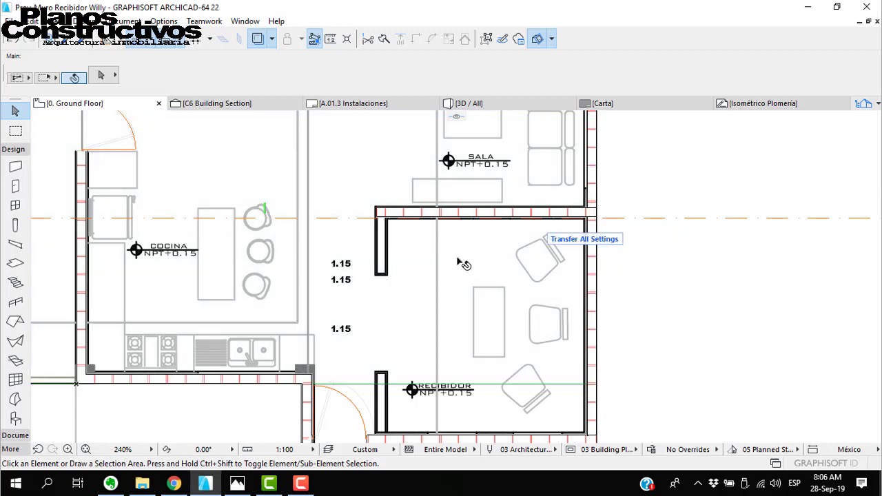
- Examine the walls and drawn column positions around the kitchen, living room and reception against the reference drawing
scroll(330, 295, "down", 4)
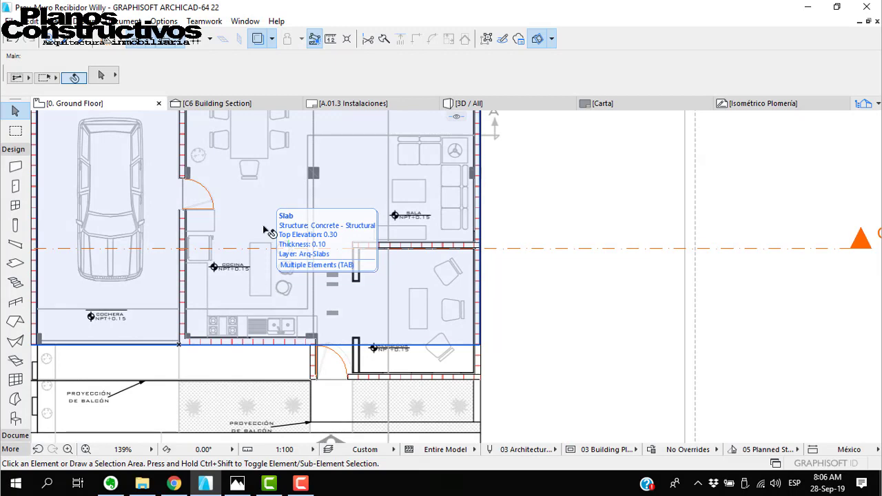
scroll(195, 221, "up", 3)
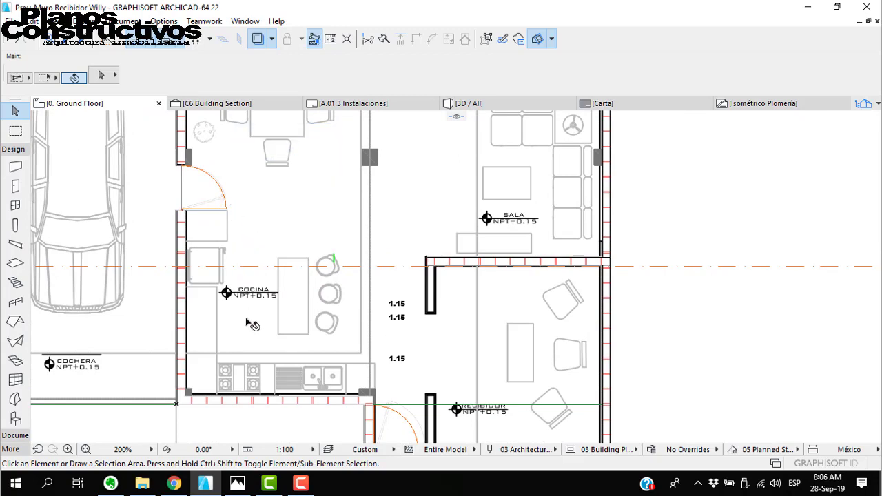
scroll(376, 290, "up", 1)
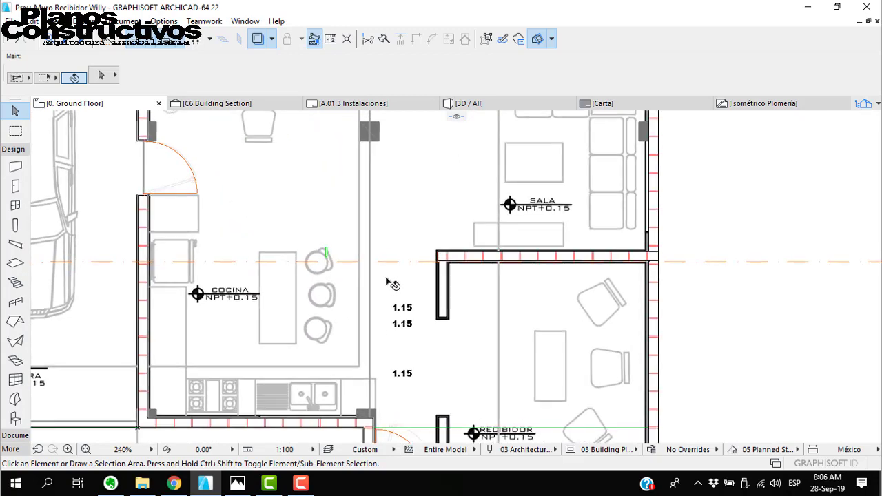
scroll(275, 252, "down", 4)
scroll(262, 301, "up", 4)
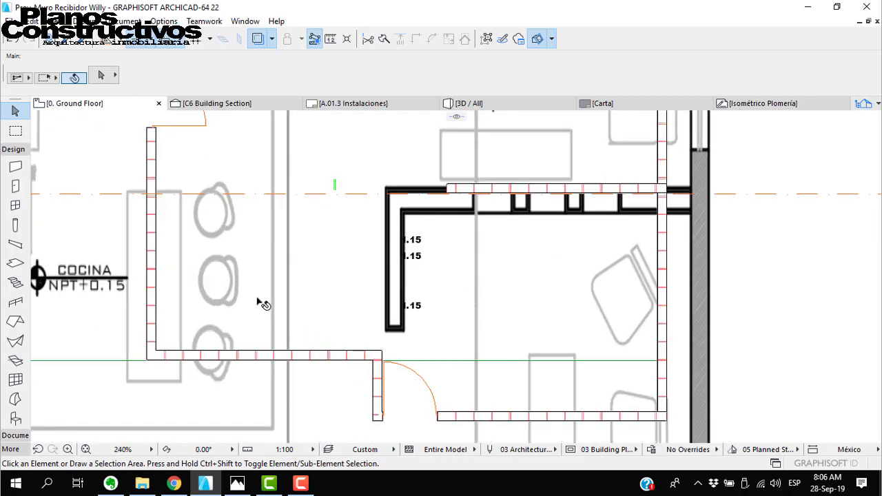
scroll(377, 262, "down", 2)
scroll(365, 269, "down", 2)
scroll(358, 279, "up", 3)
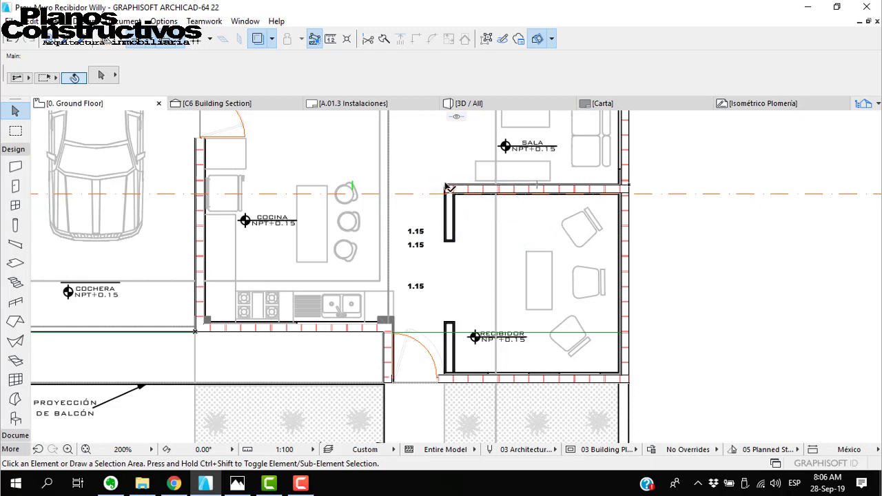
middle_click_drag(296, 247, 299, 285)
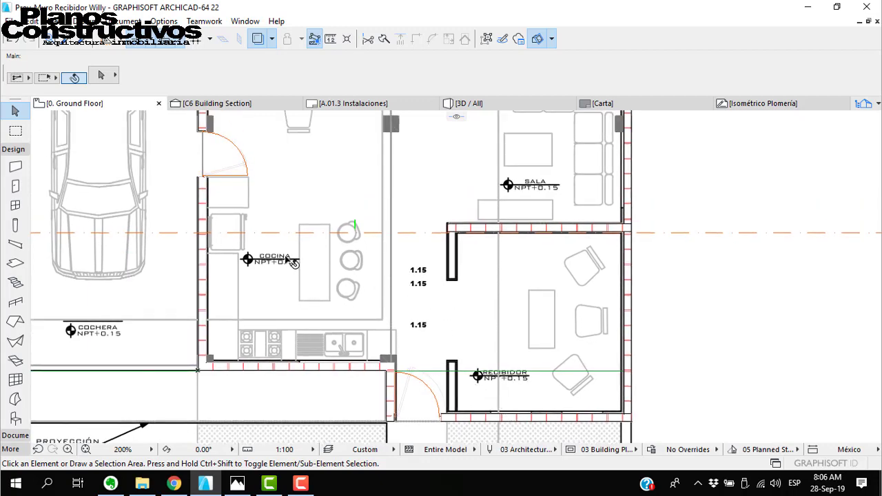
scroll(321, 372, "up", 1)
scroll(311, 371, "up", 3)
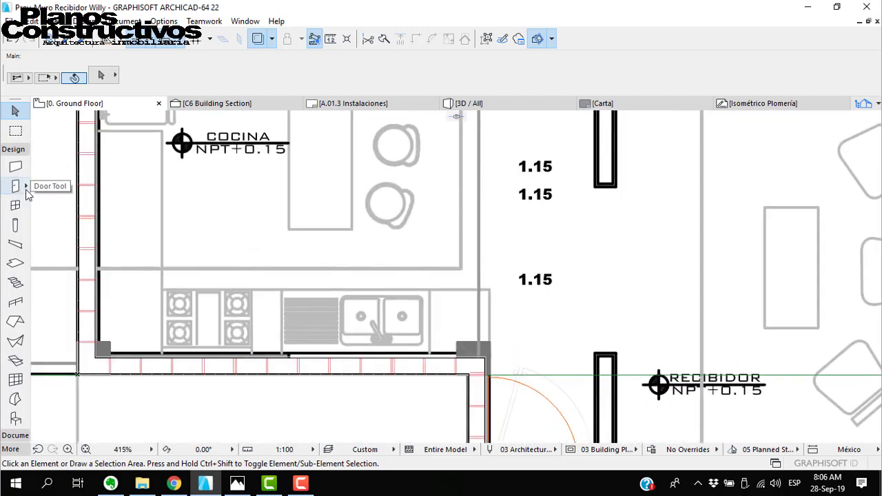
- Insert the 1.50 by 1.50 sliding window favourite "Ventana corrediza Delgada" in the kitchen's front wall behind the sink
left_click(20, 205)
left_click(26, 206)
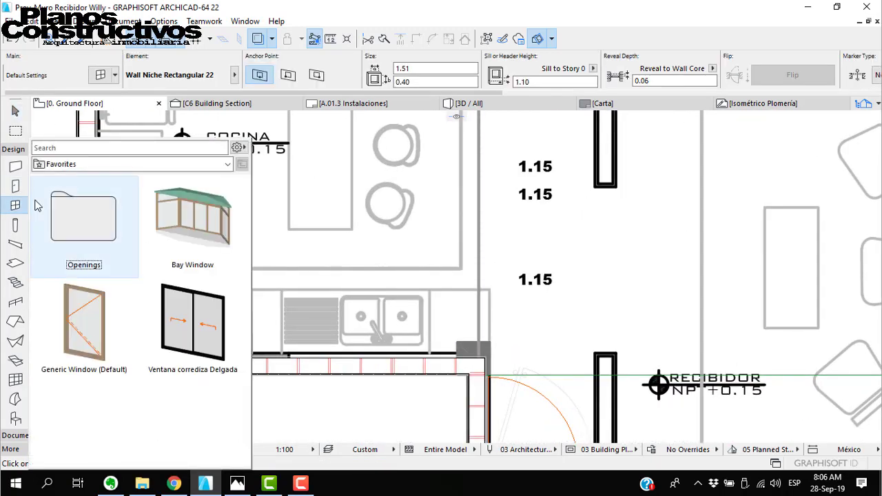
left_click(193, 322)
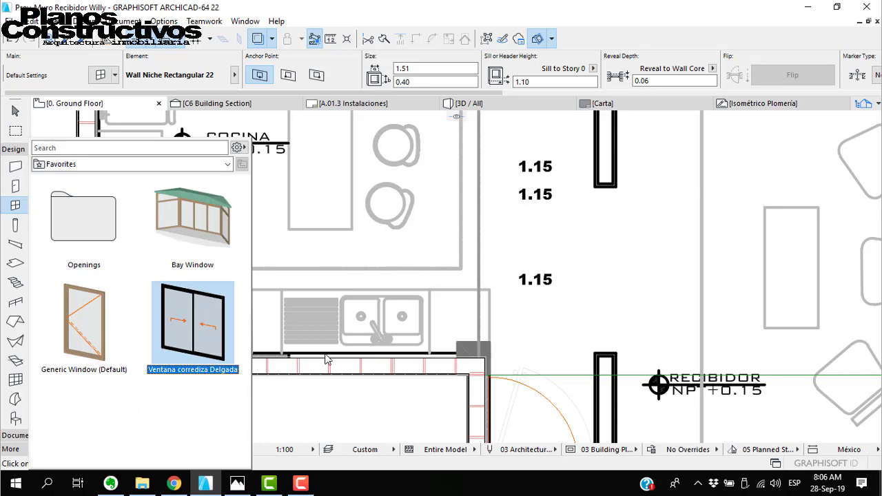
double_click(194, 333)
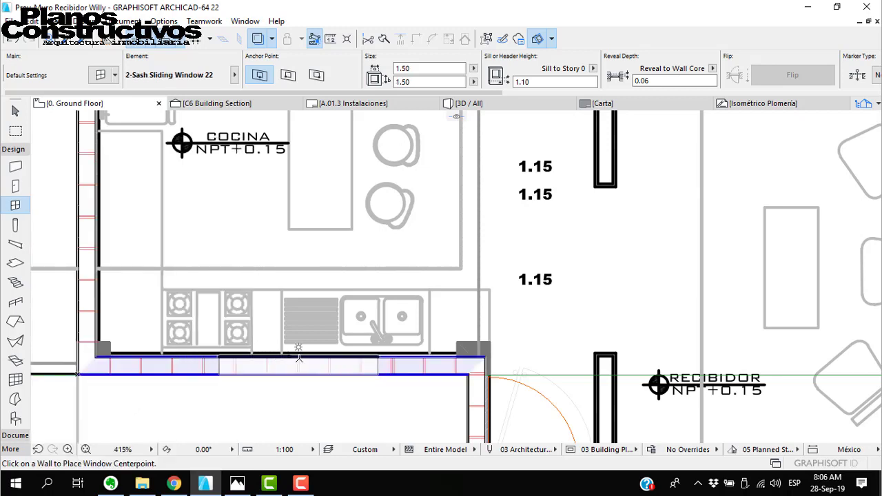
left_click(299, 352)
left_click(358, 403)
- Move the kitchen window against the drawn corner column and stretch its other end to the drawn opening edge, 1.57 wide
scroll(374, 355, "up", 5)
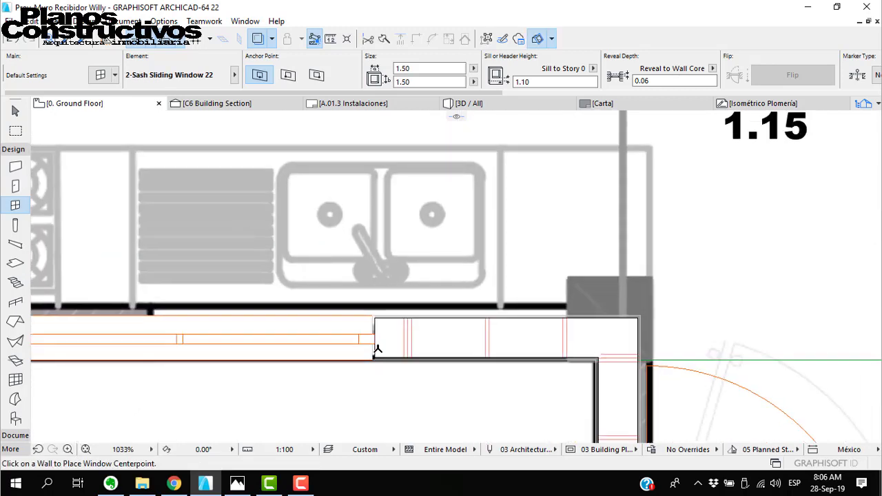
key("Escape")
left_click(371, 321)
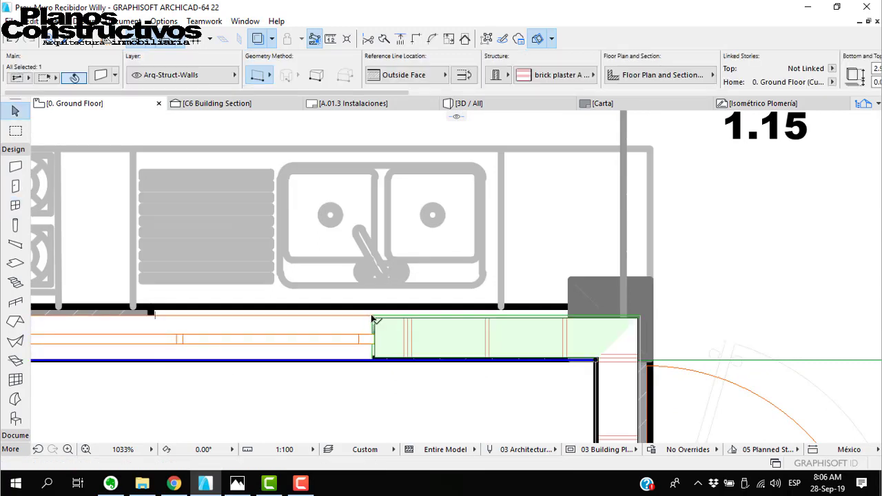
left_click(372, 319)
left_click_drag(374, 316, 569, 319)
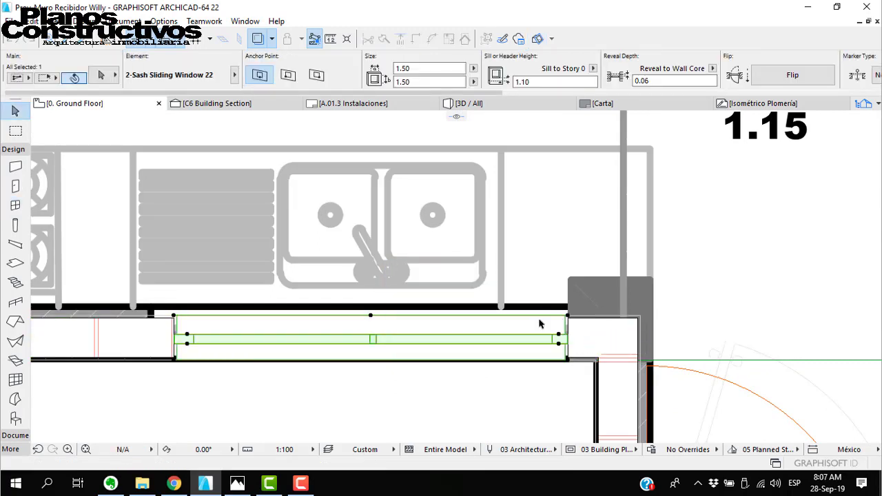
left_click(175, 318)
left_click(156, 317)
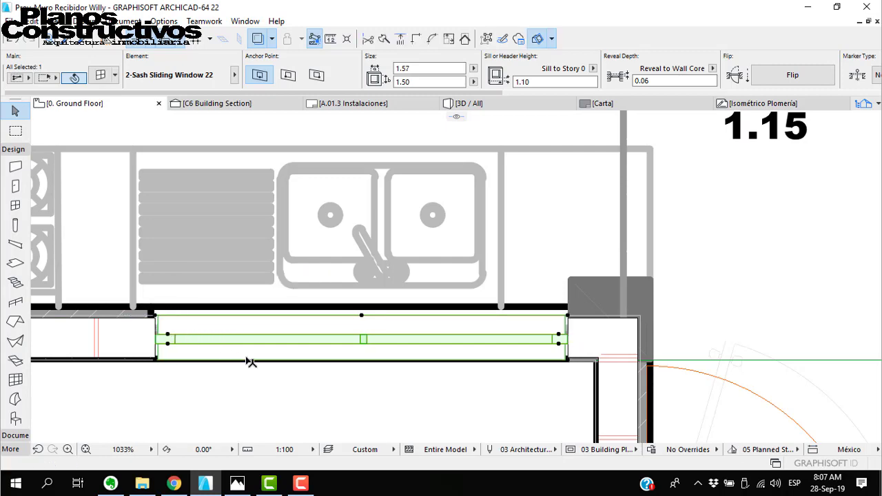
left_click(309, 370)
- Examine the structure and core size settings of the small steel column standing outside the reception's side wall
scroll(314, 374, "down", 5)
scroll(338, 365, "up", 3)
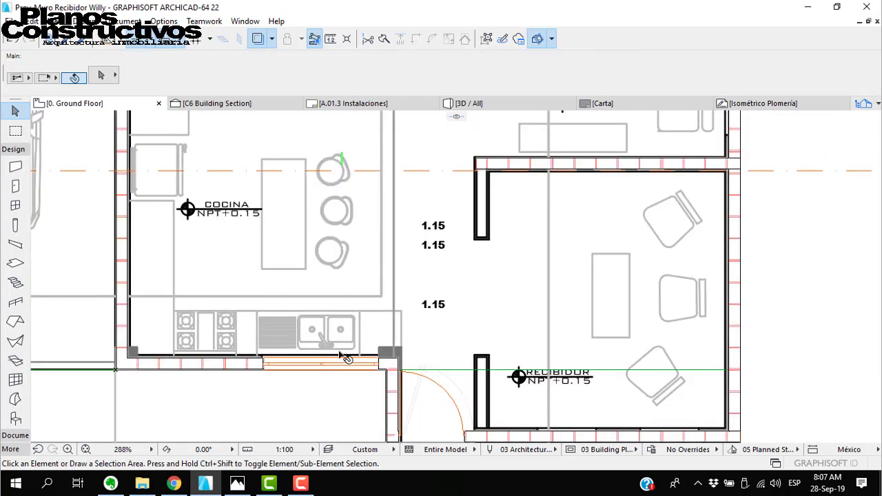
scroll(435, 328, "down", 3)
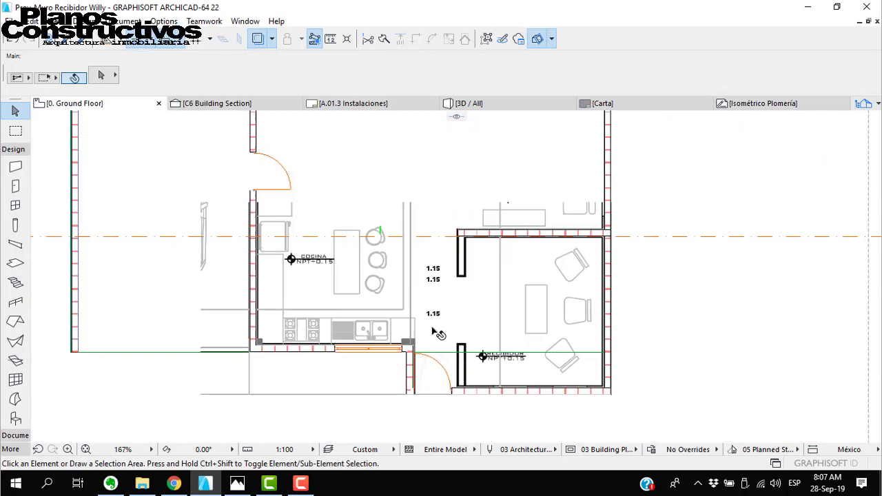
left_click(18, 228)
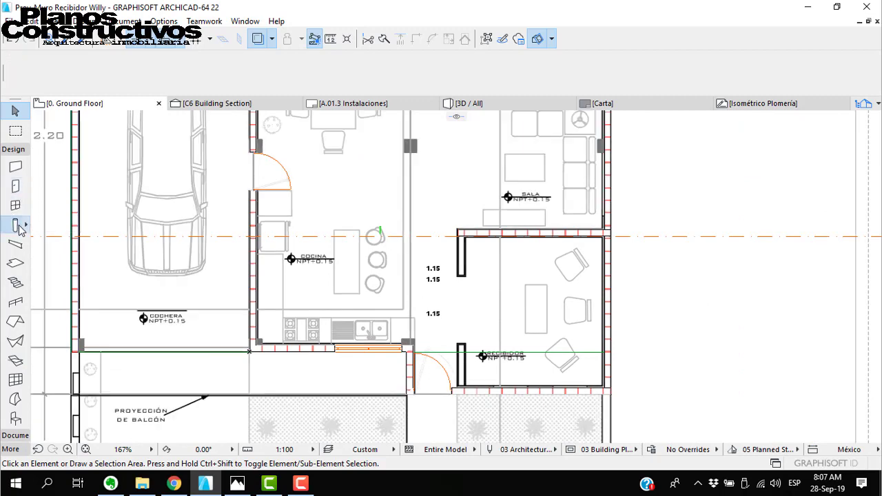
key("Escape")
scroll(709, 293, "up", 4)
left_click(698, 283)
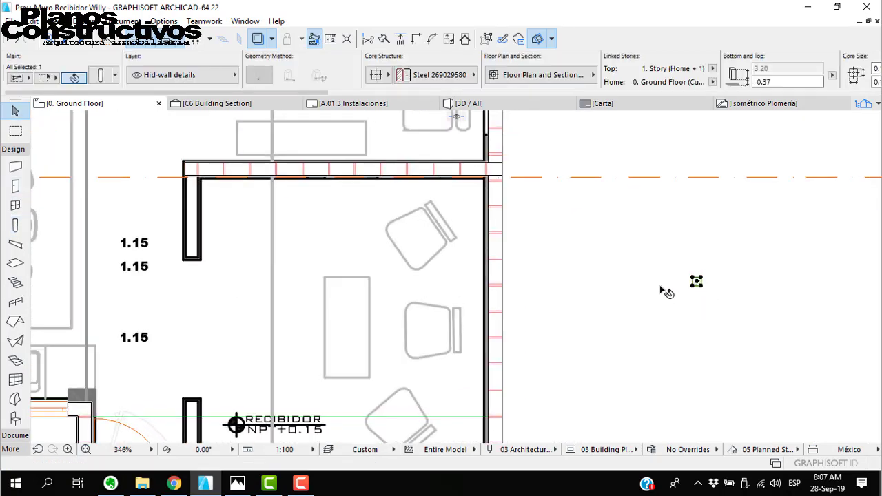
scroll(636, 262, "down", 4)
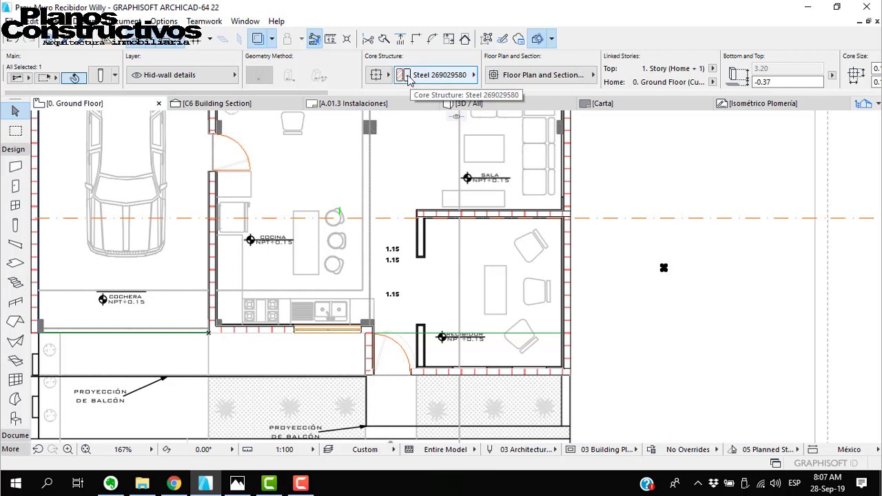
scroll(416, 86, "down", 3)
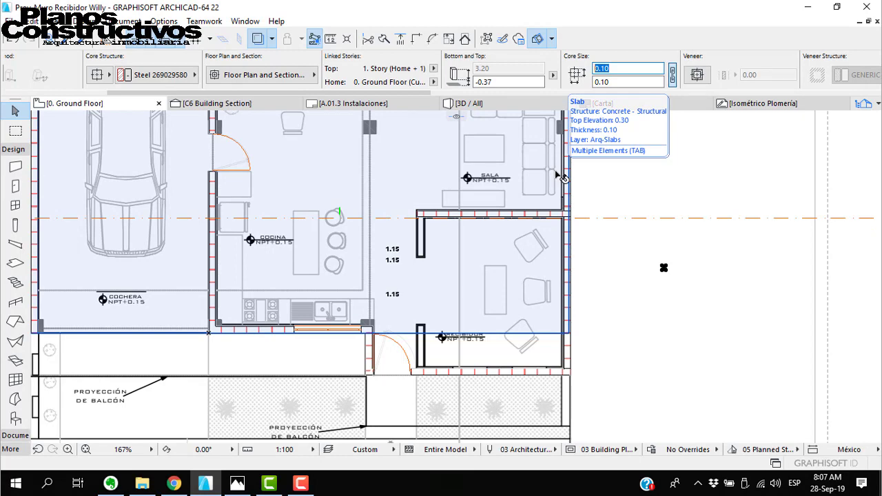
- Measure the width of the drawn column at the kitchen's front corner beside the entrance door
scroll(372, 325, "up", 5)
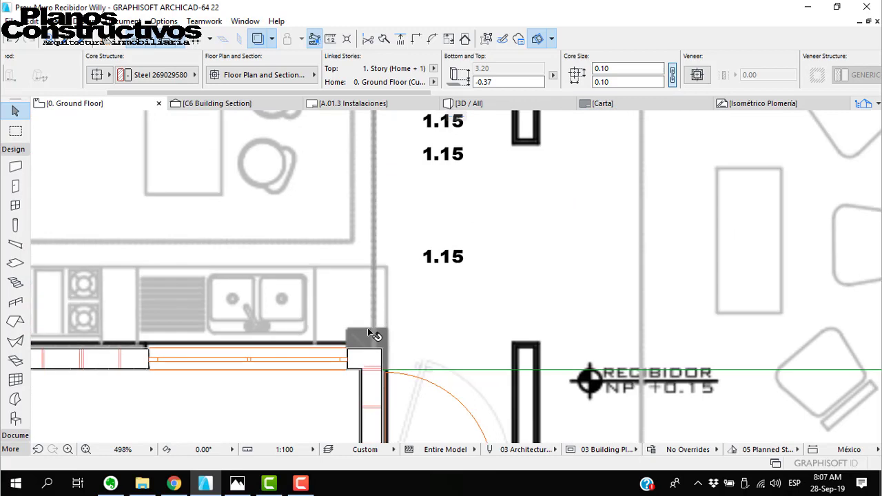
key("m")
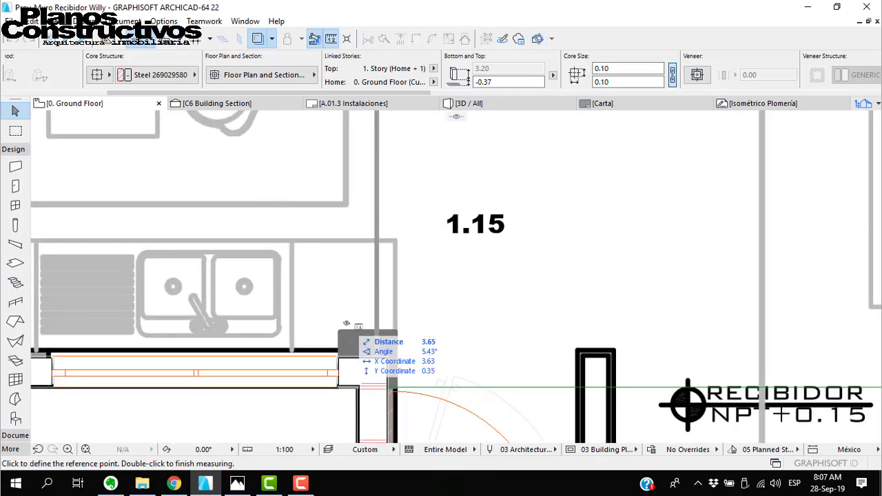
left_click(339, 330)
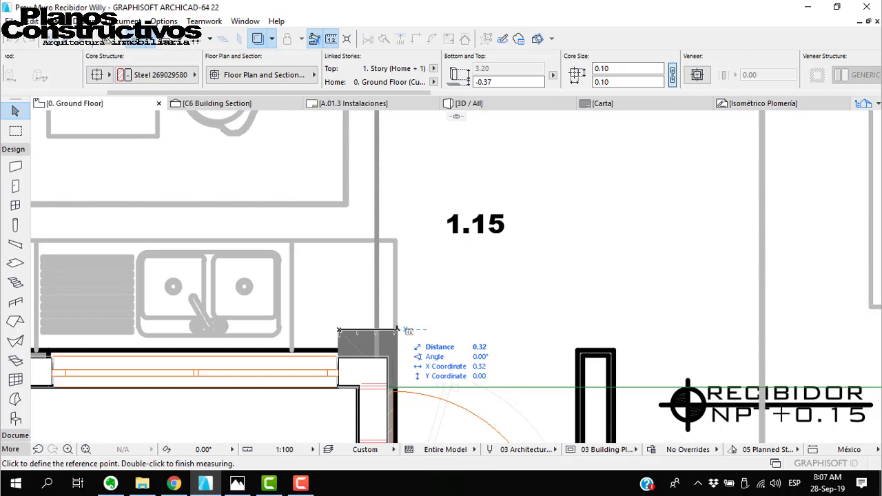
left_click(397, 329)
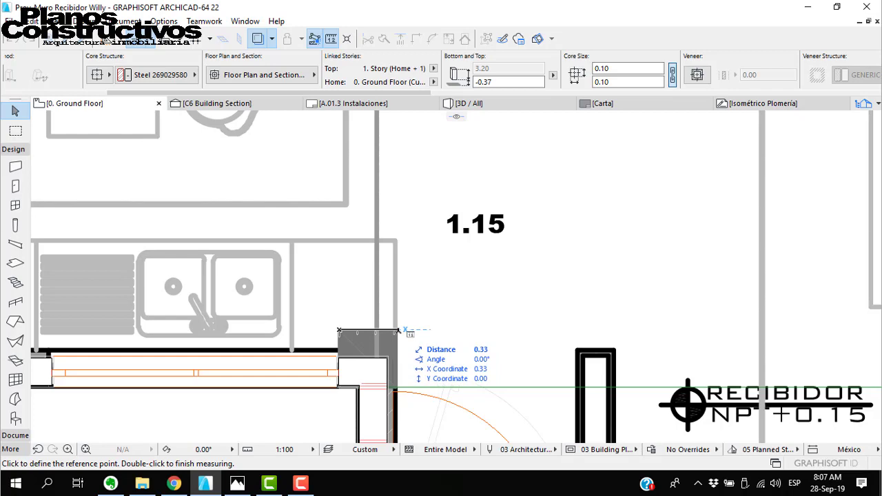
key("Escape")
key("Escape")
- Set the core size of the small steel column outside the house to 0.30 by 0.30
scroll(321, 300, "down", 5)
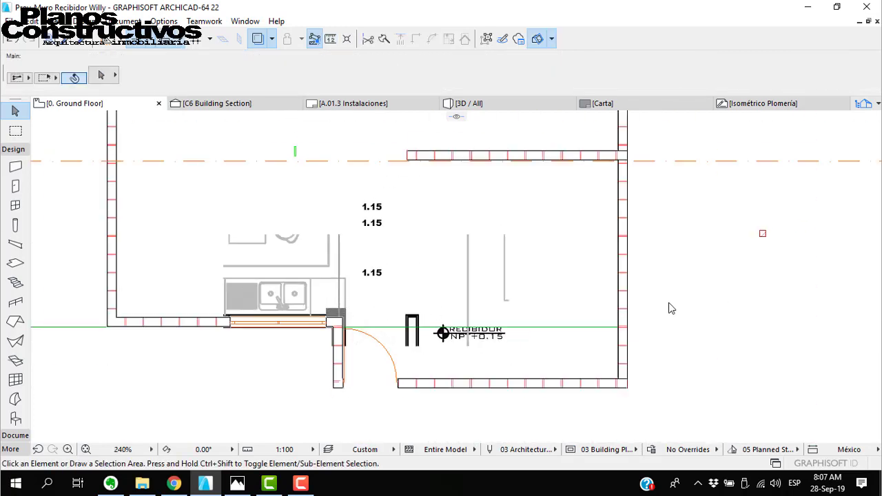
scroll(820, 244, "up", 5)
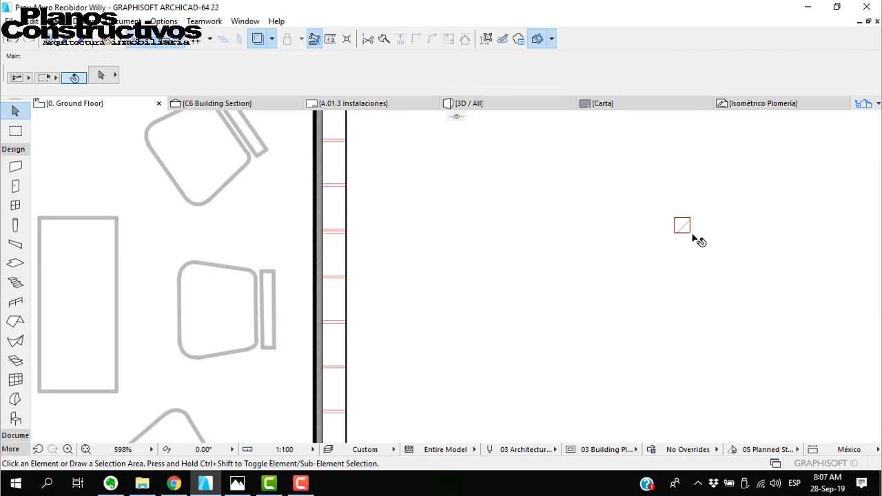
left_click(686, 231)
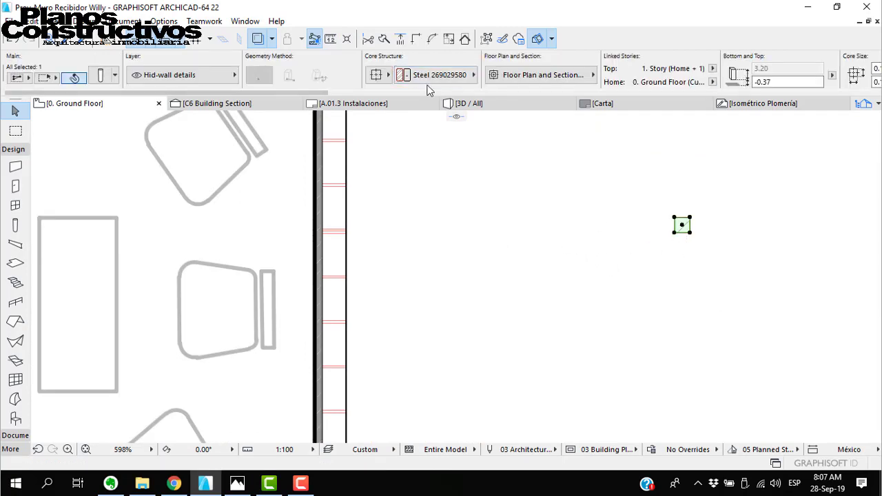
scroll(438, 87, "right", 3)
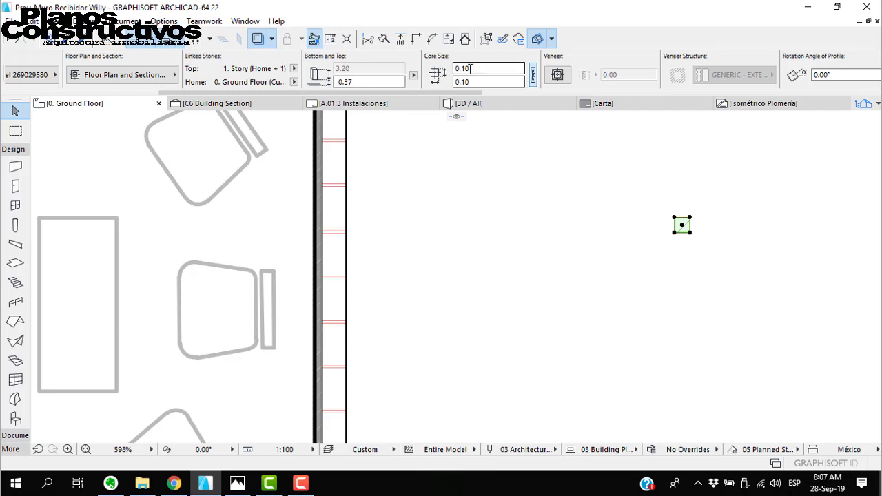
type("0.30")
key("Return")
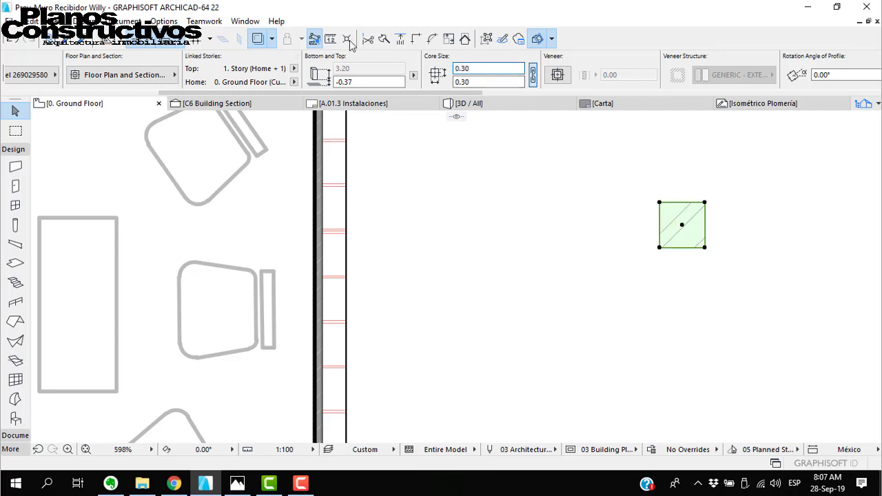
- Move the 0.30 column by its corner onto the drawn column at the kitchen's front corner beside the entrance door
scroll(560, 137, "down", 3)
key("ctrl+d")
left_click(605, 183)
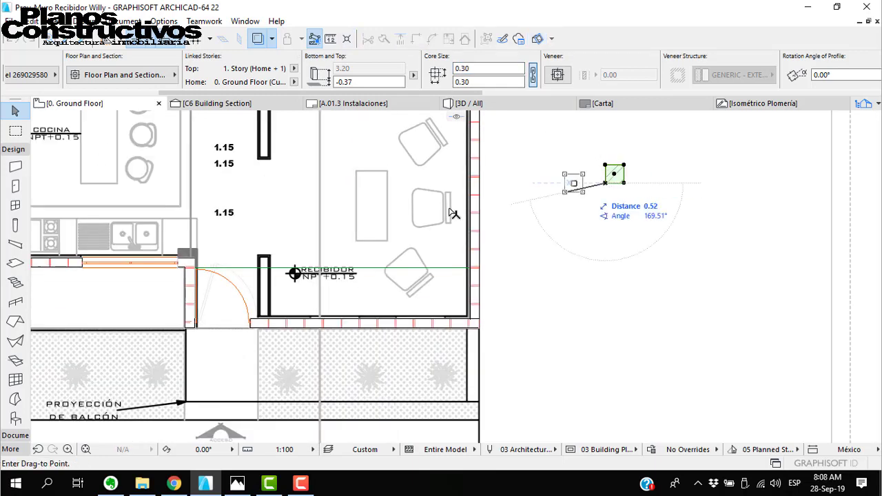
scroll(216, 262, "up", 4)
scroll(241, 261, "up", 2)
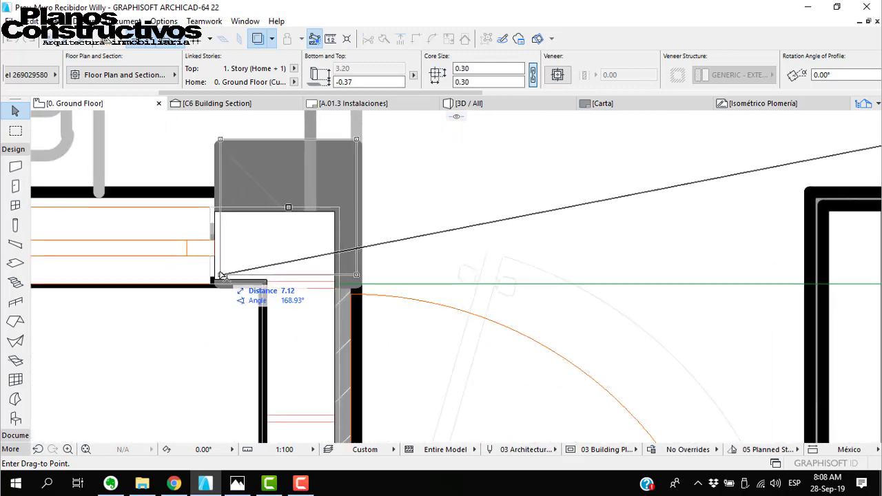
left_click(221, 275)
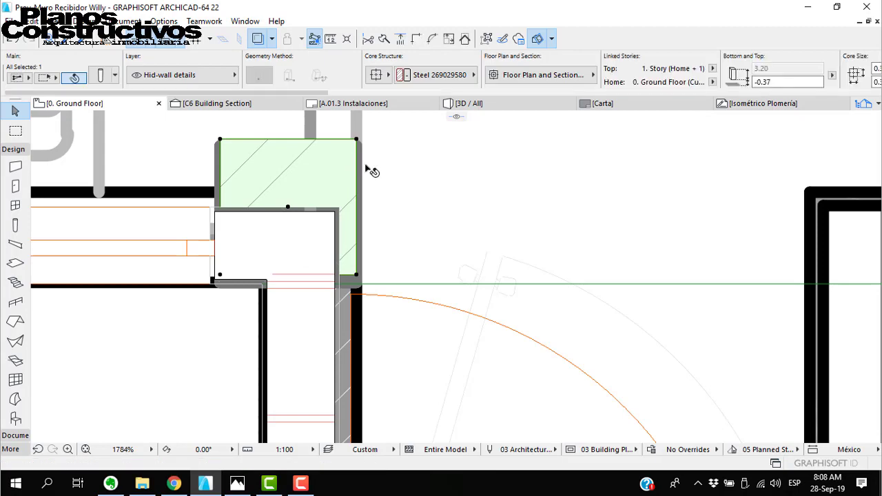
- Shift the column slightly toward the facade so that it lines up with the drawn column outline and wall edge
scroll(417, 219, "down", 3)
scroll(412, 213, "up", 5)
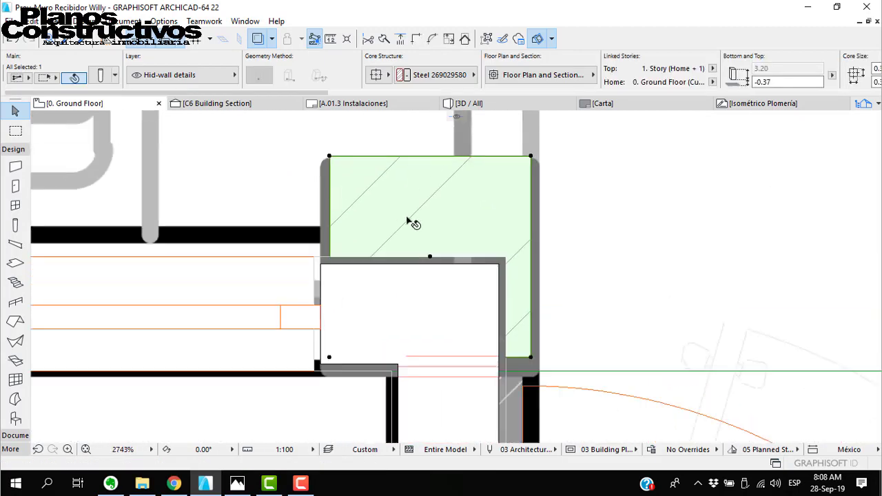
scroll(412, 222, "up", 1)
key("ctrl+d")
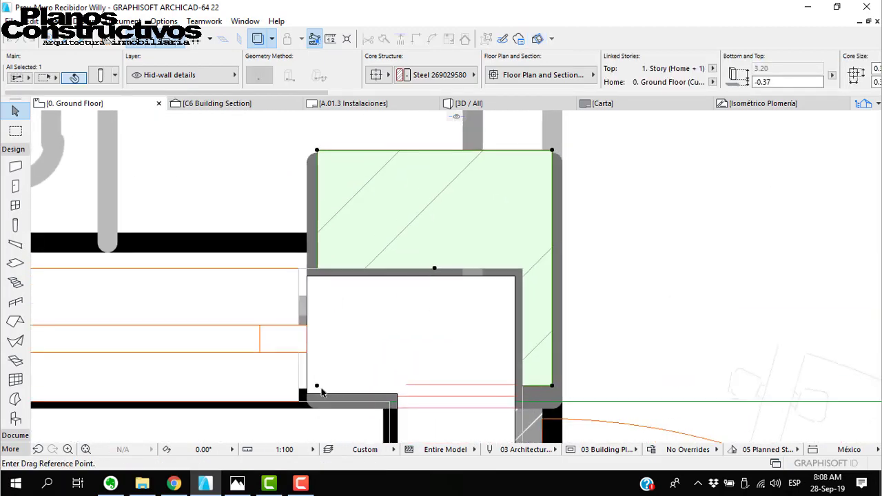
left_click(316, 386)
left_click(317, 394)
- Copy the column to the kitchen's front corner at the garage wall, aligning it with the outer wall corner
scroll(410, 244, "down", 5)
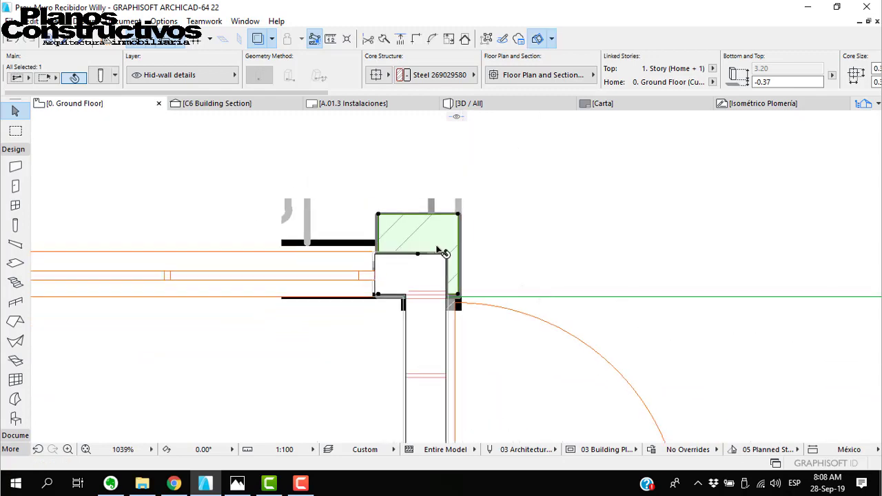
key("ctrl+shift+d")
left_click(377, 294)
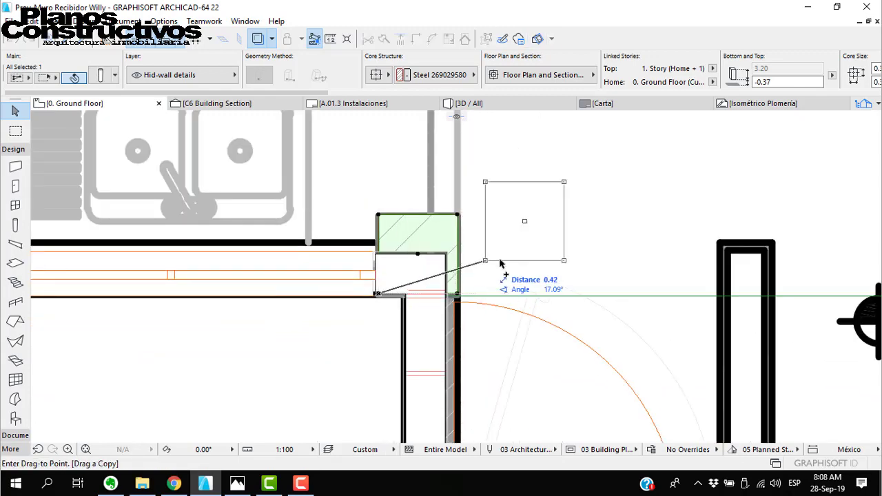
scroll(540, 265, "down", 4)
middle_click_drag(247, 261, 447, 260)
scroll(324, 272, "up", 5)
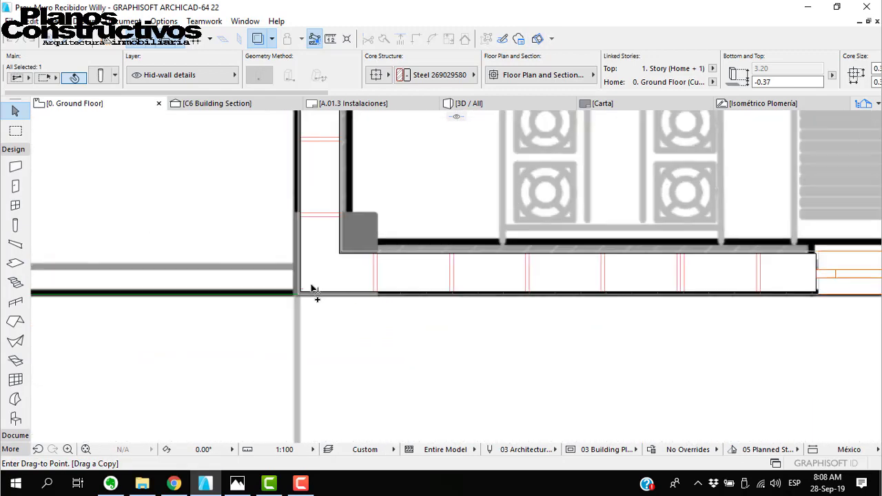
left_click(281, 306)
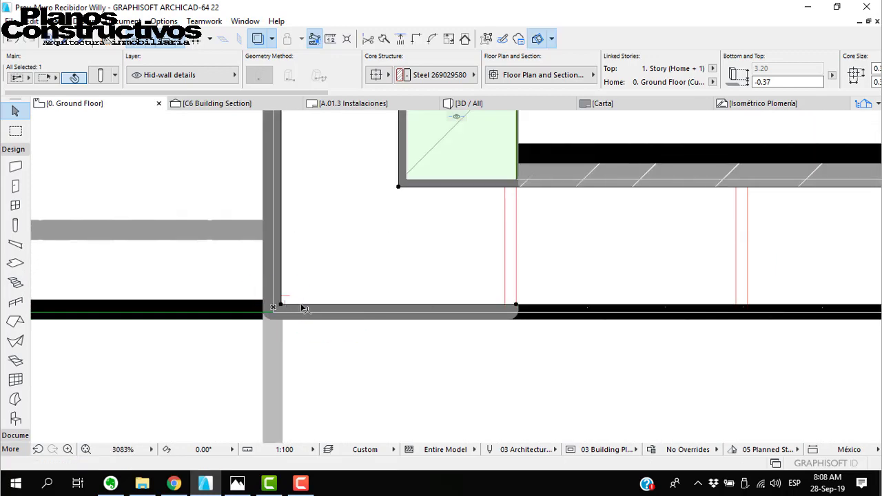
scroll(296, 289, "down", 5)
scroll(463, 272, "down", 5)
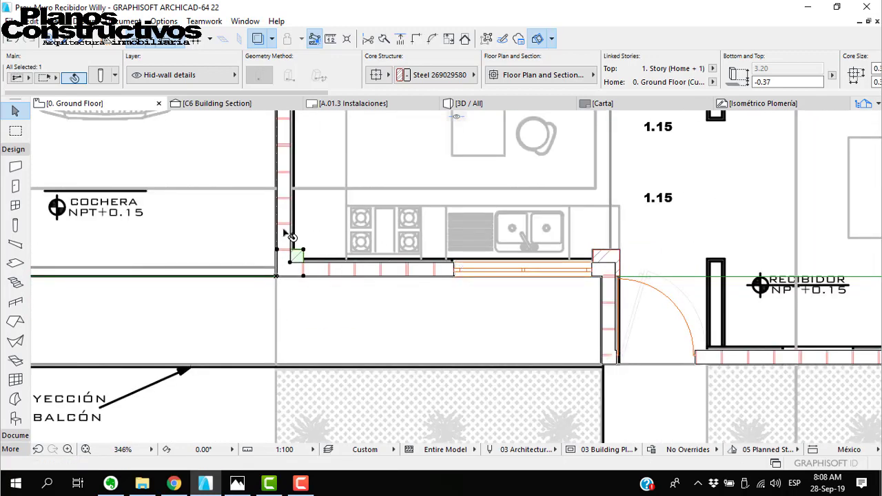
scroll(338, 258, "up", 2)
key("Escape")
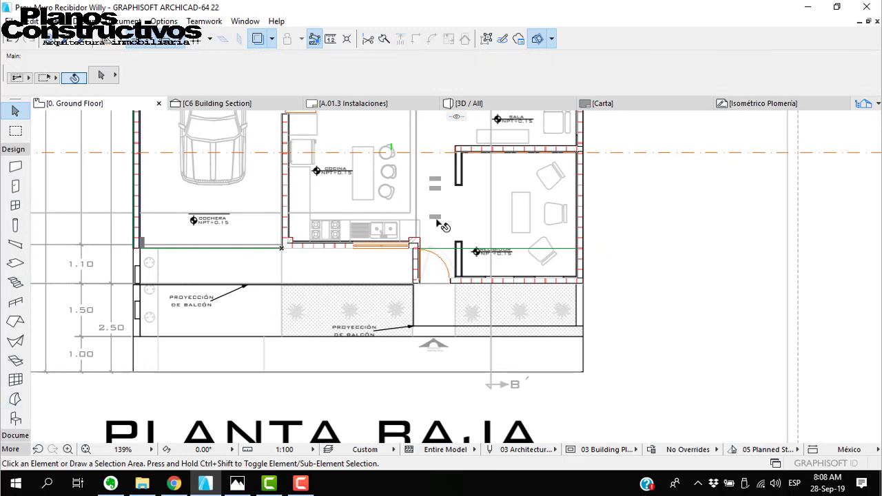
scroll(443, 226, "down", 4)
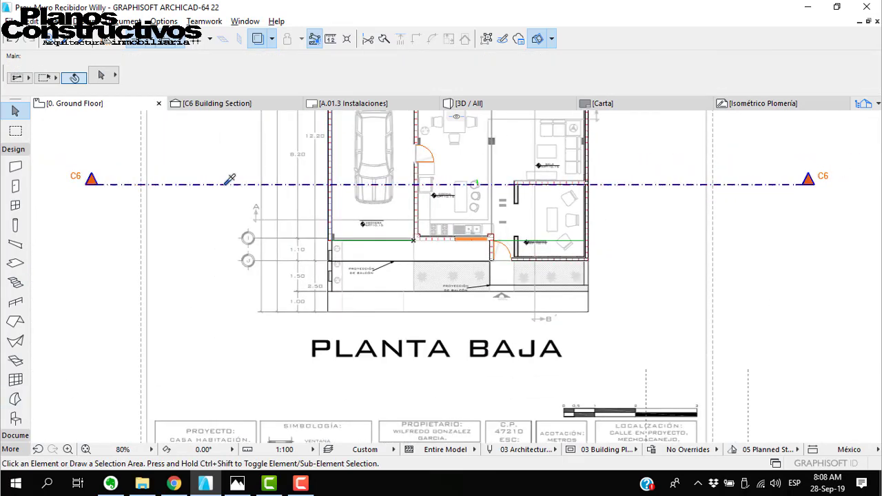
left_click(230, 179, "alt")
scroll(256, 246, "up", 4)
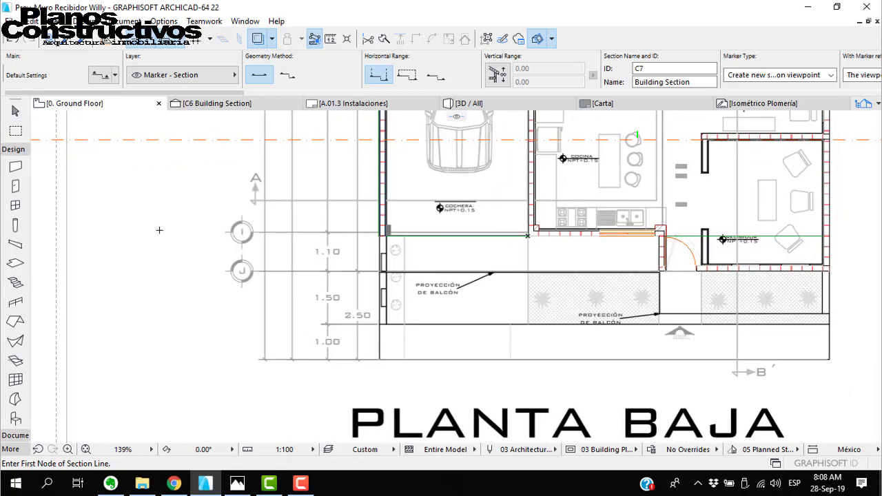
left_click(43, 227)
key("Escape")
key("Escape")
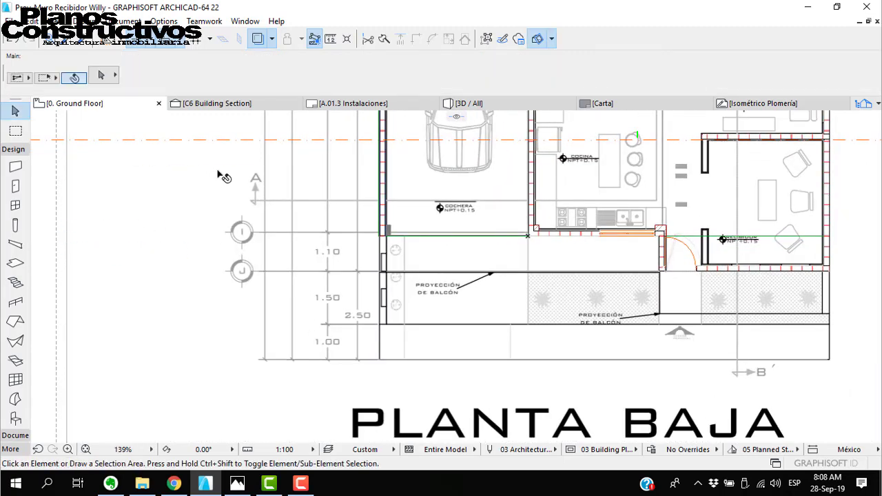
- Move the C6 section line from the middle of the kitchen to the front facade so it cuts through the two kitchen columns
left_click(250, 144)
scroll(658, 183, "up", 2)
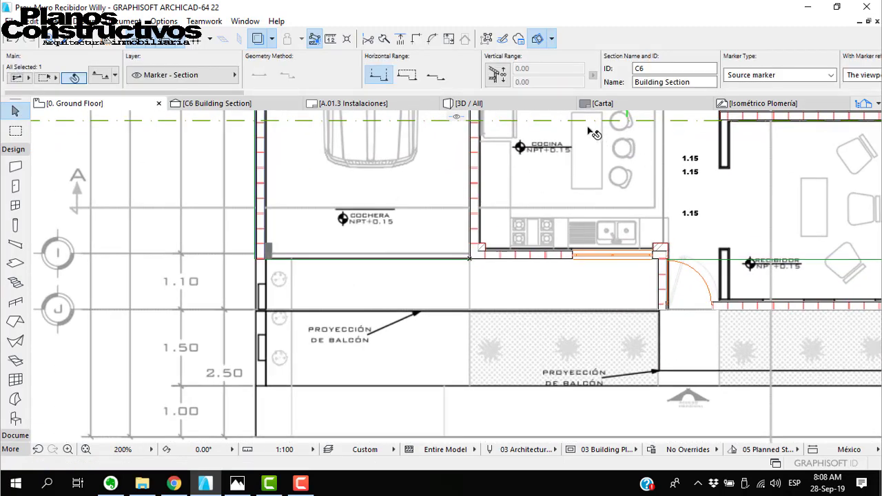
key("ctrl+d")
left_click(585, 126)
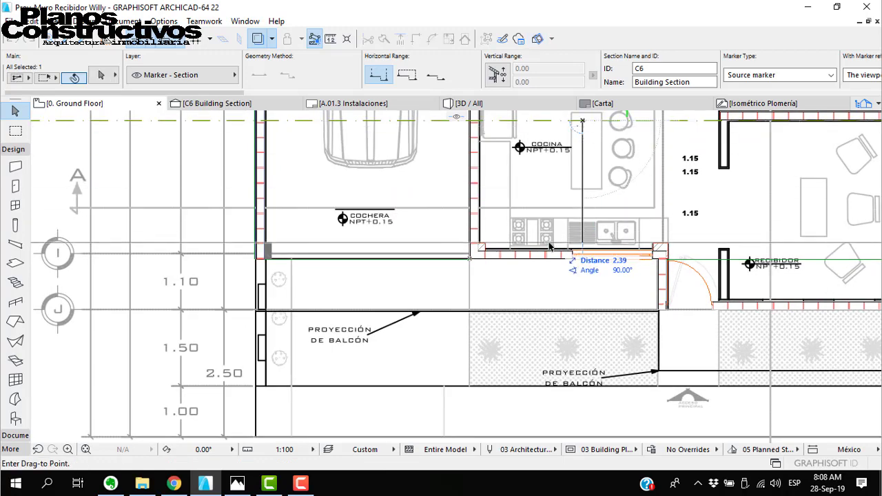
scroll(574, 241, "up", 3)
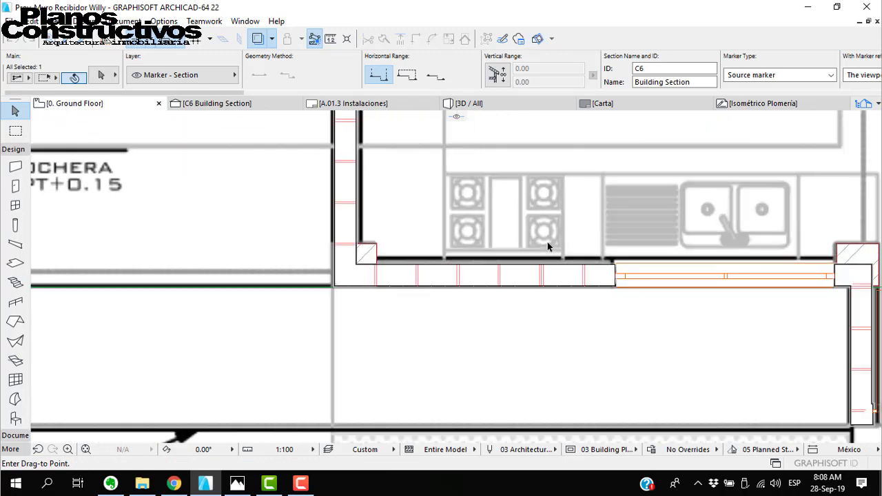
left_click(582, 253)
scroll(468, 224, "down", 4)
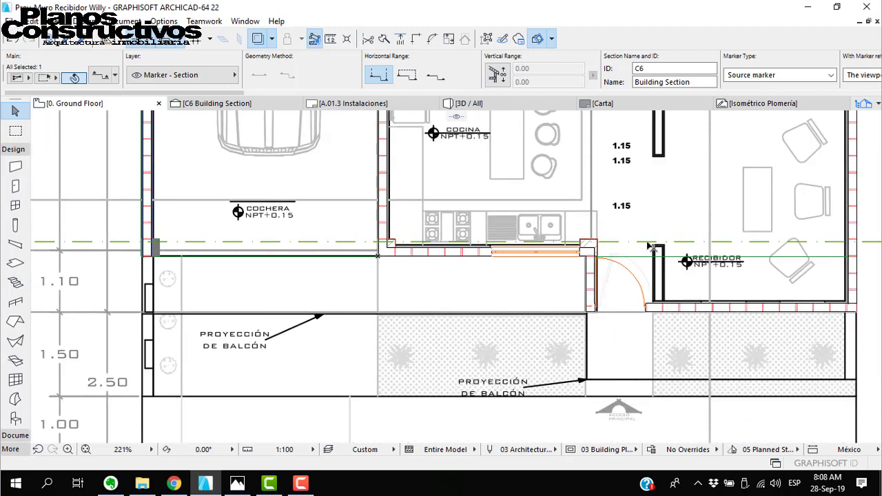
- Open the C6 building section with the current view settings and frame the two columns under the slab
right_click(640, 245)
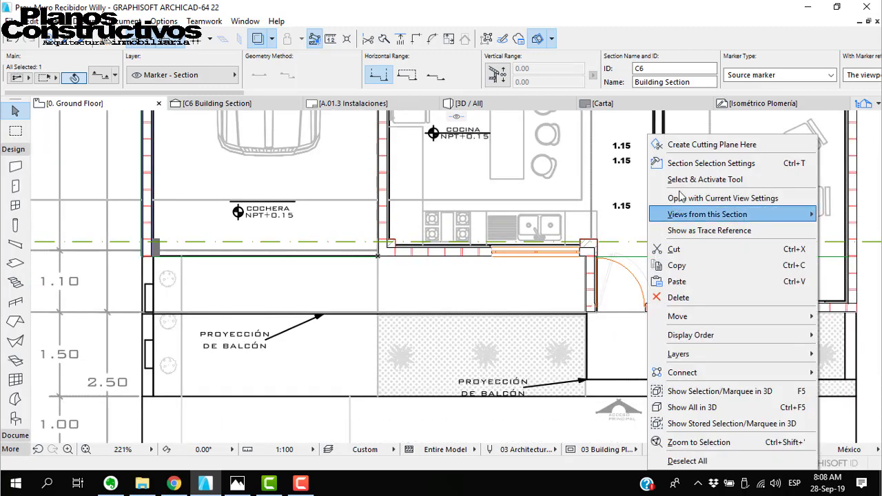
left_click(684, 198)
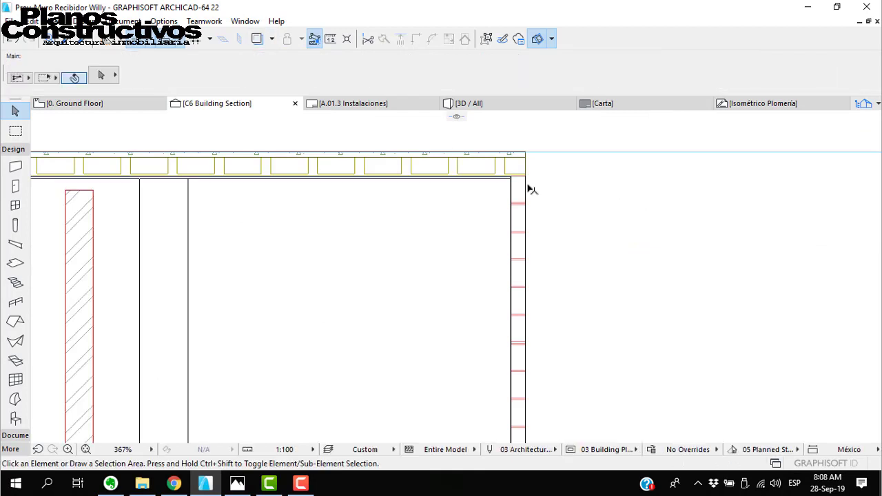
scroll(528, 187, "down", 5)
scroll(390, 221, "up", 3)
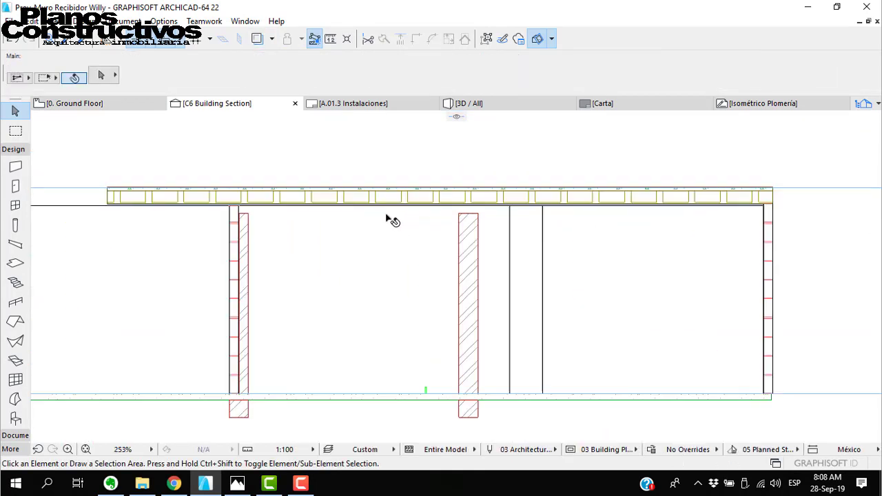
- Raise the base of both kitchen columns to the ground floor level at 0.00
left_click(242, 219)
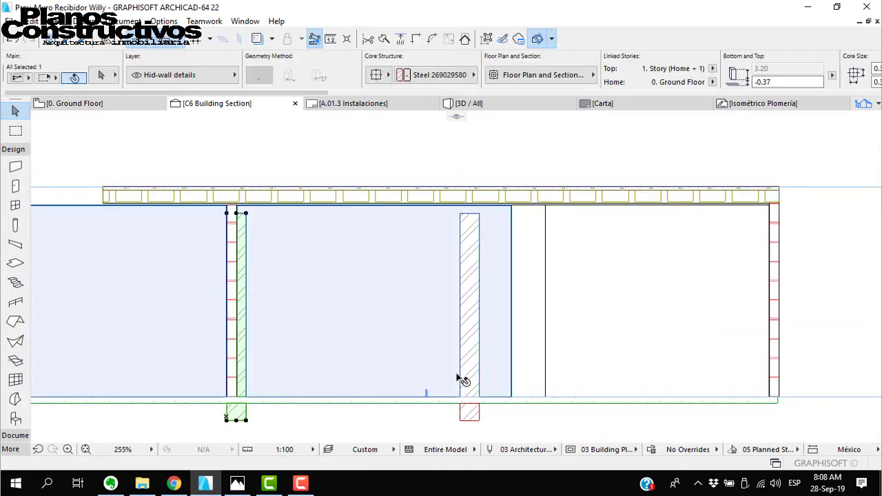
left_click(460, 379, "shift")
scroll(489, 436, "up", 2)
key("ctrl+d")
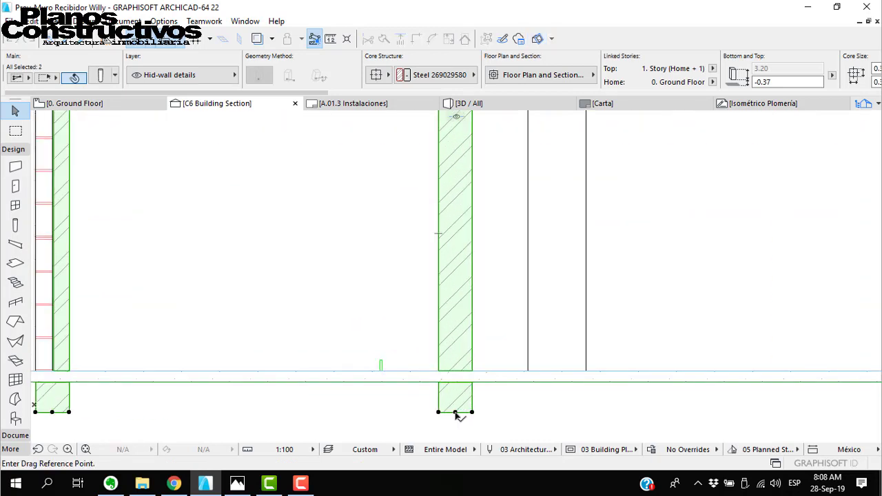
left_click(455, 412)
left_click(455, 372)
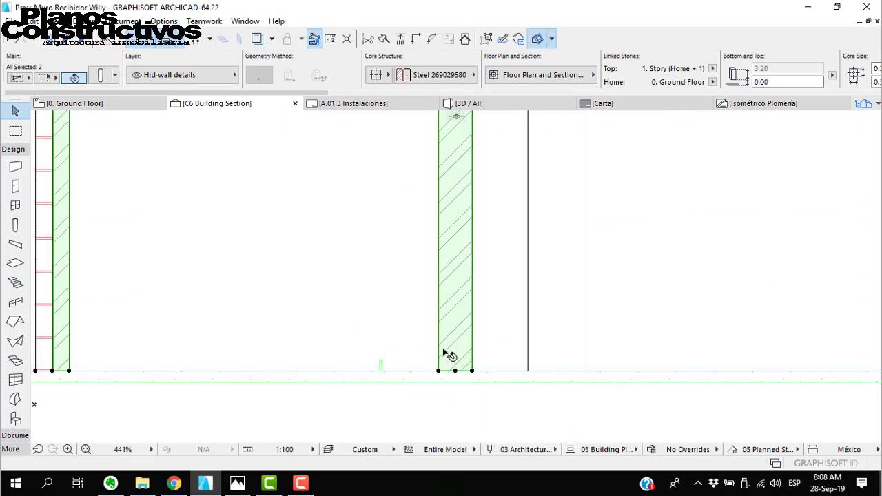
- Shorten both columns from the top to the underside of the joist slab, giving a height of 2.98
scroll(413, 352, "down", 2)
middle_click_drag(420, 240, 393, 337)
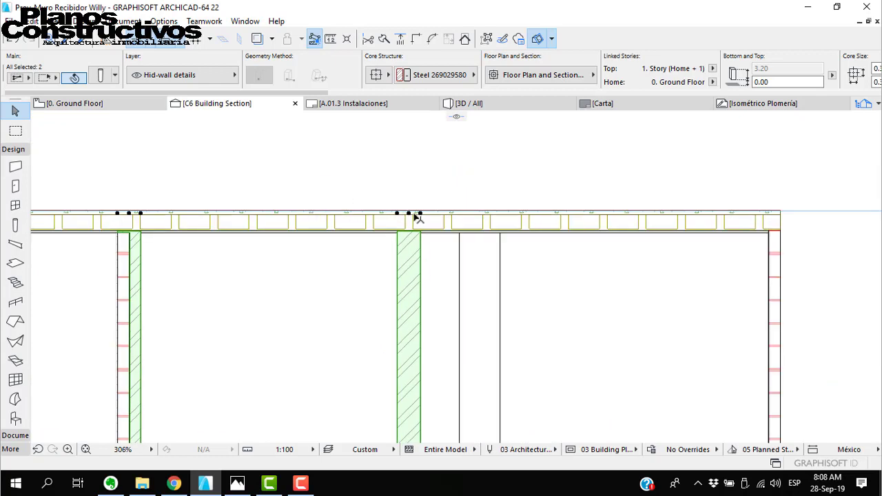
left_click(409, 214)
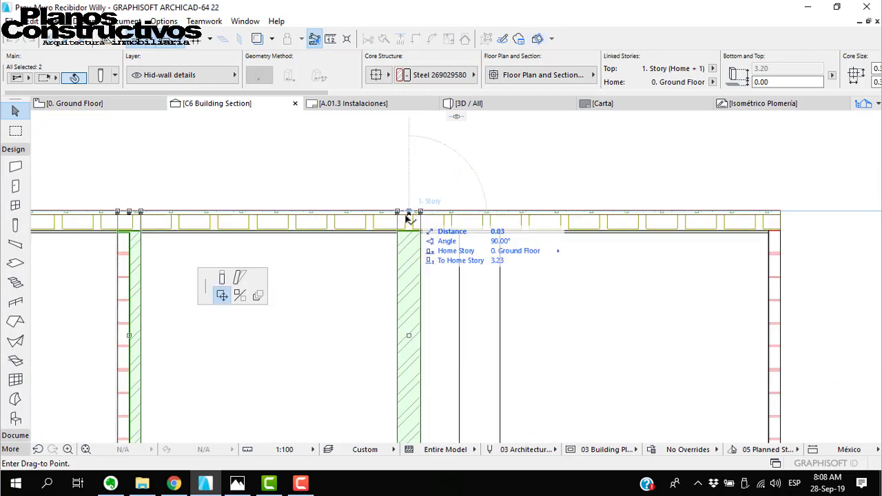
left_click(222, 278)
scroll(402, 233, "up", 3)
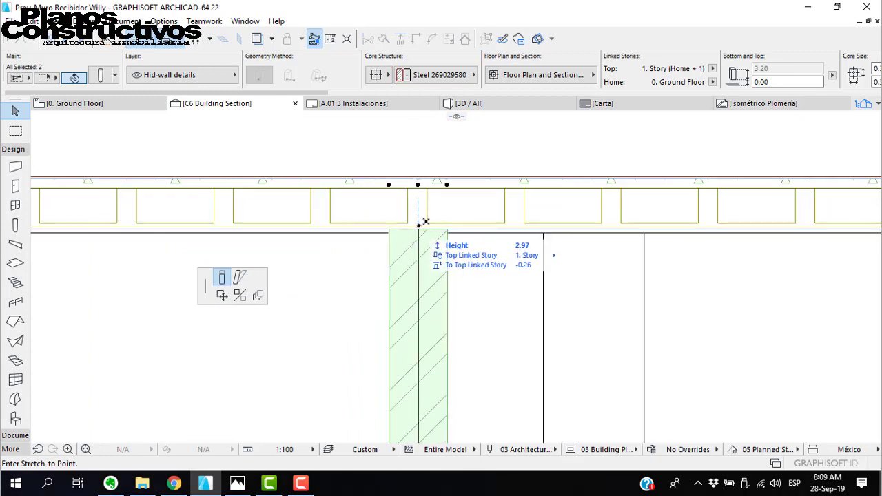
scroll(422, 222, "up", 3)
left_click(418, 223)
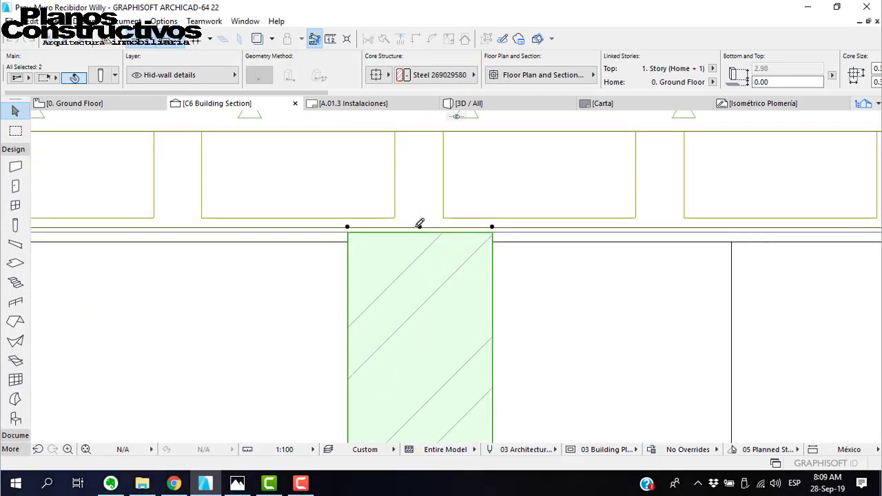
key("Escape")
scroll(430, 213, "down", 6)
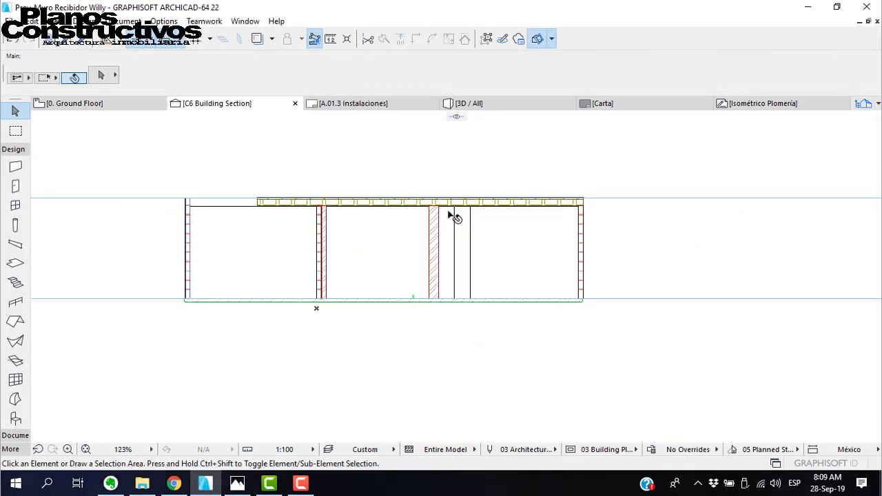
- Return to the Ground Floor plan
right_click(110, 109)
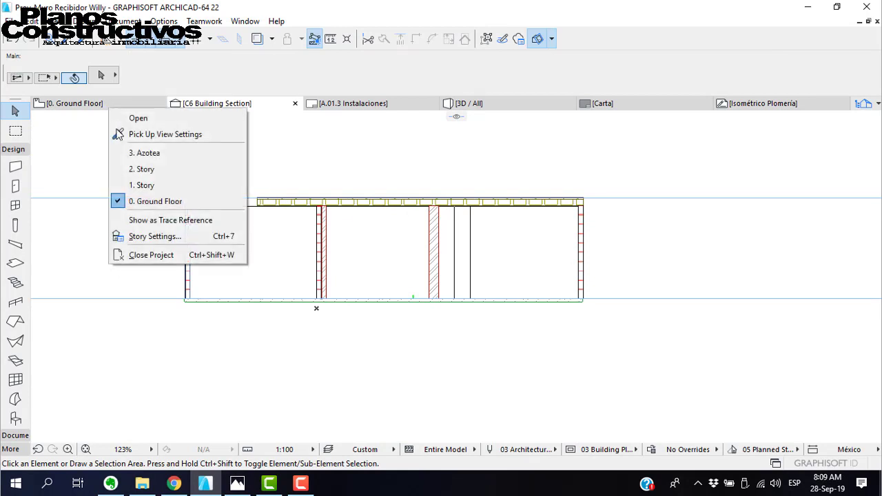
left_click(723, 135)
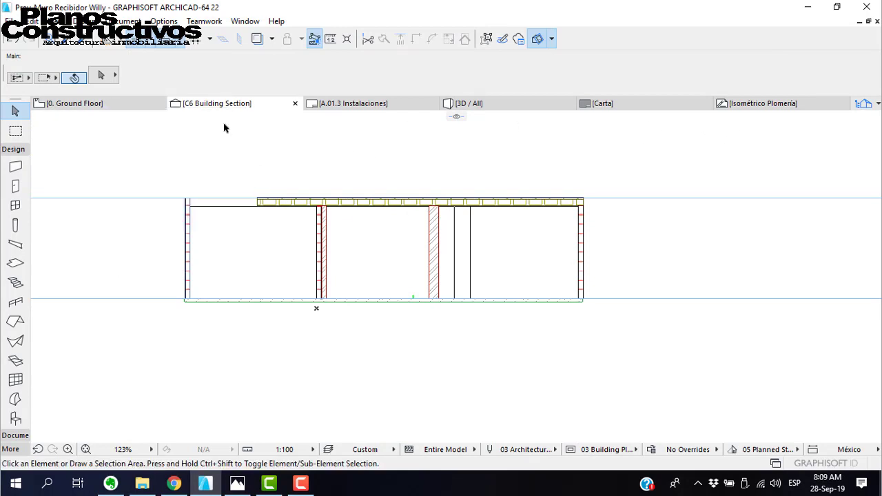
right_click(112, 104)
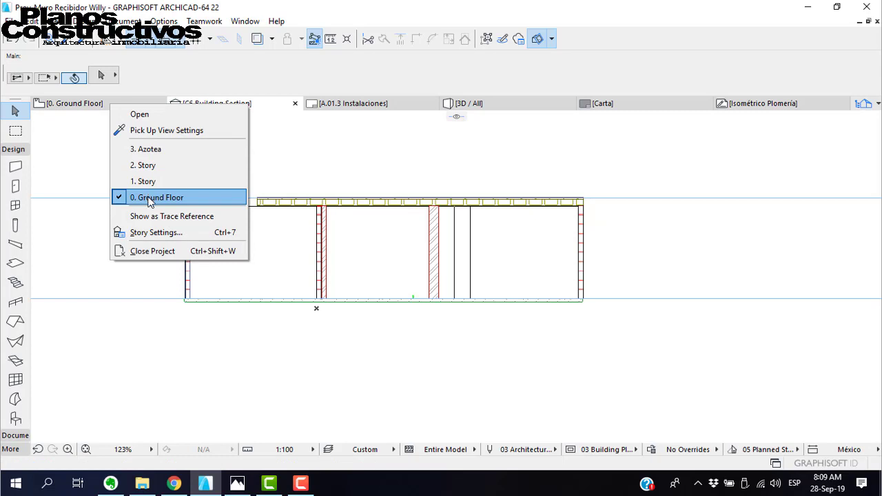
left_click(368, 211)
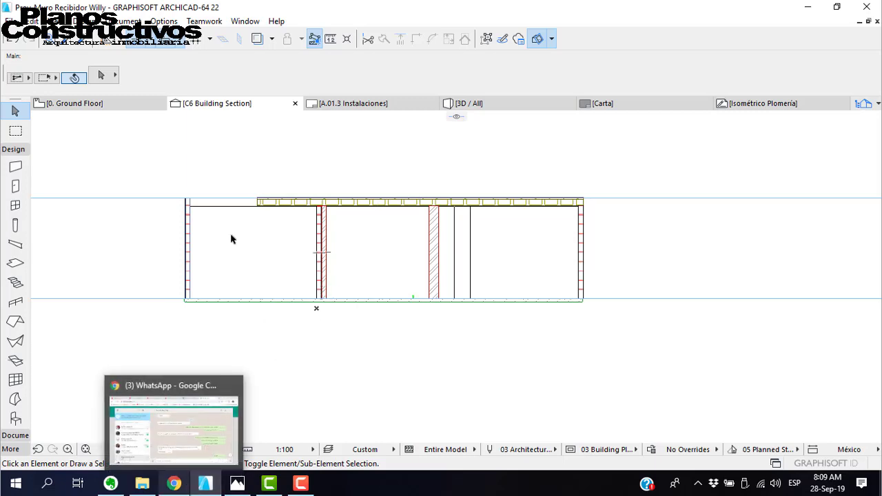
right_click(99, 105)
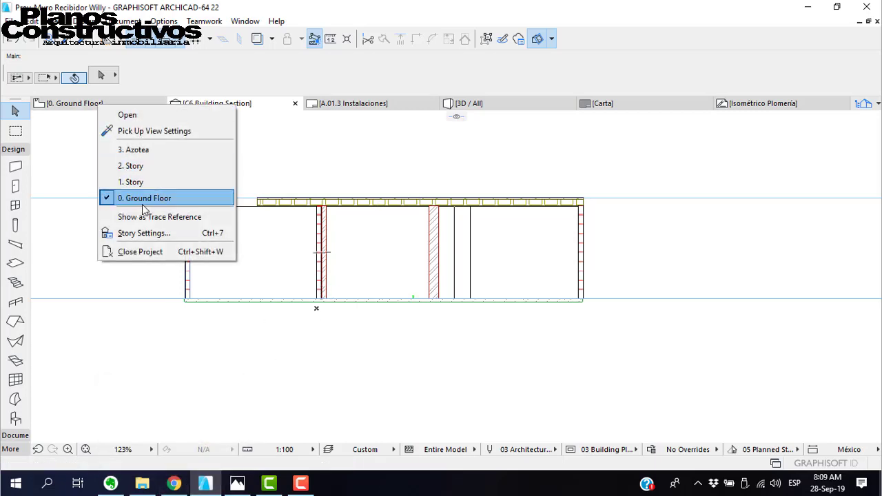
left_click(144, 199)
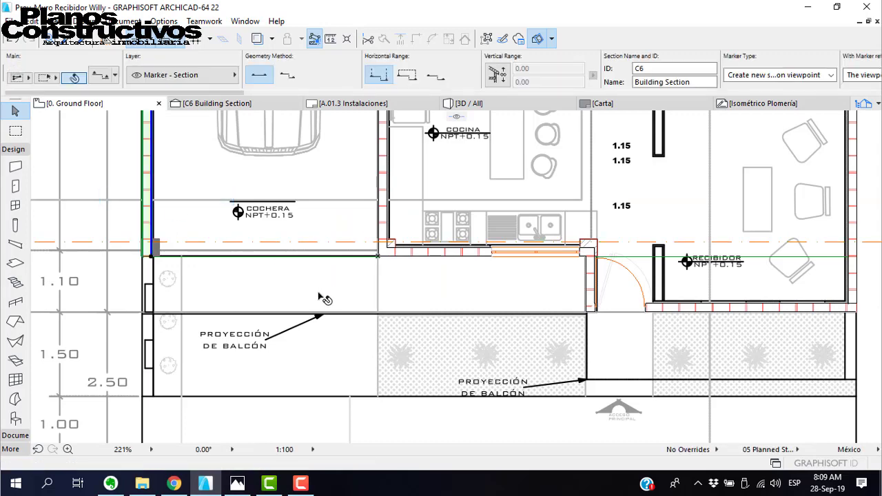
- Copy both kitchen front columns about 4.69 straight toward the rear, onto the drawn columns beside the garage door and between kitchen and living room
scroll(439, 302, "up", 5)
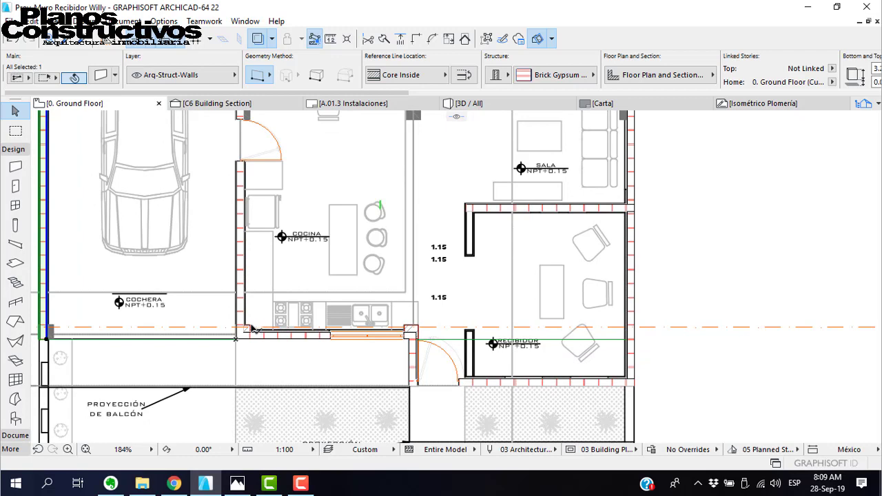
left_click(253, 331)
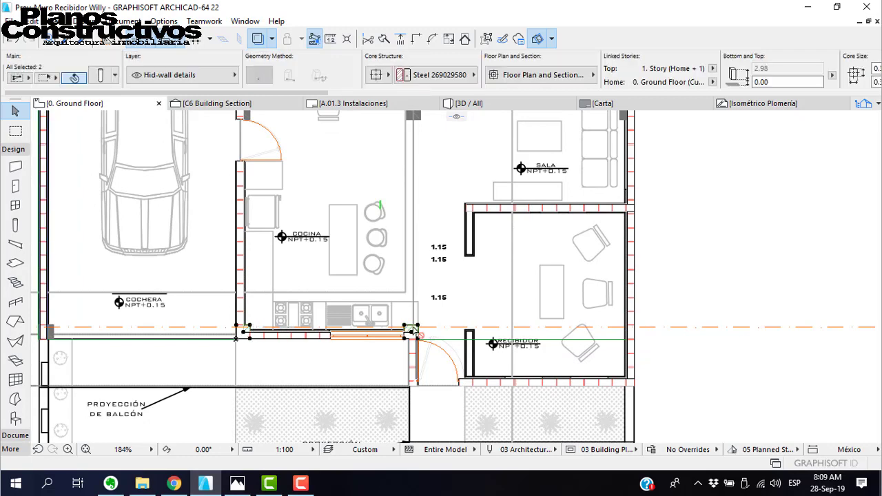
key("ctrl+shift+d")
left_click(417, 325)
middle_click_drag(422, 134, 401, 251)
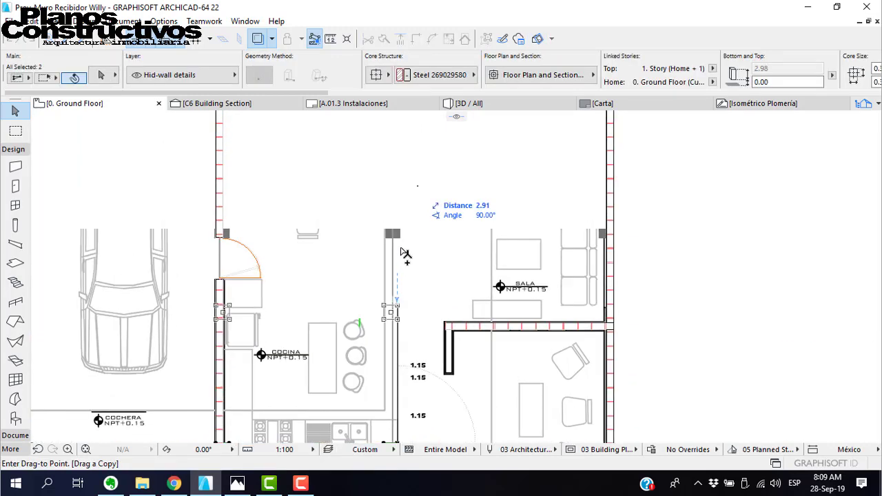
scroll(405, 255, "up", 4)
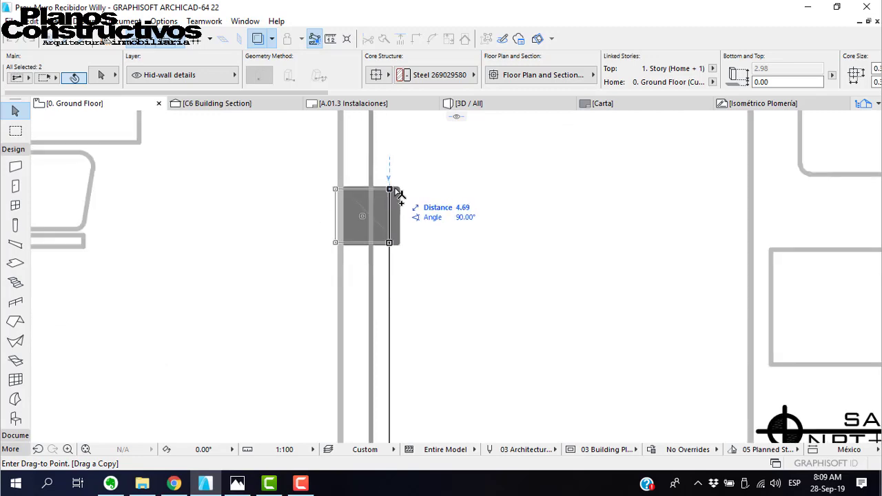
left_click(400, 193)
scroll(406, 185, "down", 3)
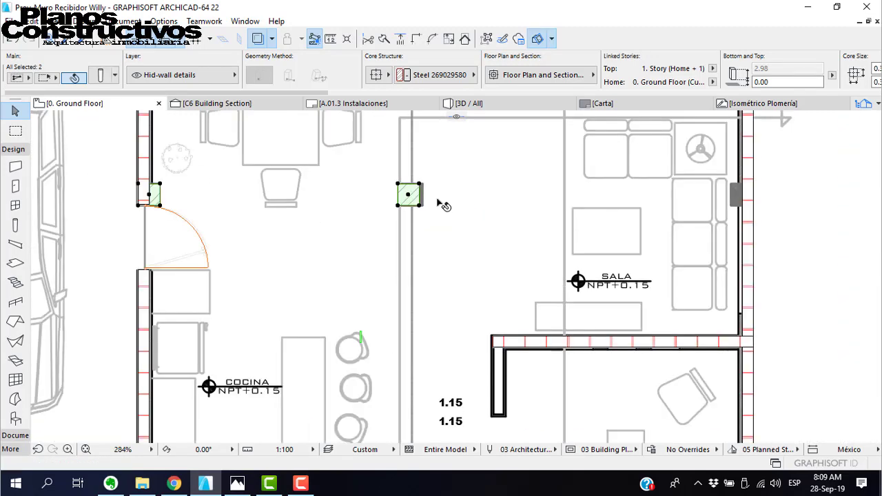
scroll(416, 195, "down", 3)
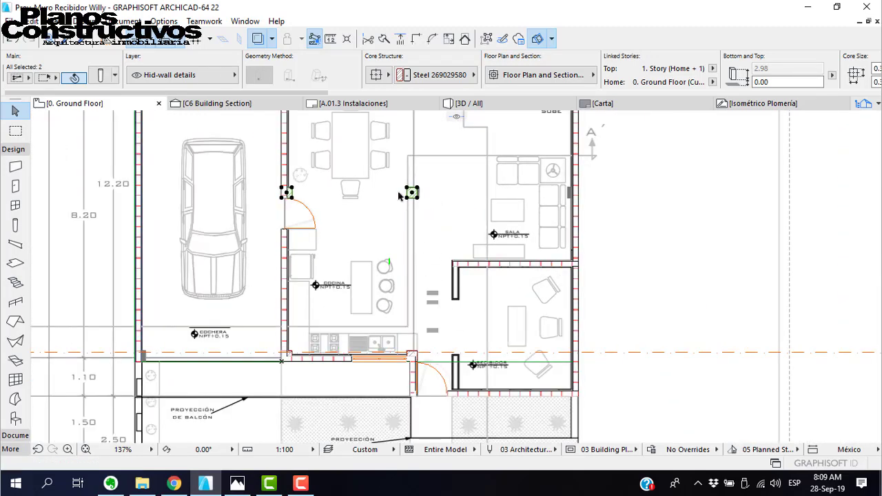
- Fine-tune the position of the two copied columns so their front faces line up with the wall end beside the garage door
scroll(288, 197, "up", 10)
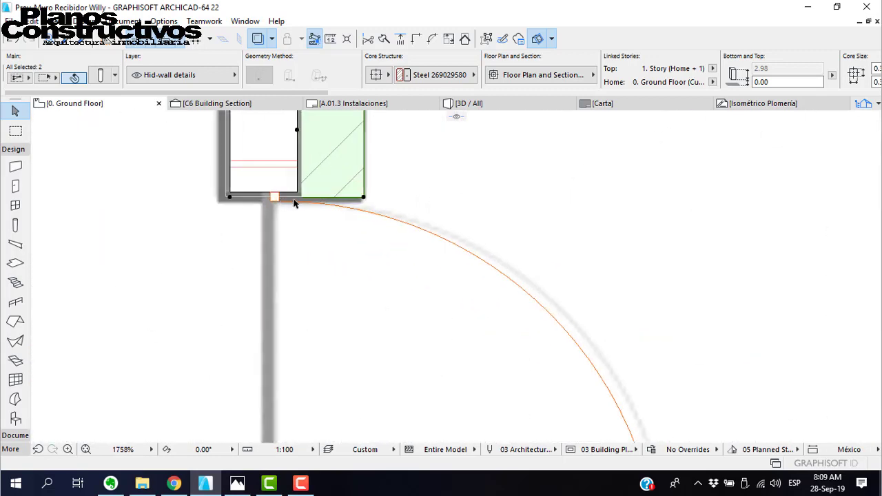
key("ctrl+d")
left_click(330, 199)
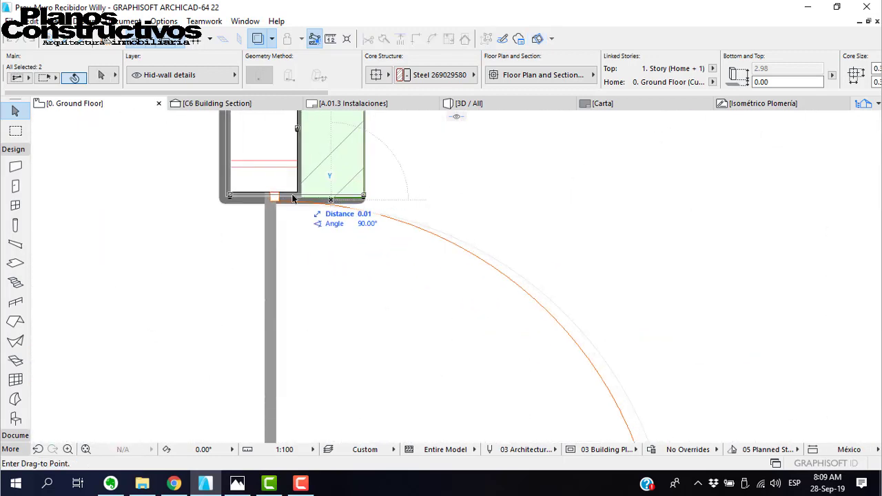
left_click(358, 196)
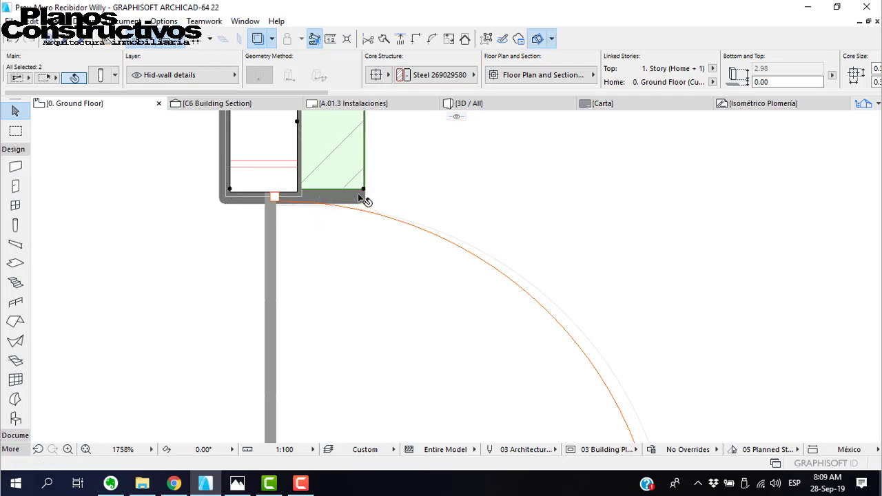
key("ctrl+d")
left_click(359, 198)
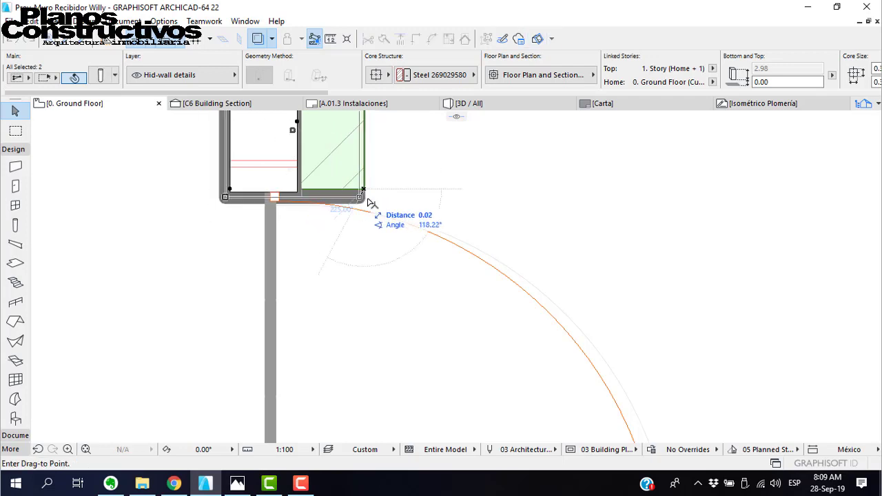
left_click(295, 192)
scroll(310, 193, "up", 4)
key("ctrl+d")
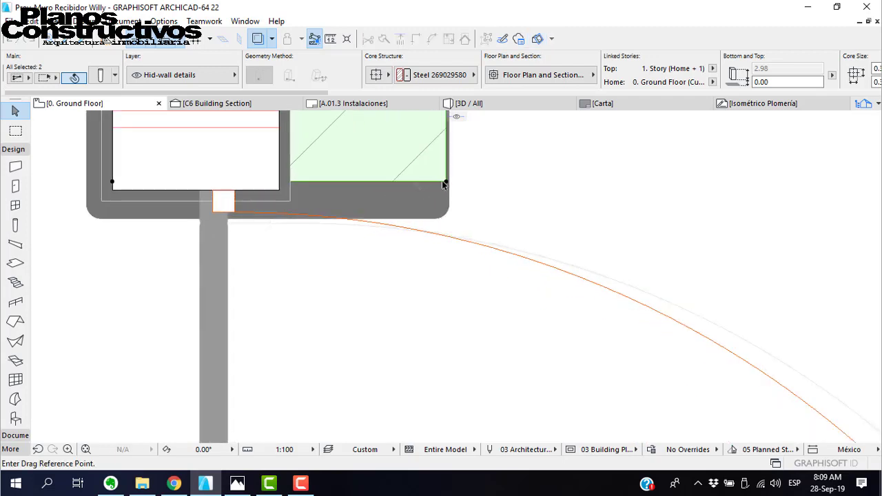
left_click(444, 183)
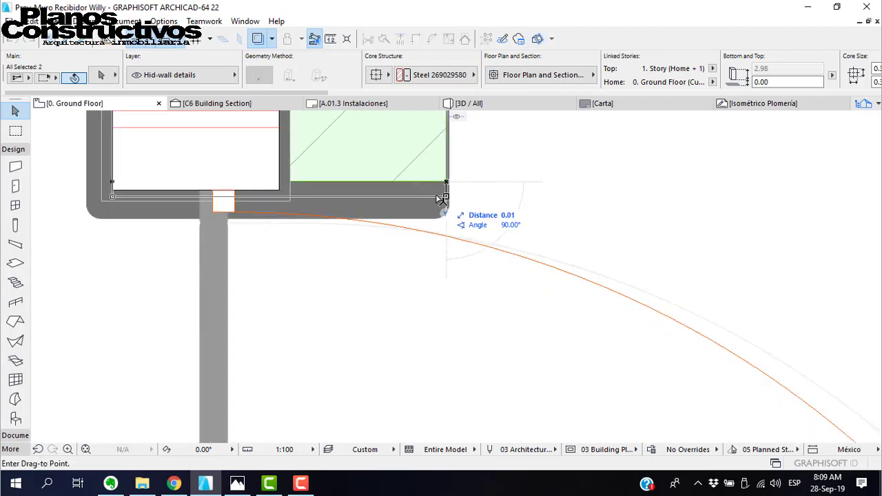
left_click(283, 195)
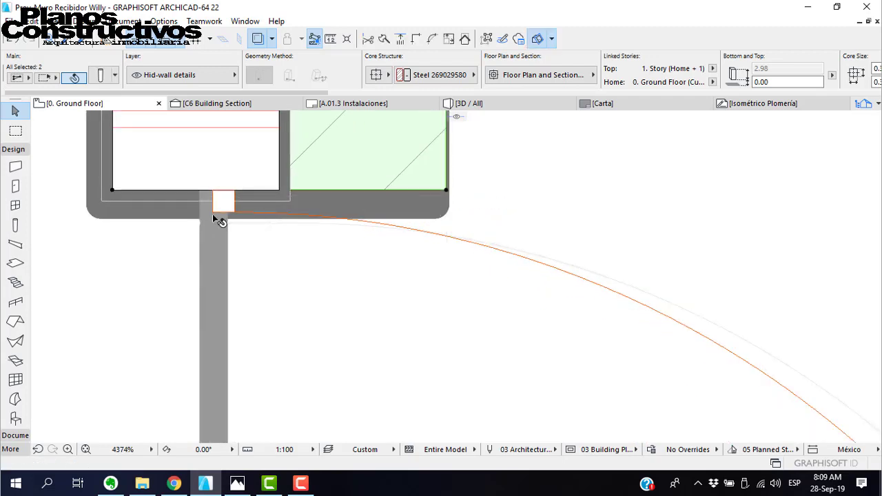
scroll(215, 215, "down", 5)
scroll(240, 234, "down", 4)
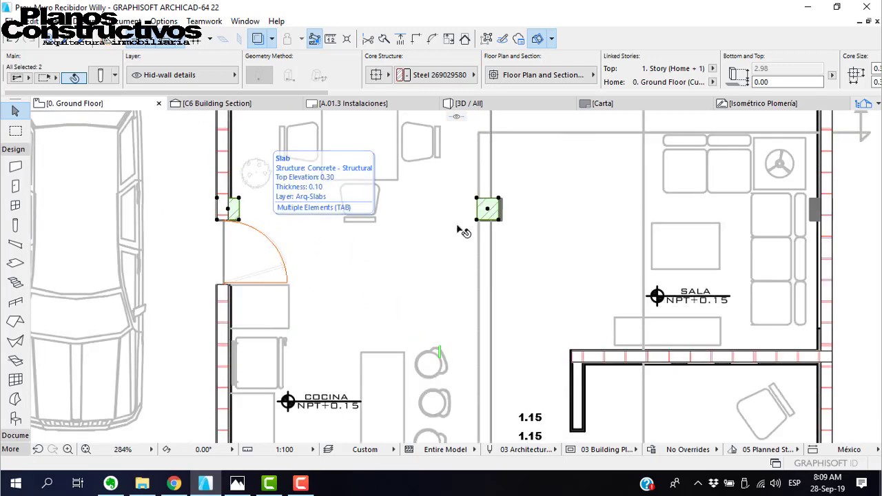
- Copy the column between kitchen and living room straight across to the drawn column in the living room's outer wall, flush with the wall's outer face
scroll(666, 205, "up", 3)
key("Escape")
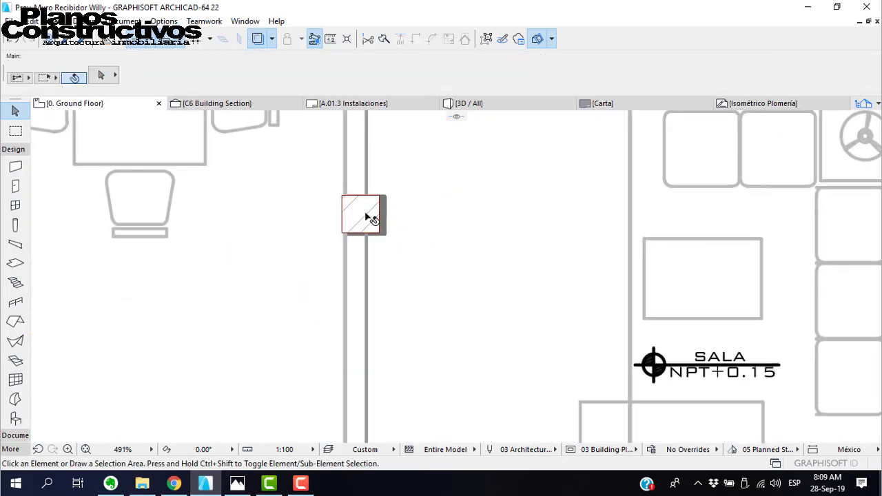
left_click(362, 215)
key("ctrl+shift+d")
left_click(379, 195)
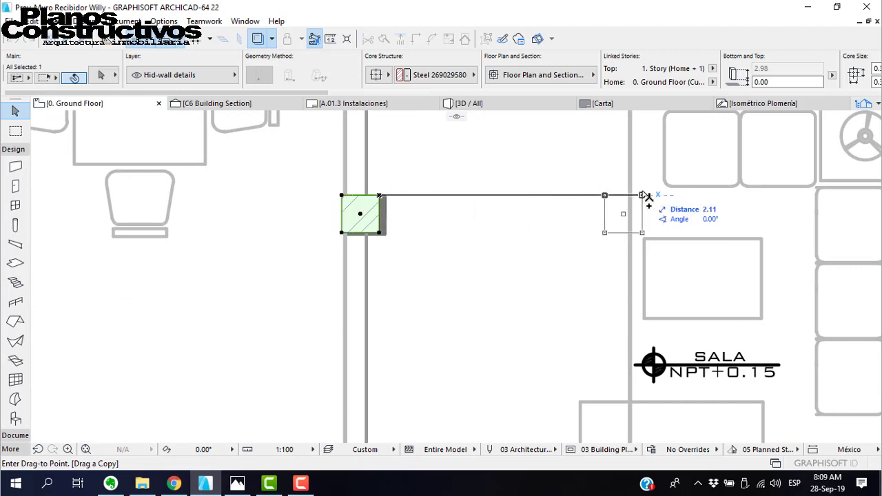
middle_click_drag(689, 195, 82, 200)
scroll(495, 202, "up", 5)
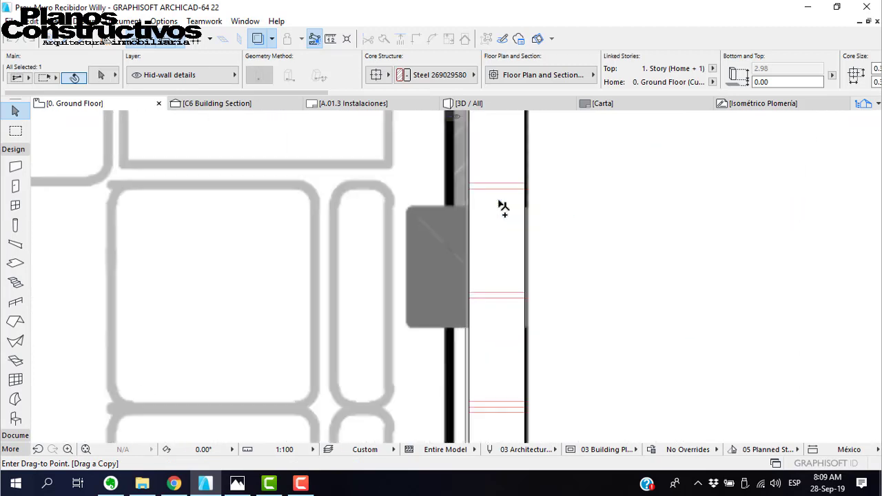
left_click(534, 214)
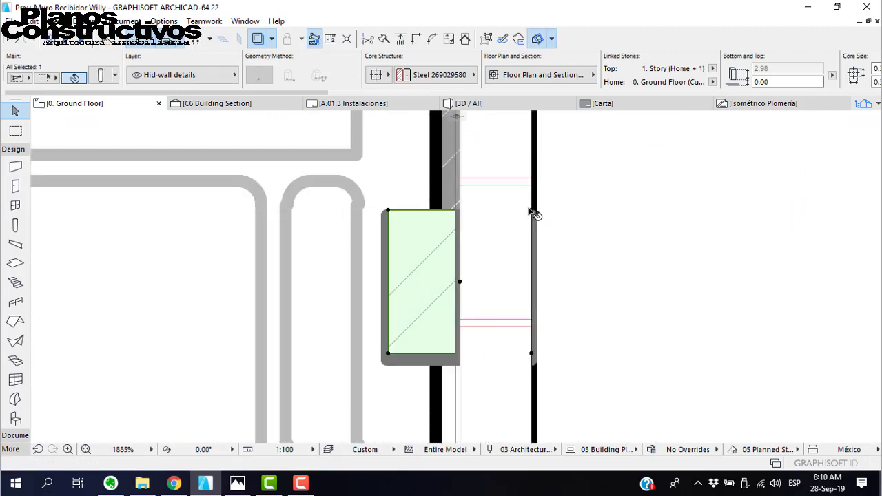
key("Escape")
scroll(604, 230, "down", 4)
scroll(606, 232, "up", 3)
scroll(606, 232, "down", 3)
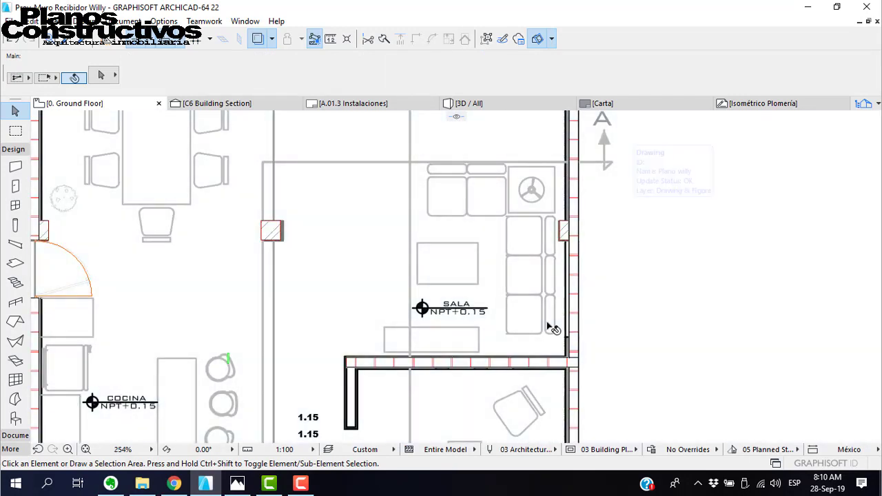
- Shorten the wall between living room and reception by pulling its end back from the outer wall
left_click(577, 362)
left_click(577, 361)
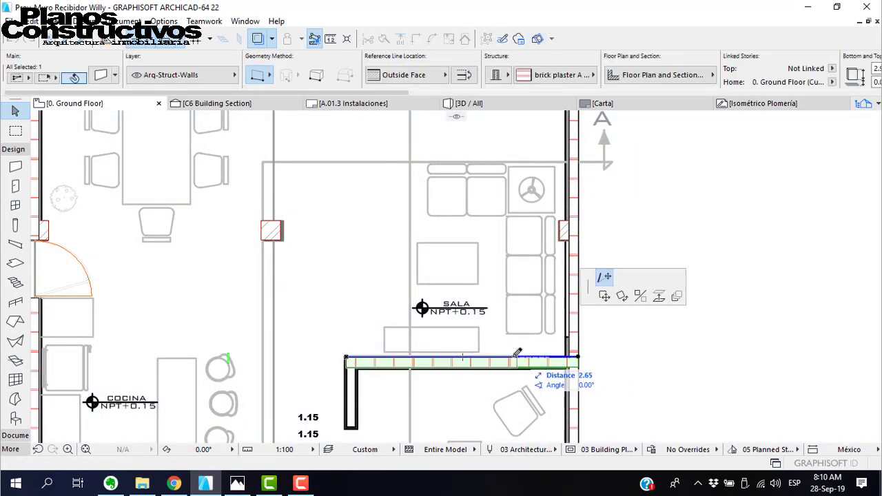
left_click(510, 362)
middle_click_drag(390, 346, 382, 223)
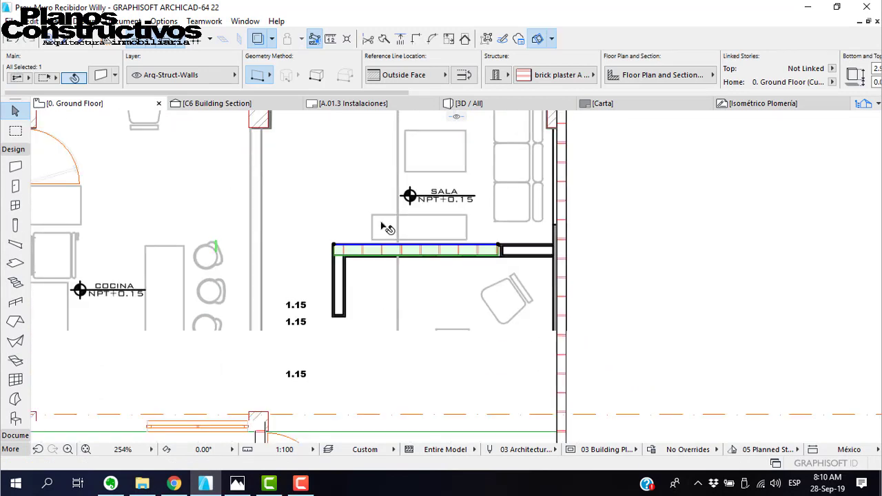
key("Escape")
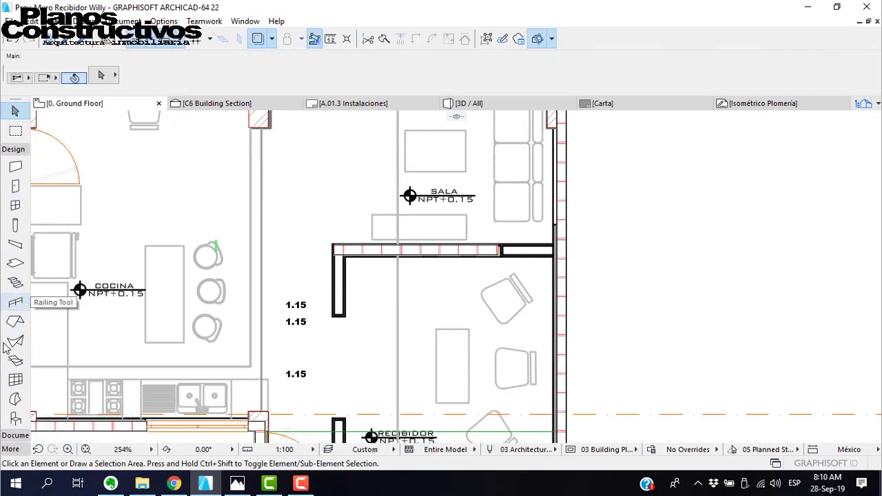
- Draw a guide line about 4.31 long across the living room, from the inner column's face to the outer wall column's face
left_click(14, 435)
left_click(16, 277)
middle_click_drag(299, 170, 248, 230)
left_click(234, 232)
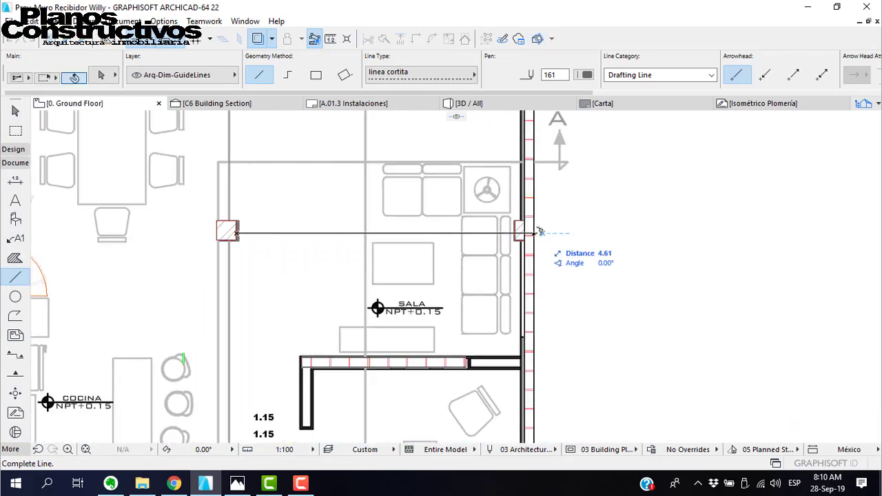
scroll(520, 229, "up", 5)
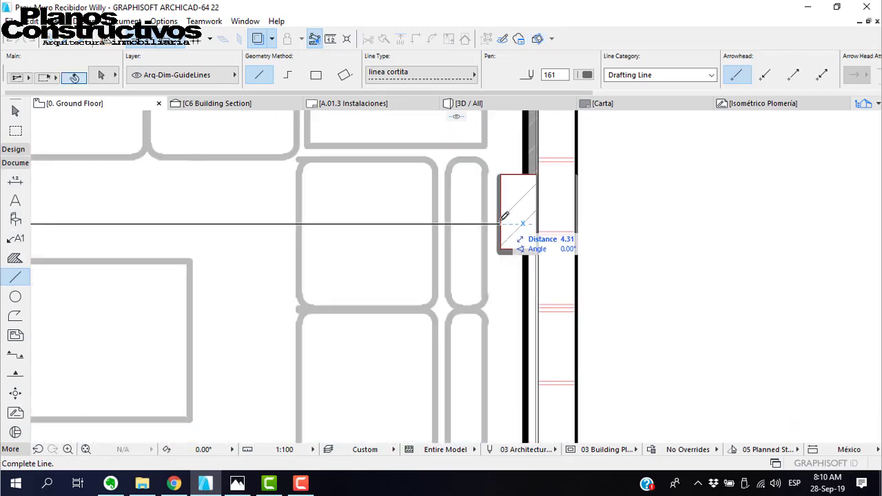
left_click(510, 223)
scroll(585, 201, "down", 5)
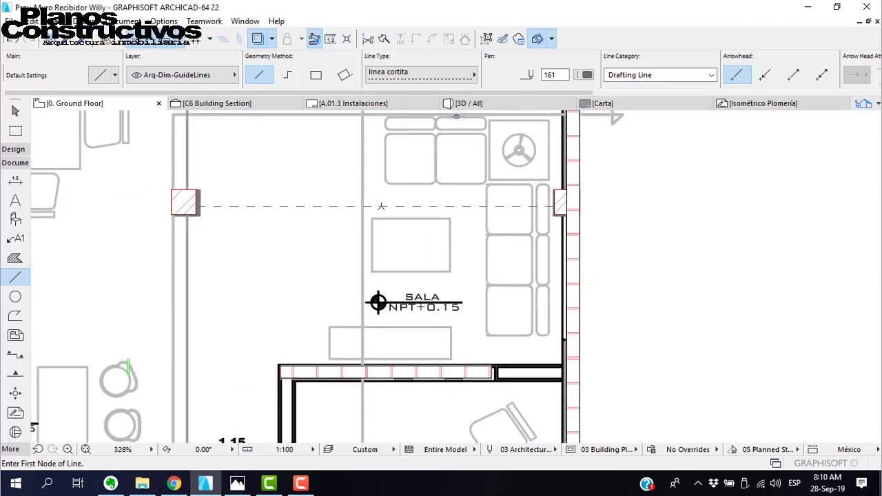
- Rotate the guide line 90° about its midpoint to mark the centre axis between the two columns
key("Escape")
left_click(374, 207)
key("ctrl+e")
left_click(375, 207)
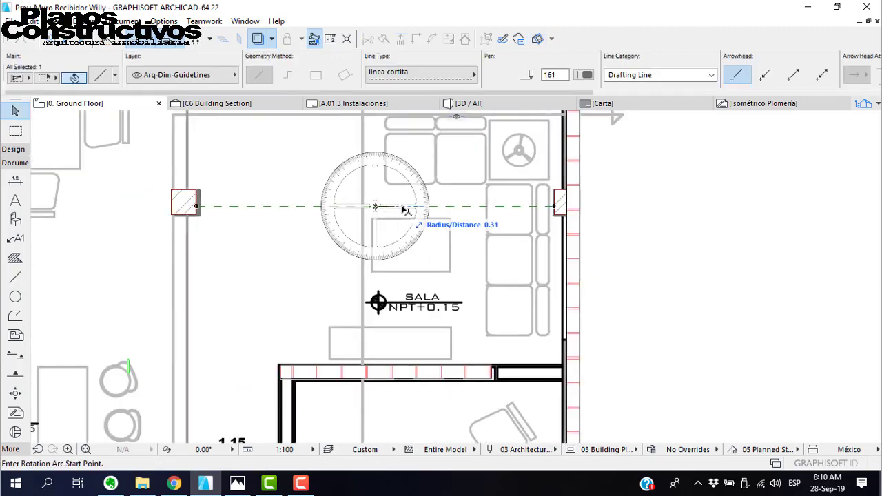
left_click(404, 206)
left_click(376, 175)
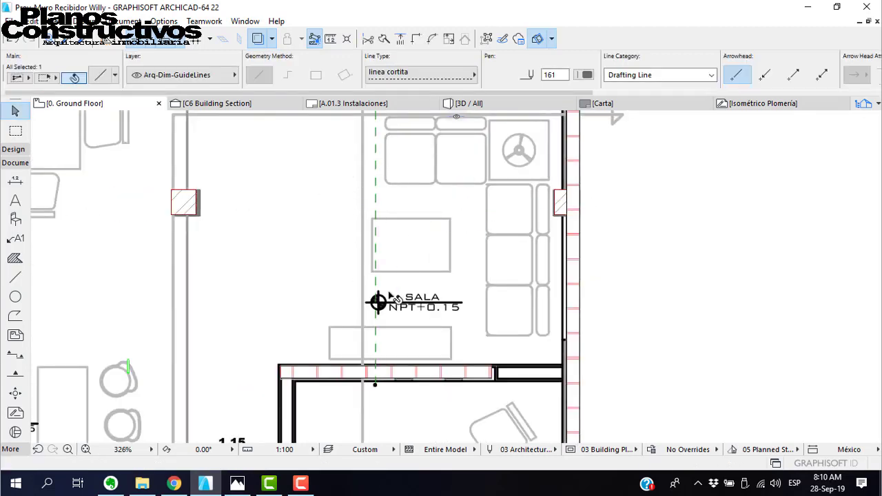
key("Escape")
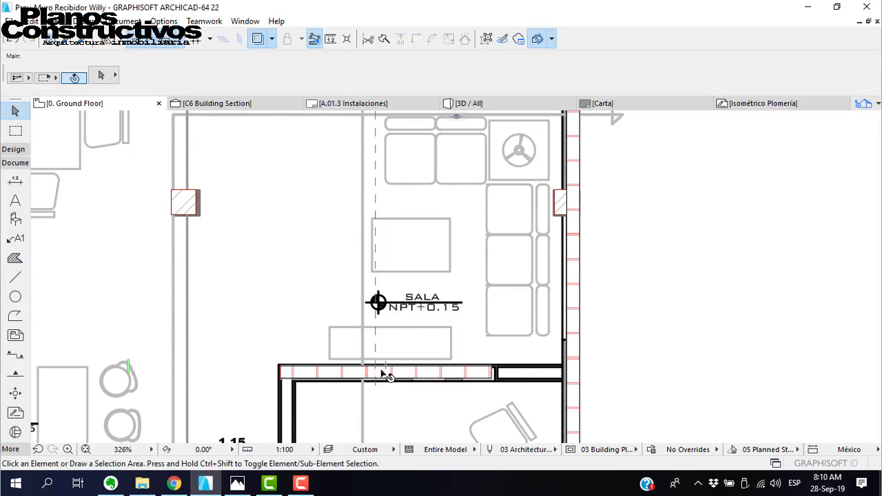
- Draw a horizontal guide line 2.00 long just above the wall between living room and reception
left_click(15, 277)
left_click(300, 331)
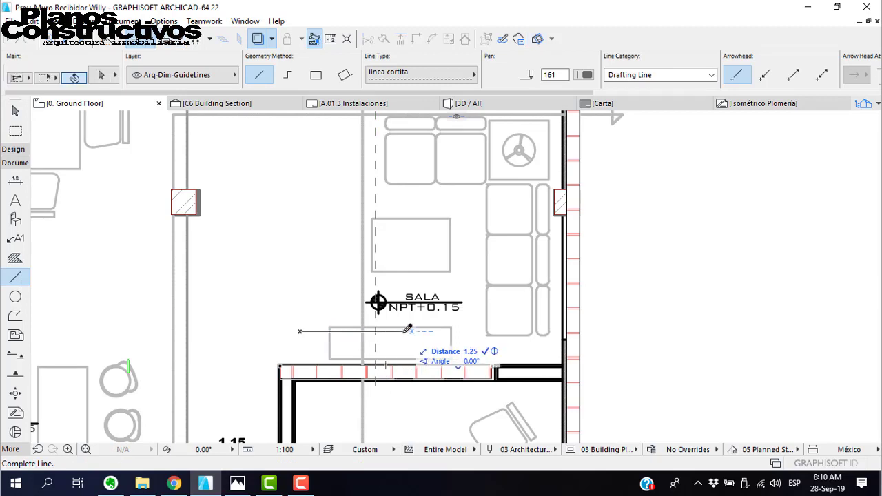
type("2")
key("Return")
key("Escape")
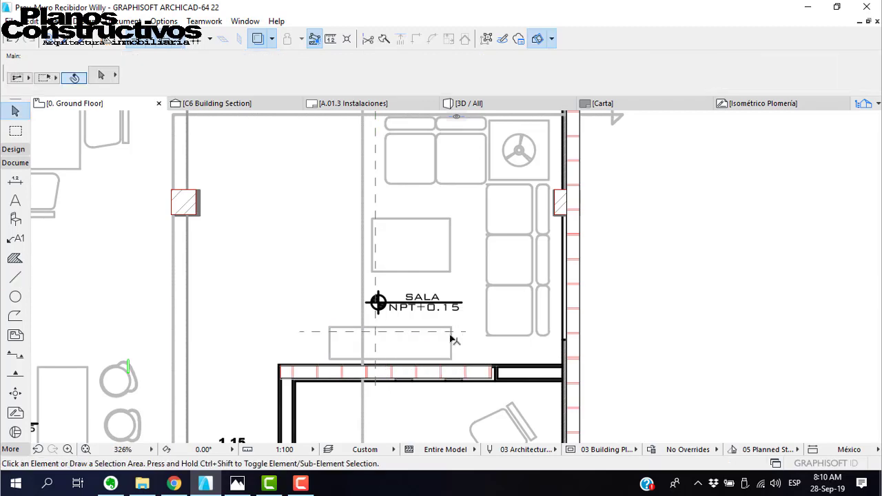
- Move the 2.00 guide line so its midpoint lies on the vertical centre axis
left_click(422, 331)
left_click(426, 334)
scroll(389, 341, "up", 2)
key("ctrl+d")
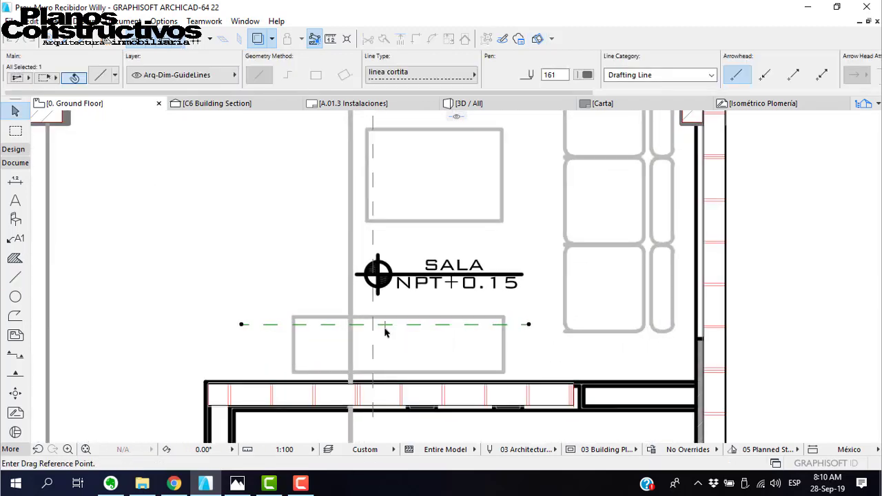
left_click(384, 326)
left_click(374, 324)
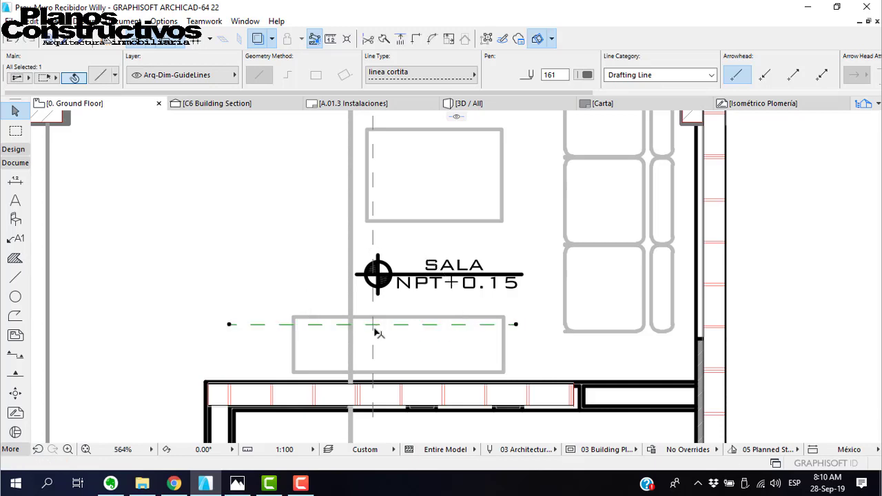
key("Escape")
- Trim both ends of the wall between living room and reception to match the ends of the 2.00 guide line
left_click(212, 394)
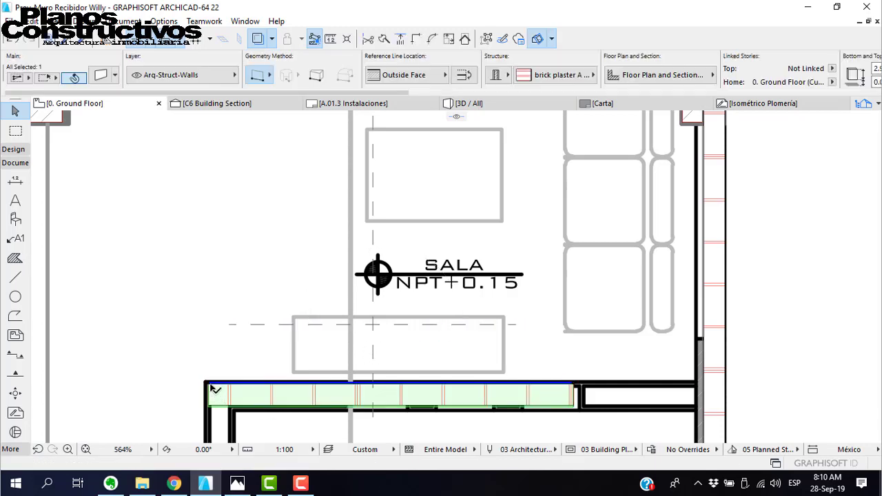
left_click(209, 382)
left_click(229, 324)
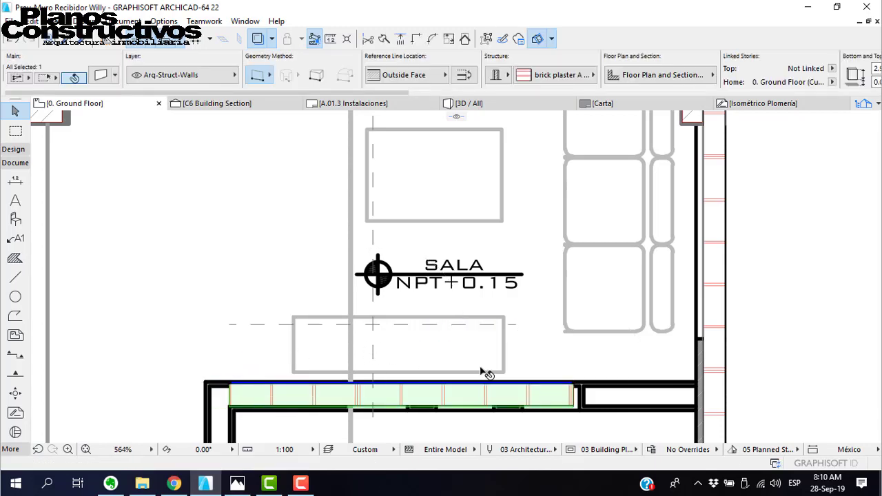
left_click(577, 389)
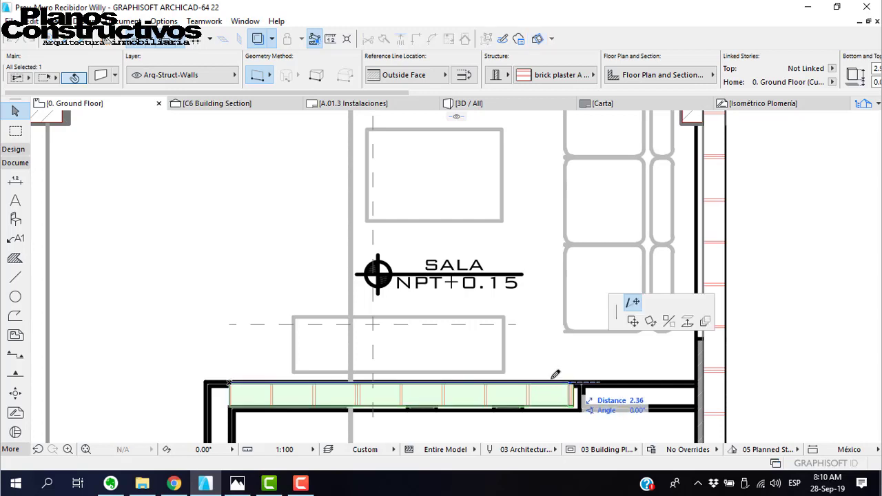
left_click(516, 324)
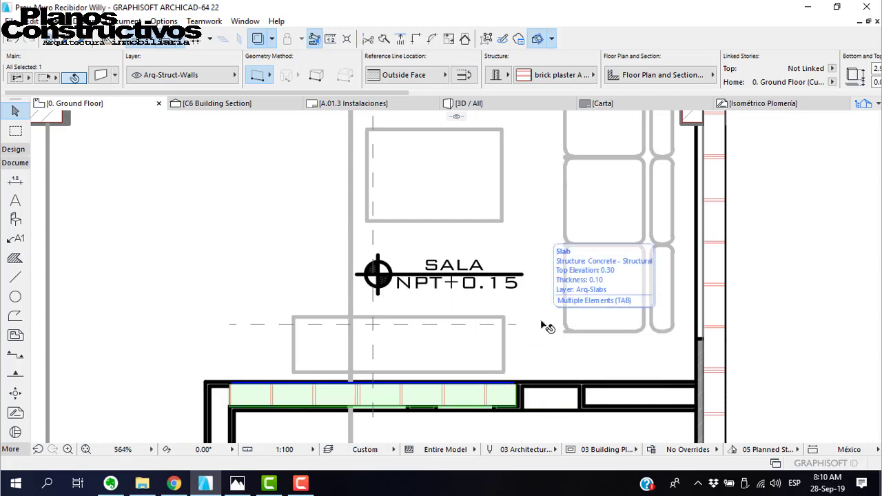
key("Escape")
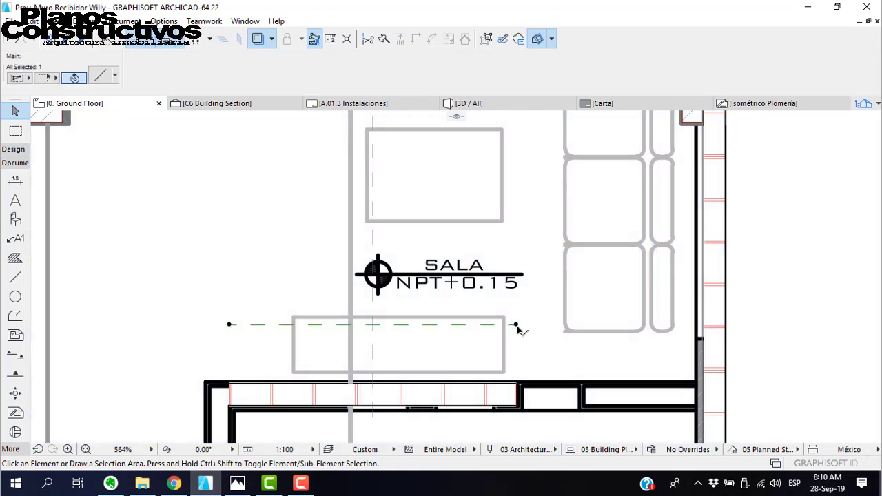
- Draw a vertical guide line with the existing guide line's settings, from the shortened wall's kitchen-side end up past the 2.00 guide line
left_click(513, 325)
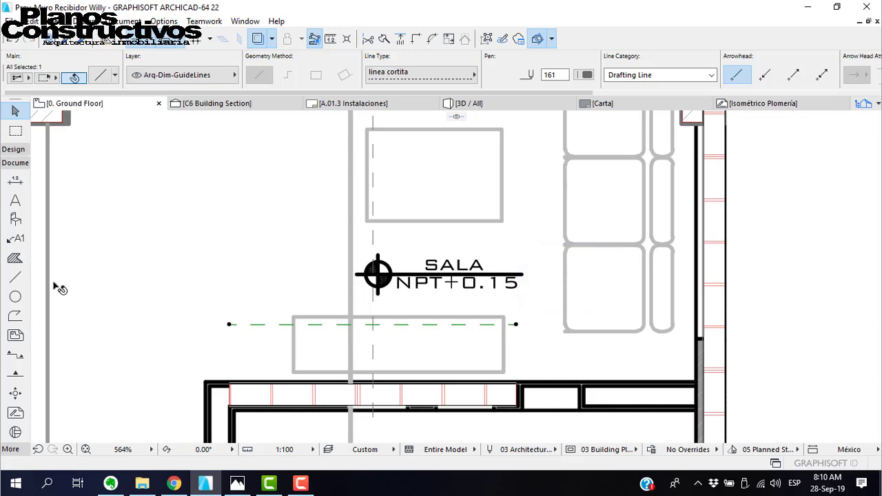
left_click(236, 331)
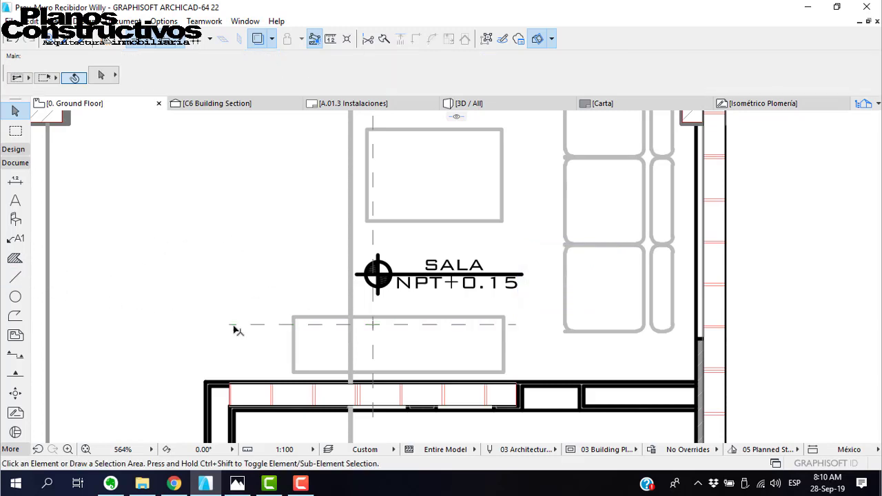
left_click(236, 325, "alt")
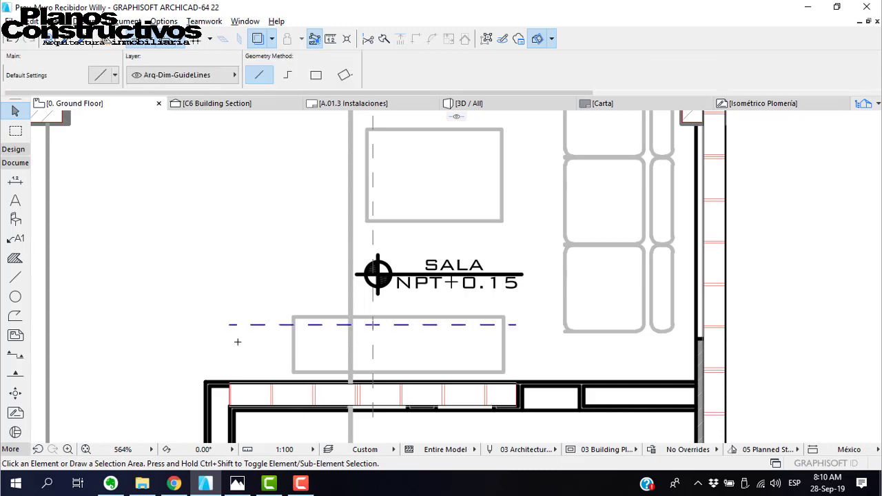
left_click(230, 381)
left_click(228, 246)
key("Escape")
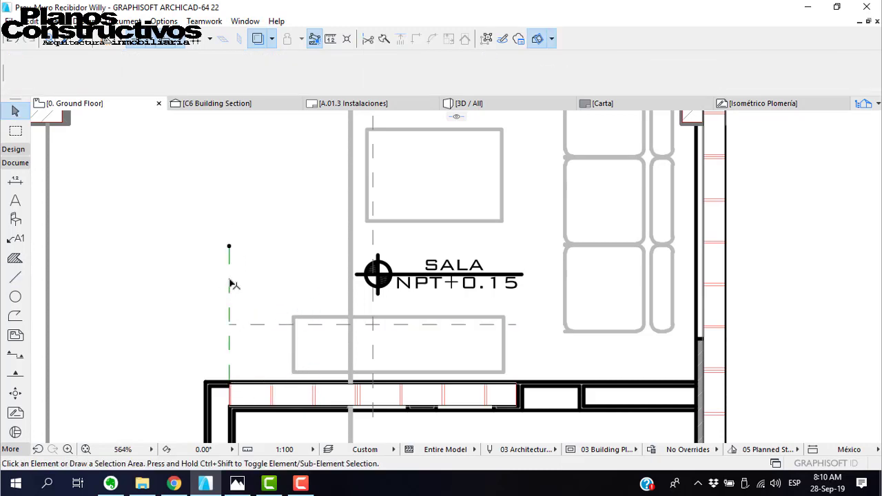
- Copy the vertical guide line 2.00 along the wall, from its kitchen-side end to its opposite end
left_click(230, 282)
key("ctrl+shift+d")
left_click(229, 381)
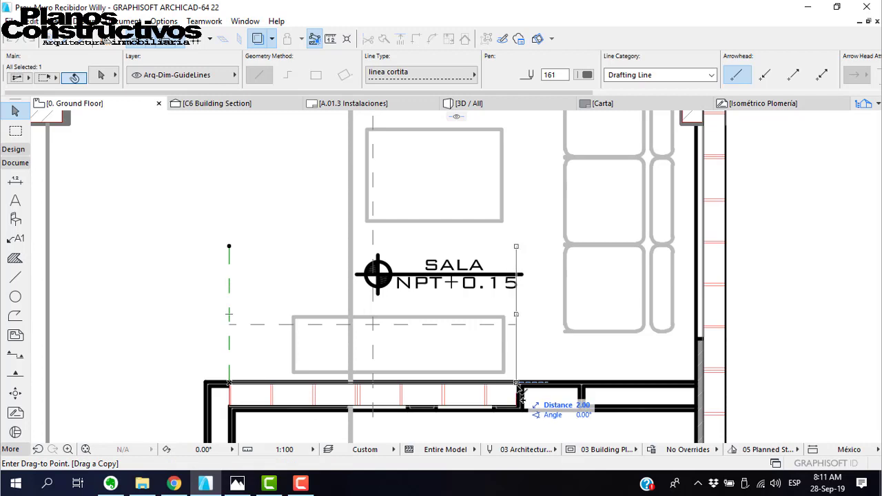
scroll(510, 386, "up", 3)
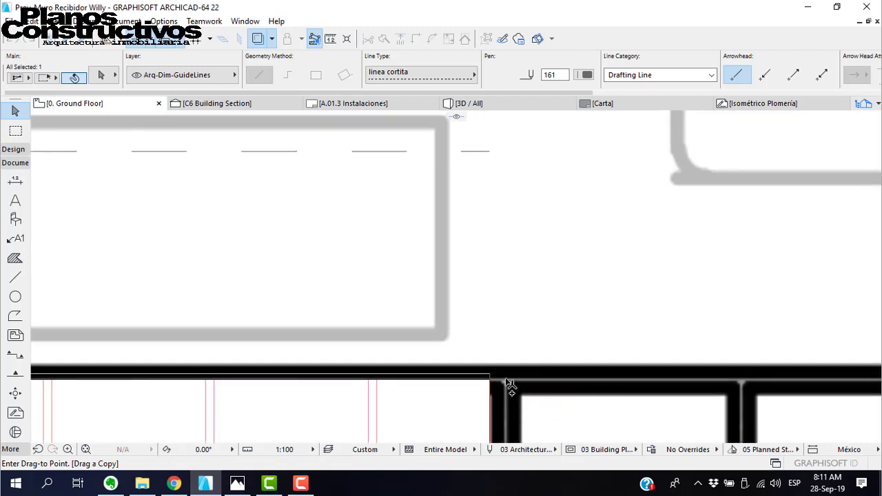
left_click(490, 378)
scroll(507, 384, "down", 3)
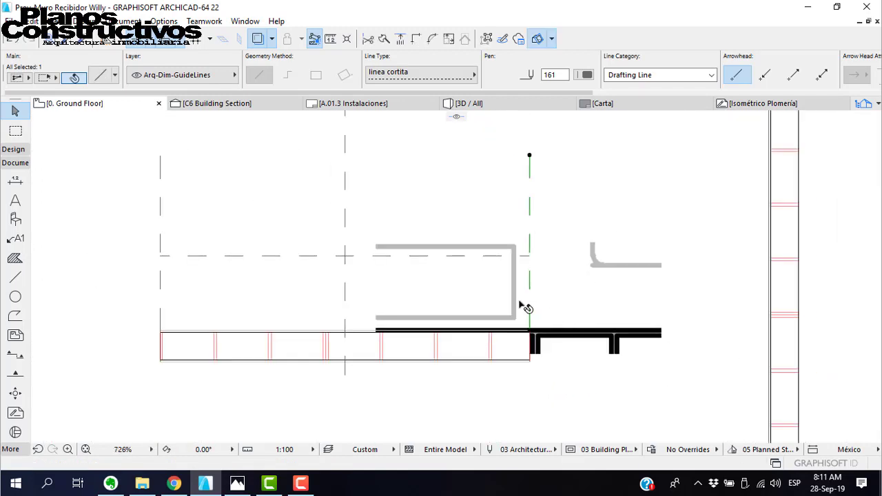
- Move the 2.00 horizontal guide line about 0.17 farther from the wall into the living room
left_click(431, 255)
key("ctrl+shift+d")
left_click(431, 255)
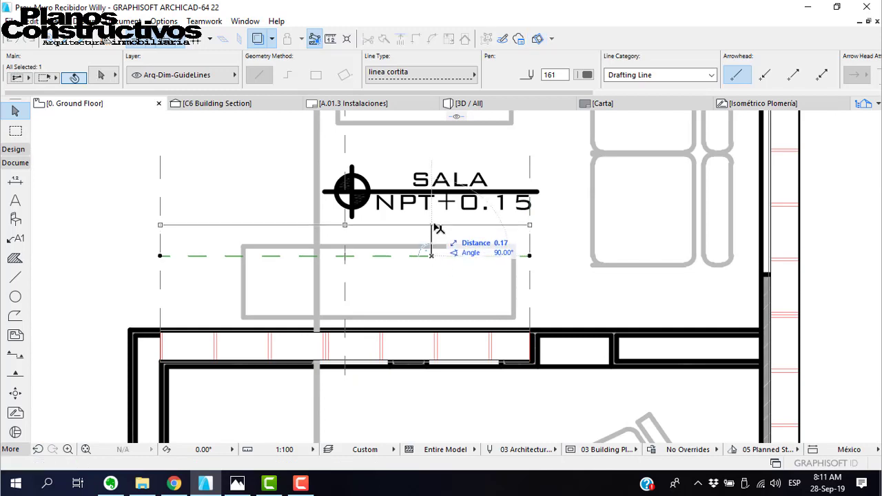
left_click(434, 225)
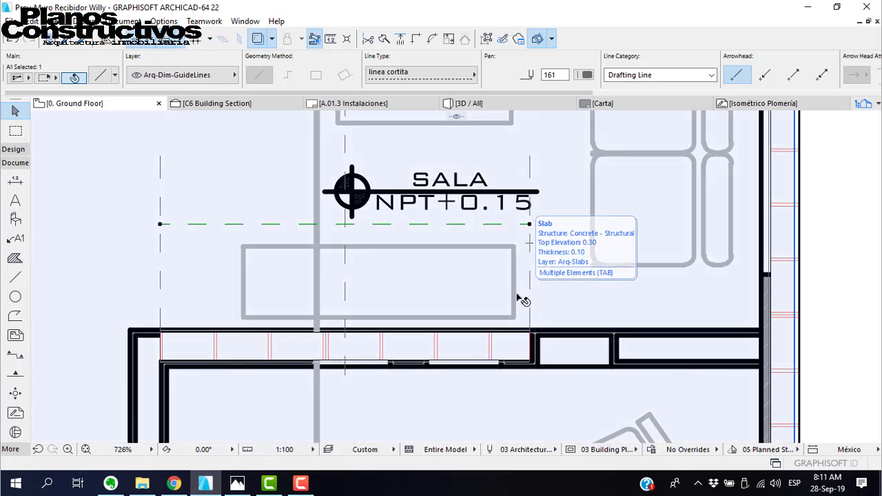
key("Escape")
scroll(506, 282, "down", 5)
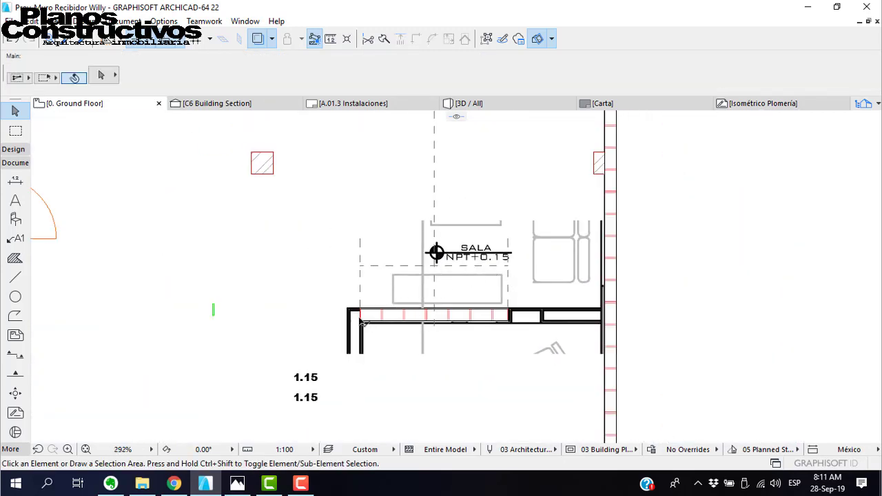
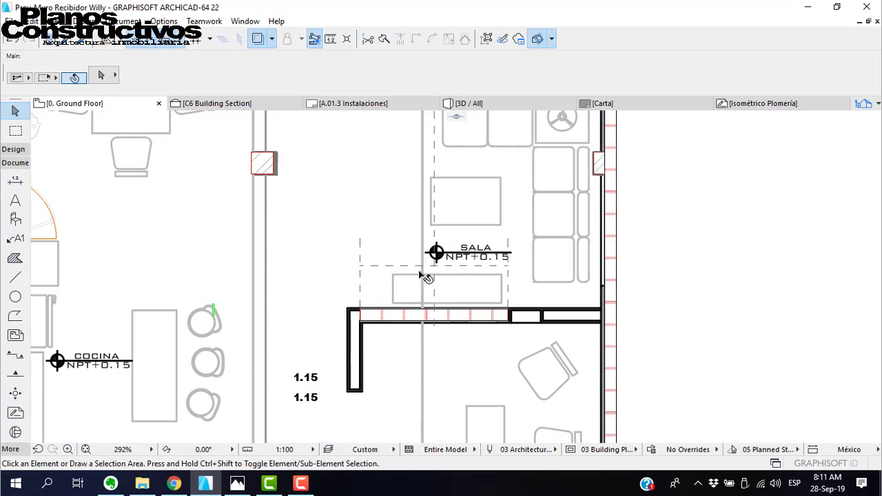
scroll(454, 277, "up", 2)
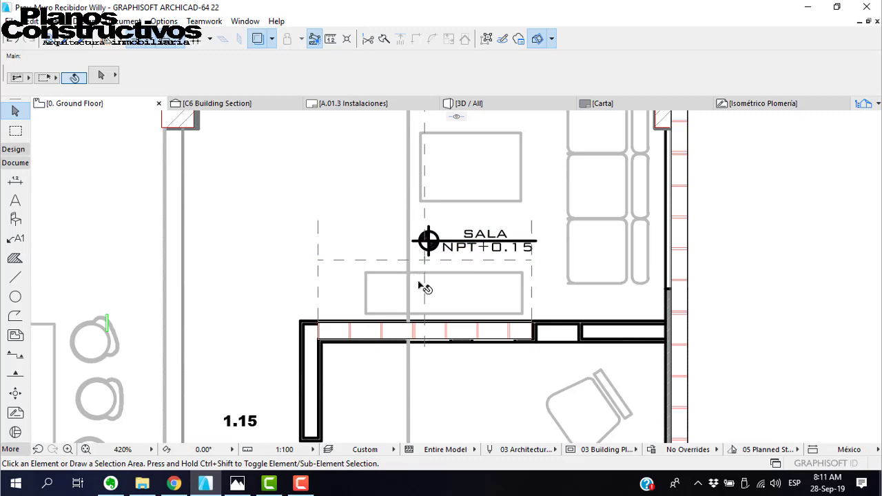
scroll(425, 288, "up", 3)
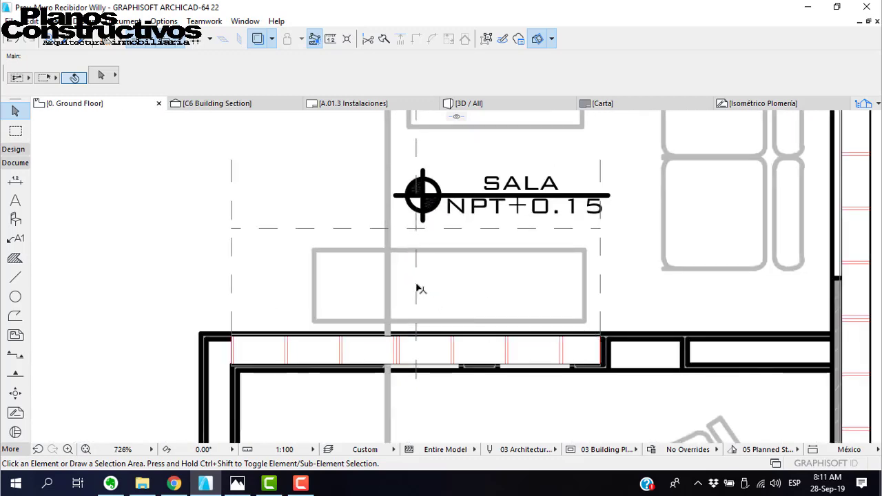
scroll(418, 288, "down", 6)
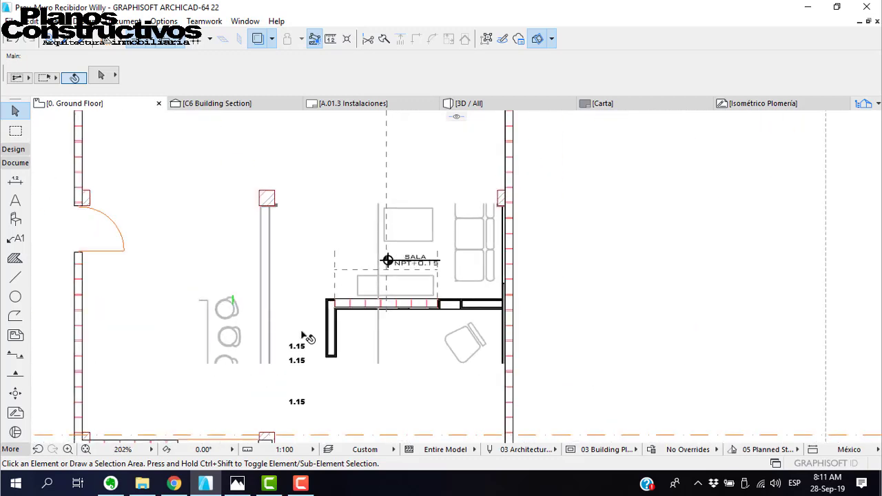
middle_click_drag(307, 338, 416, 285)
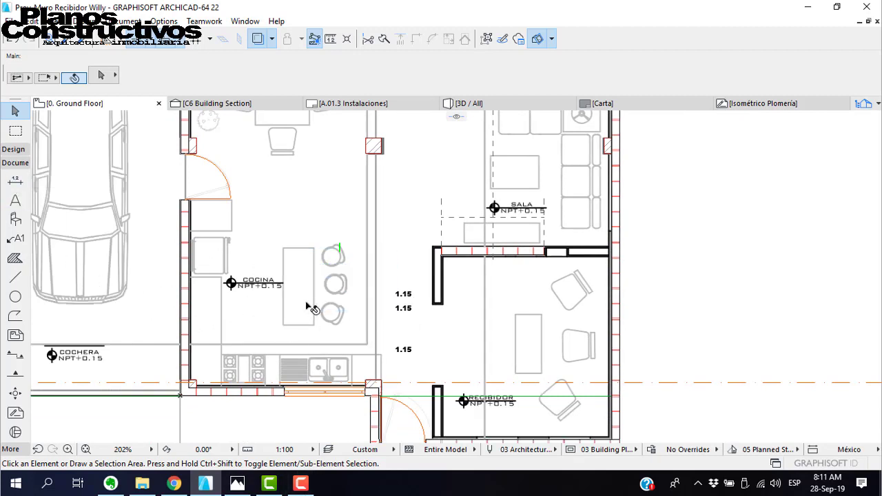
left_click(301, 483)
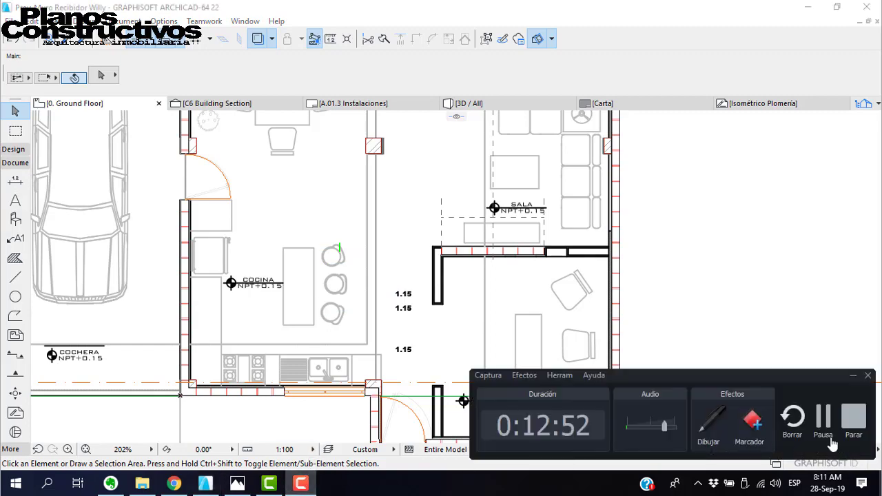
left_click(852, 416)
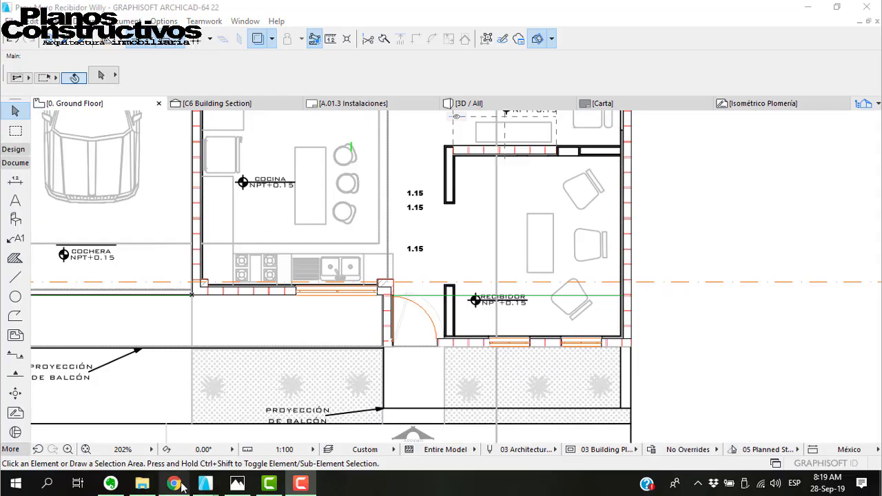
- Mirror the 0.90 door between garage and kitchen across its centre so it hinges on the opposite jamb
scroll(399, 272, "down", 3)
scroll(415, 239, "up", 5)
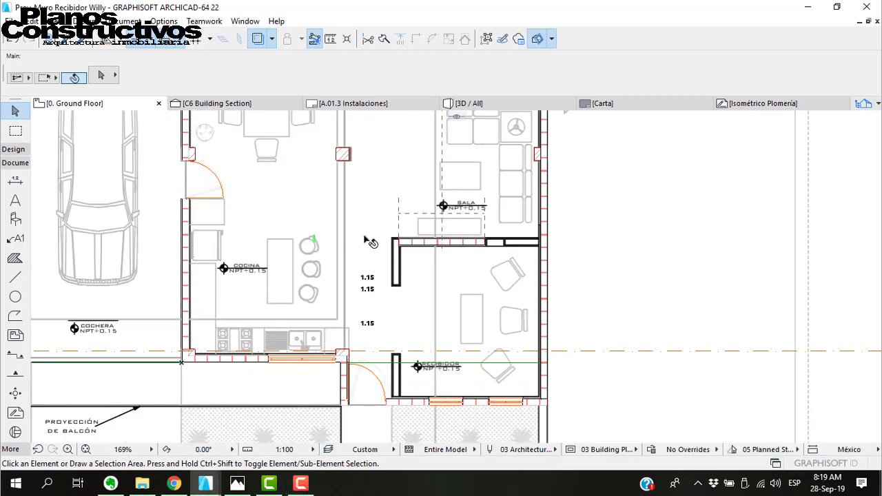
scroll(368, 242, "up", 2)
scroll(232, 204, "down", 2)
scroll(181, 184, "up", 4)
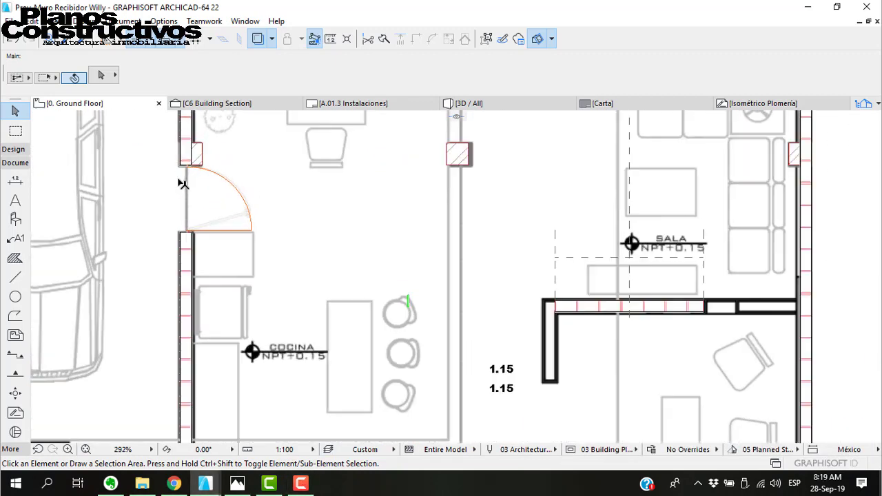
left_click(185, 171)
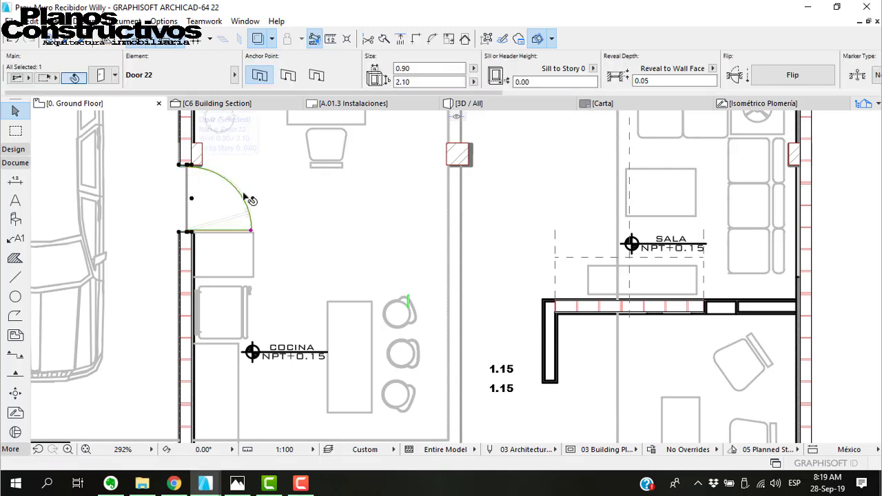
key("ctrl+m")
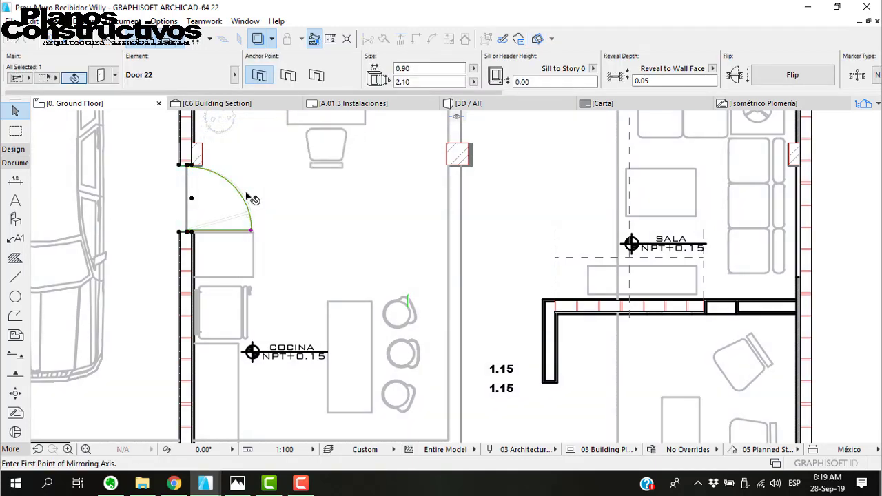
left_click(193, 201)
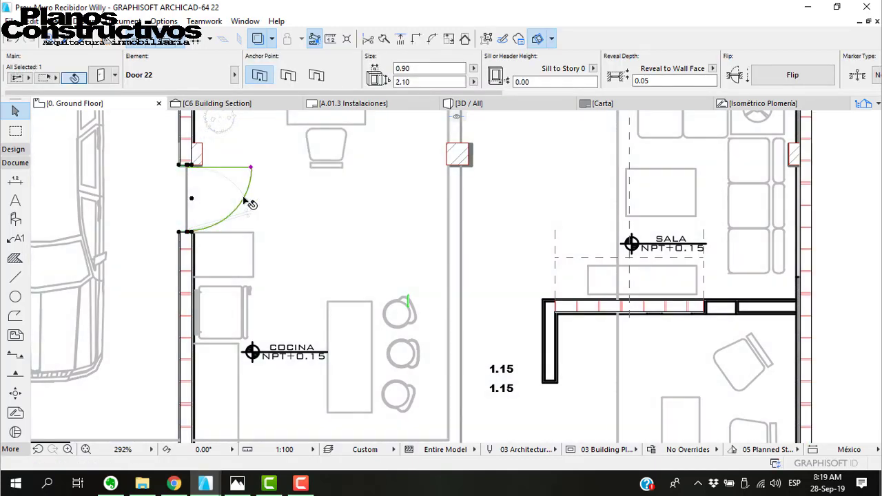
left_click(244, 202)
- Draw two short perpendicular return walls of equal length from both ends of the 2.00 wall into the reception
scroll(631, 288, "up", 5)
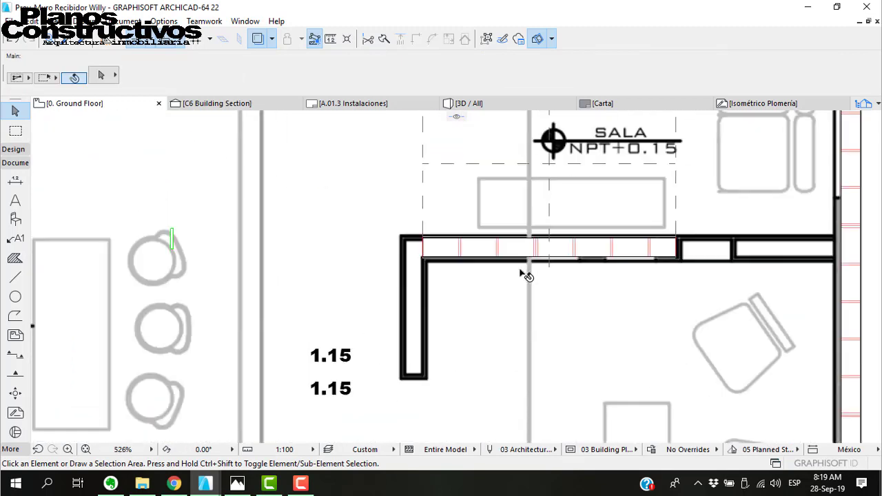
left_click(398, 220, "alt")
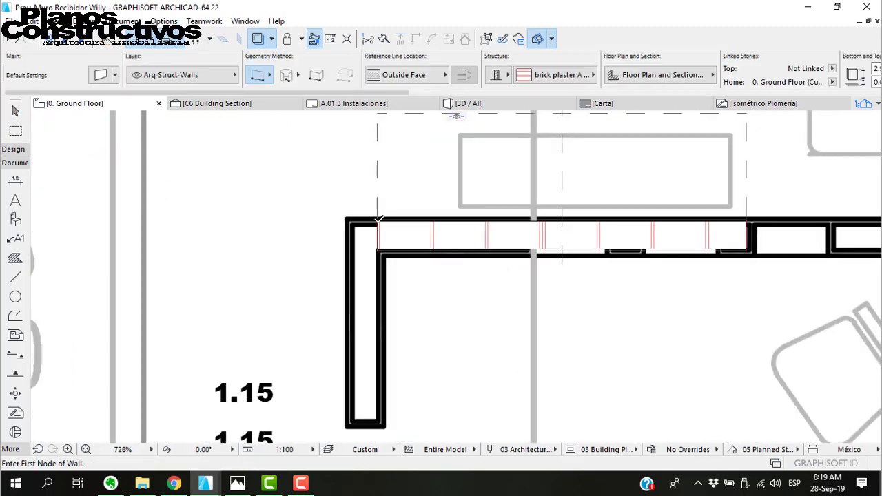
left_click(378, 219)
left_click(380, 311)
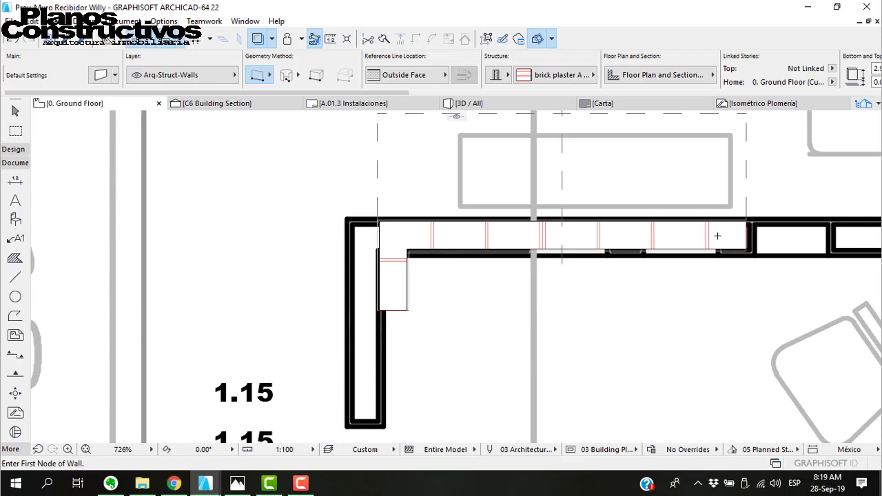
left_click(747, 219)
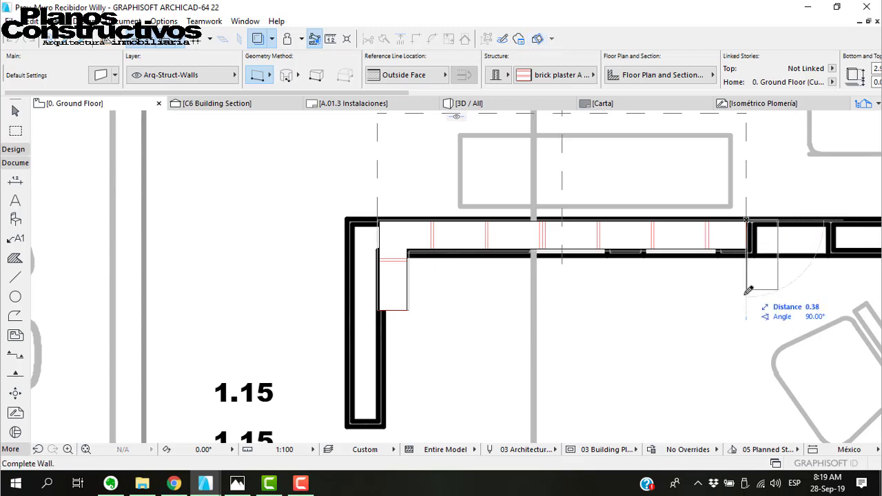
left_click(408, 308)
key("Escape")
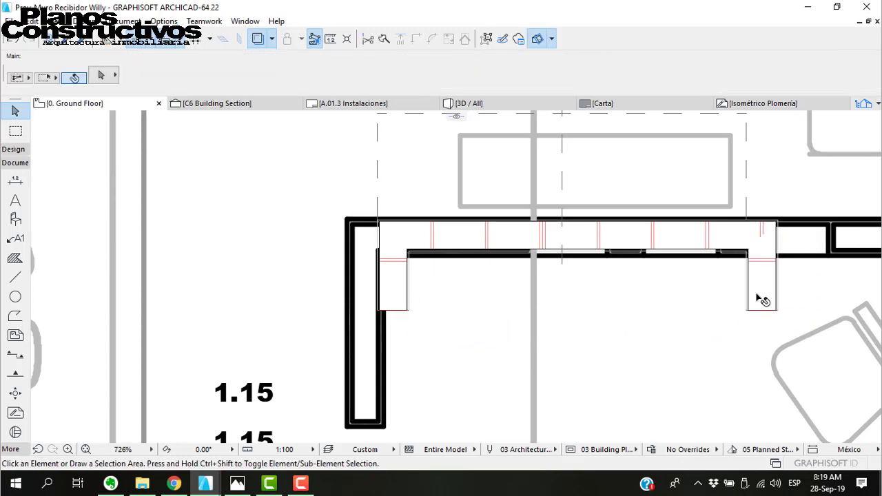
- Flip the return wall farther from the kitchen about its reference line so it lies within the 2.00 wall's length
left_click(756, 297)
left_click(469, 82)
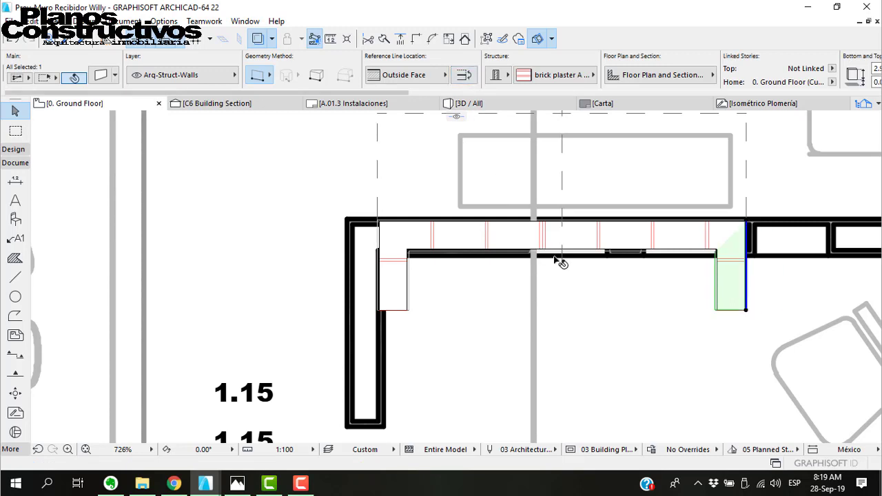
key("Escape")
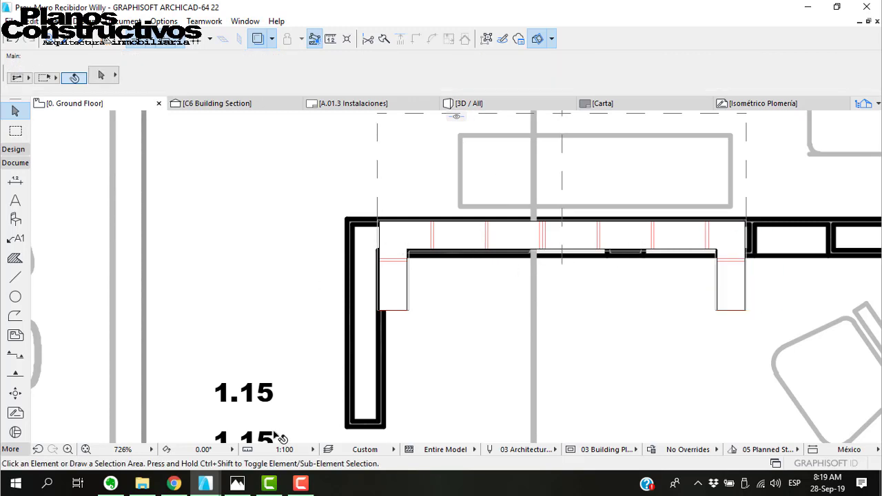
scroll(385, 334, "down", 3)
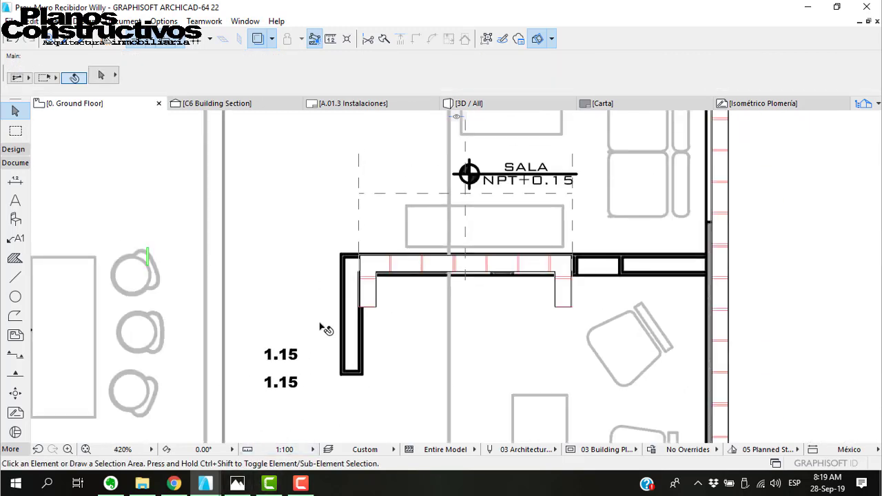
- Switch to the other open house project, skip all missing SHX fonts, and dismiss the import notice and library report
mouse_move(205, 483)
left_click(290, 411)
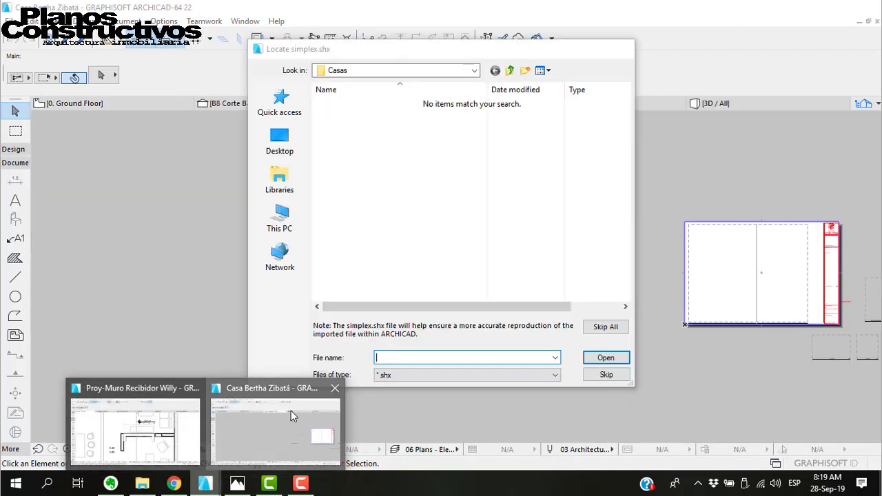
left_click(624, 50)
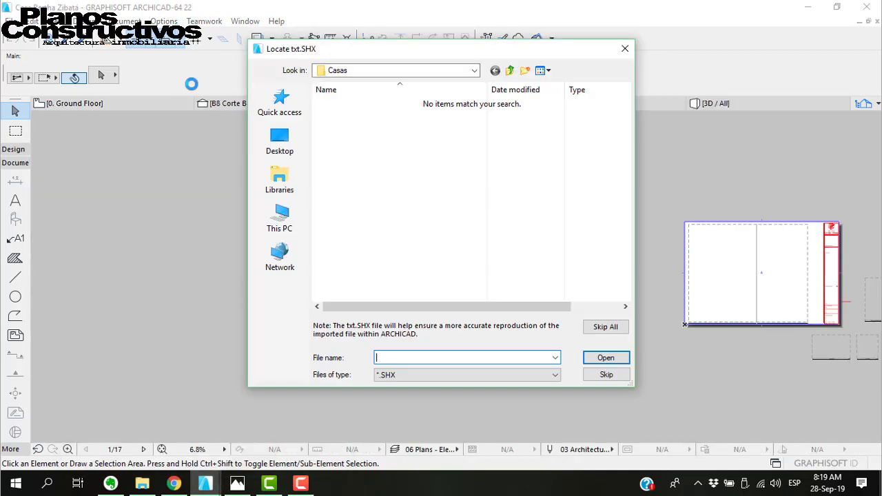
left_click(610, 327)
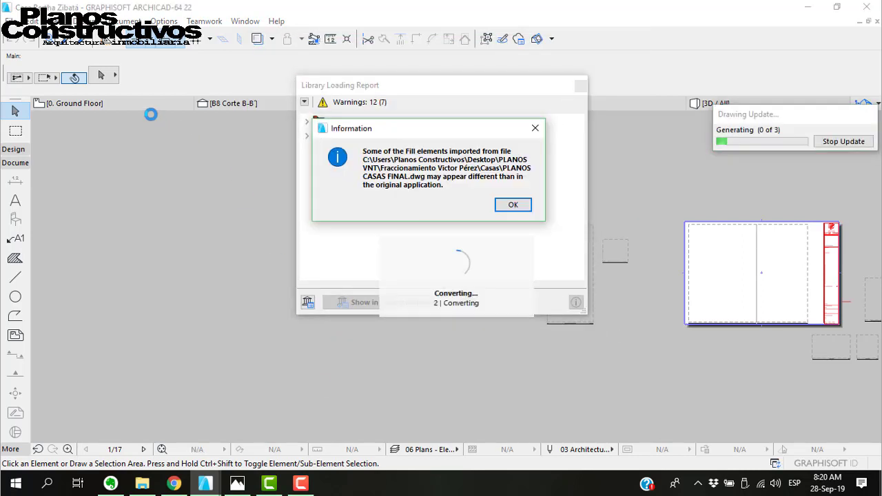
left_click(514, 207)
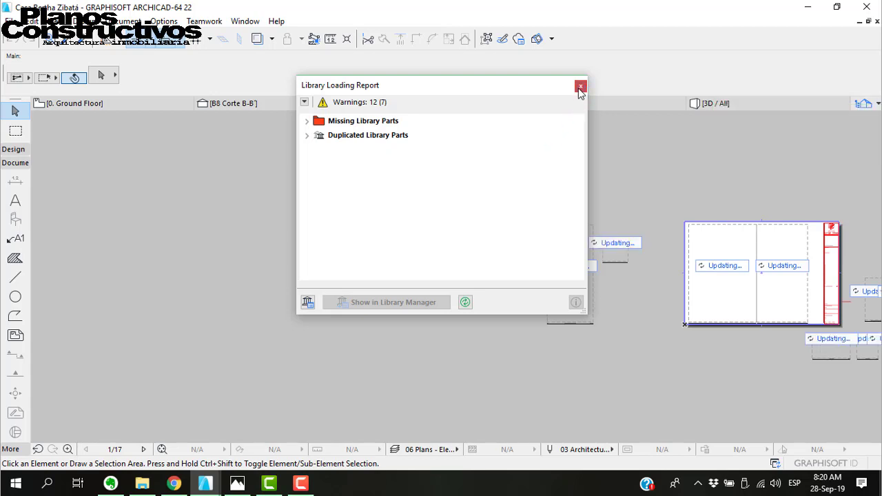
left_click(580, 87)
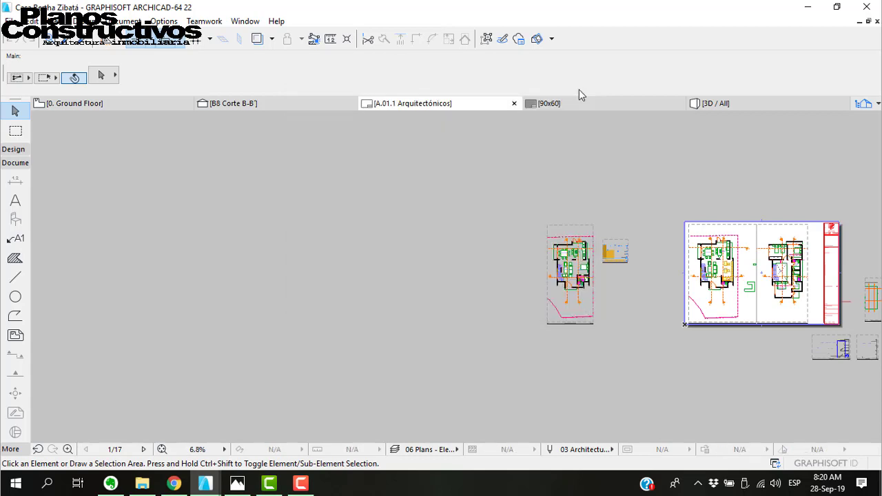
- Examine the reference house's ground floor plan and walk through its 3D model around the living room, stairs, dining area and kitchen
left_click(114, 104)
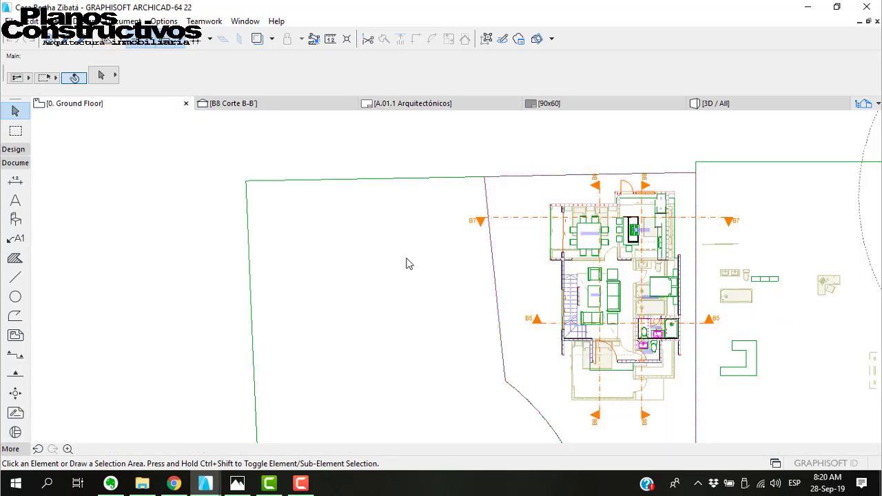
scroll(620, 328, "up", 5)
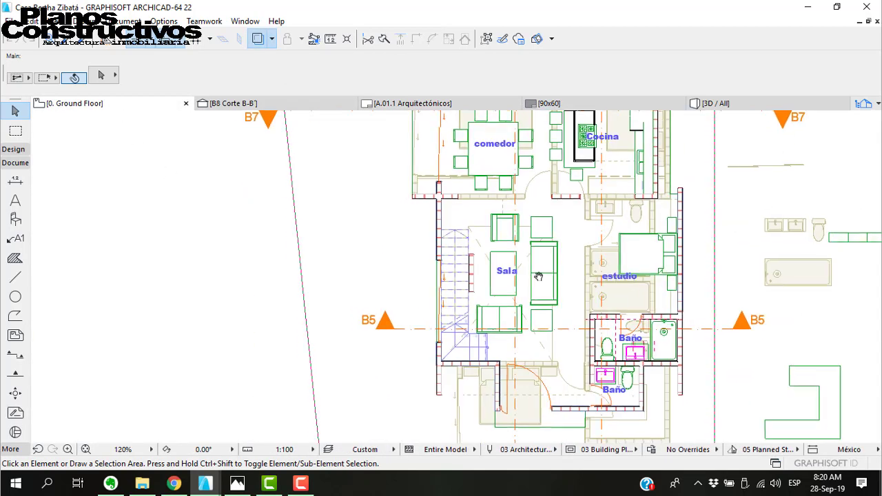
left_click(716, 105)
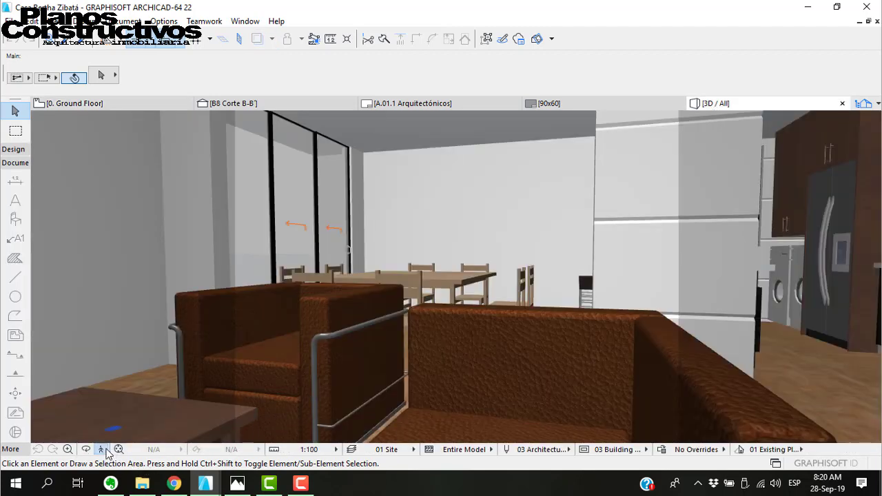
left_click(101, 449)
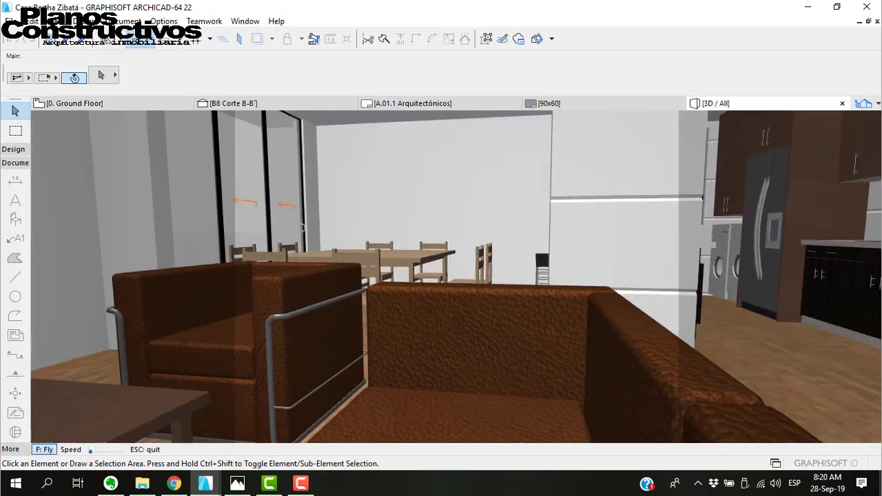
key("Down")
key("Down")
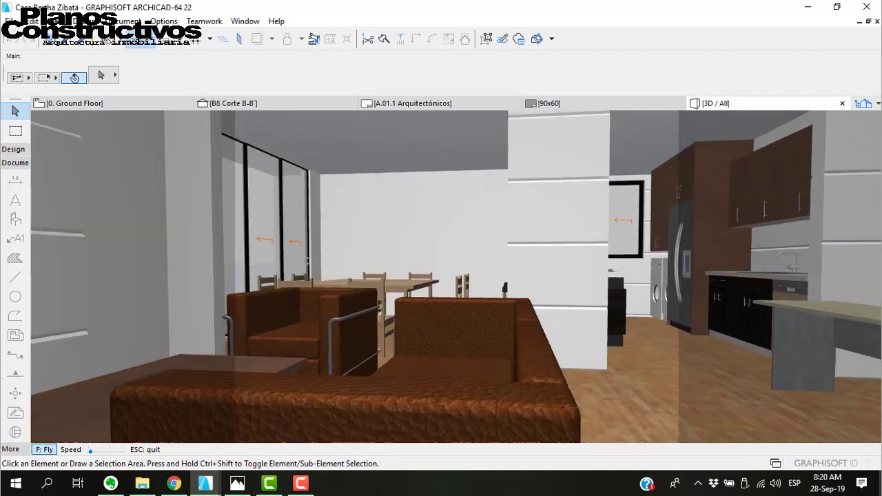
key("Down")
key("Down")
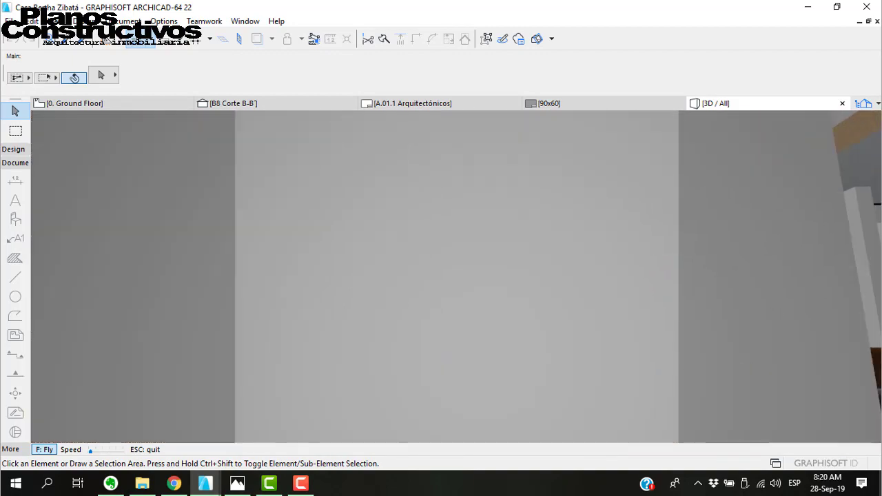
key("Up")
key("Up")
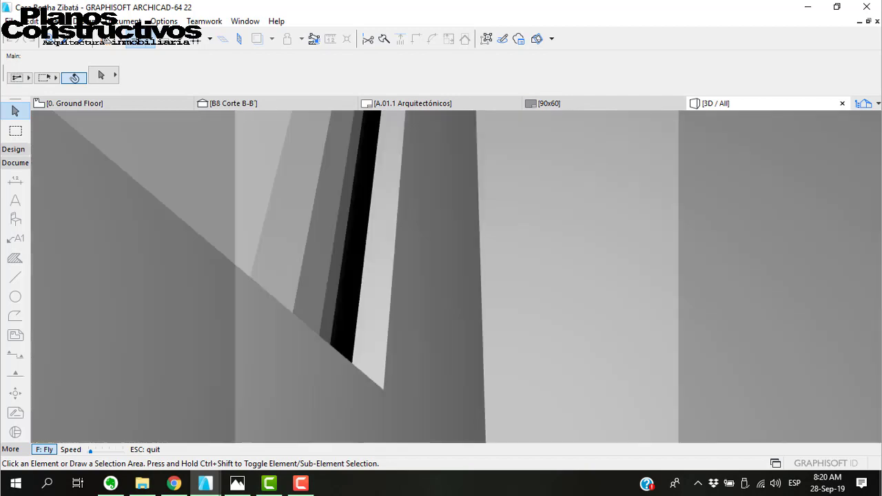
key("Up")
key("Up")
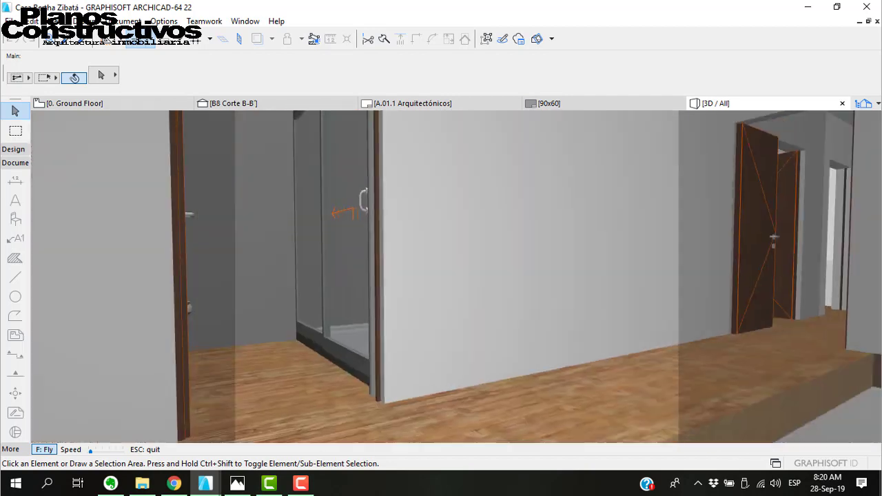
key("Up")
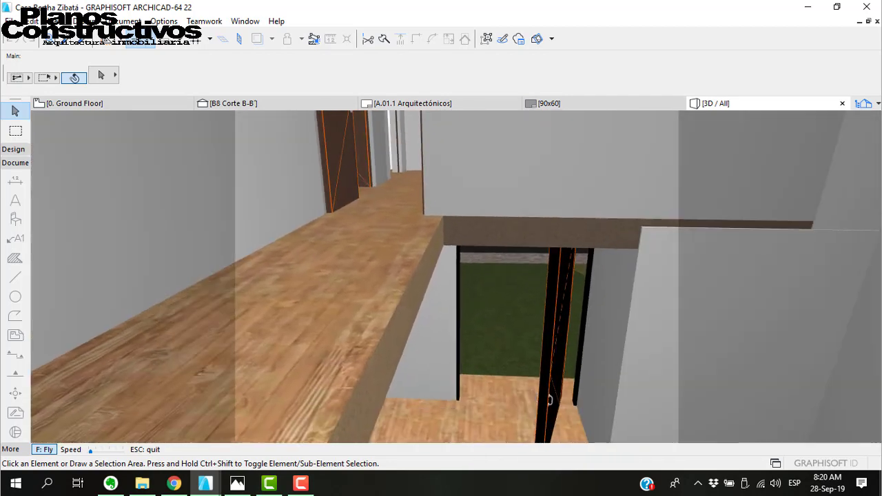
key("Right")
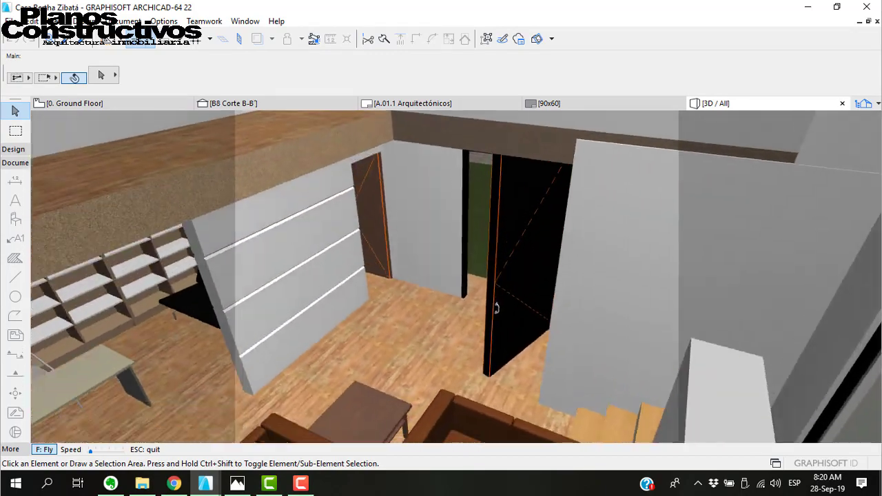
key("Up")
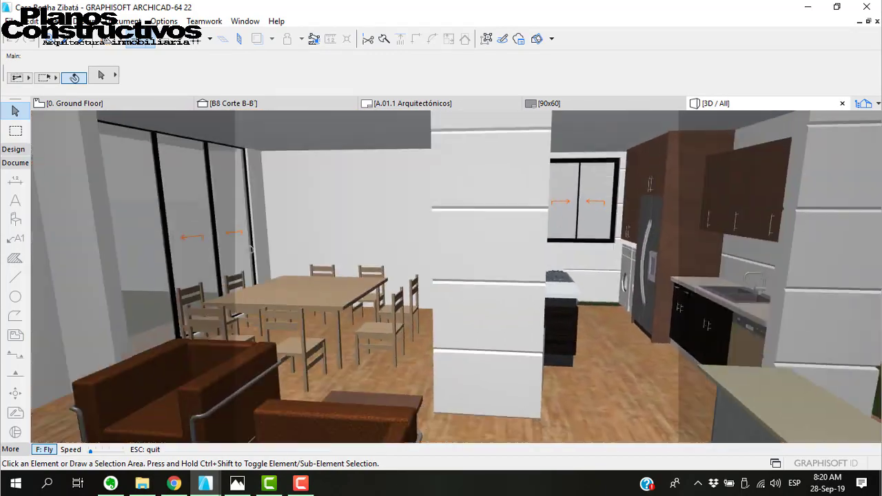
key("Down")
key("Escape")
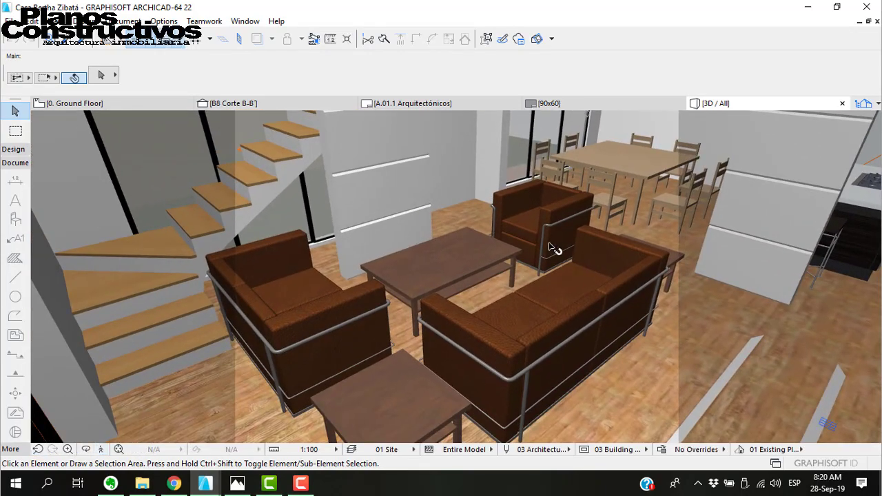
key("ctrl+alt+d")
mouse_move(594, 230)
left_mouse_down()
mouse_move(494, 322)
mouse_move(484, 287)
left_mouse_up()
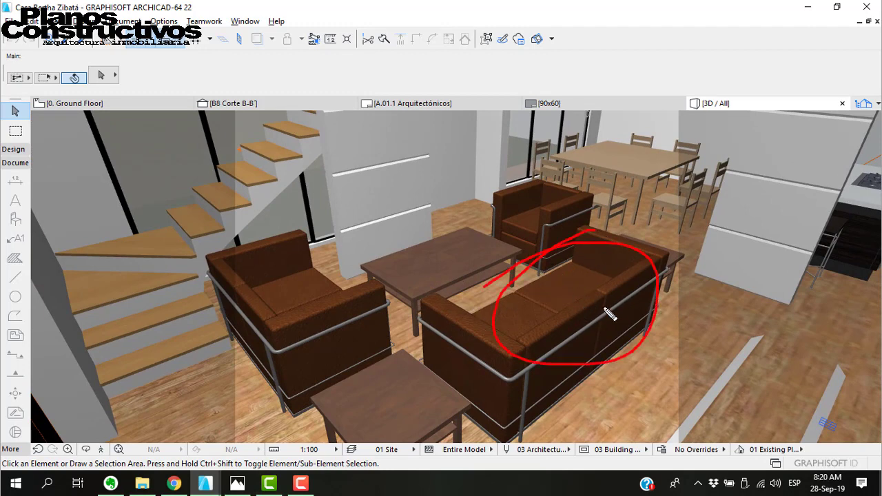
key("Escape")
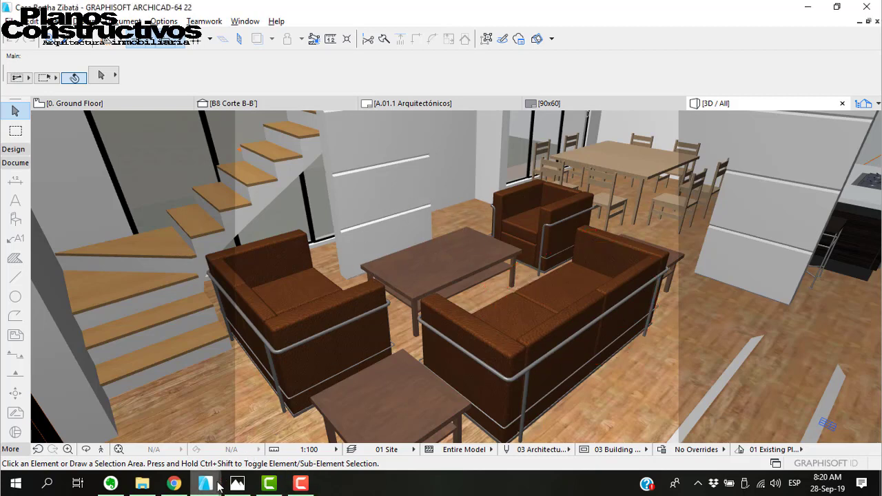
- Return to the reception wall project and draw a horizontal dashed guide line from the 2.00 wall's outer corner past the exterior wall
mouse_move(219, 487)
left_click(138, 420)
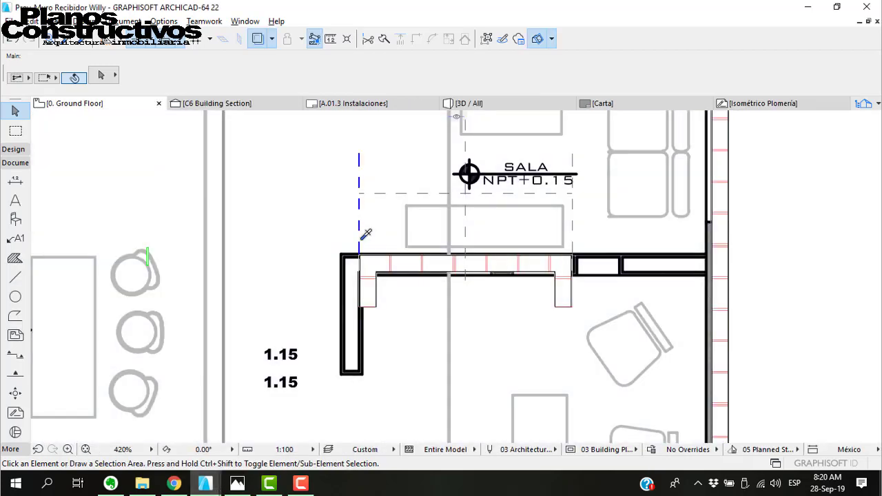
left_click(360, 240, "alt")
scroll(557, 265, "up", 4)
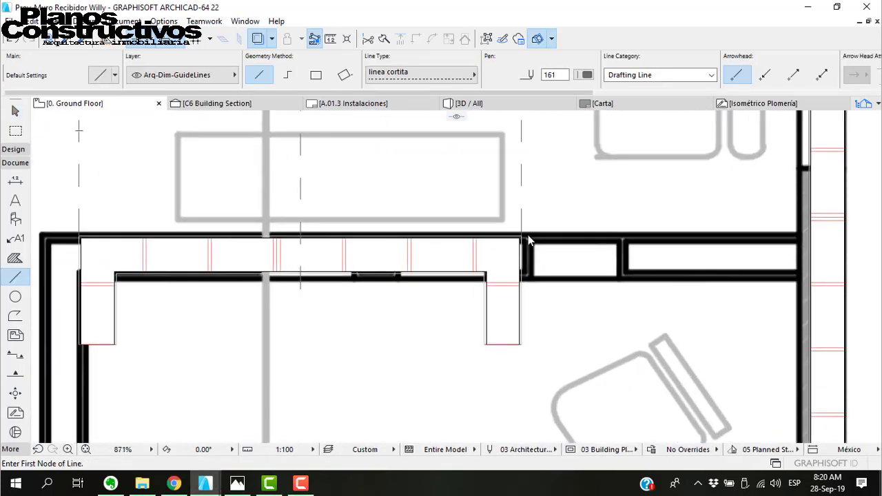
left_click(573, 255)
scroll(544, 234, "down", 4)
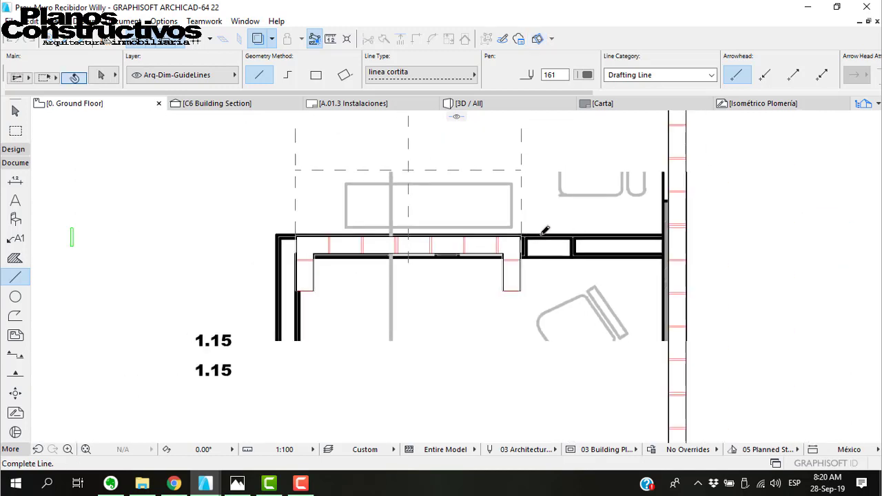
left_click(770, 235)
key("Escape")
scroll(719, 242, "up", 3)
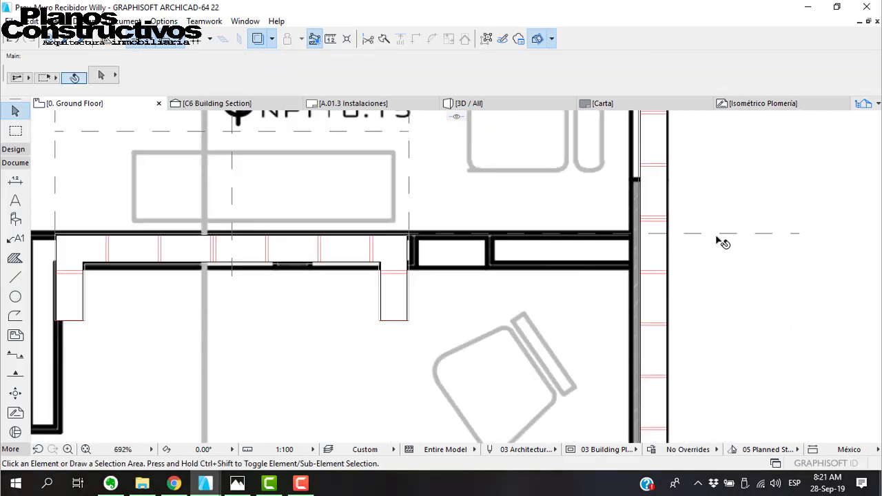
- Make an offset copy of the horizontal guide line on the reception side, crossing the return walls' level
key("ctrl+d")
left_click(377, 232)
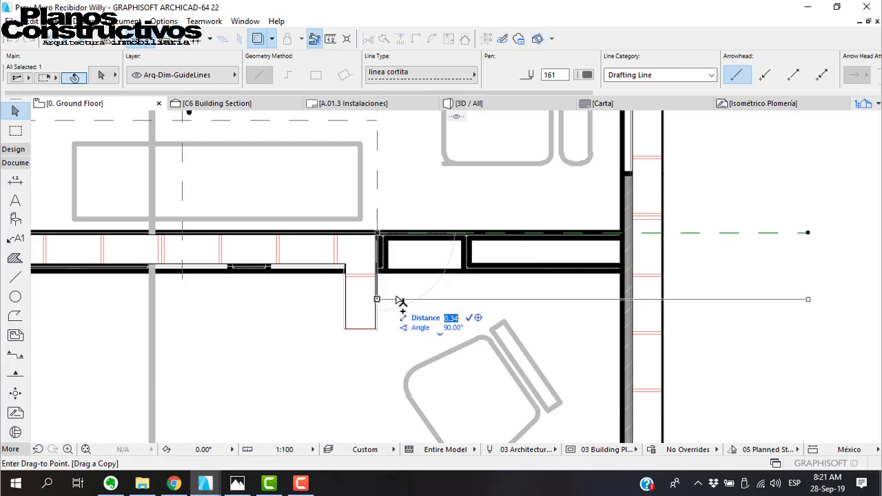
left_click(400, 301)
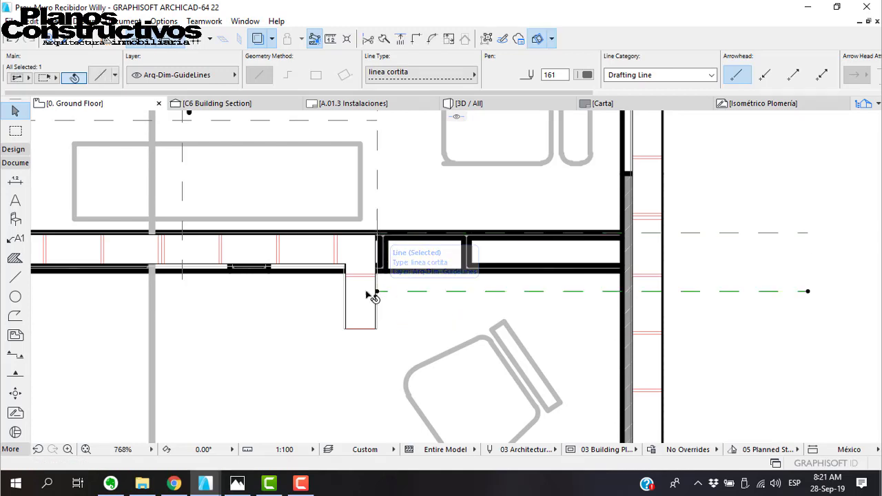
- Adjust both short return walls together so their free ends stop at the copied guide line
scroll(474, 289, "down", 3)
left_click(205, 296, "shift")
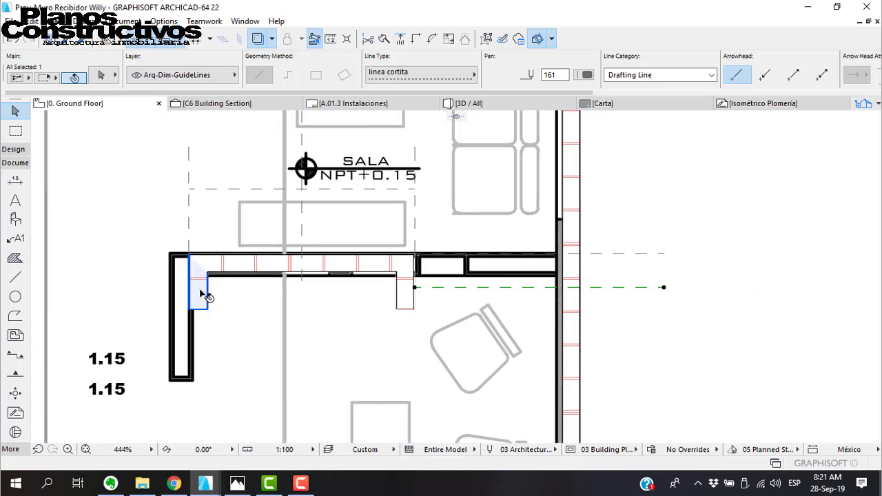
left_click(402, 302, "shift")
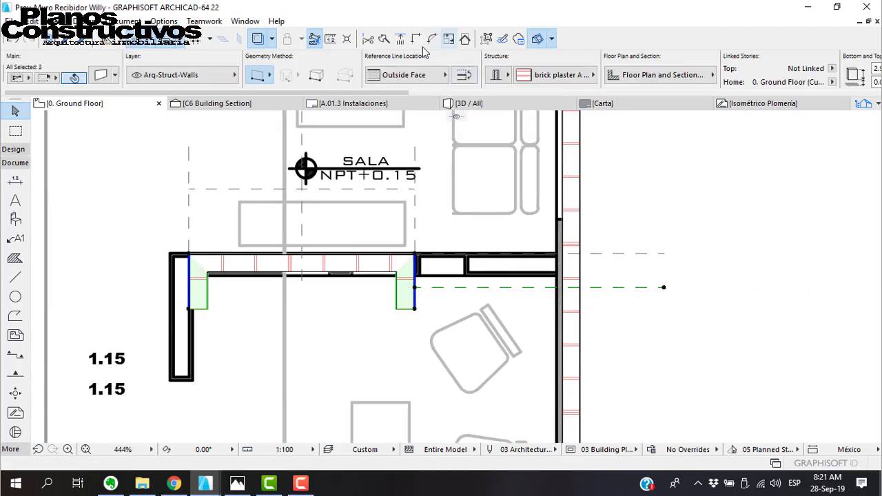
left_click(400, 40)
left_click(430, 294)
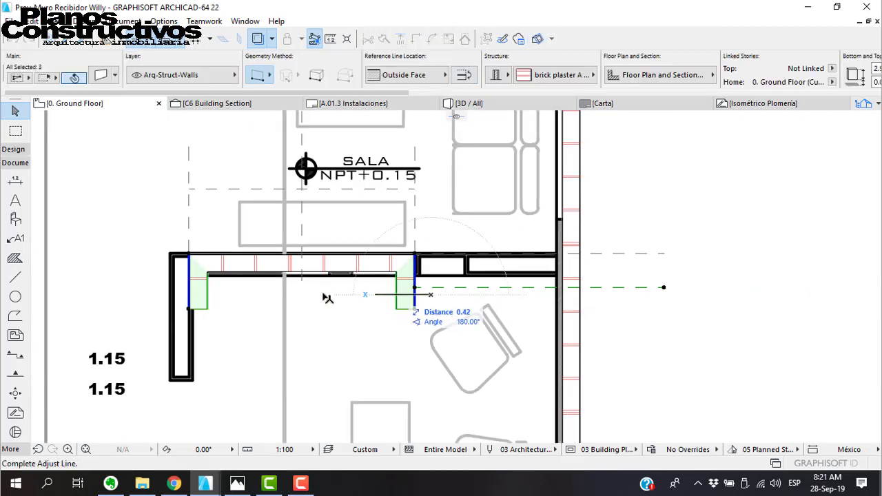
left_click(157, 296)
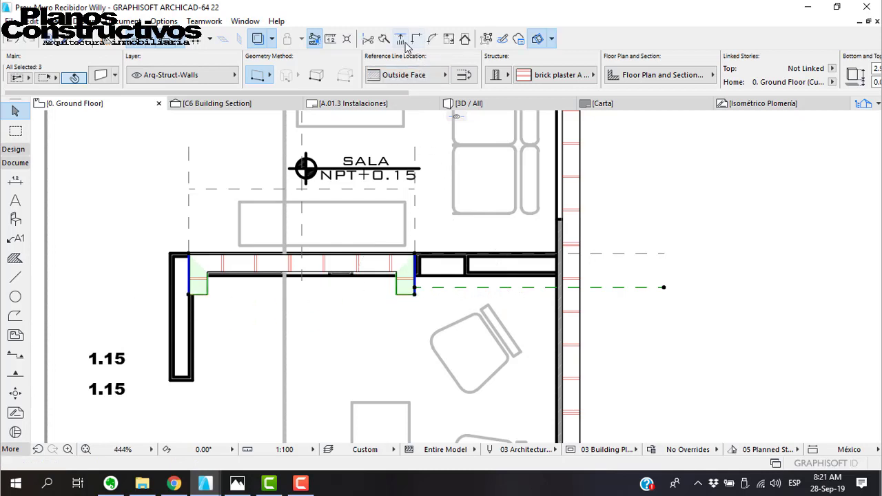
left_click(402, 42)
left_click(415, 289)
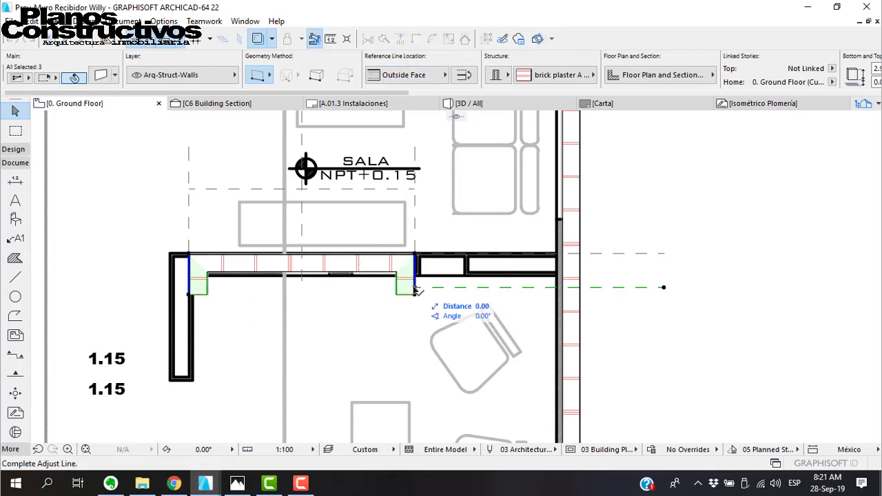
left_click(163, 289)
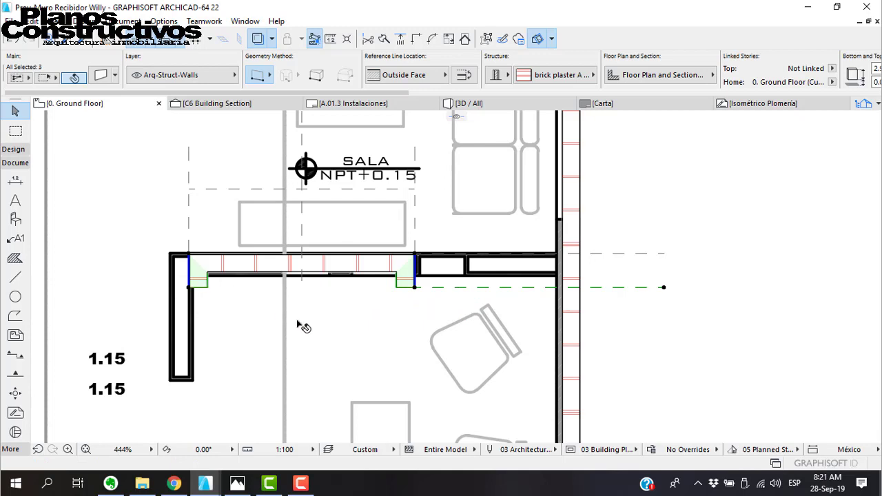
left_click(307, 299)
- Move section line C6 up through the reception near the 2.00 wall and open its section with the current view settings
scroll(280, 299, "up", 2)
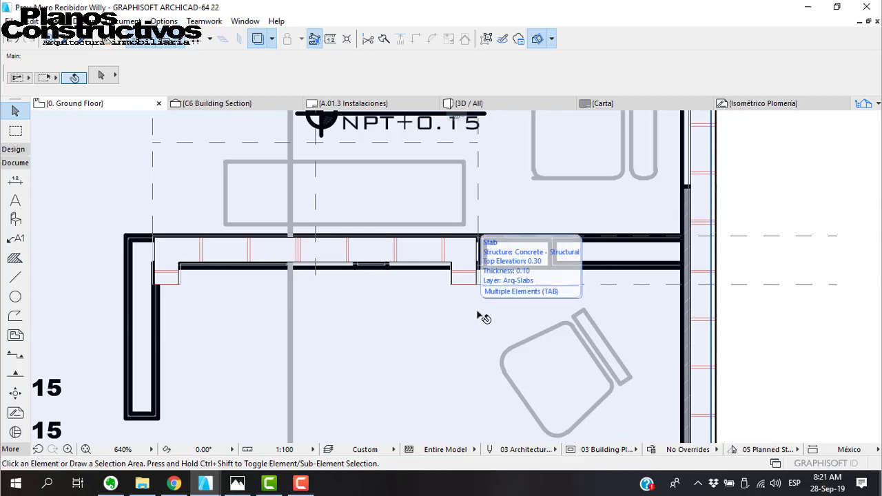
scroll(494, 250, "down", 6)
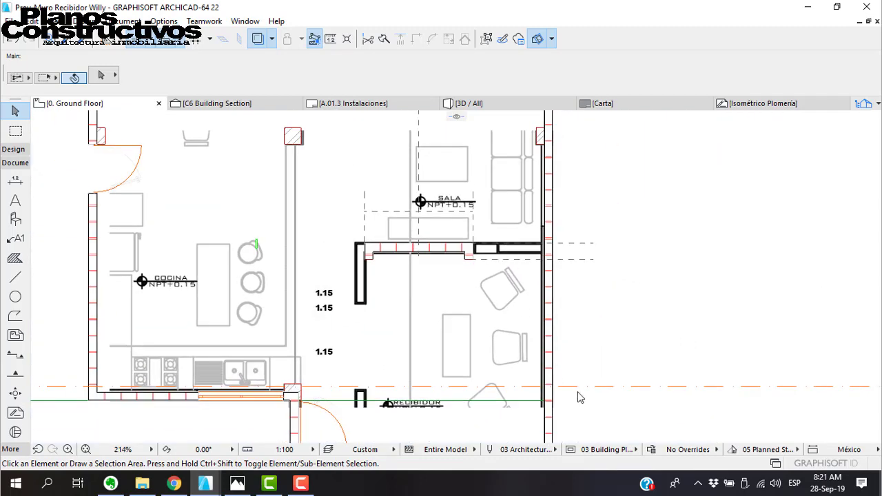
left_click(573, 387)
left_click_drag(573, 386, 574, 284)
right_click(573, 283)
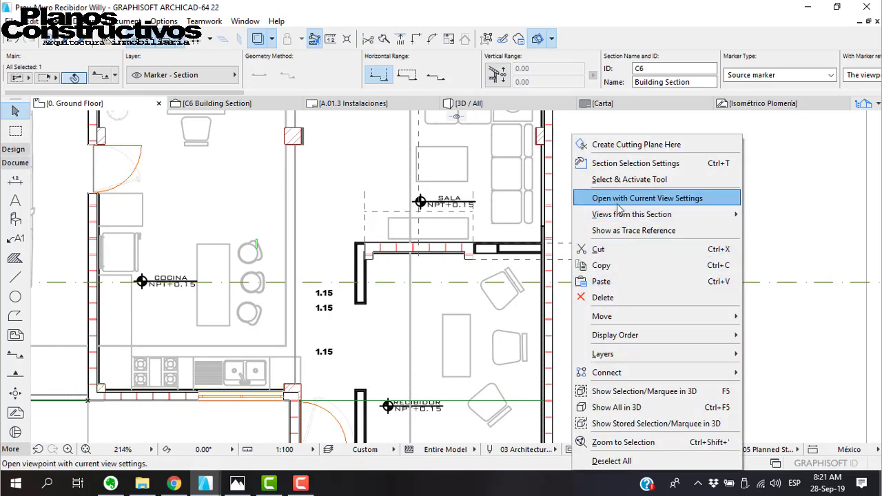
left_click(617, 201)
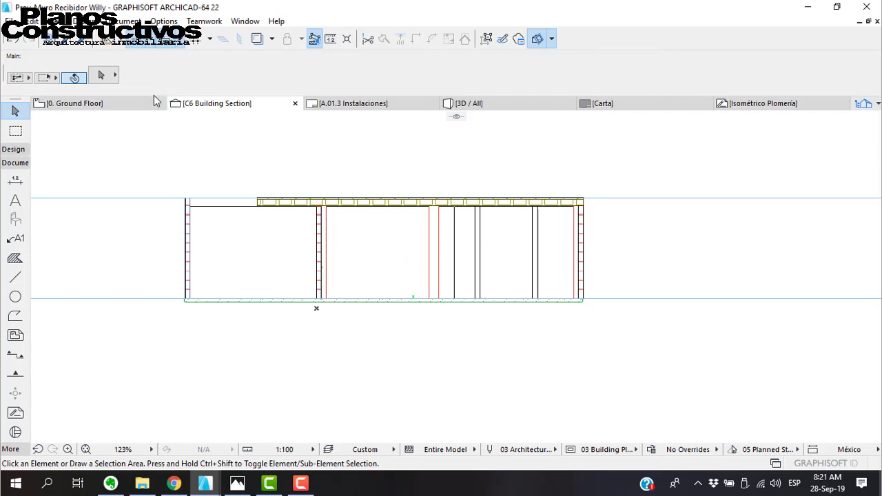
- Return to the ground floor plan and place a sliding window with the kitchen window's settings (1.57 × 1.50, sill 1.10) centred in the 2.00 wall
left_click(102, 104)
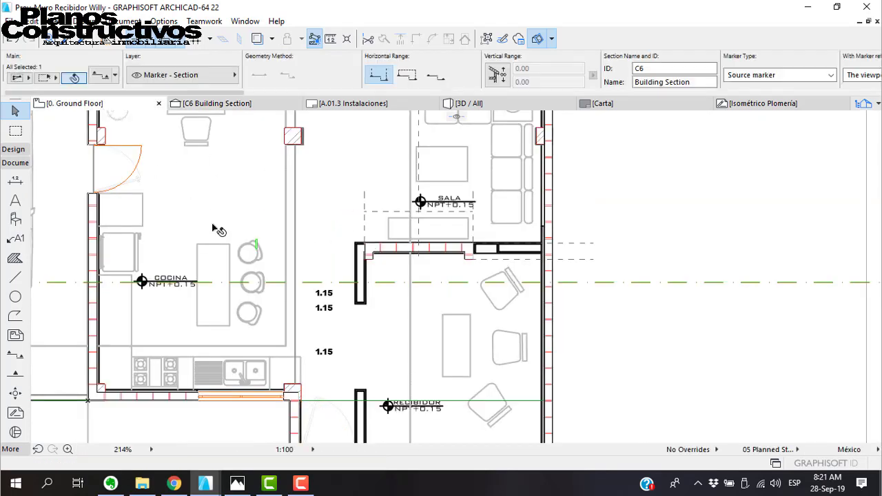
scroll(29, 162, "up", 2)
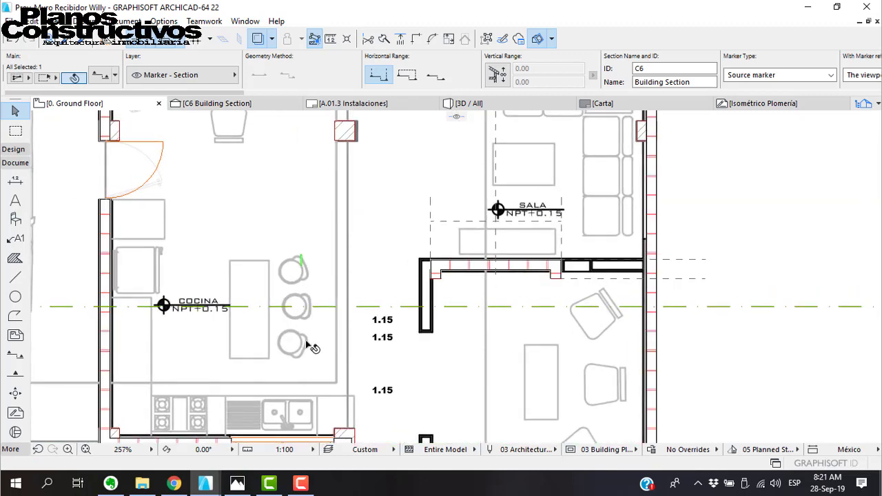
middle_click_drag(325, 362, 373, 246)
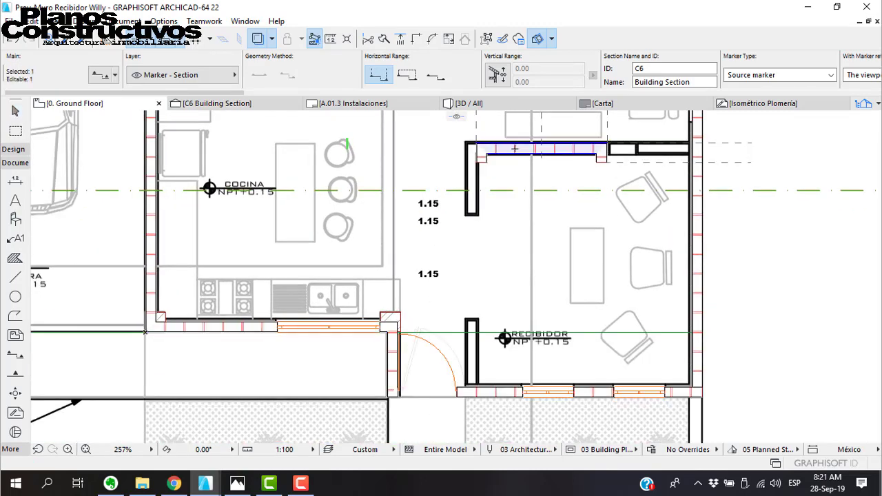
key("Escape")
key("Escape")
left_click(282, 326, "alt")
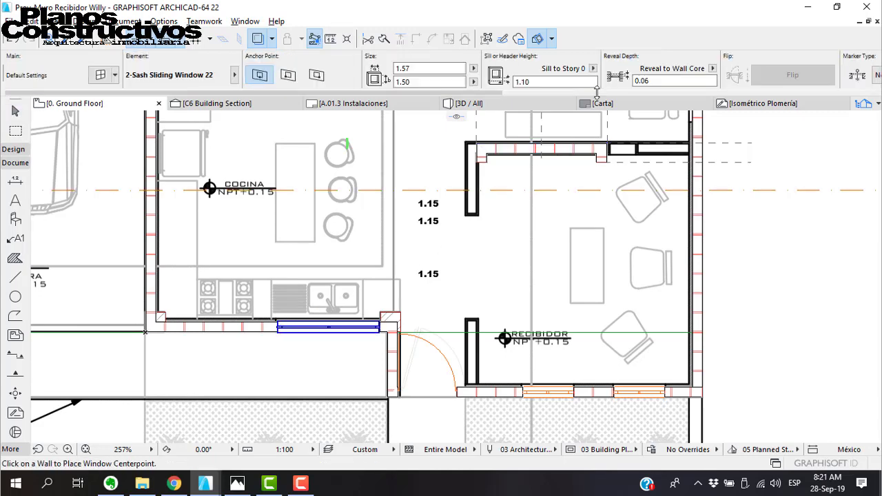
scroll(549, 138, "up", 3)
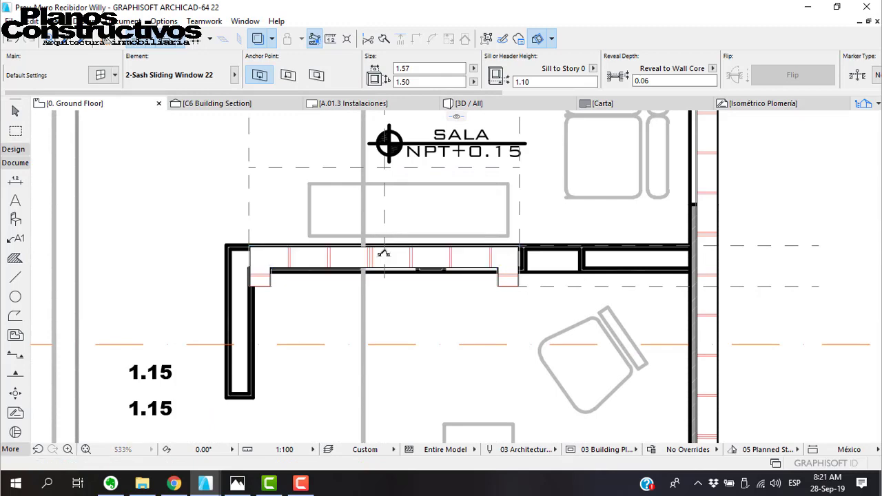
scroll(418, 272, "down", 3)
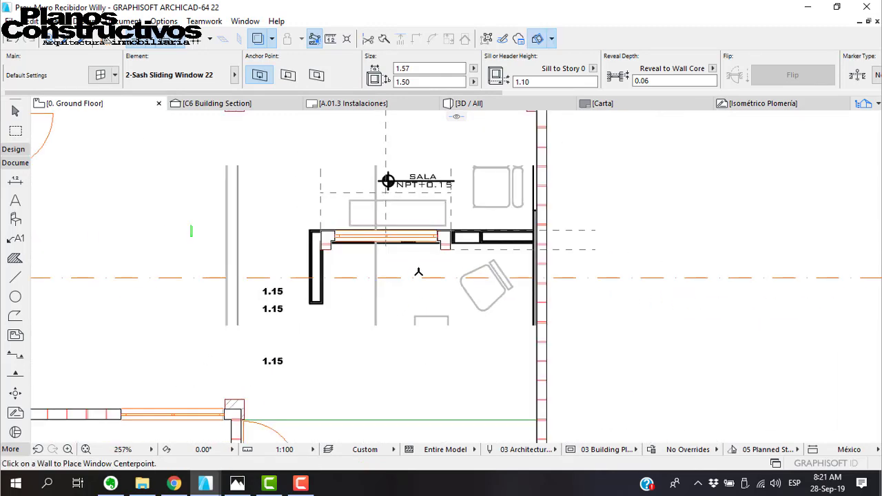
key("Escape")
- Open section C6 with the current view settings and change the new window in the 2.00 wall to a Simple Window Opening
left_click(393, 279)
right_click(394, 281)
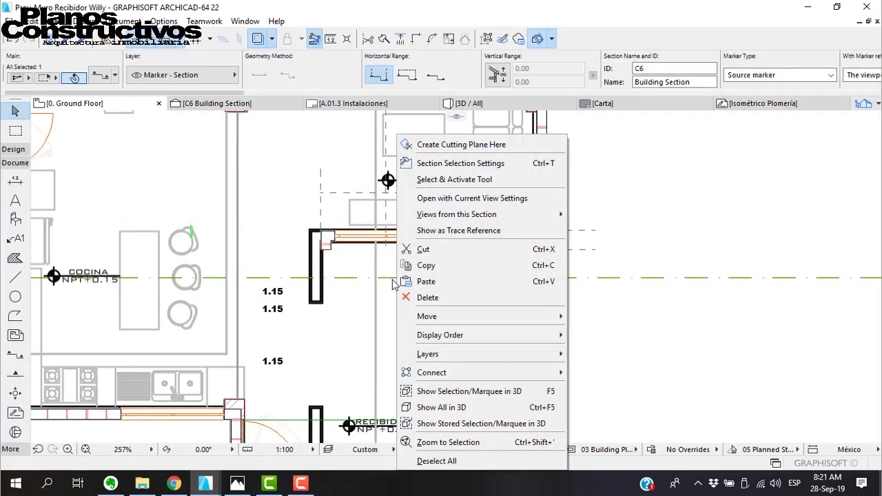
left_click(432, 199)
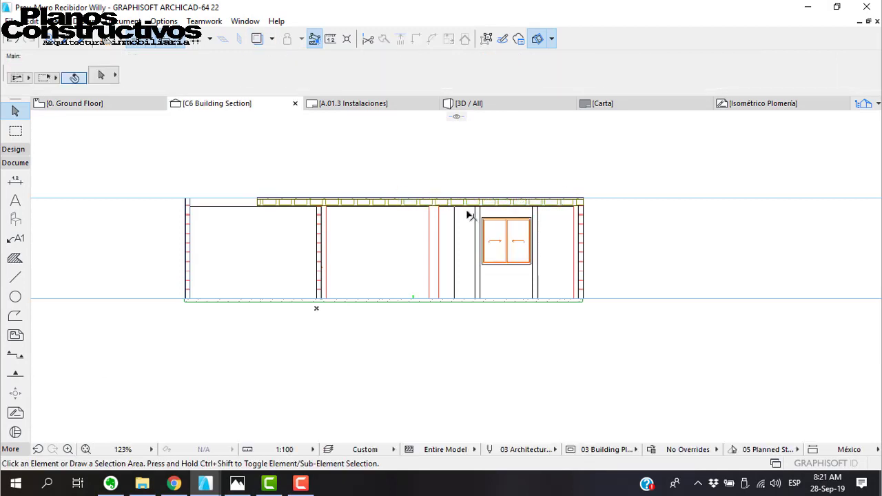
left_click(510, 249)
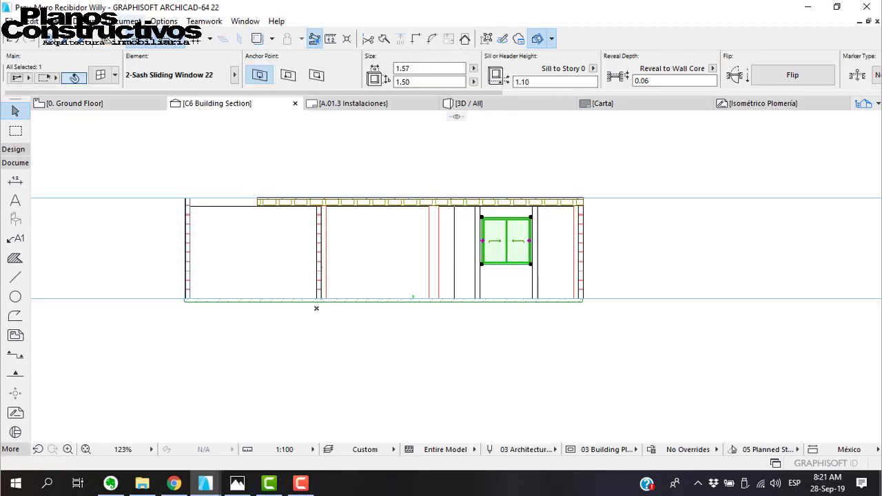
left_click(234, 74)
left_click(275, 127)
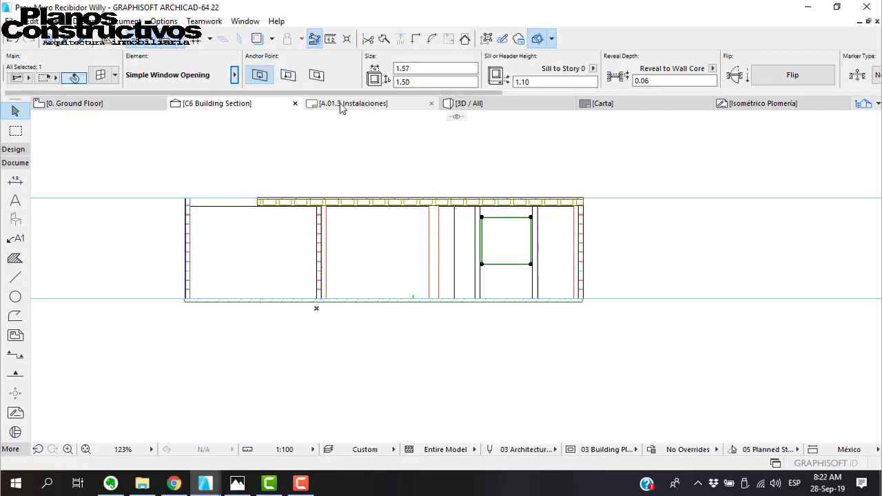
- Lower the opening in the 2.00 wall to a sill height of 0.35 and reduce its height to 0.60
scroll(536, 275, "up", 5)
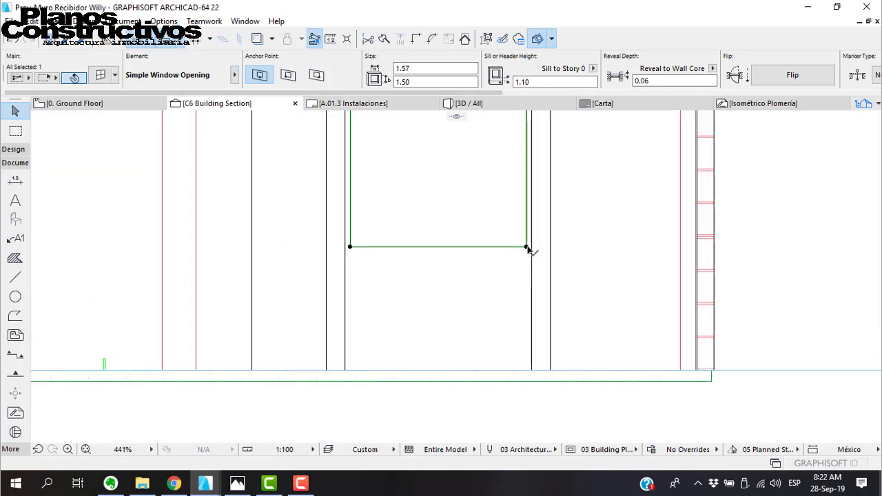
left_click(527, 248)
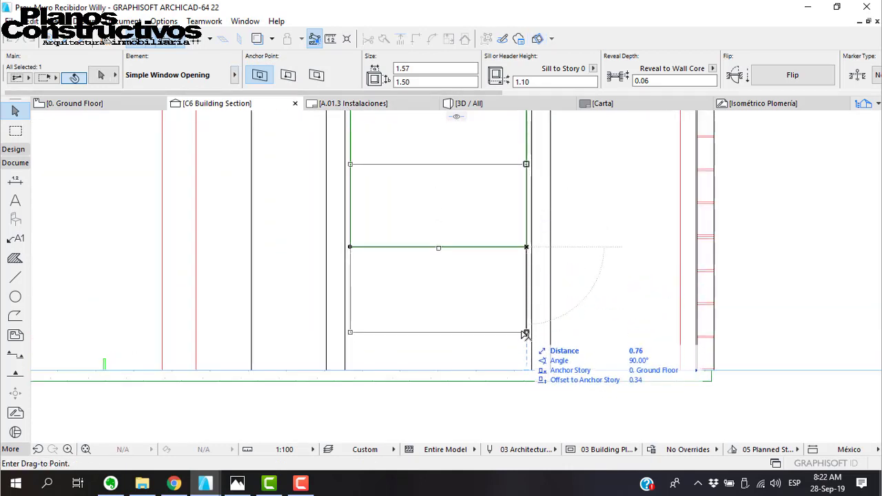
left_click(527, 330)
left_click(527, 162)
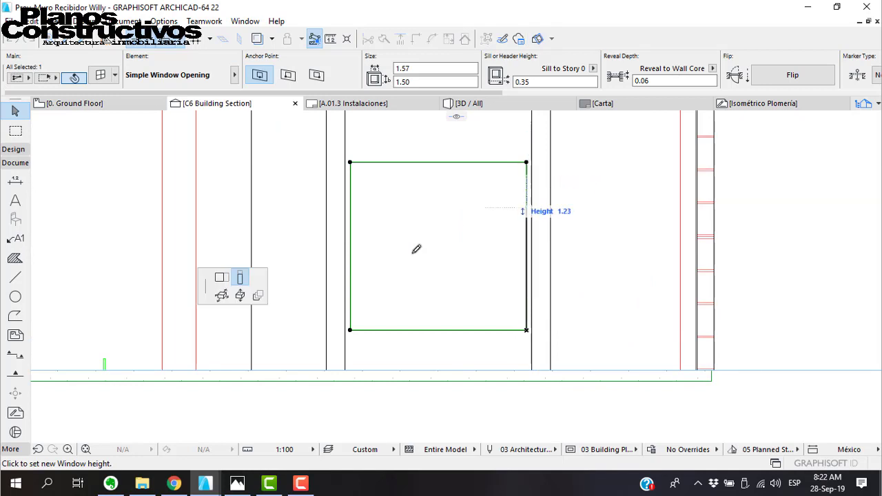
left_click(511, 263)
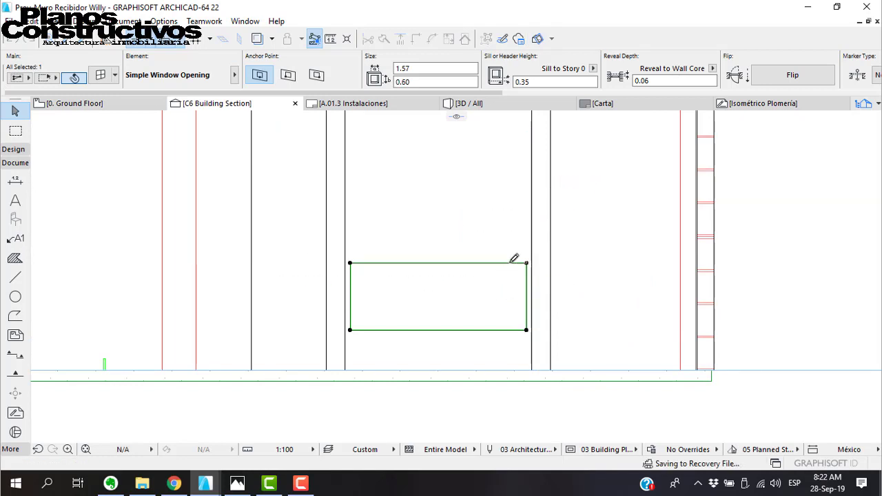
left_click(423, 281)
scroll(441, 277, "down", 5)
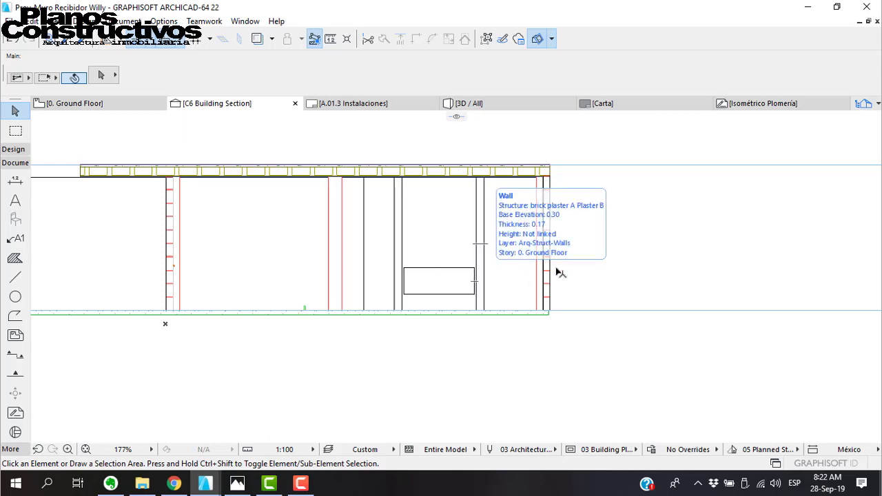
- On the ground floor plan, move section line C6 up into the living room and mirror it about its own line
left_click(75, 105)
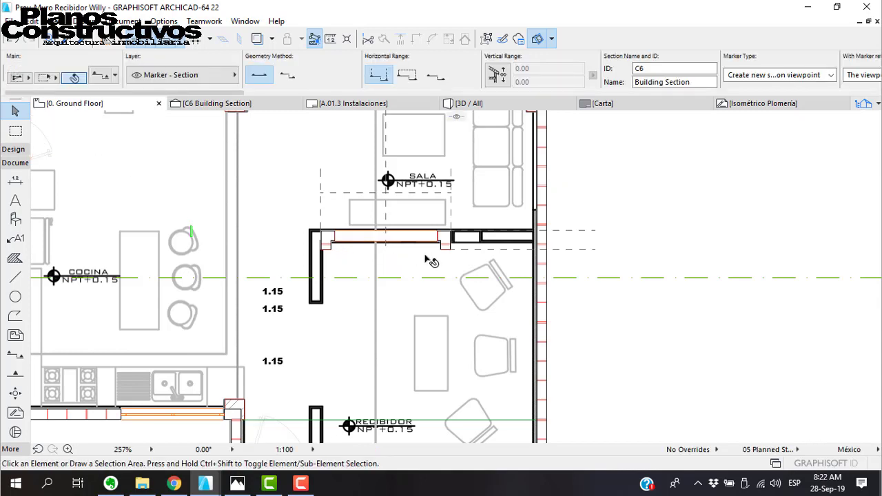
middle_click_drag(443, 229, 487, 254)
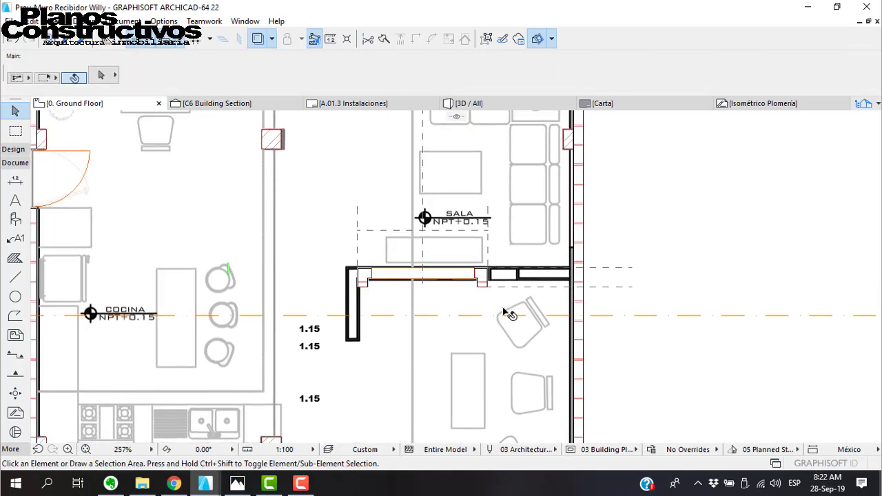
left_click(645, 317)
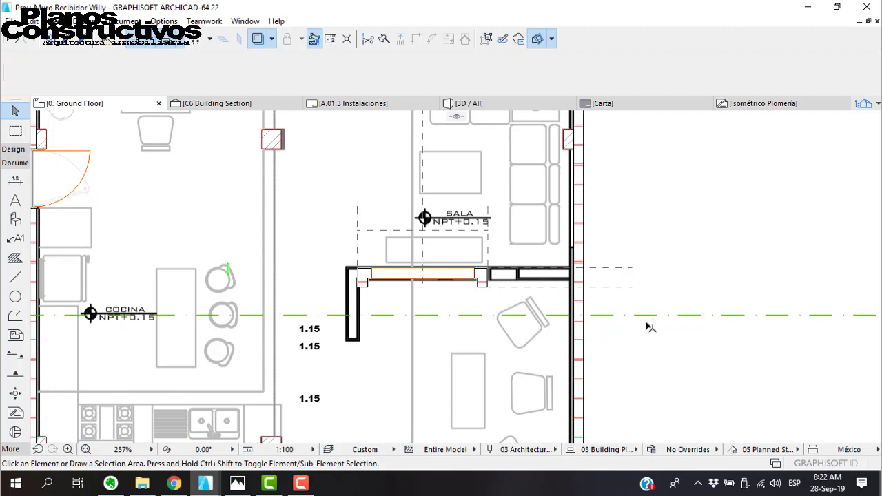
left_click_drag(644, 316, 649, 220)
left_click(649, 220)
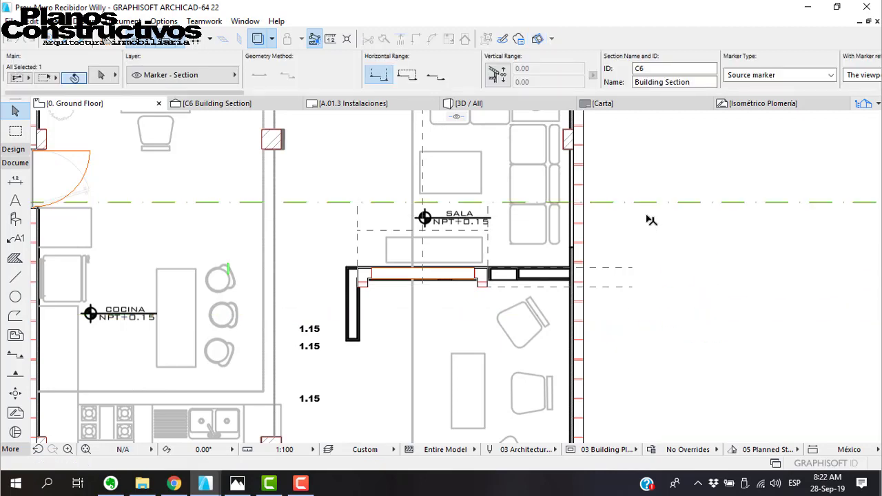
key("ctrl+m")
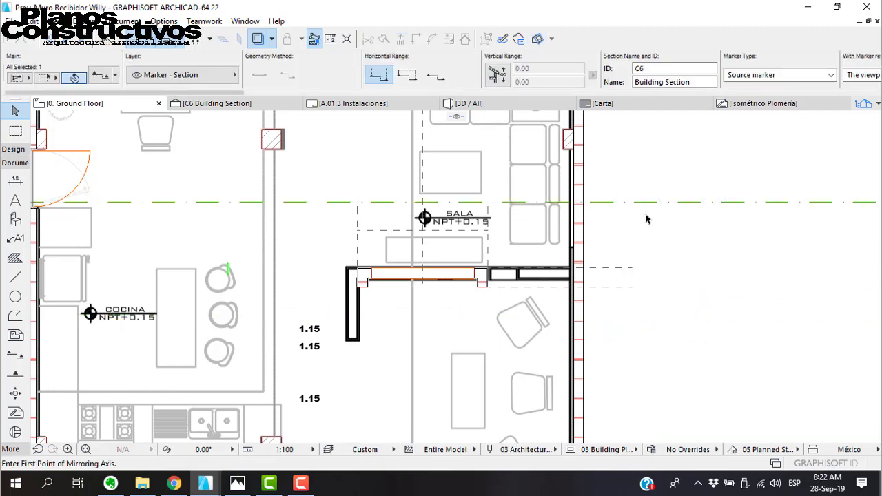
left_click(635, 205)
left_click(679, 207)
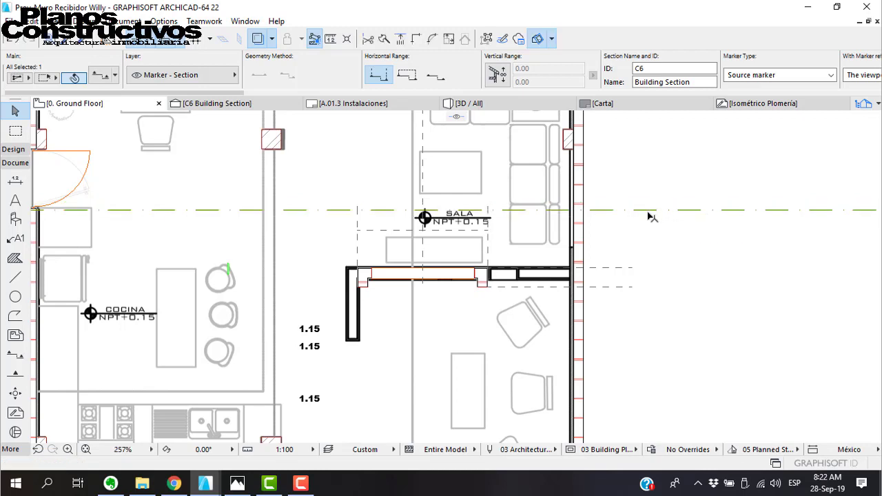
- Open section C6 with the current view settings and examine the opening in the 2.00 wall from the living room side
right_click(651, 216)
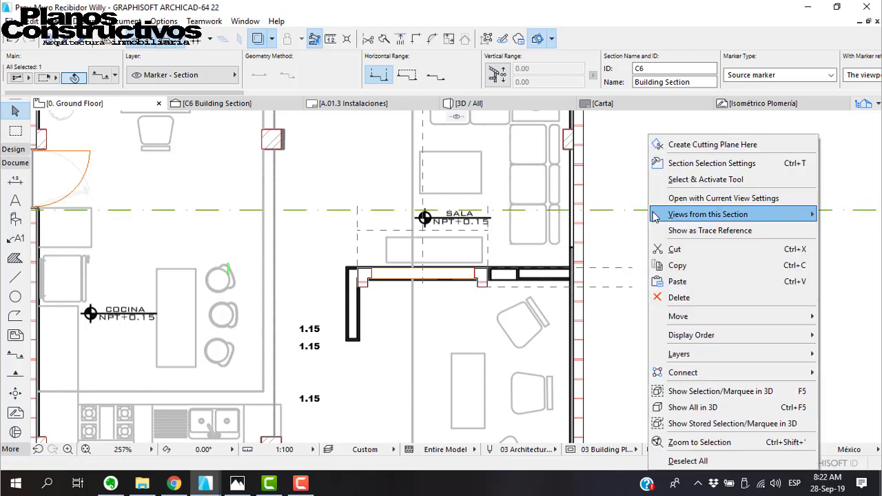
left_click(691, 197)
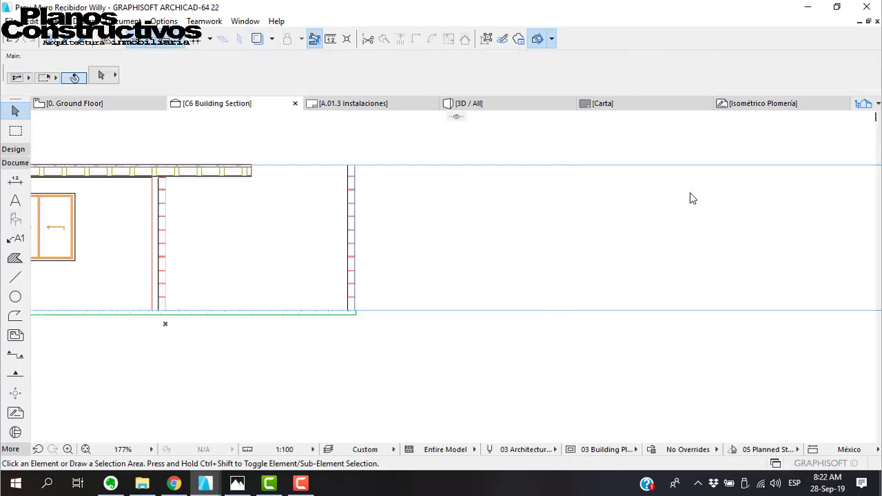
scroll(356, 177, "down", 5)
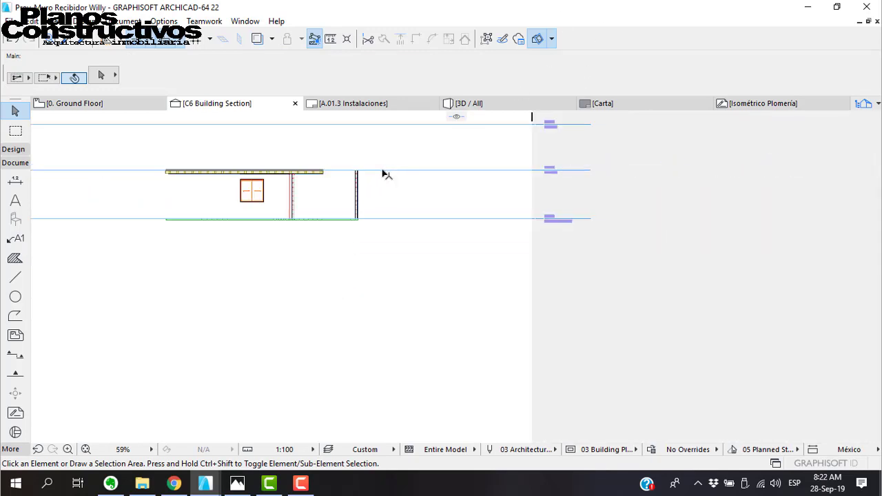
middle_click_drag(232, 207, 335, 207)
scroll(335, 206, "up", 4)
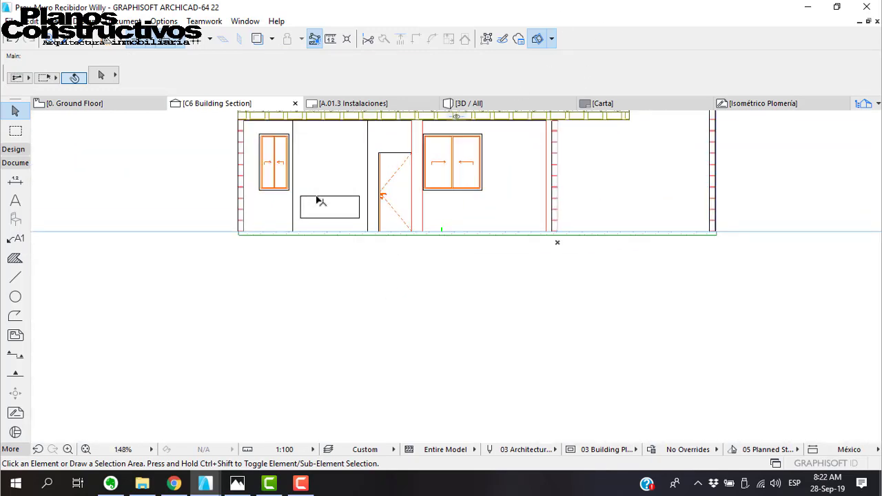
scroll(317, 200, "up", 4)
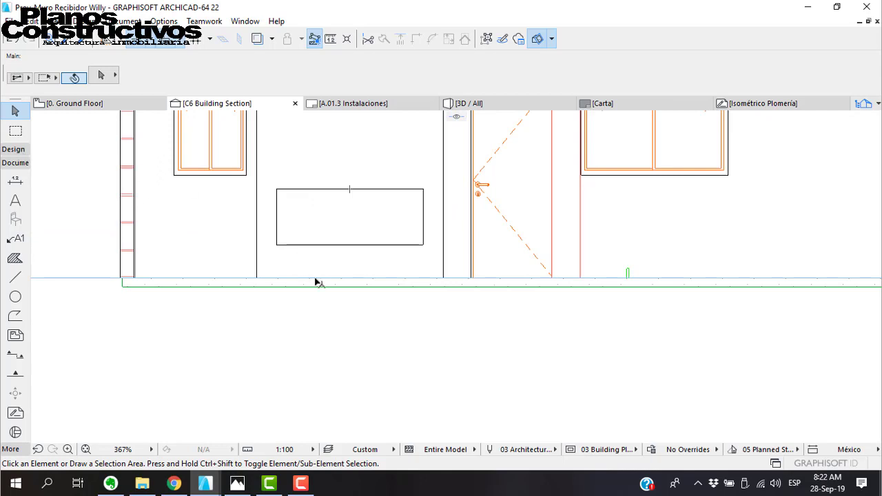
scroll(317, 279, "down", 3)
scroll(314, 205, "up", 1)
scroll(316, 205, "up", 1)
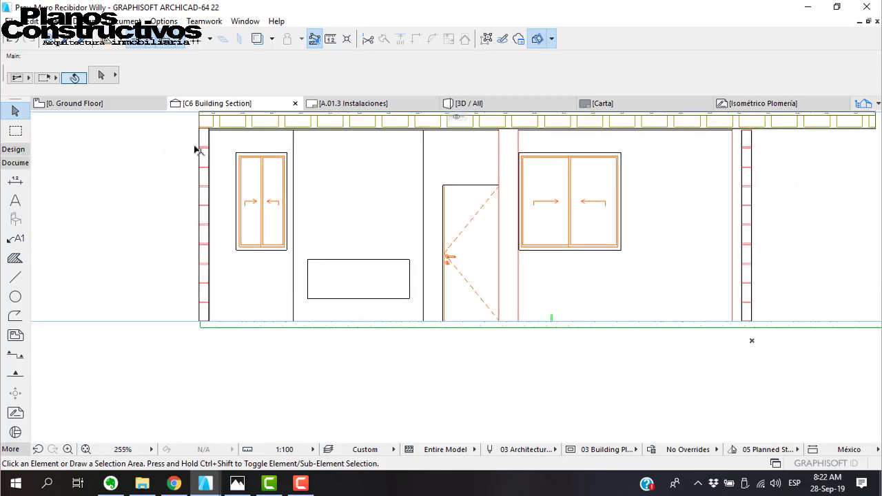
left_click(316, 261)
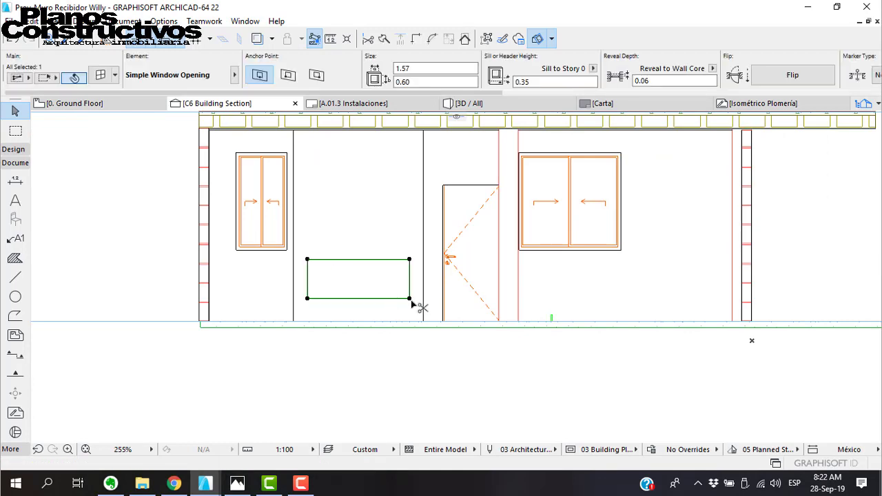
key("Escape")
- Return to the ground floor plan at the 2.00 wall, clear the section line selection and show the design tools
left_click(74, 104)
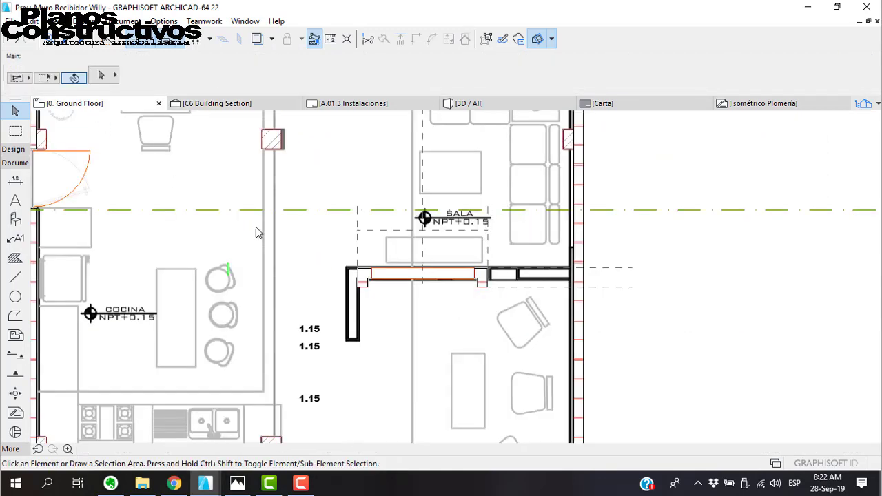
left_click(492, 288)
scroll(358, 283, "up", 3)
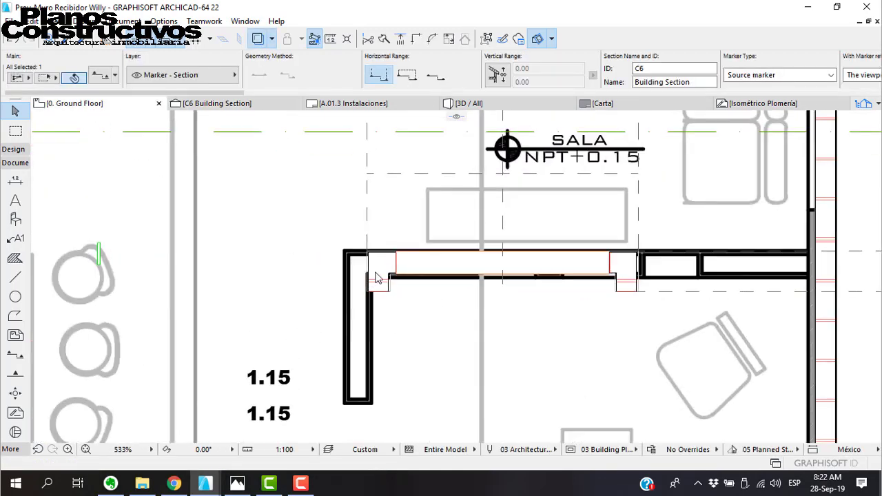
key("Escape")
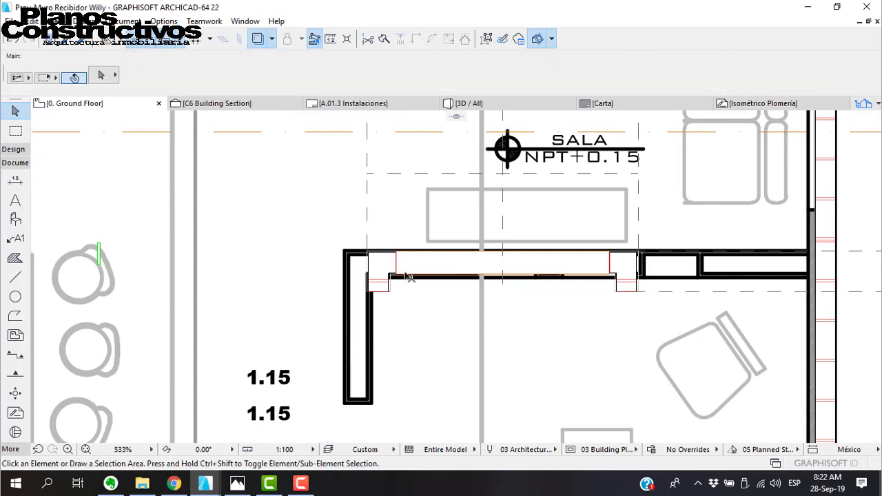
left_click(19, 151)
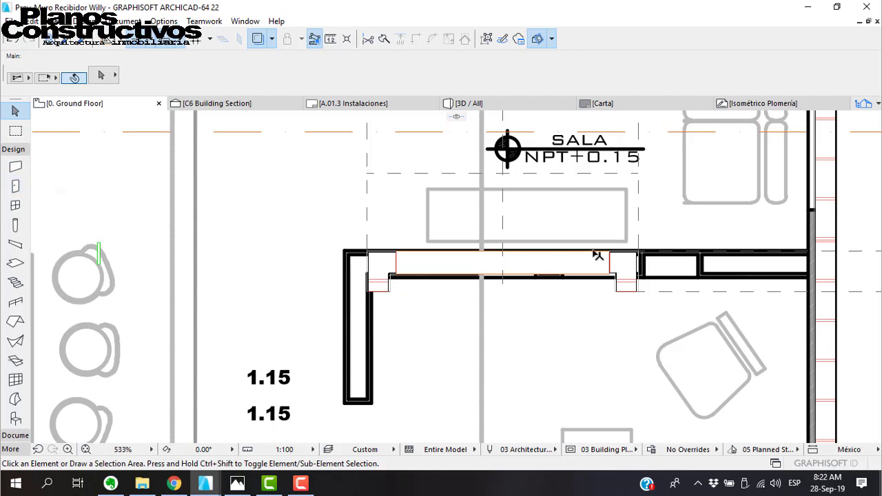
- Check the plan of 1. Story, return to 0. Ground Floor and look over the area around the 2.00 wall
right_click(90, 104)
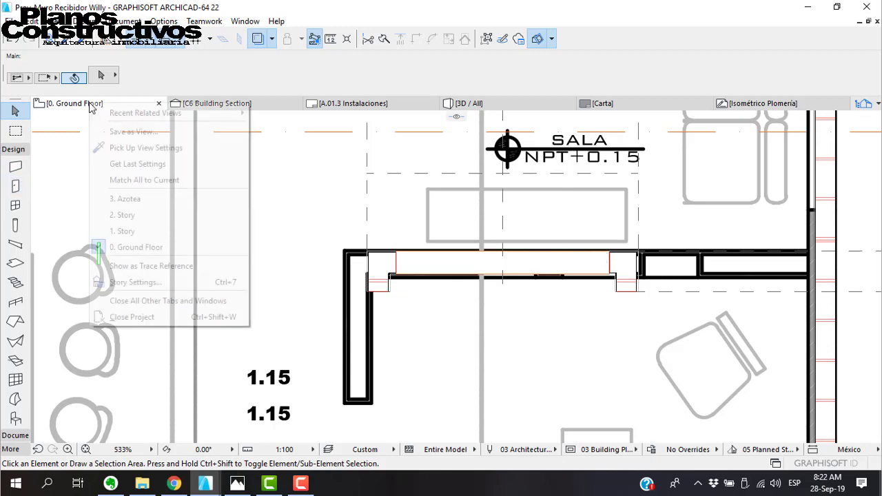
left_click(124, 231)
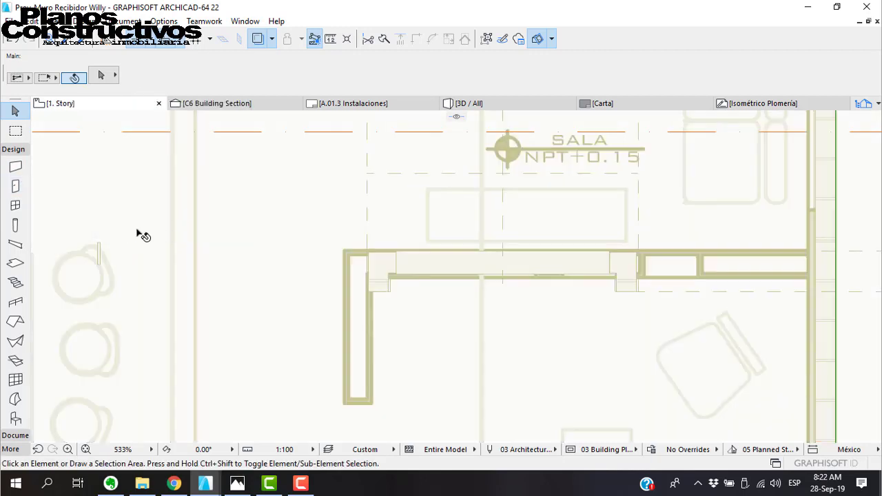
right_click(100, 105)
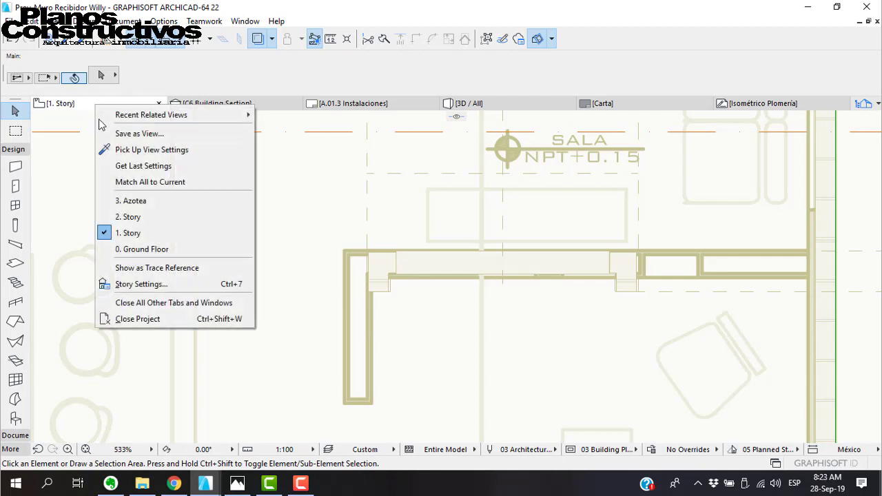
left_click(148, 248)
scroll(338, 238, "down", 2)
scroll(337, 238, "down", 2)
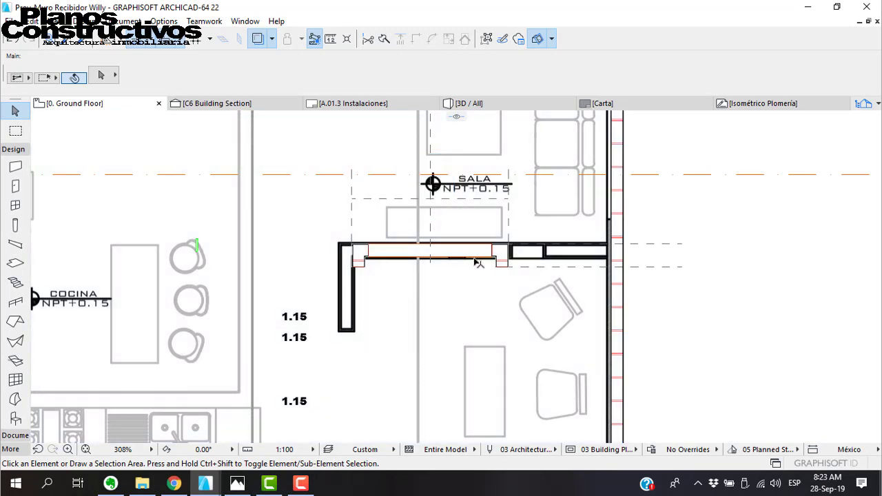
scroll(503, 227, "up", 2)
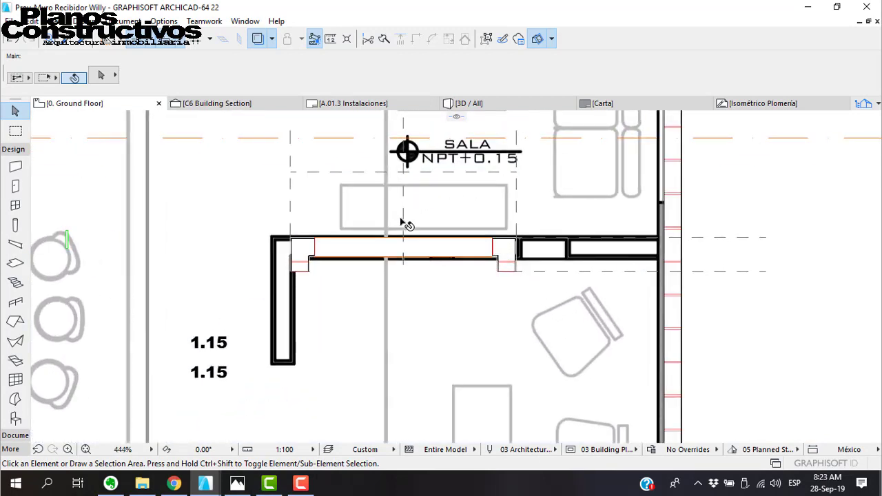
scroll(468, 222, "down", 2)
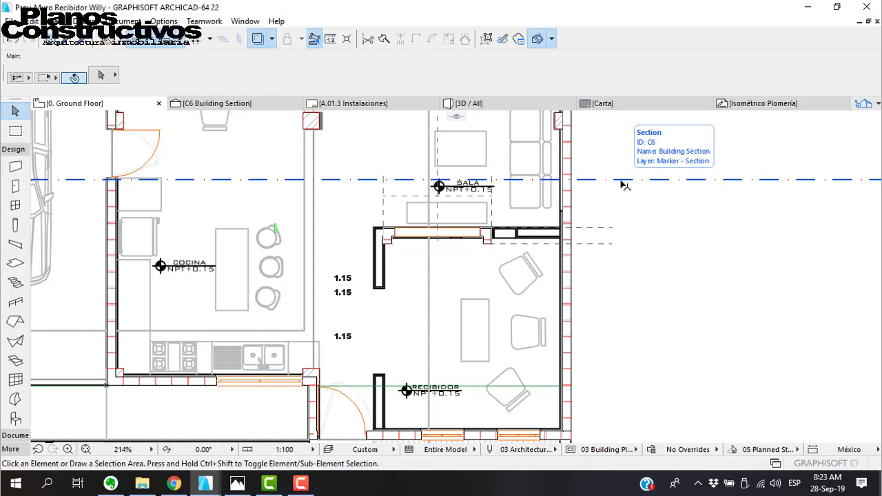
- Open section C6 with the current view settings and raise the door's top to the level of the neighbouring window heads
left_click(622, 181)
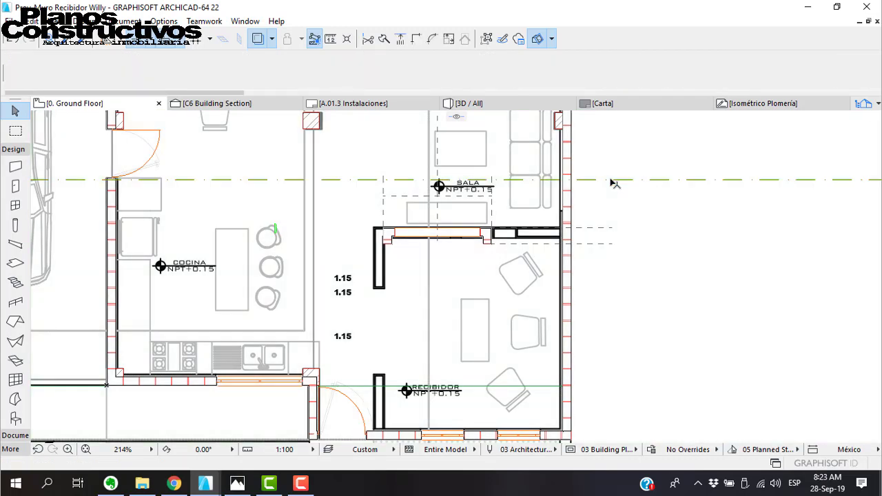
right_click(606, 185)
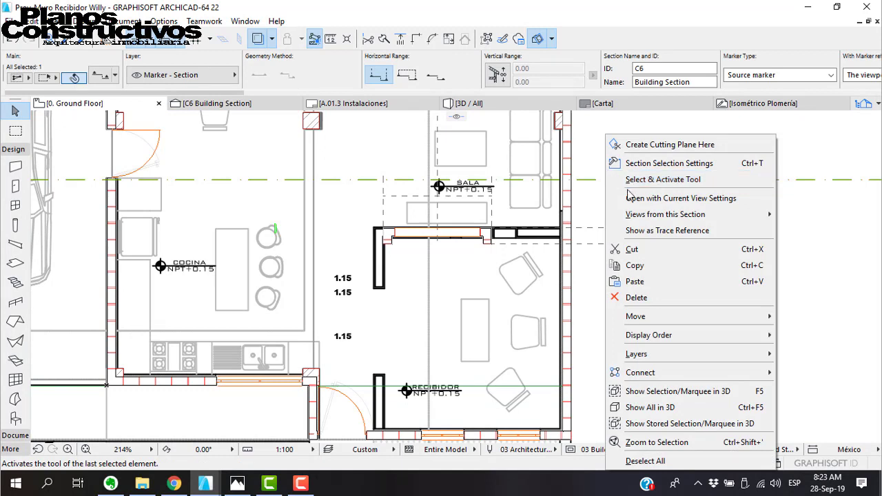
left_click(629, 198)
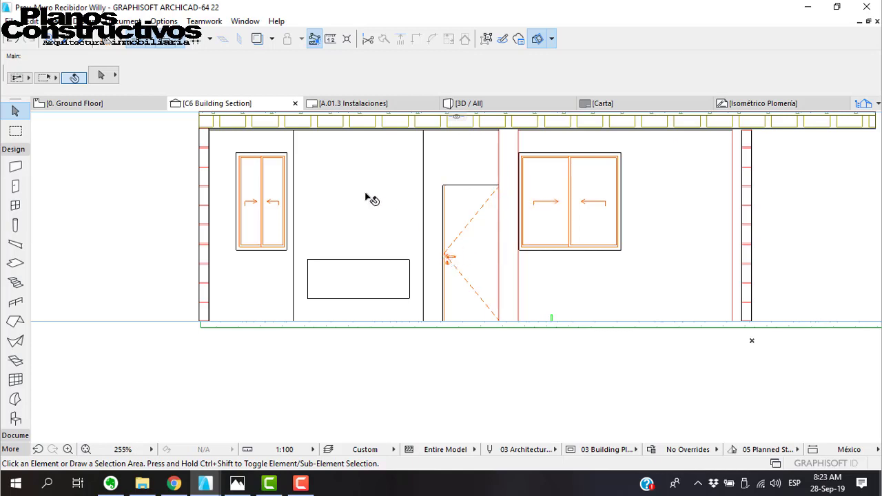
left_click(444, 185)
left_click(501, 186)
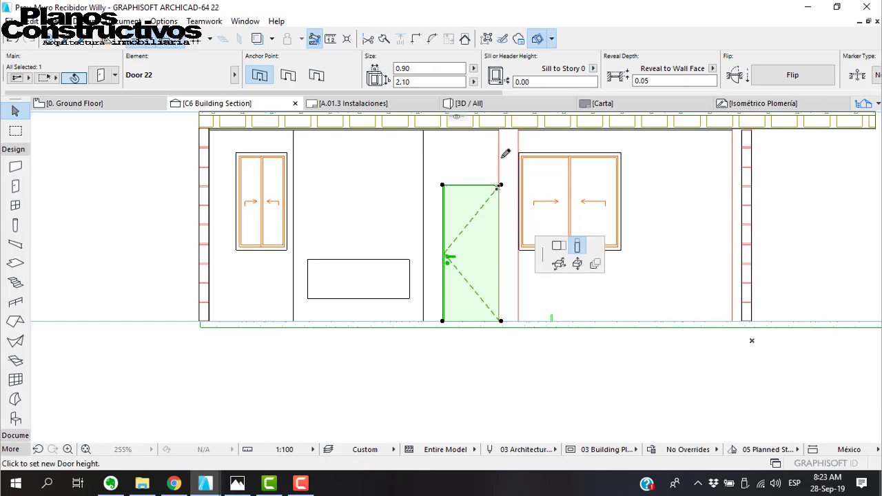
key("Escape")
key("Escape")
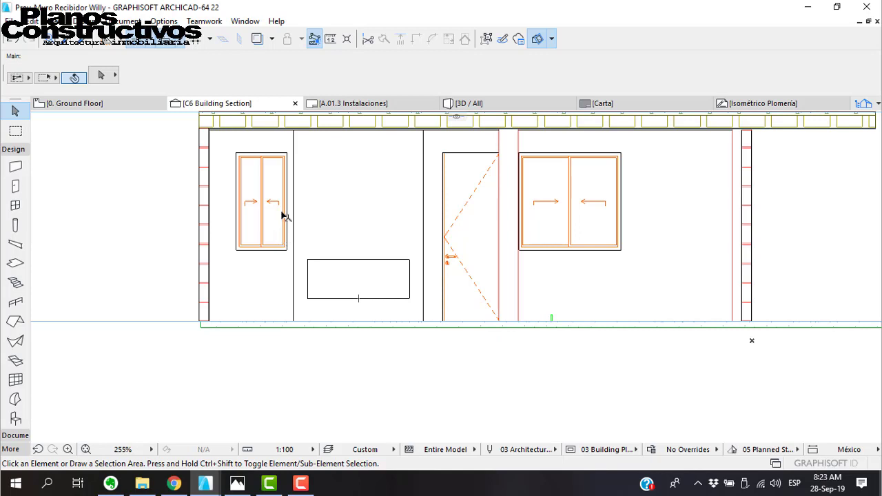
mouse_move(282, 217)
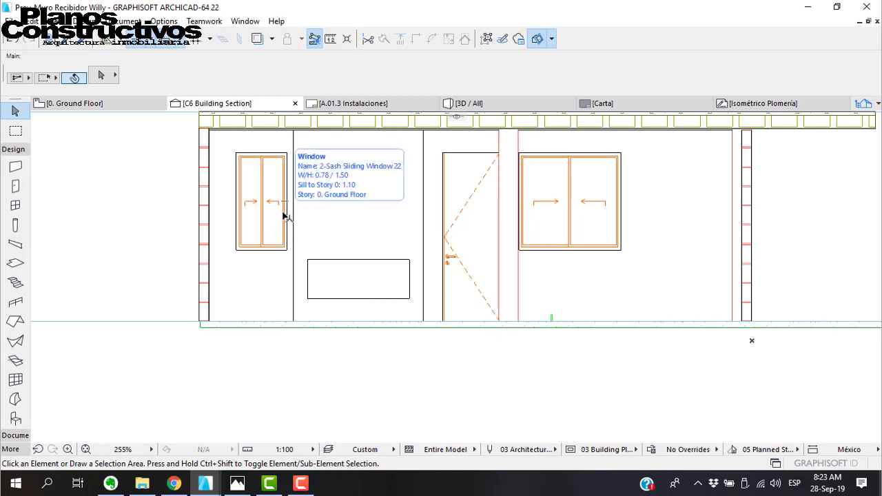
left_click(316, 211)
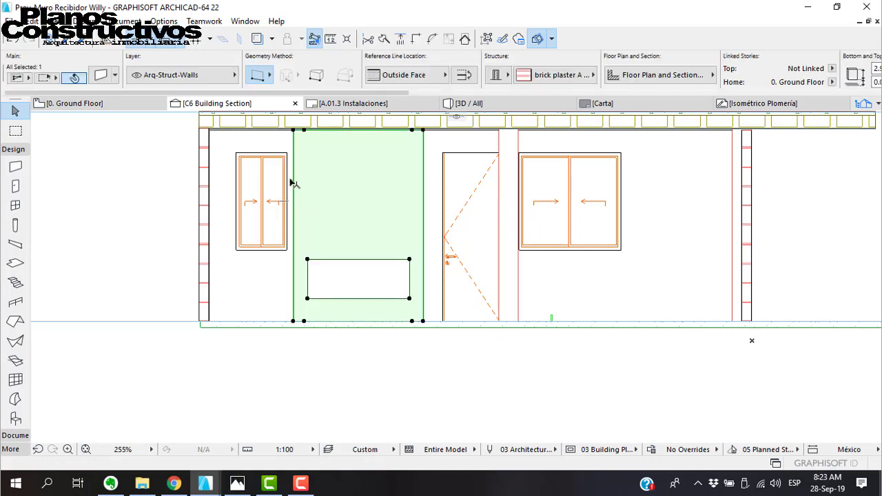
key("Escape")
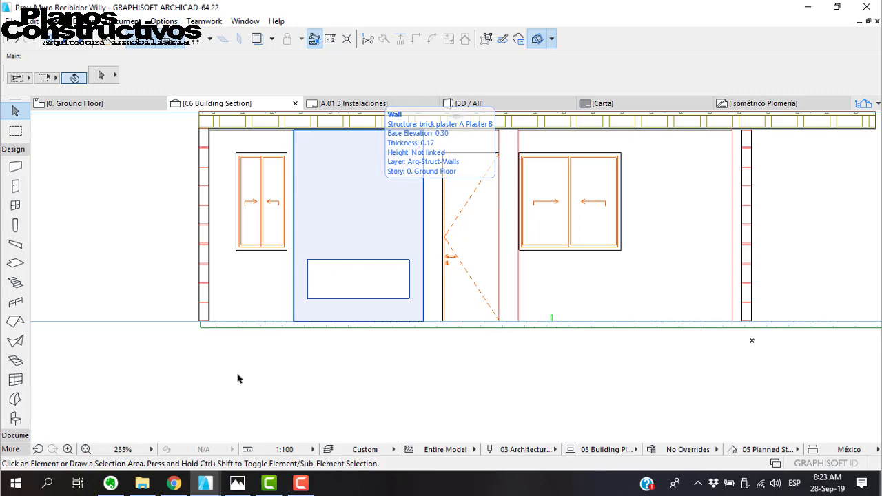
left_click(178, 484)
left_click(183, 485)
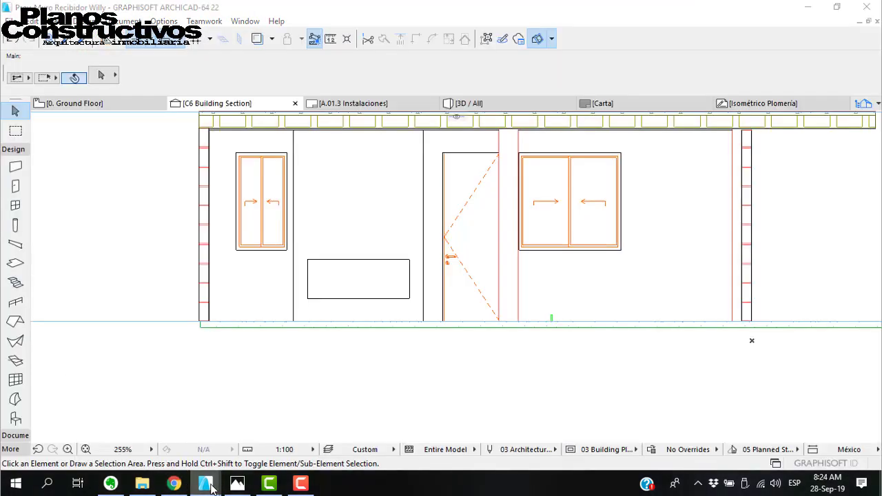
mouse_move(204, 484)
left_click(157, 463)
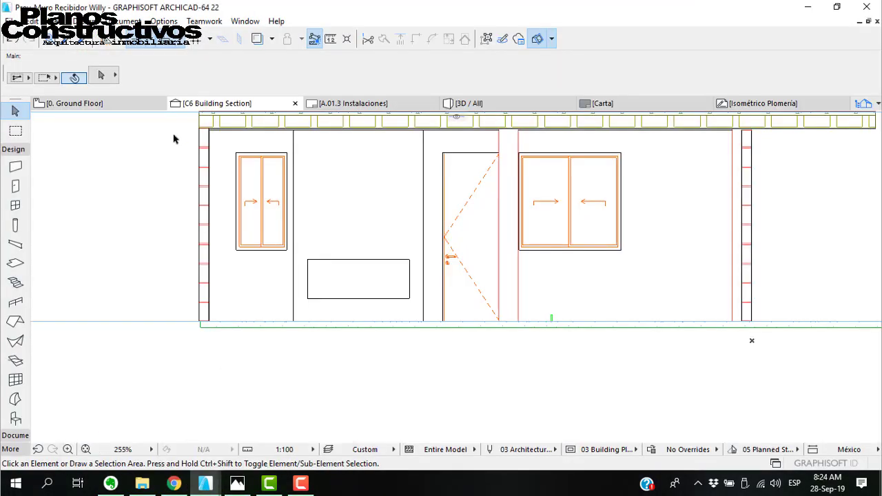
- Return to the ground floor plan and examine the circle illusion picture with the two orange discs placed beside the drawing
left_click(104, 105)
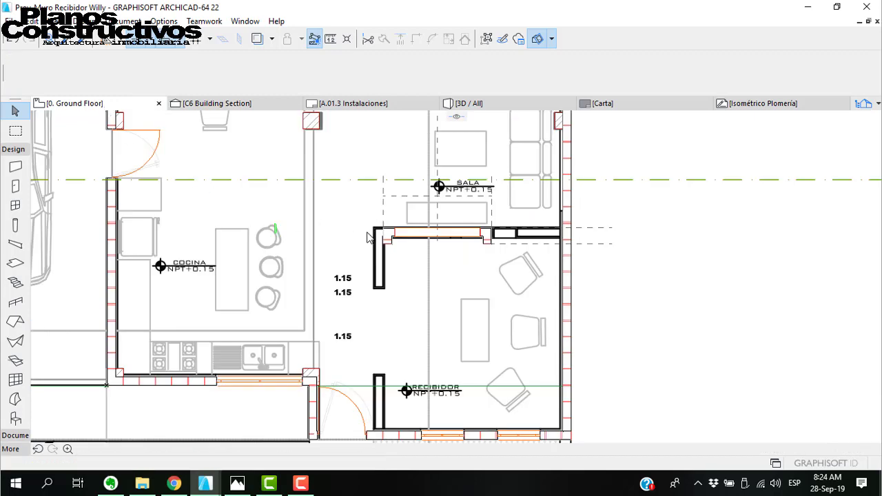
scroll(337, 266, "down", 3)
middle_click_drag(487, 210, 382, 407)
scroll(413, 350, "down", 5)
middle_click_drag(578, 188, 393, 295)
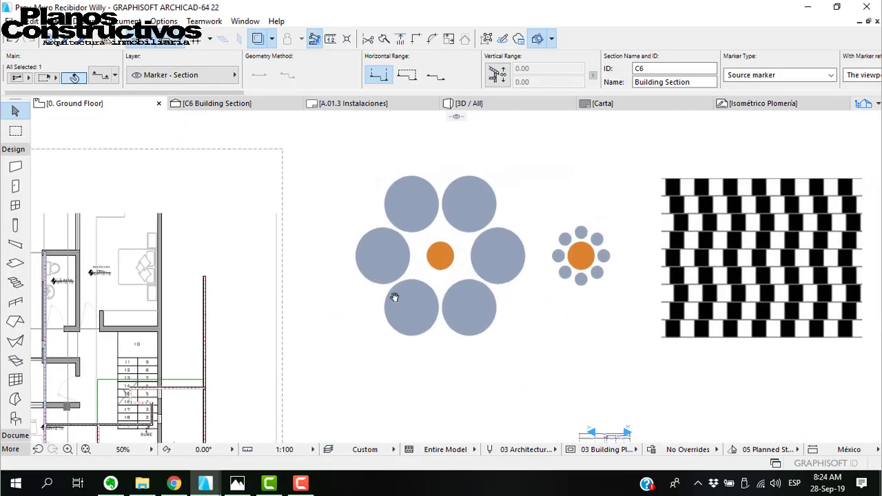
scroll(427, 279, "up", 4)
middle_click_drag(496, 260, 365, 301)
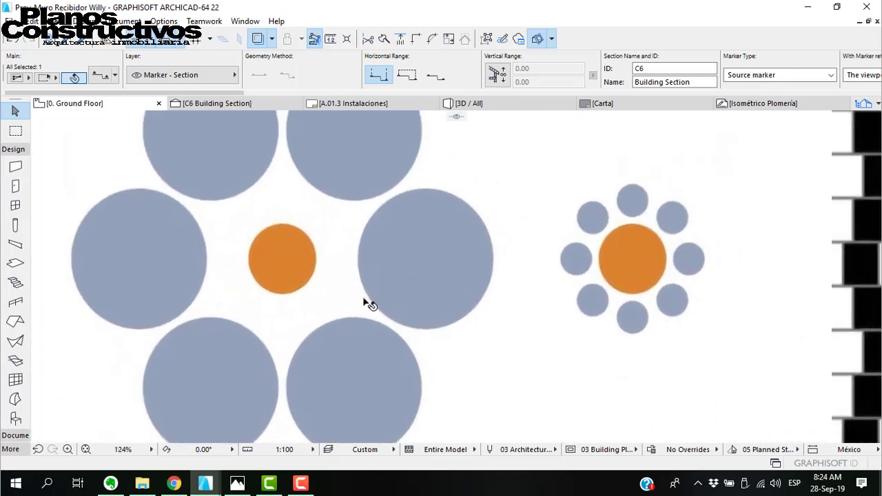
scroll(377, 302, "down", 1)
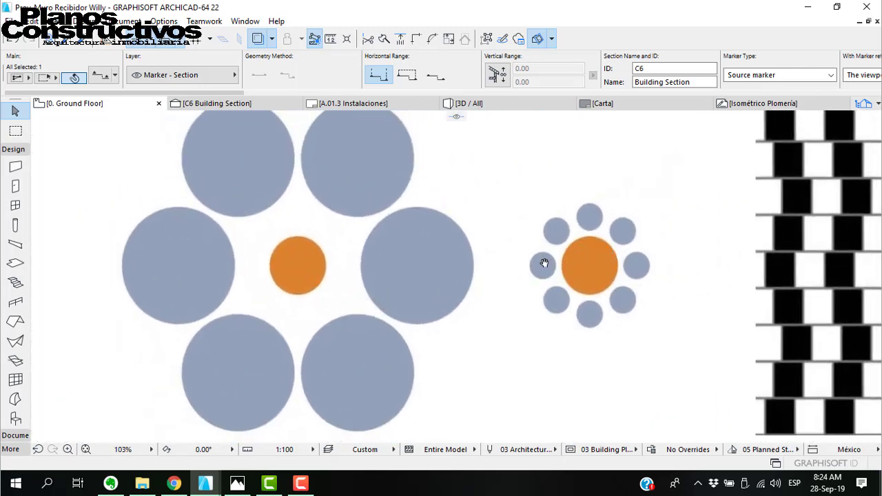
middle_click_drag(544, 264, 569, 267)
scroll(455, 258, "down", 1)
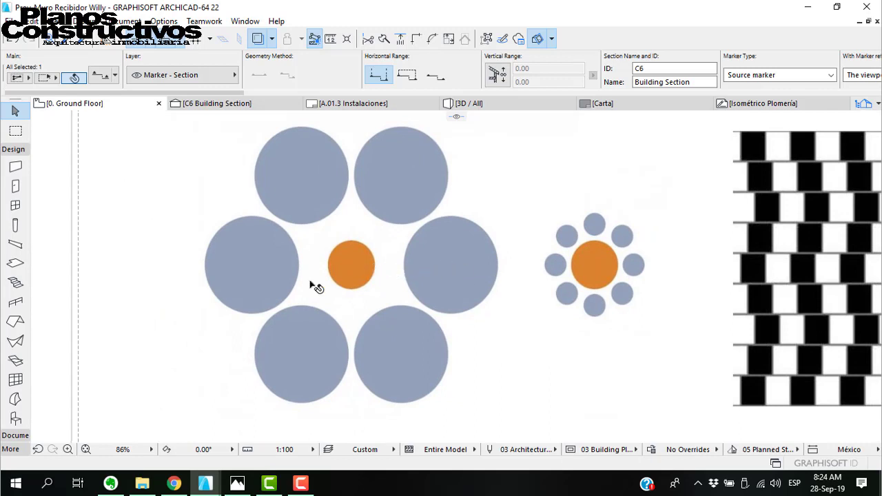
- Draw a horizontal line across the full width of the orange disc surrounded by the six large circles
left_click(16, 436)
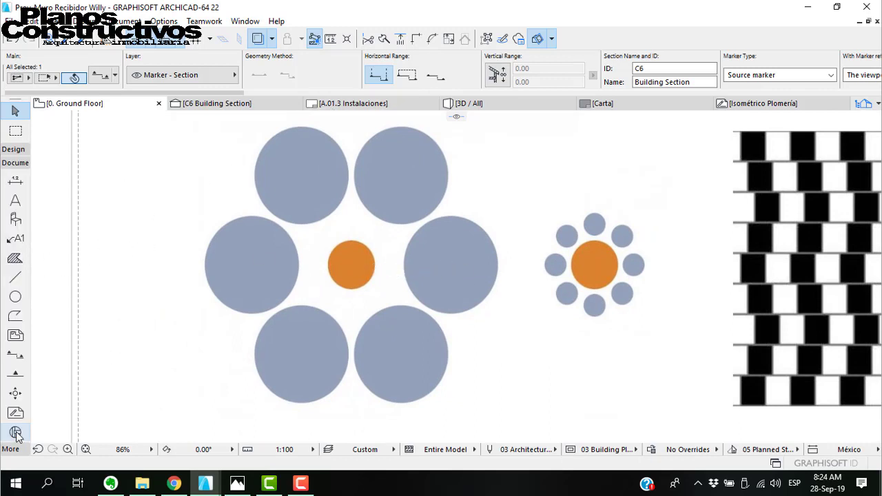
left_click(15, 276)
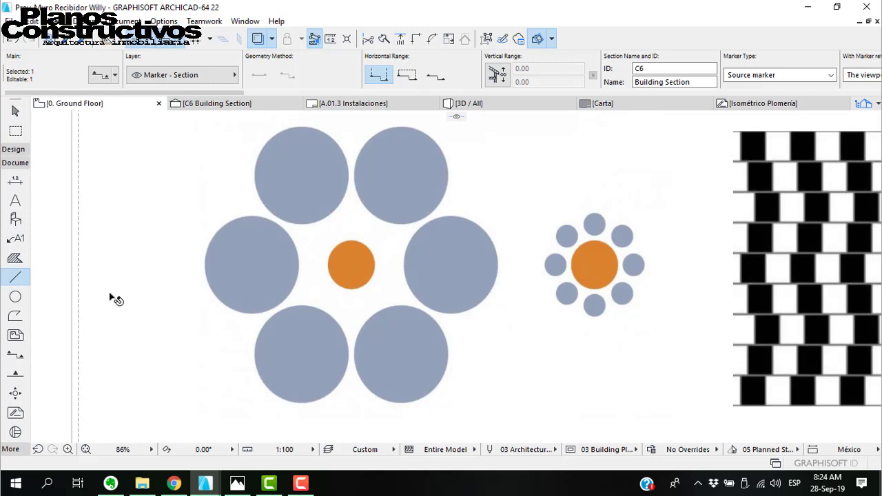
left_click(328, 261)
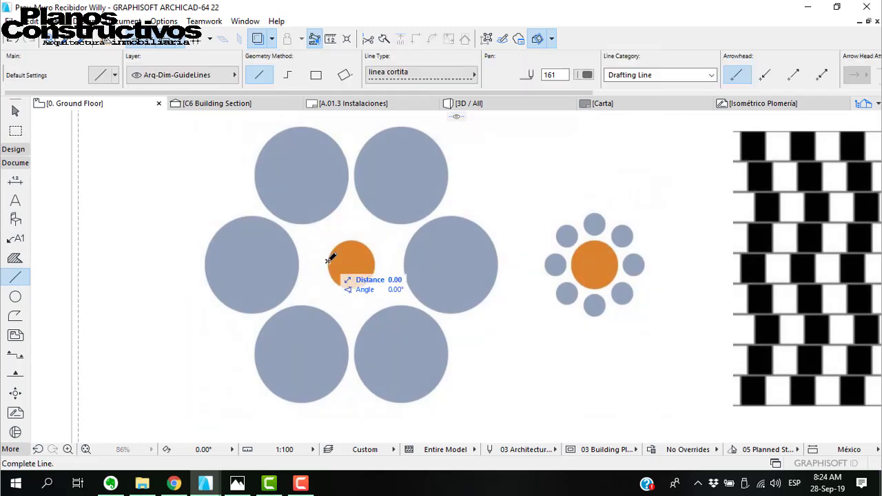
left_click(374, 261)
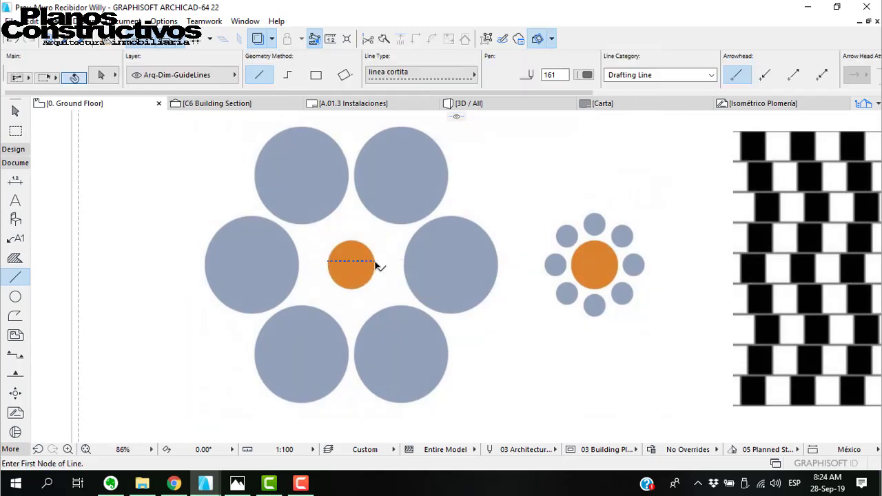
key("Escape")
- Move the line onto the orange disc surrounded by small circles, starting at its left edge, to compare the discs' widths
left_click(358, 261)
scroll(354, 268, "up", 3)
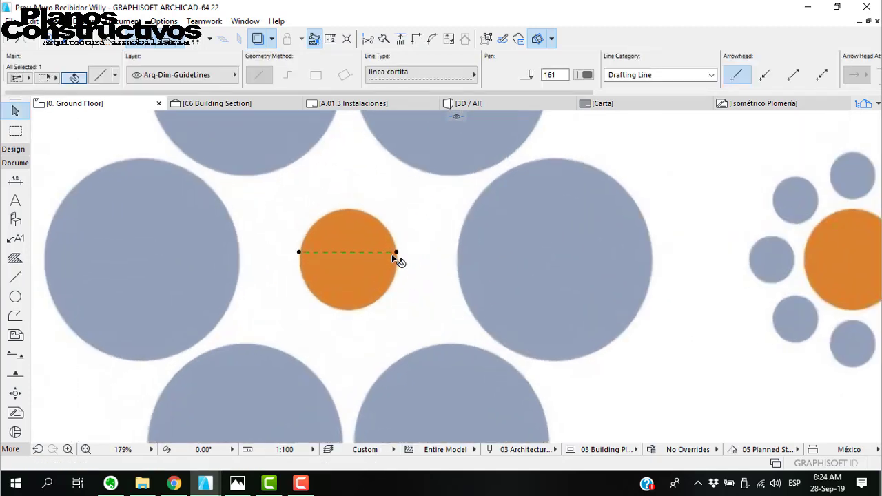
left_click_drag(395, 253, 396, 260)
scroll(289, 232, "down", 3)
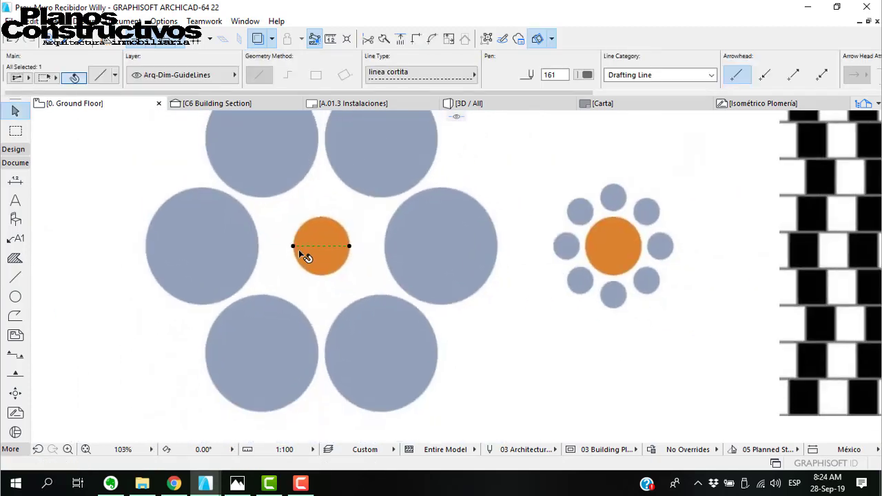
key("ctrl+d")
left_click(294, 246)
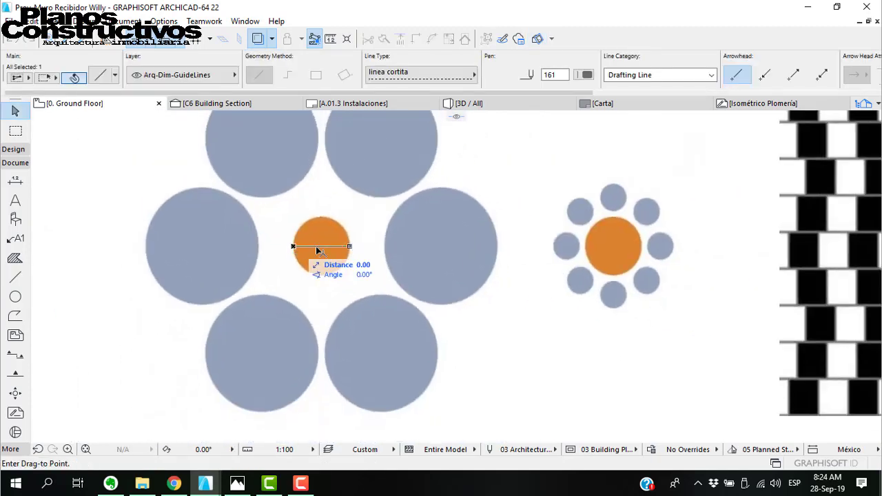
left_click(585, 246)
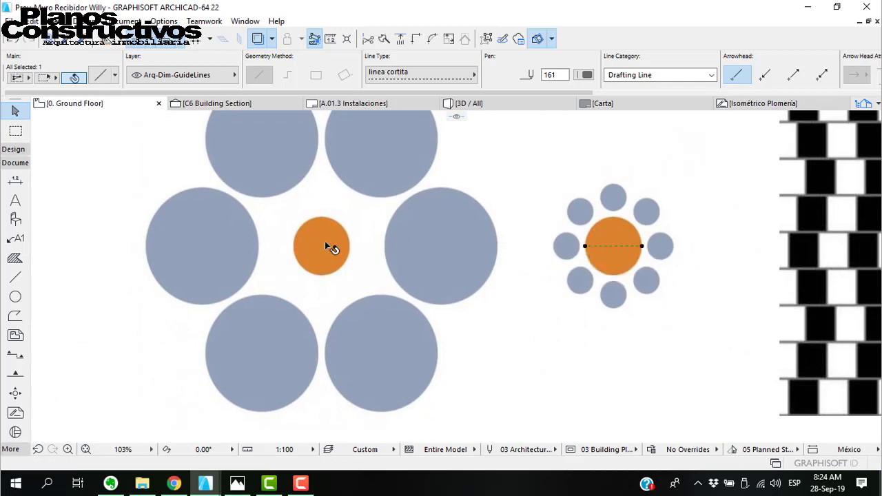
scroll(308, 257, "down", 4)
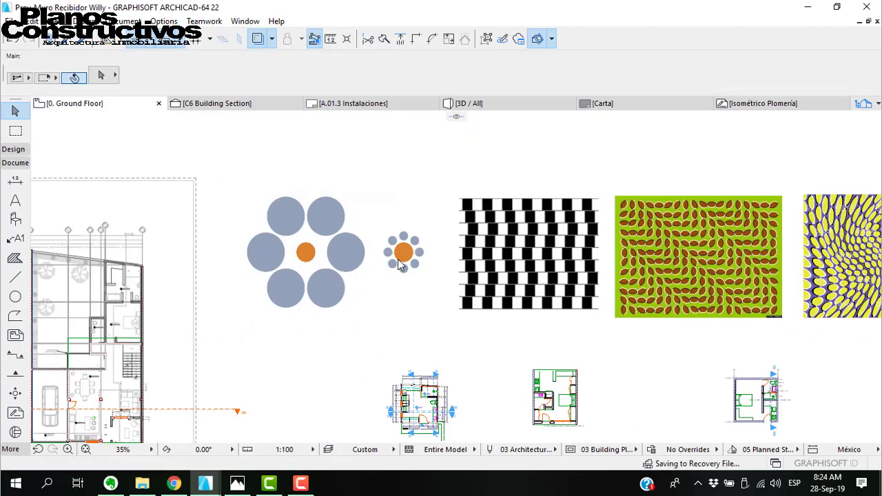
key("Escape")
- Examine the rows of the black-and-white checkered illusion picture, overlaying temporary freehand strokes across it and clearing them
scroll(586, 239, "up", 3)
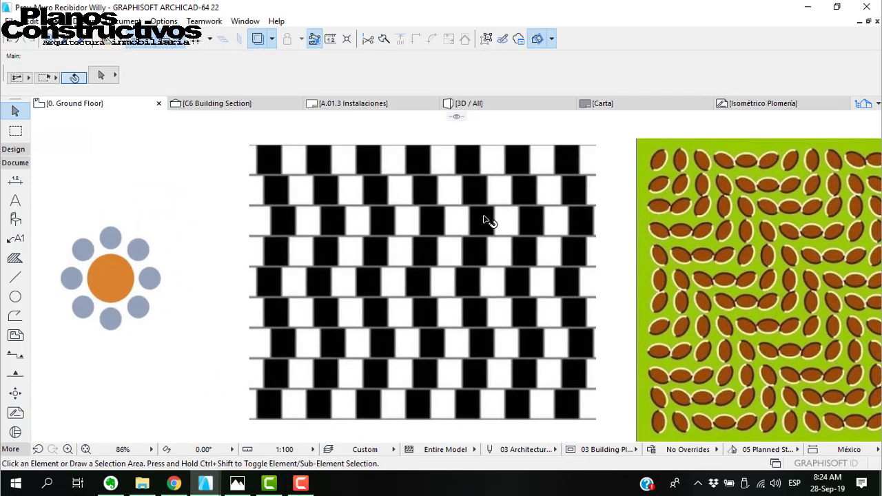
scroll(484, 220, "up", 1)
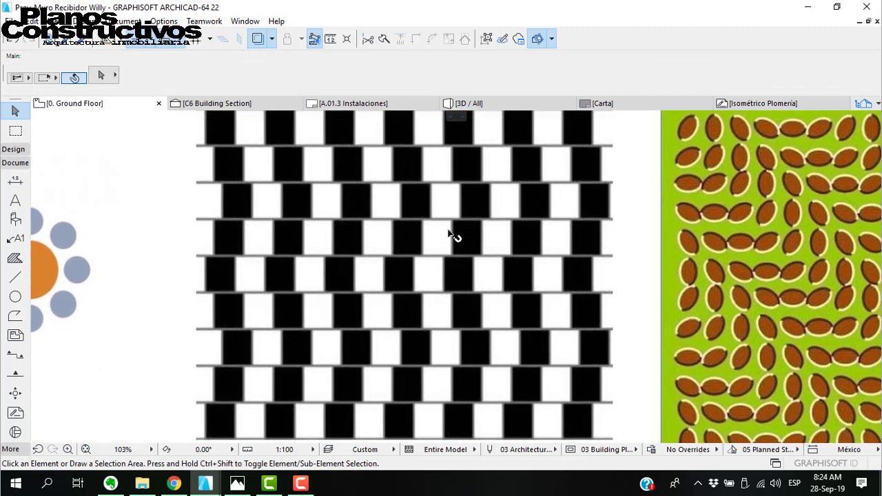
scroll(453, 235, "down", 2)
left_click(469, 196)
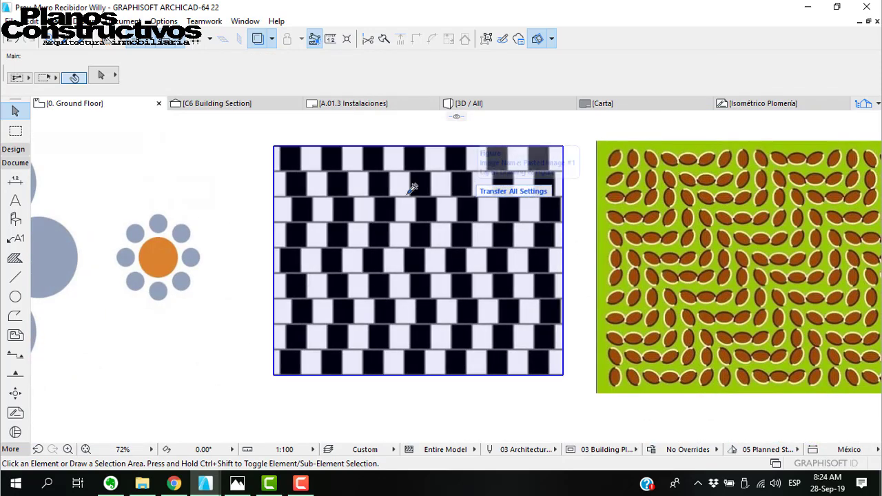
mouse_move(193, 138)
left_mouse_down()
mouse_move(544, 213)
mouse_move(164, 276)
left_mouse_up()
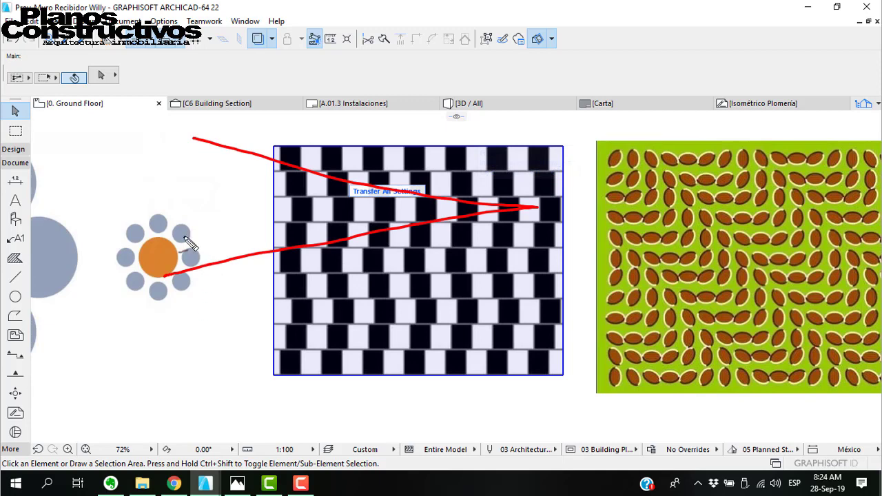
left_click_drag(182, 235, 586, 252)
mouse_move(132, 317)
left_mouse_down()
mouse_move(394, 292)
mouse_move(616, 257)
left_mouse_up()
key("Escape")
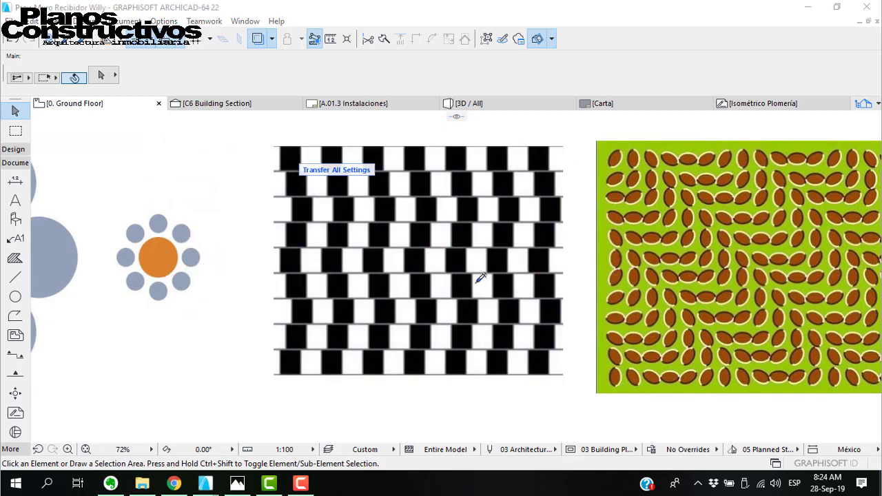
- Draw a horizontal line just above the black-and-white checkered picture, spanning slightly beyond its full width
left_click(15, 277)
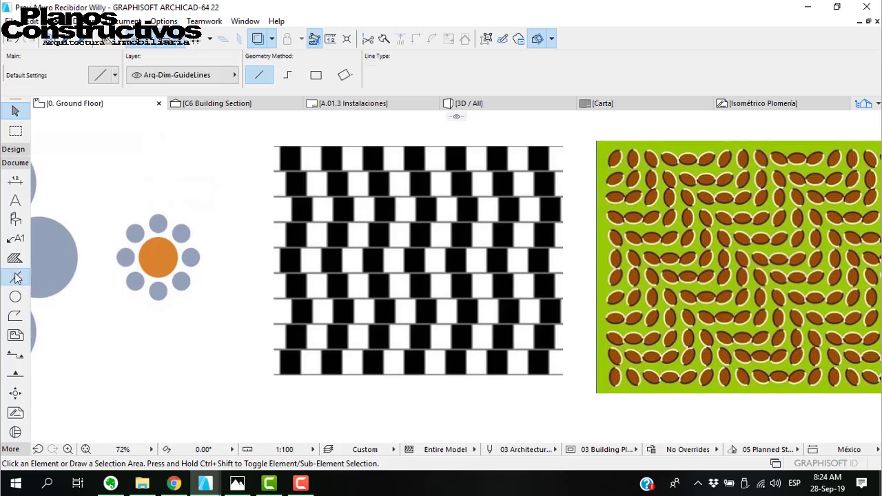
left_click(263, 139)
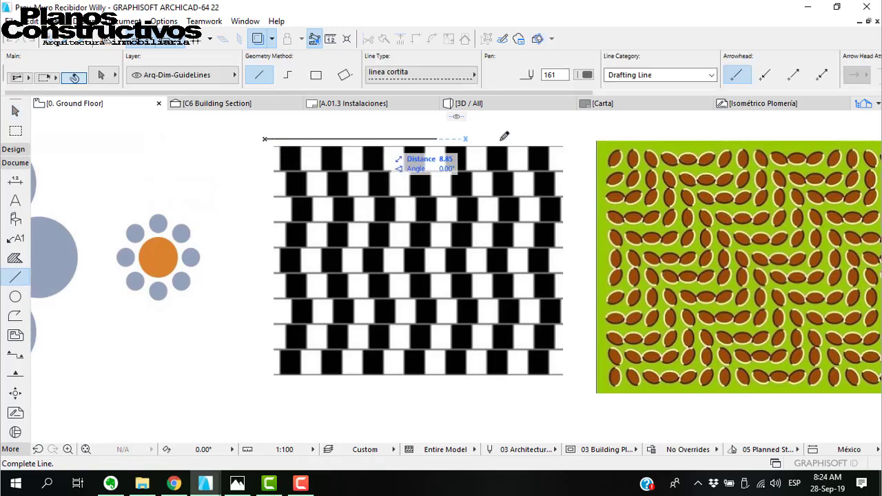
left_click(584, 140)
key("Escape")
- Move the new line straight down onto the top edge of the checkered picture's first row
left_click(581, 140)
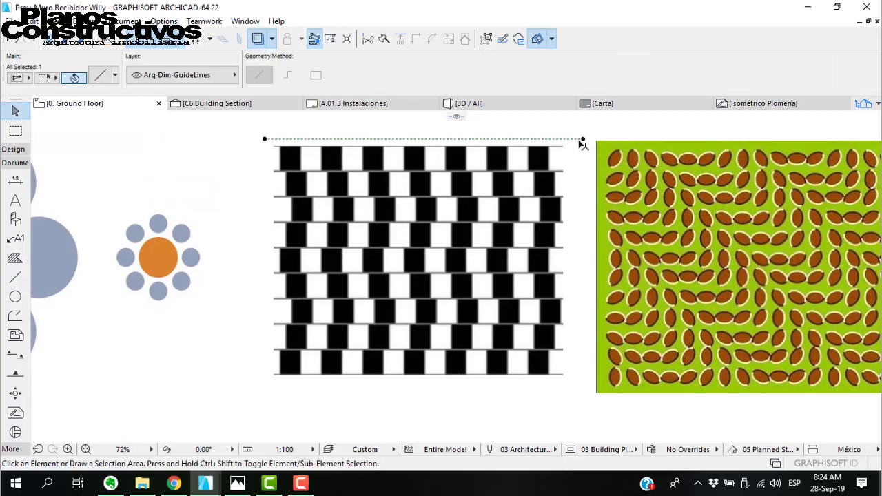
scroll(582, 142, "up", 4)
key("ctrl+d")
left_click(587, 135)
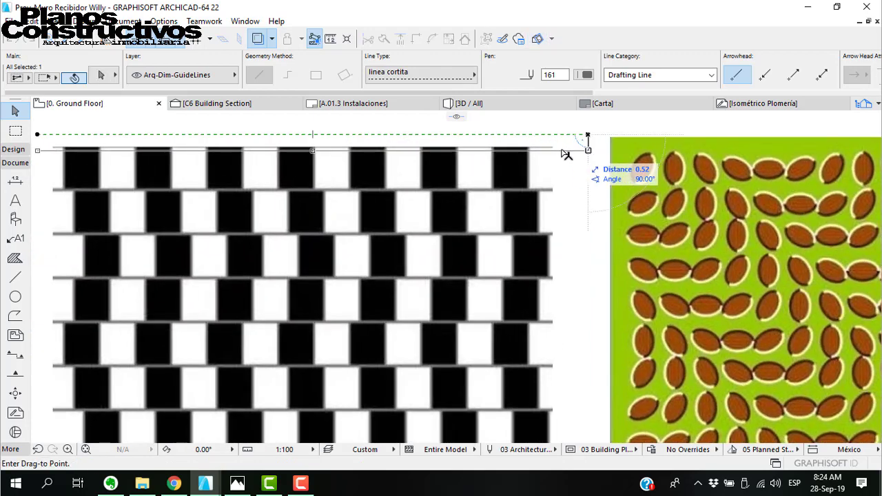
left_click(587, 146)
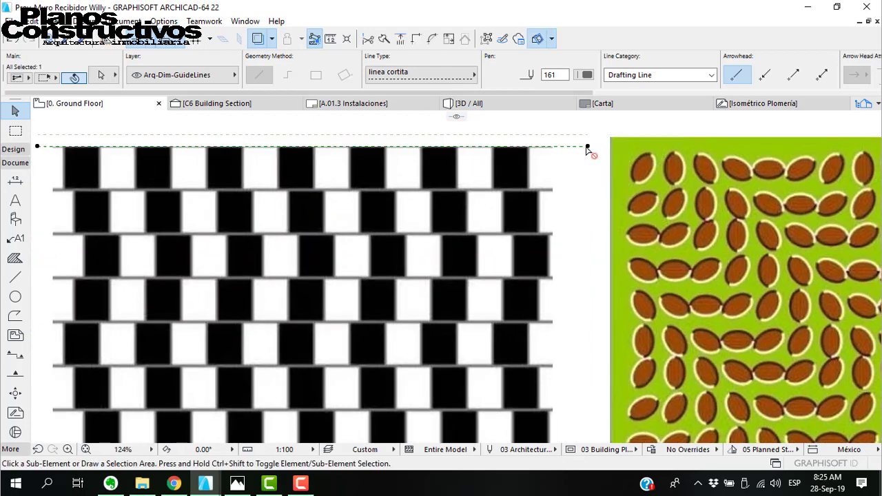
- Copy the line vertically onto the next two row boundaries of the checkered picture
left_click(587, 147)
key("ctrl")
left_click(560, 189)
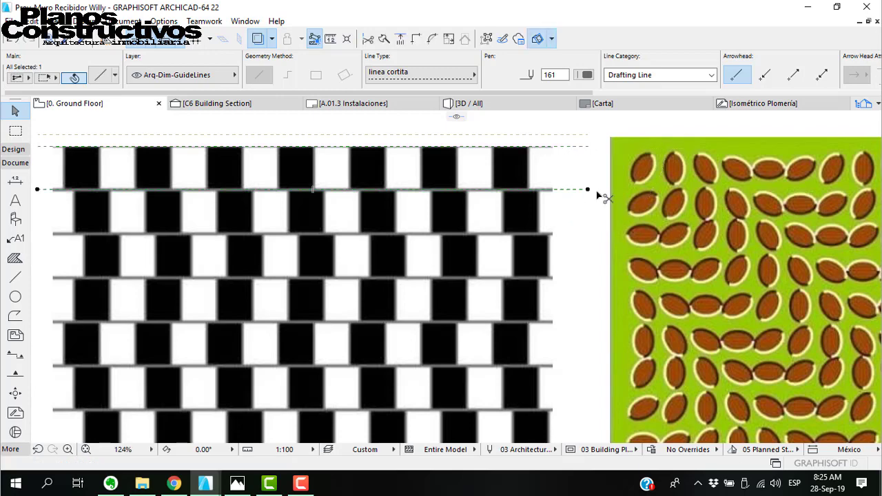
left_click(586, 189)
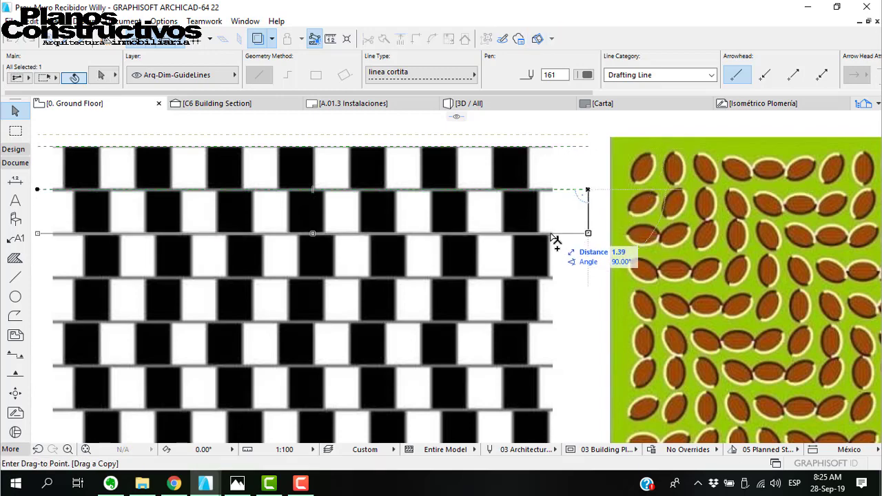
left_click(553, 234)
- Copy the two lowest lines together straight down three times, two rows apart, until they reach the top of the last checkered row
scroll(587, 148, "down", 3)
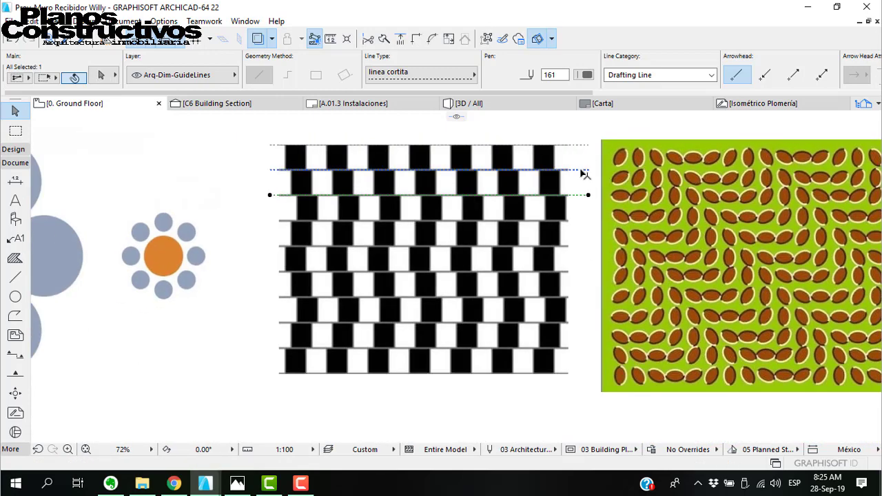
left_click(587, 169)
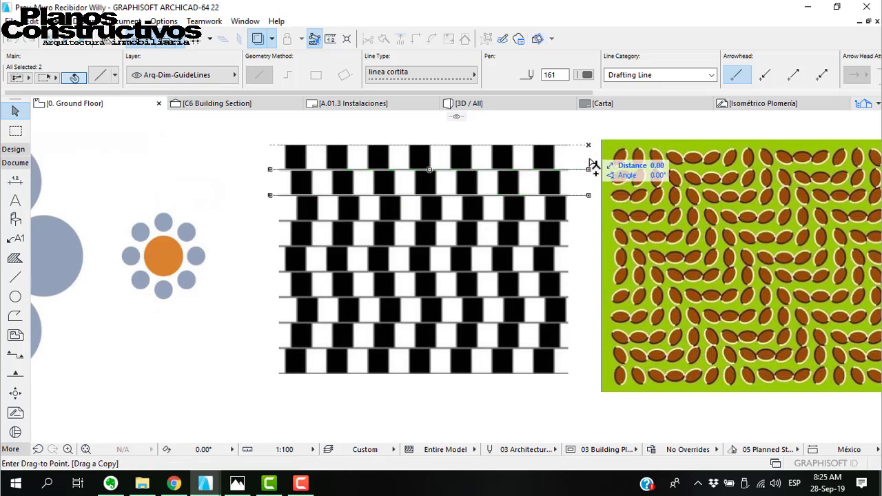
left_click(588, 196)
key("ctrl+shift+d")
left_click(587, 195)
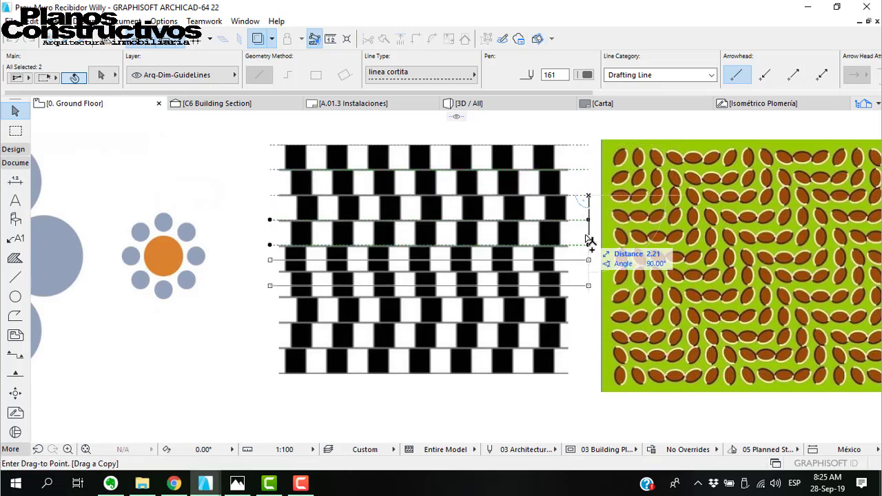
left_click(587, 245)
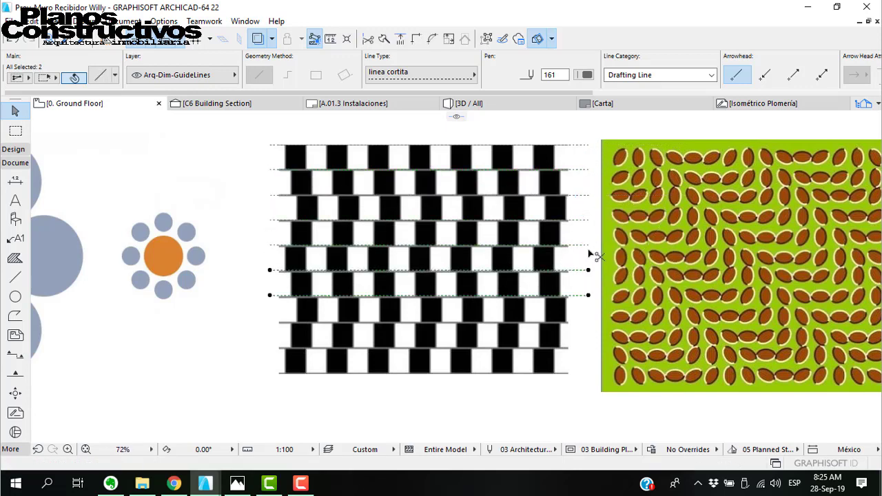
key("ctrl+shift+d")
left_click(587, 245)
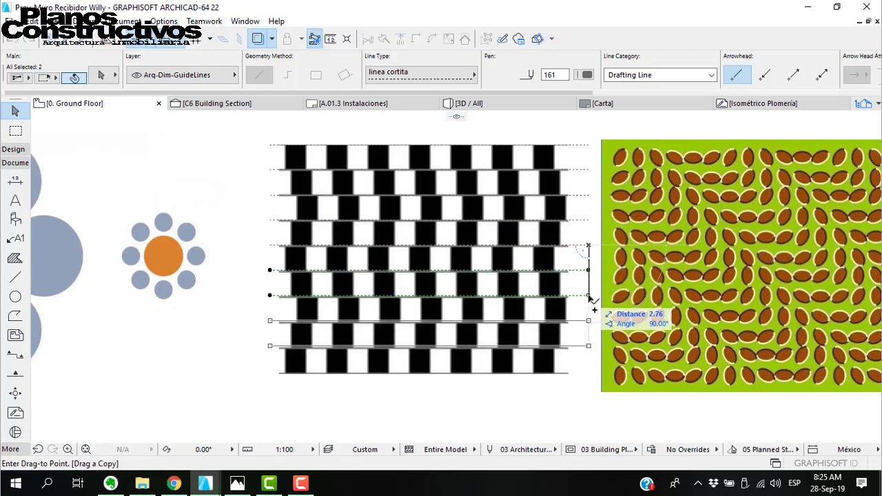
left_click(587, 296)
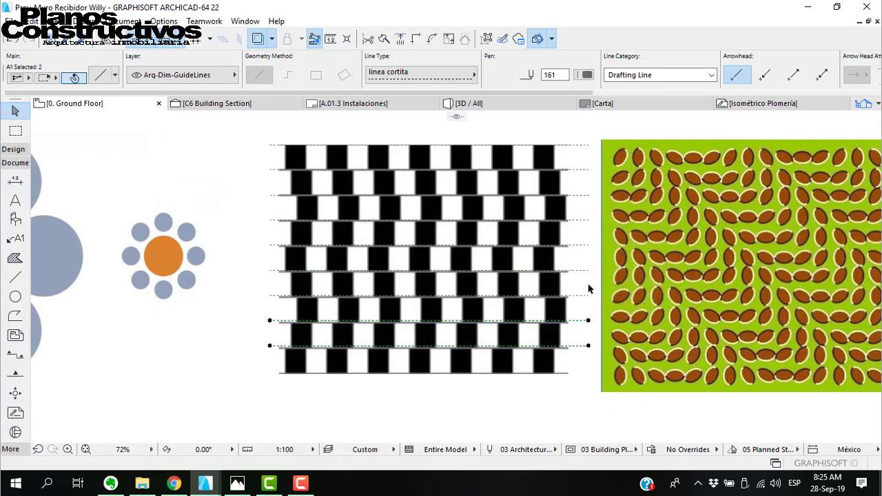
- Move the two lowest lines straight down about 0.14 onto the grey row boundaries of the checkered picture
scroll(575, 359, "up", 3)
scroll(577, 352, "up", 3)
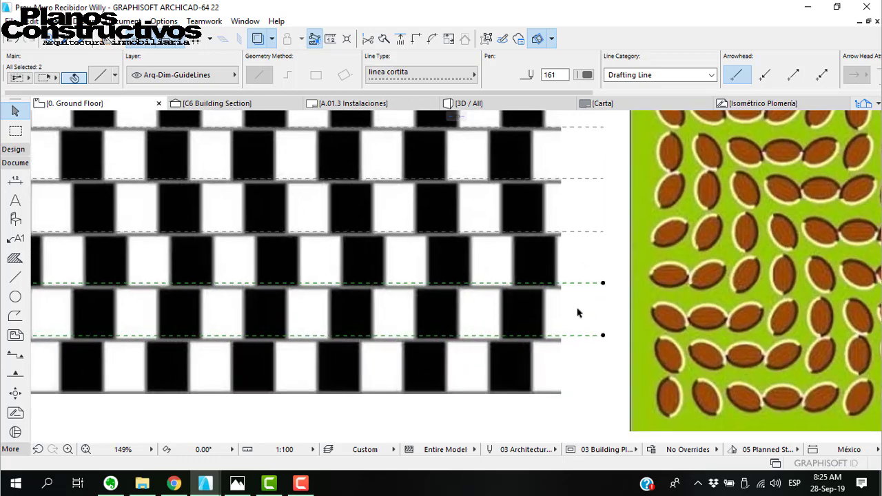
key("ctrl+d")
left_click(603, 284)
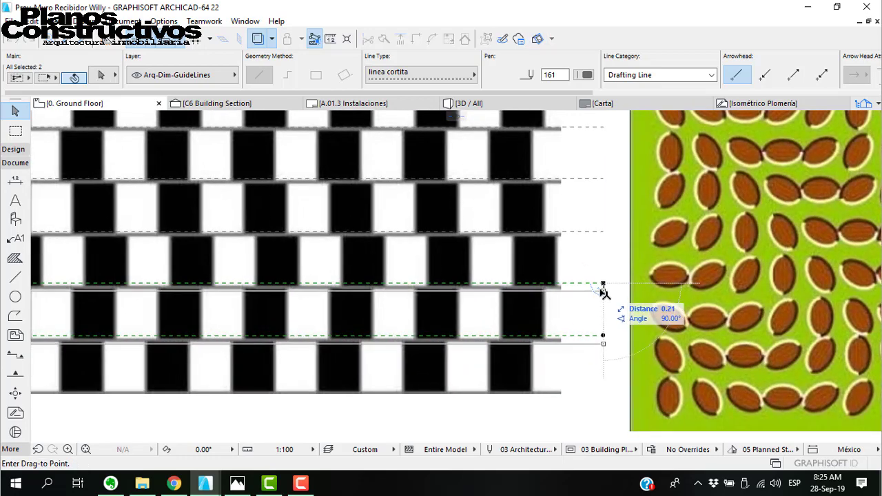
scroll(604, 286, "up", 8)
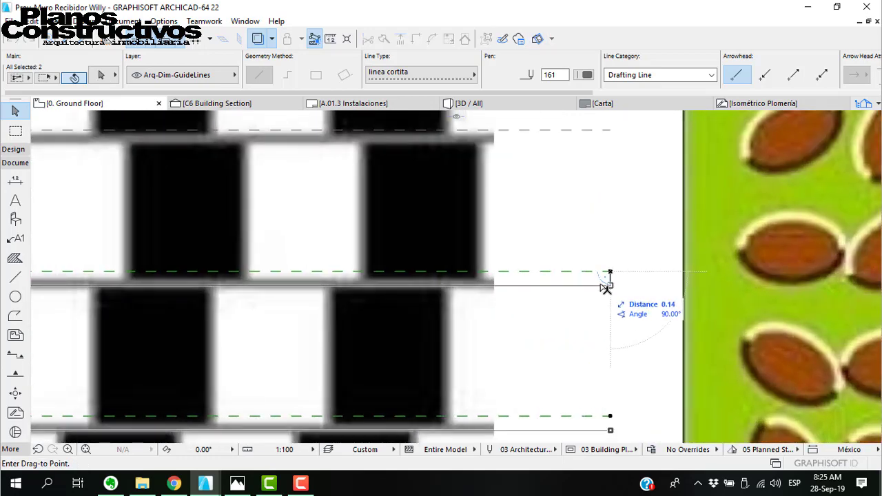
left_click(606, 288)
- Examine the checkered rows against the drawn lines, followed by the green leaf and the yellow-and-purple oval illusion pictures
scroll(585, 228, "down", 5)
scroll(513, 307, "down", 5)
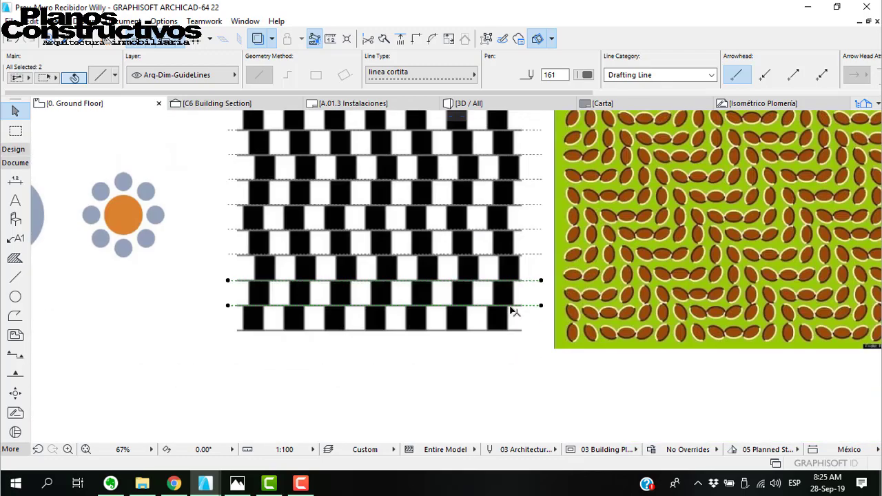
scroll(510, 300, "up", 2)
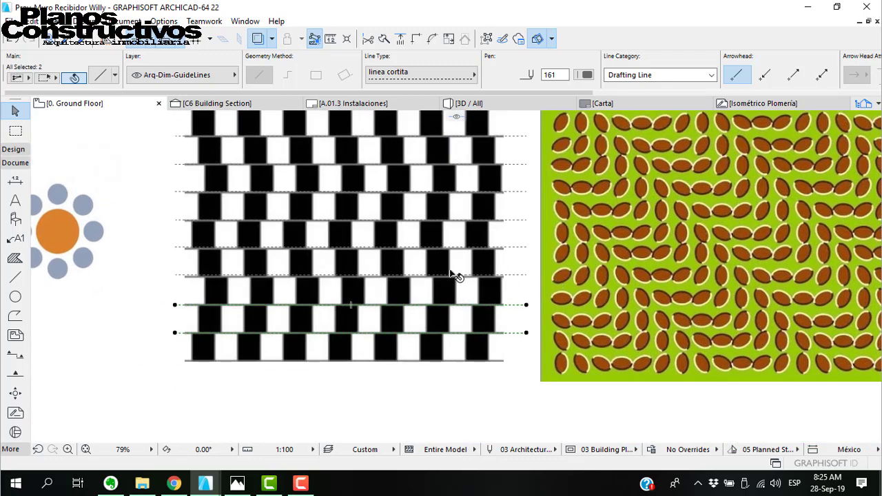
scroll(403, 301, "down", 2)
middle_click_drag(626, 276, 486, 297)
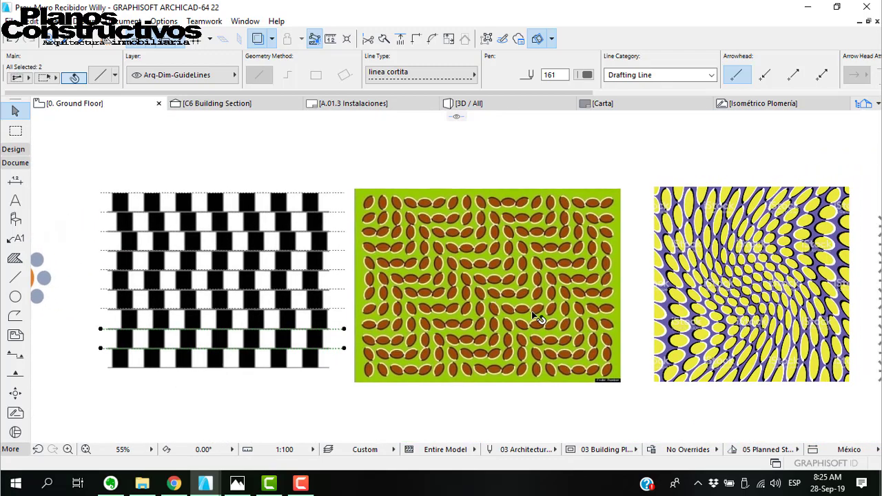
scroll(533, 313, "up", 2)
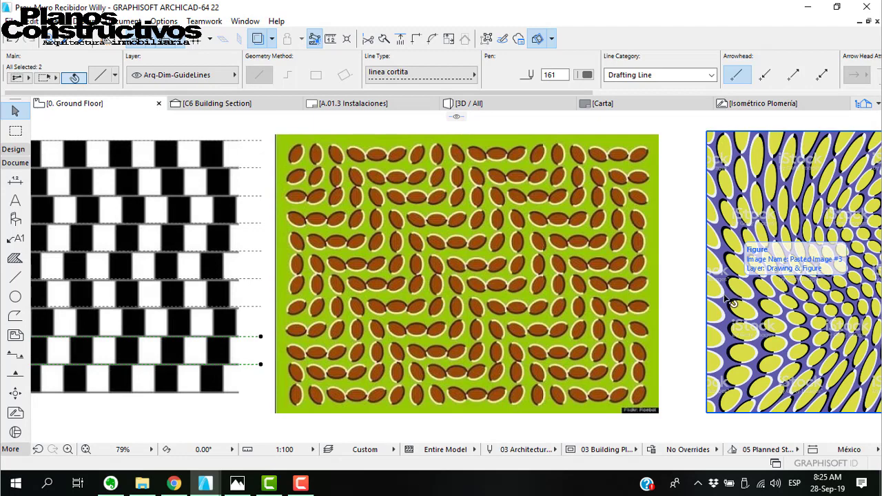
middle_click_drag(675, 304, 440, 299)
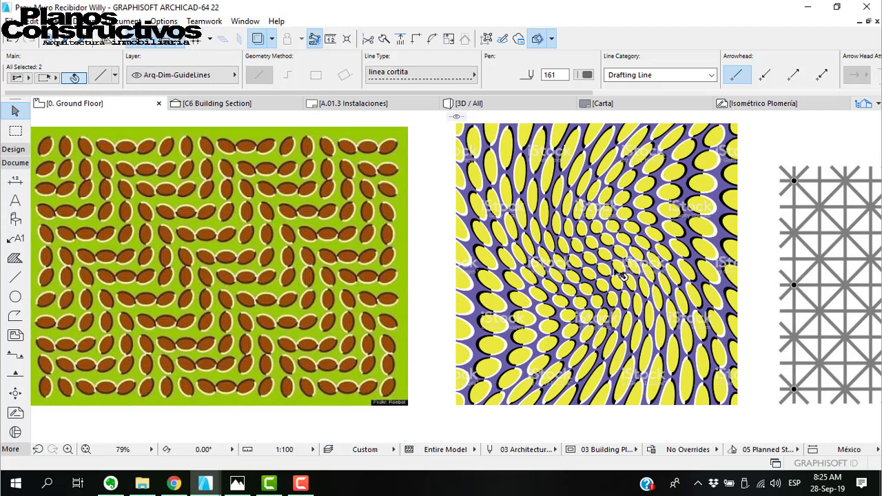
- Circle the centres of the yellow-and-purple oval picture and the green leaf picture with temporary freehand marks, and clear them
key("ctrl+alt+d")
left_click_drag(541, 233, 570, 253)
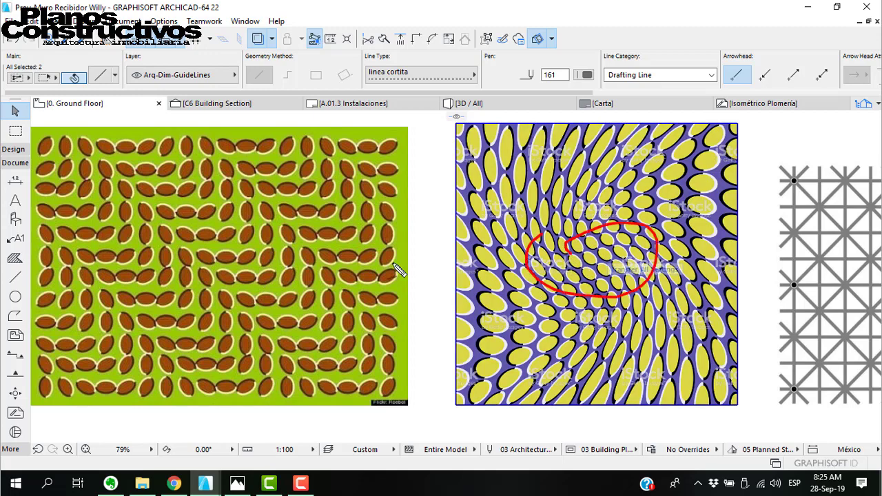
mouse_move(240, 210)
left_mouse_down()
mouse_move(187, 268)
mouse_move(131, 233)
left_mouse_up()
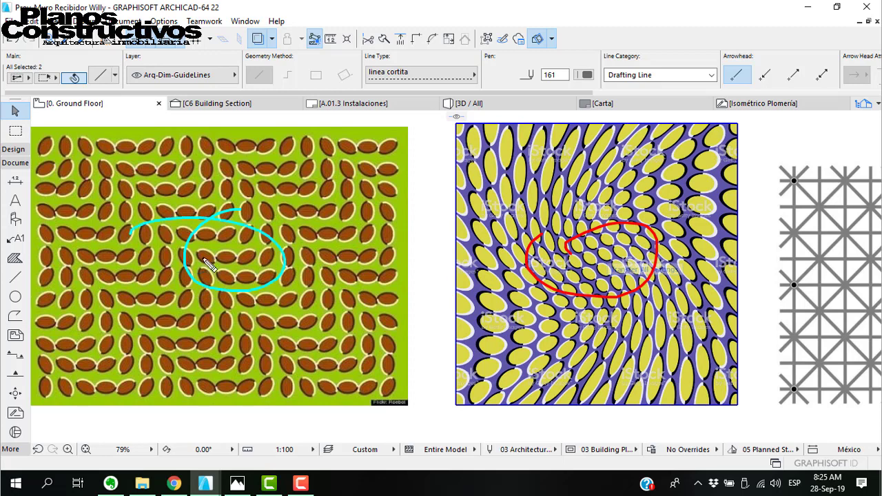
key("Escape")
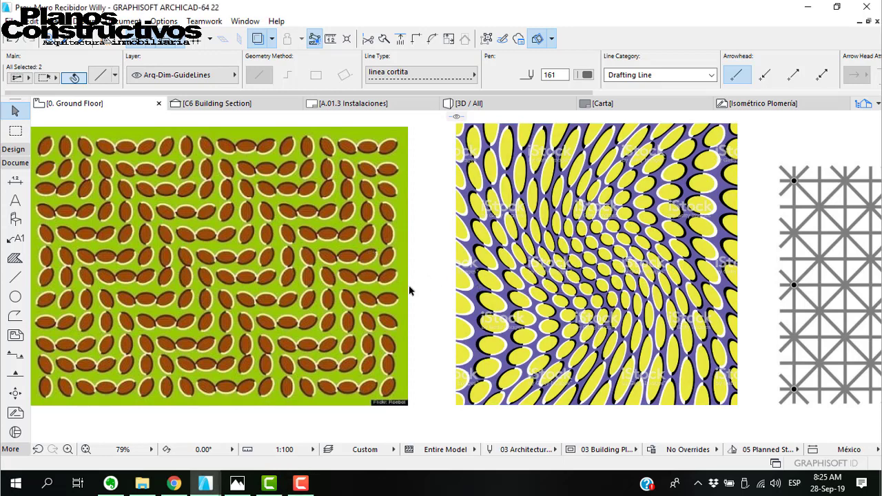
- Examine the grey grid illusion picture, marking its upper and middle rows of black dots with temporary horizontal strokes
scroll(308, 300, "down", 3)
middle_click_drag(624, 296, 494, 319)
scroll(463, 315, "up", 4)
scroll(463, 312, "up", 2)
scroll(488, 312, "down", 2)
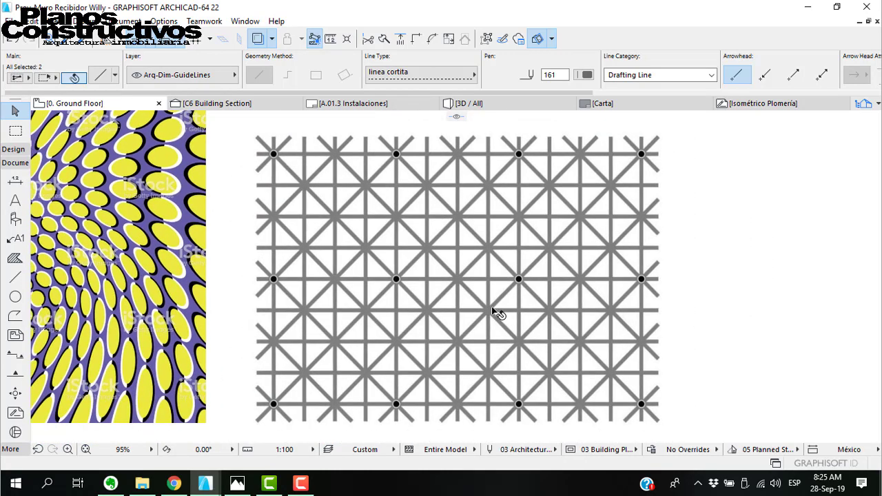
scroll(492, 307, "right", 7)
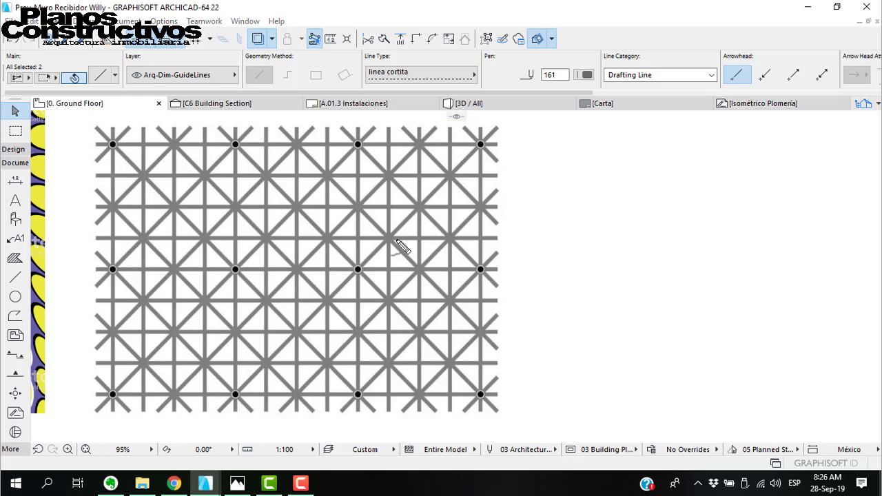
left_click(112, 144)
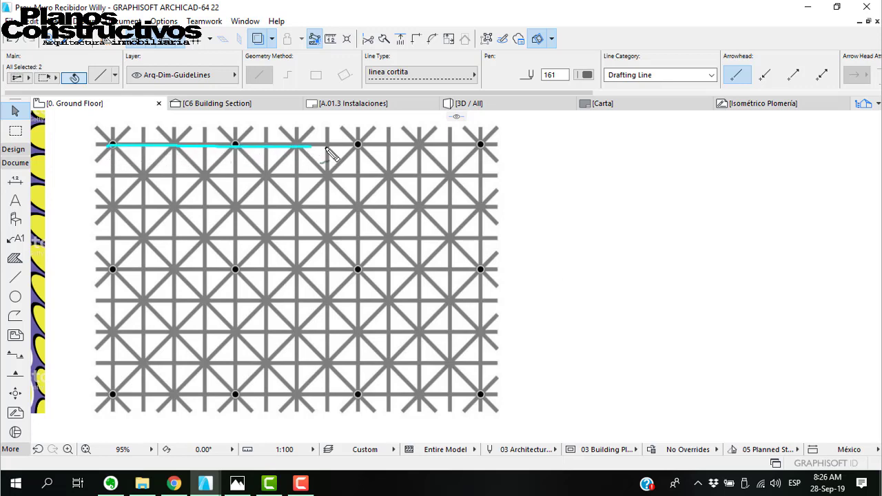
left_click(452, 148)
left_click(112, 269)
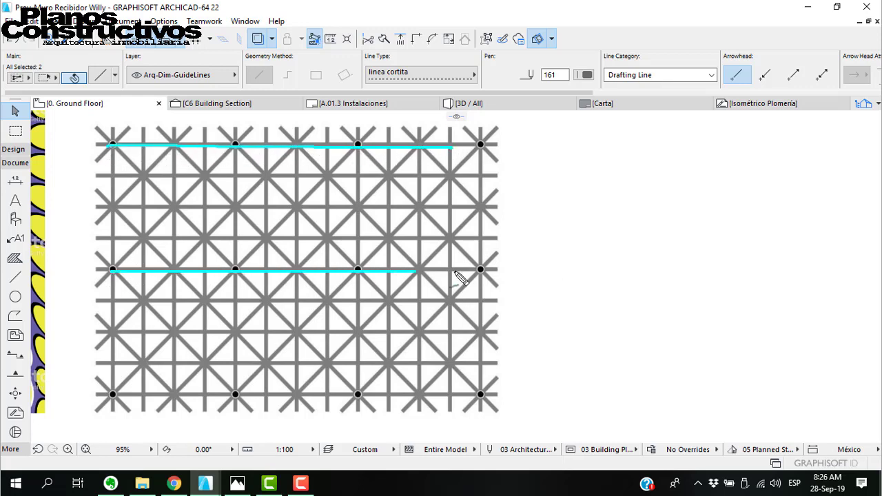
left_click(482, 270)
left_click(112, 395)
left_click_drag(373, 394, 480, 394)
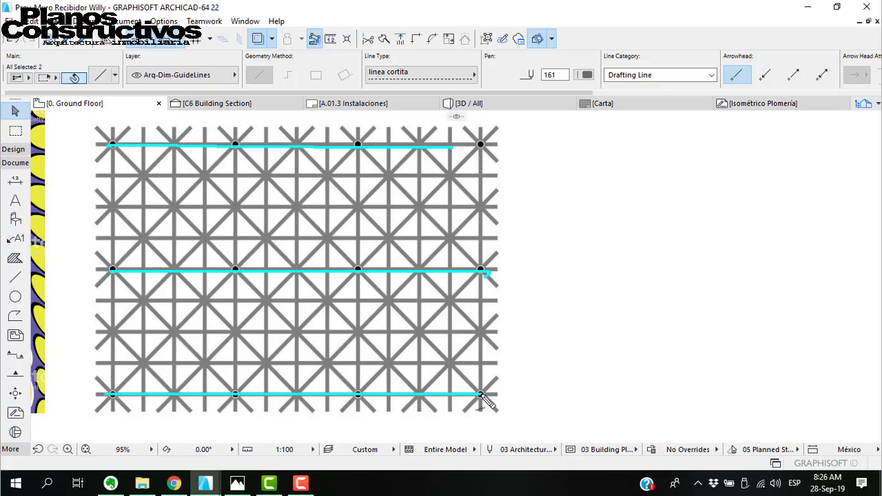
key("Escape")
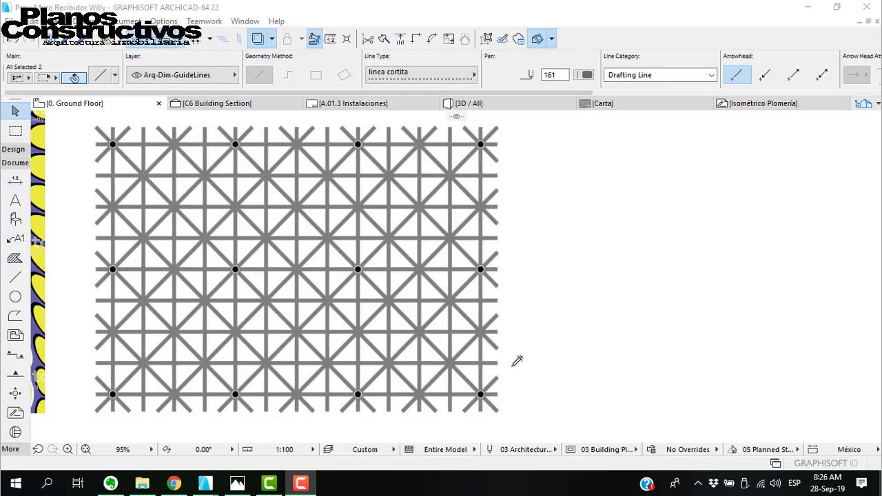
- Clear the selection and show the ground-floor plan around the wall between the Sala and the Recibidor
scroll(487, 289, "down", 8)
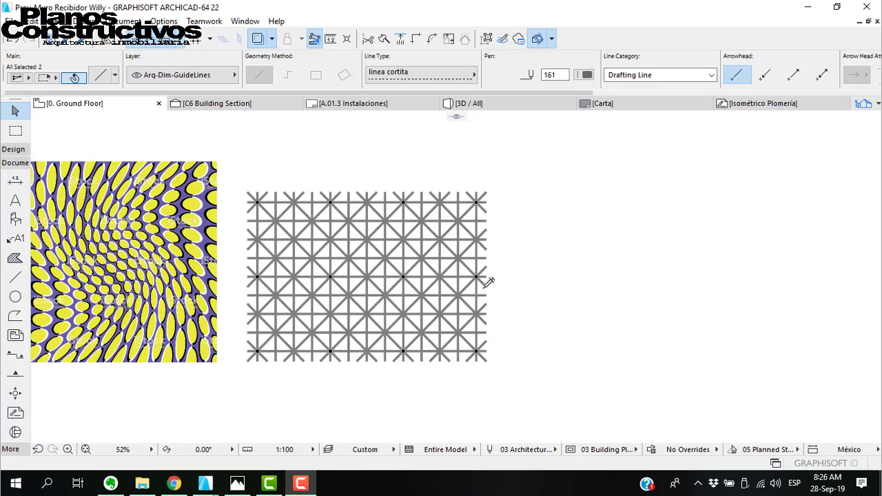
scroll(194, 301, "up", 10)
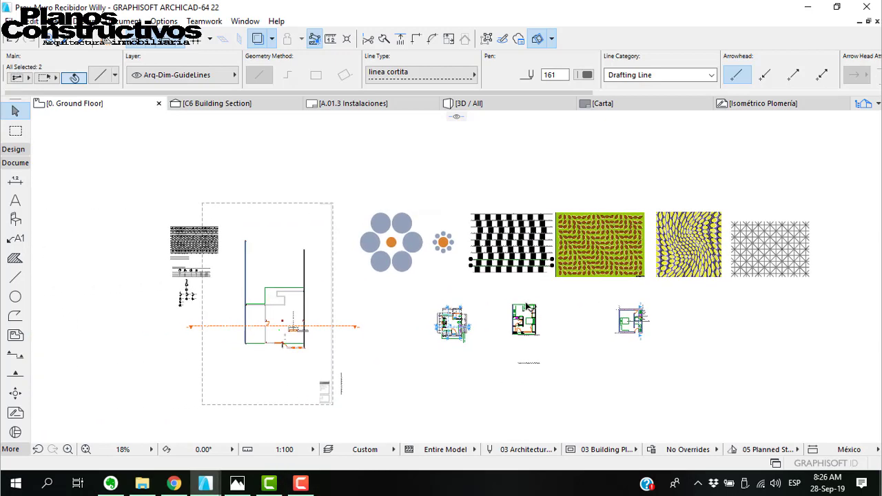
scroll(195, 301, "up", 3)
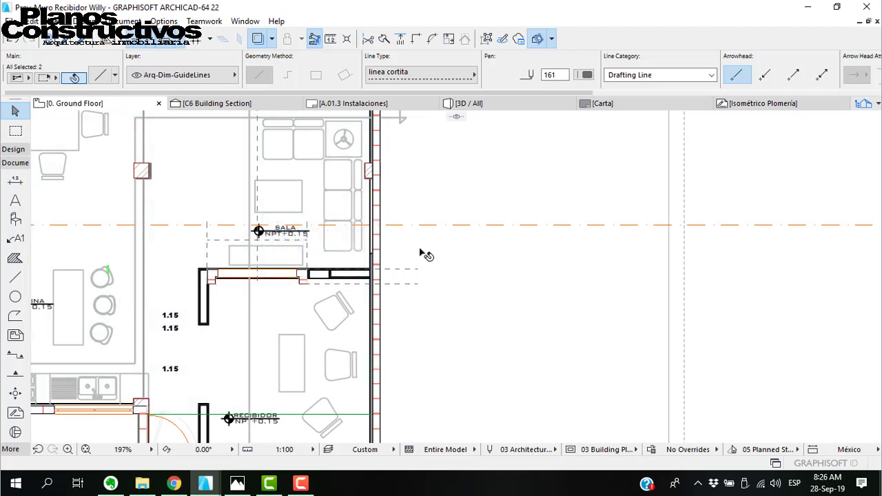
middle_click_drag(461, 250, 516, 273)
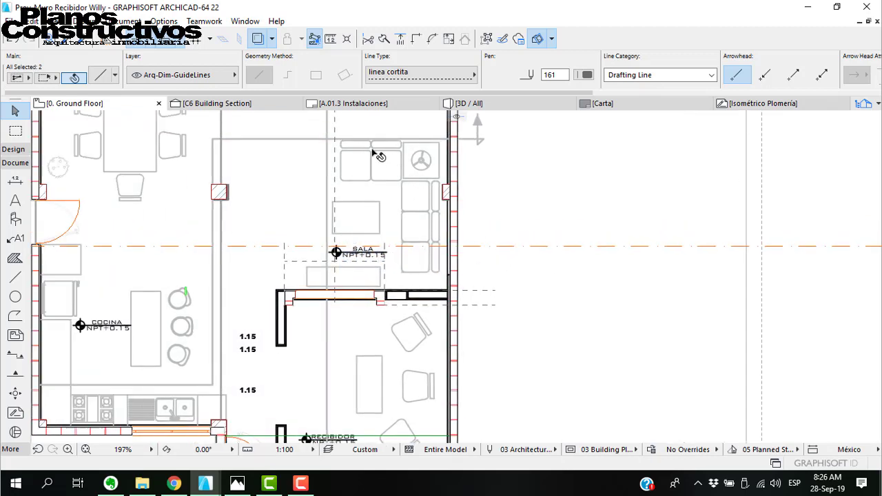
key("Escape")
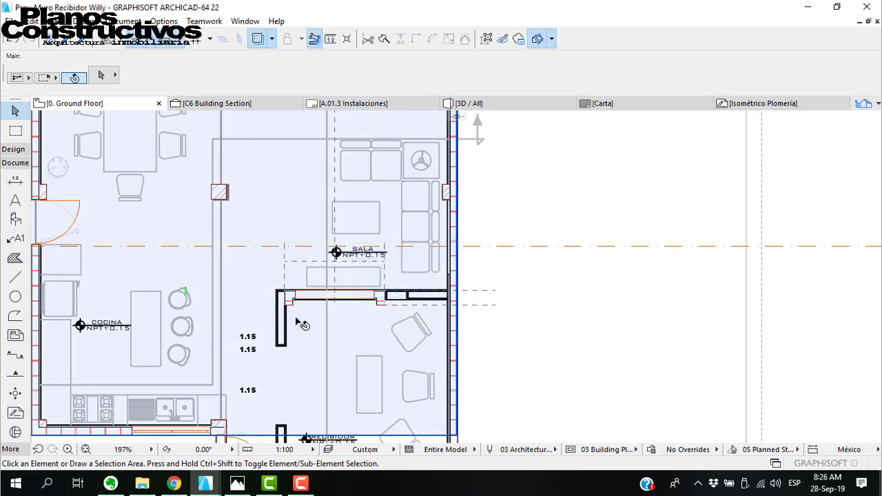
left_click(300, 483)
left_click(854, 418)
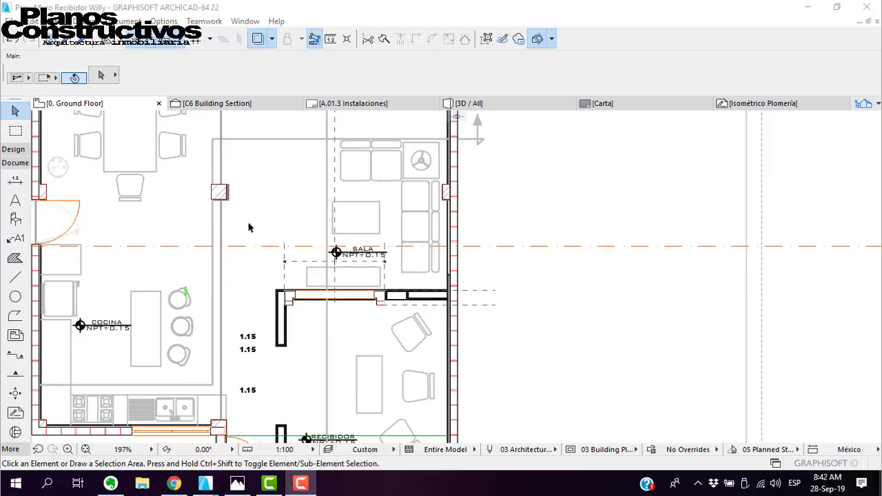
- Switch to the other open ARCHICAD project and open its 1. Story floor plan
mouse_move(215, 489)
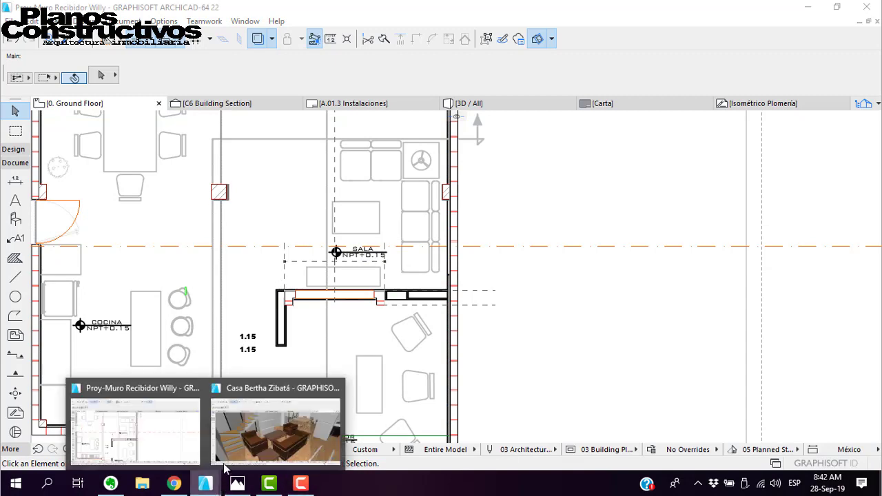
left_click(251, 430)
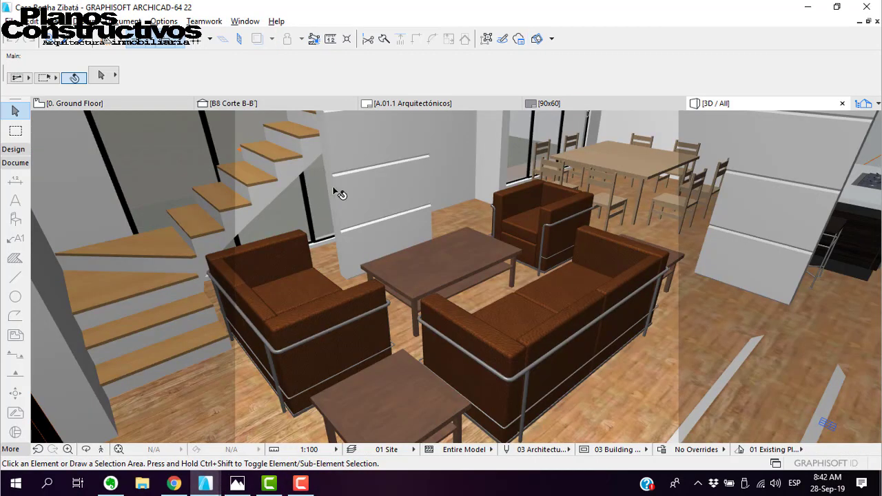
right_click(111, 103)
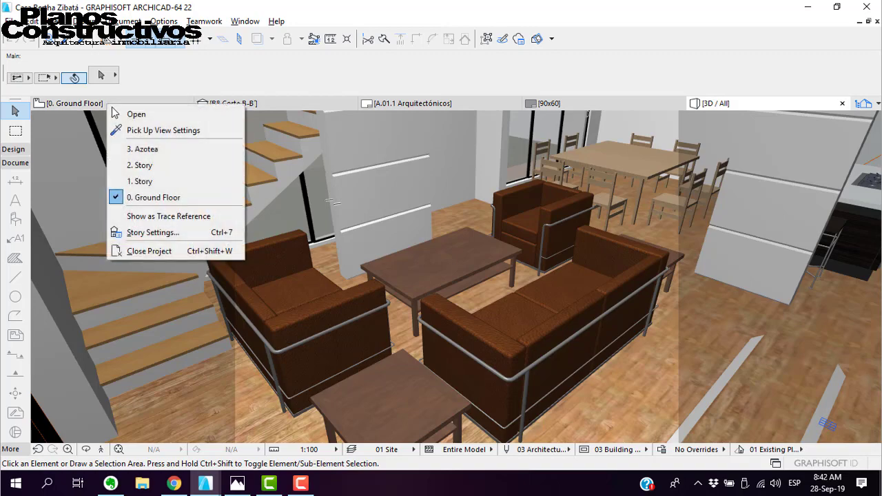
left_click(141, 180)
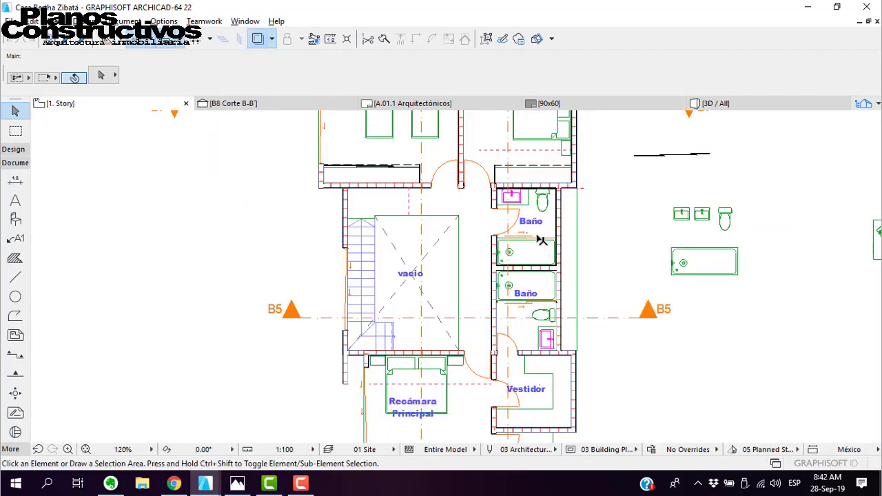
- Select and copy the grouped Tile - Wall elements that line the upper bathroom
scroll(541, 239, "up", 4)
scroll(478, 213, "down", 3)
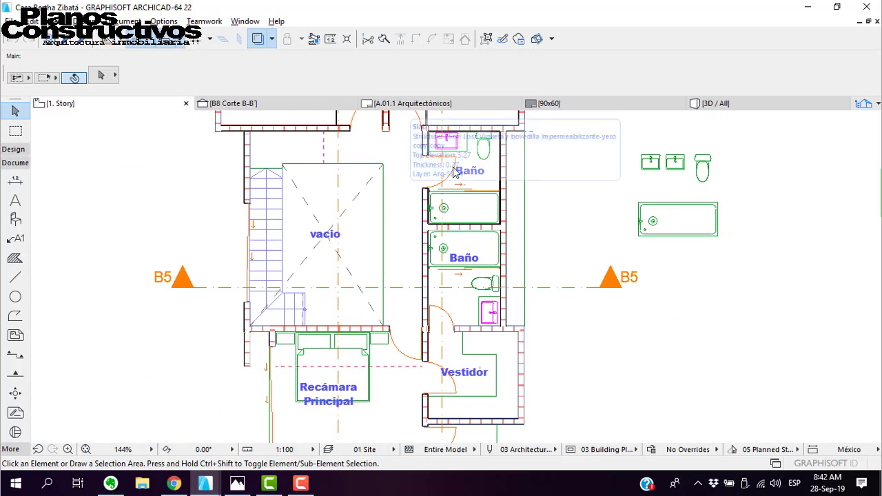
scroll(496, 202, "up", 10)
scroll(530, 271, "up", 5)
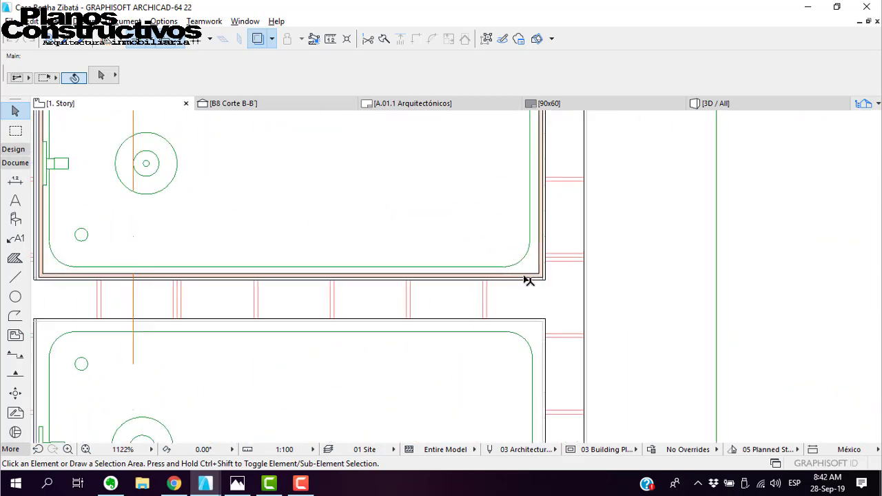
left_click(548, 272)
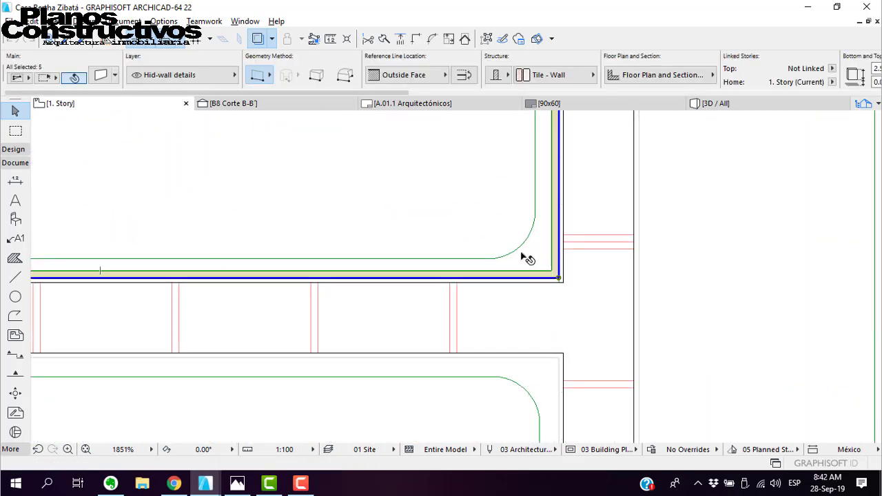
- Return to the reception wall project and paste the tile walls outside the exterior wall beside the Sala
left_click(210, 484)
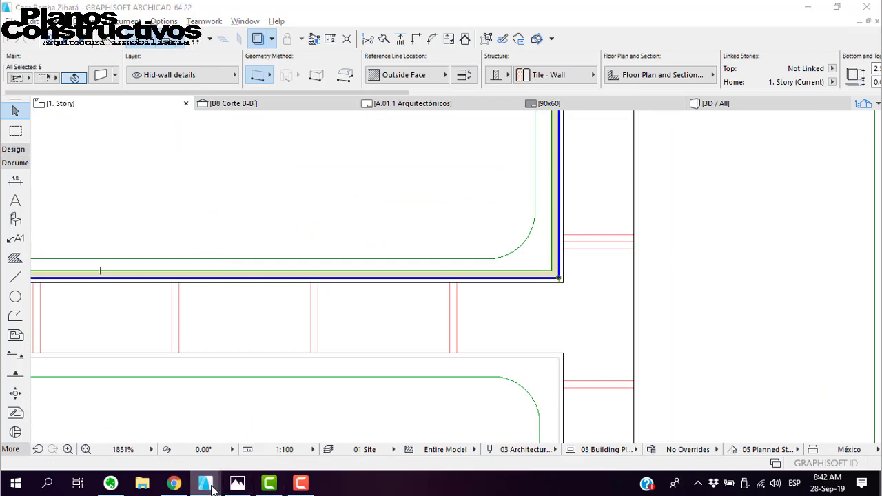
right_click(209, 488)
left_click(208, 480)
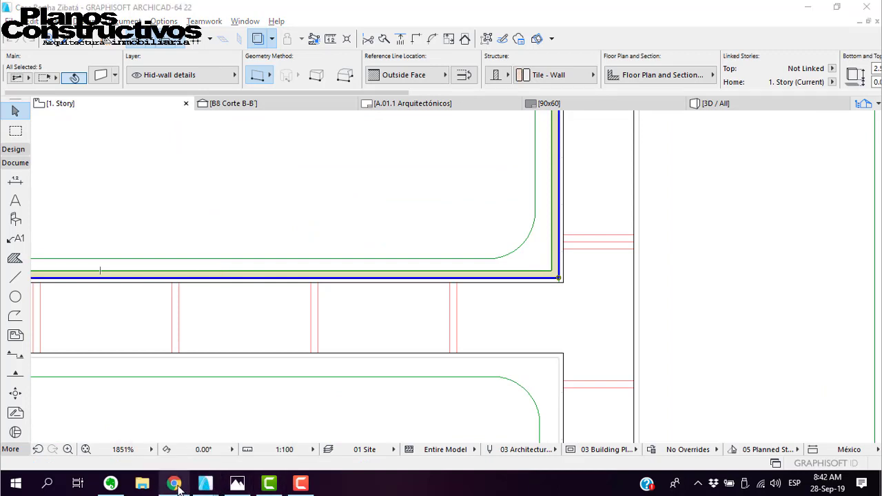
right_click(175, 485)
left_click(204, 485)
mouse_move(204, 485)
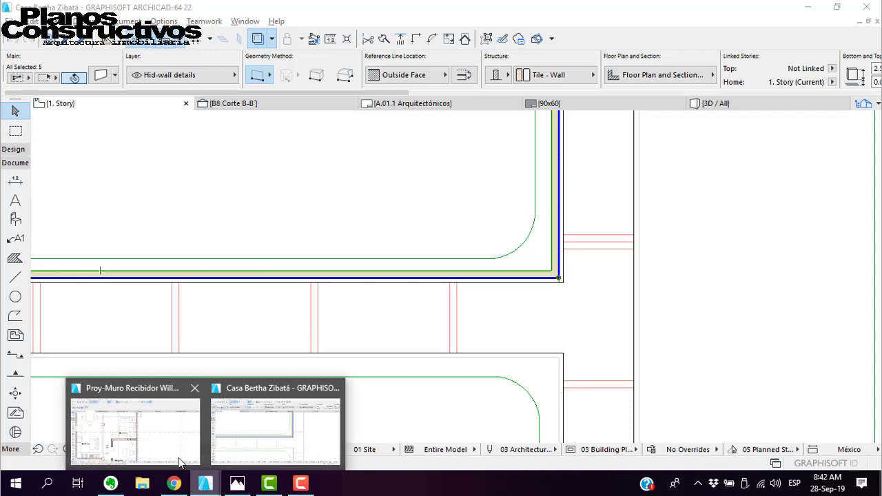
left_click(179, 463)
scroll(597, 299, "up", 4)
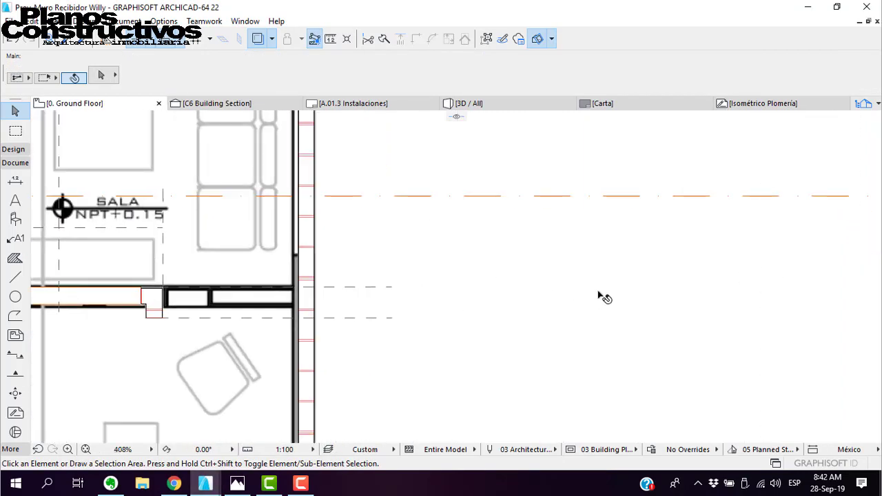
key("ctrl+v")
left_click(525, 242)
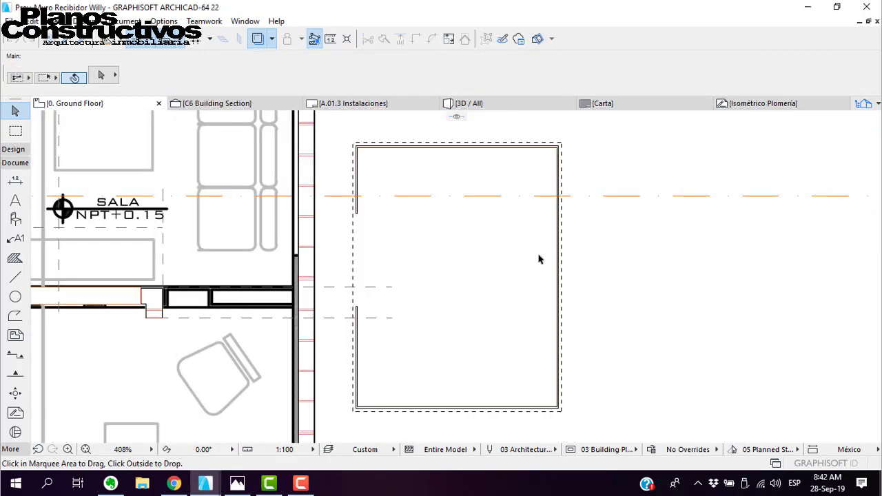
left_click(610, 258)
- Move only the short lower tile wall beside the gap by its lower endpoint onto the lower dashed line, next to the pilaster bordering the Sala
scroll(587, 301, "down", 3)
scroll(531, 307, "up", 3)
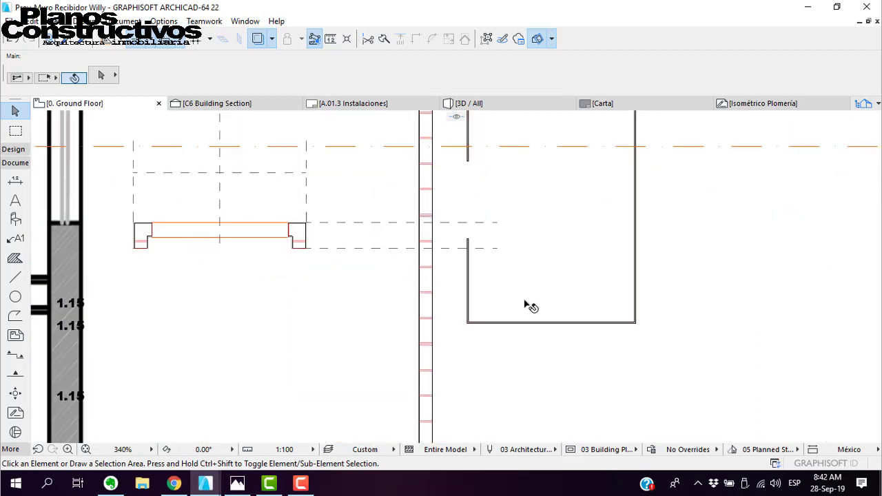
left_click(475, 324)
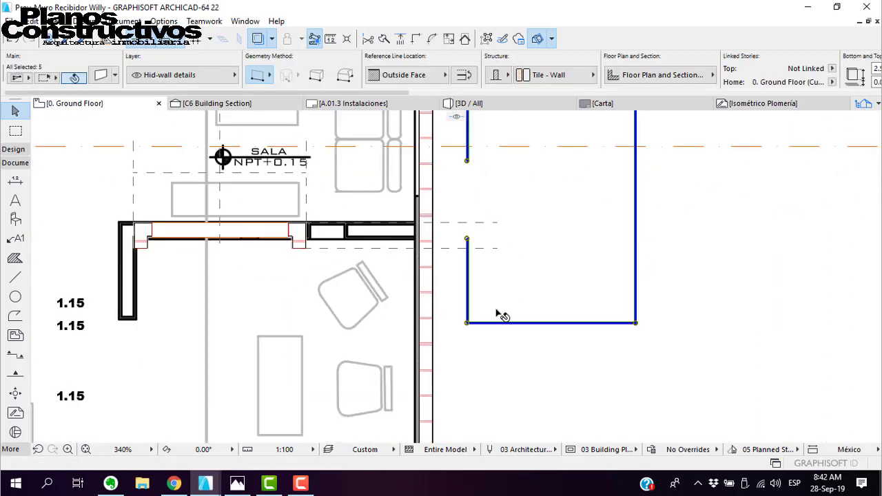
left_click(467, 313)
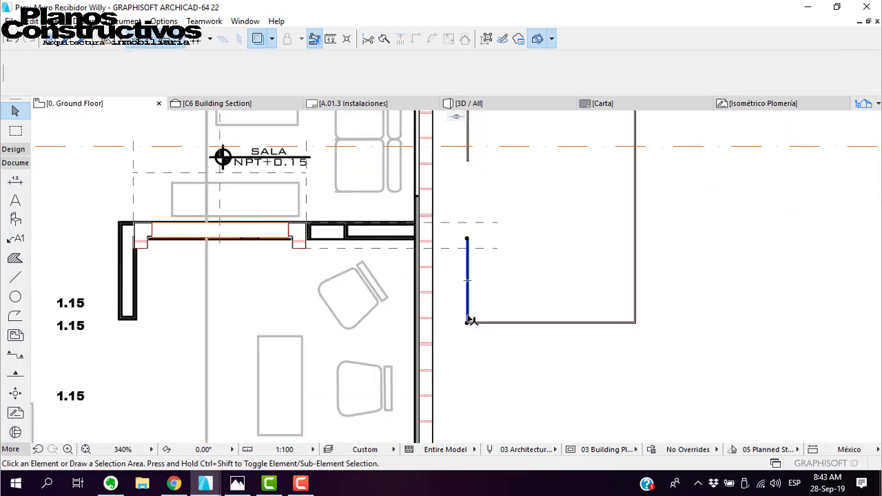
key("ctrl+d")
left_click(467, 322)
scroll(310, 259, "up", 1)
scroll(310, 262, "up", 6)
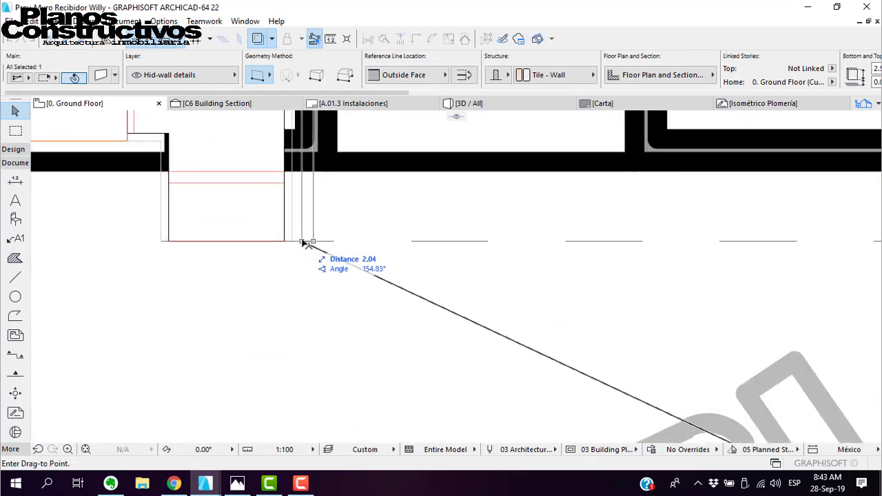
left_click(305, 241)
- Shorten the moved tile wall so its upper end meets the Sala-side face of the dividing wall
scroll(325, 281, "down", 4)
middle_click_drag(334, 255, 339, 403)
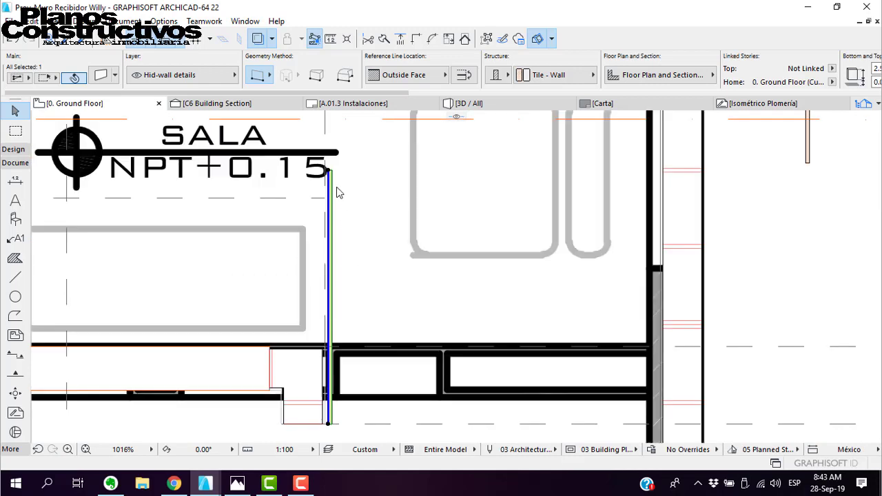
left_click(328, 171)
scroll(333, 342, "up", 4)
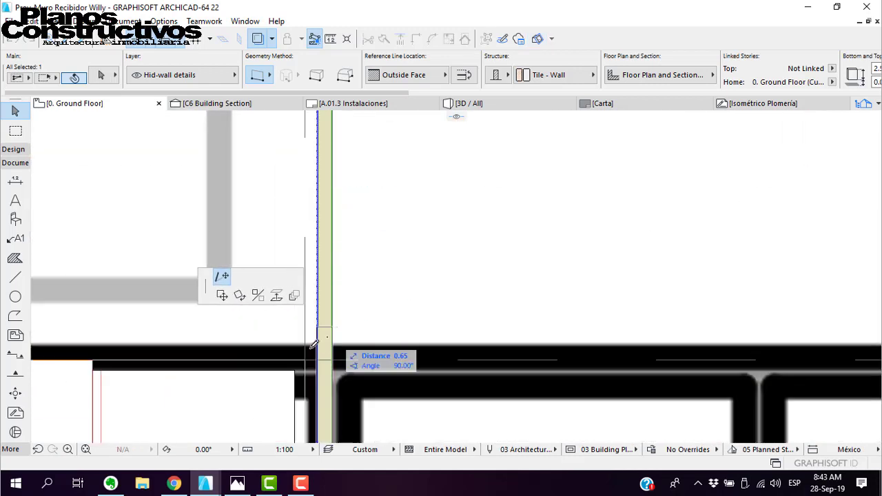
left_click(317, 345)
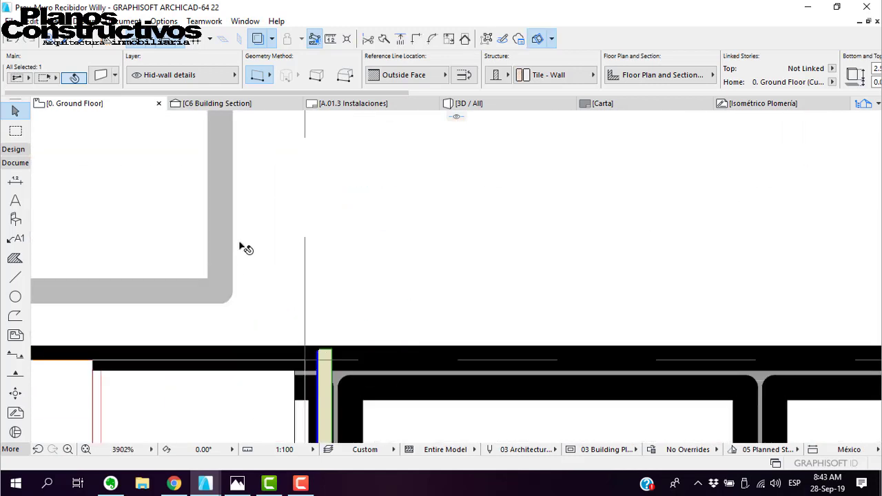
scroll(243, 244, "down", 4)
scroll(269, 333, "down", 5)
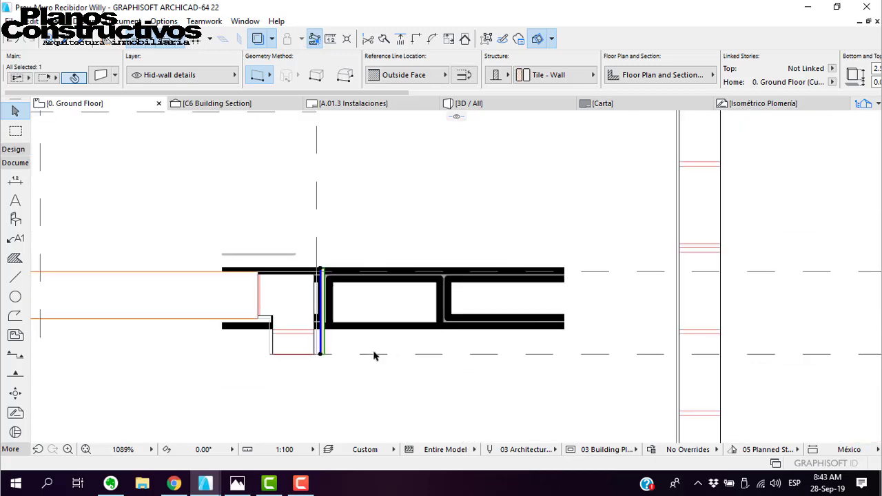
- Pick up the settings of the 0.90 by 2.60 entrance door next to the Recibidor for placing new doors
scroll(374, 354, "up", 2)
scroll(341, 278, "down", 3)
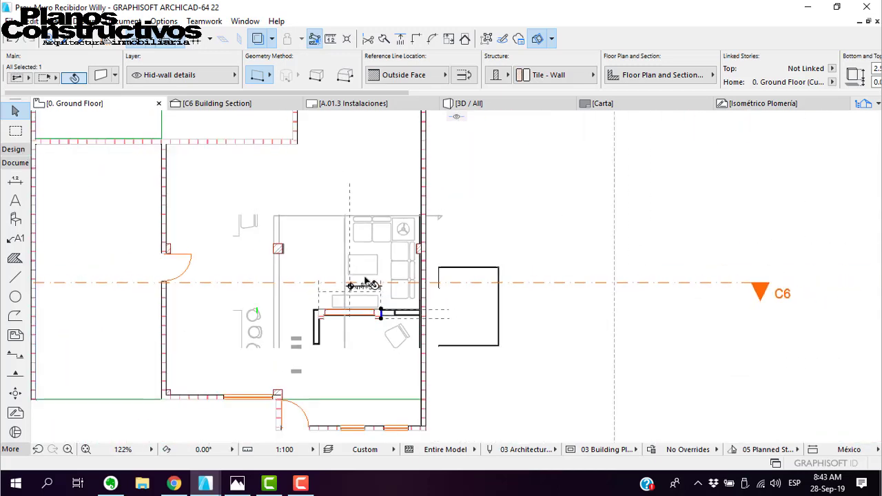
left_click(307, 214)
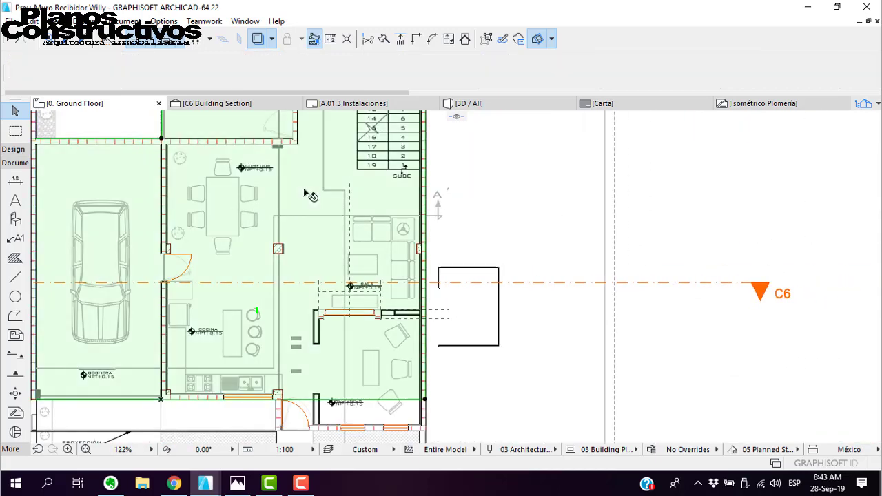
scroll(341, 276, "down", 2)
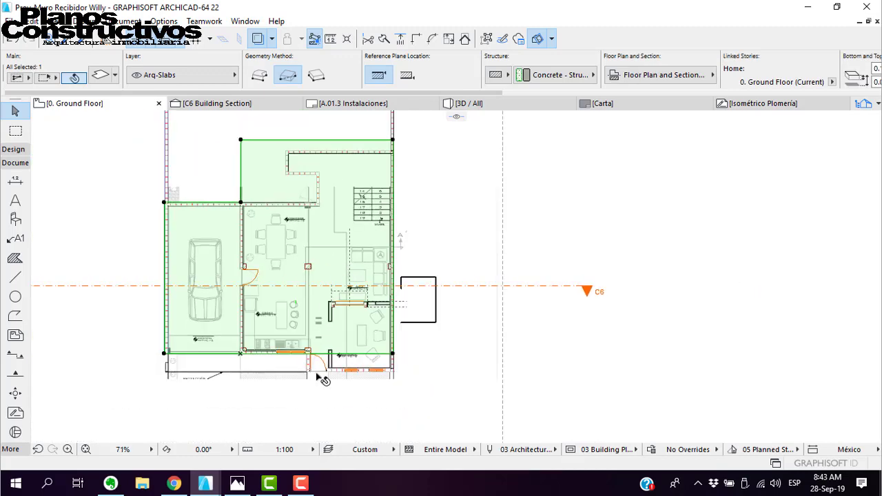
scroll(320, 378, "up", 4)
left_click(345, 359, "alt")
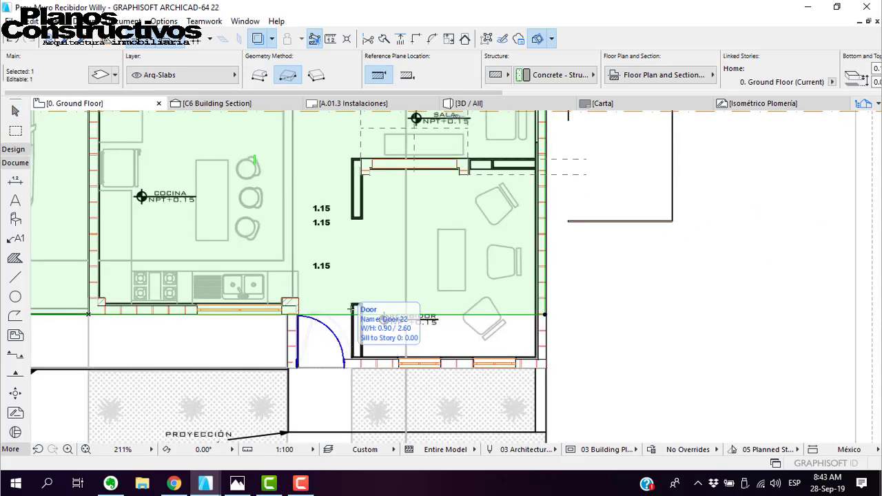
middle_click_drag(339, 181, 356, 416)
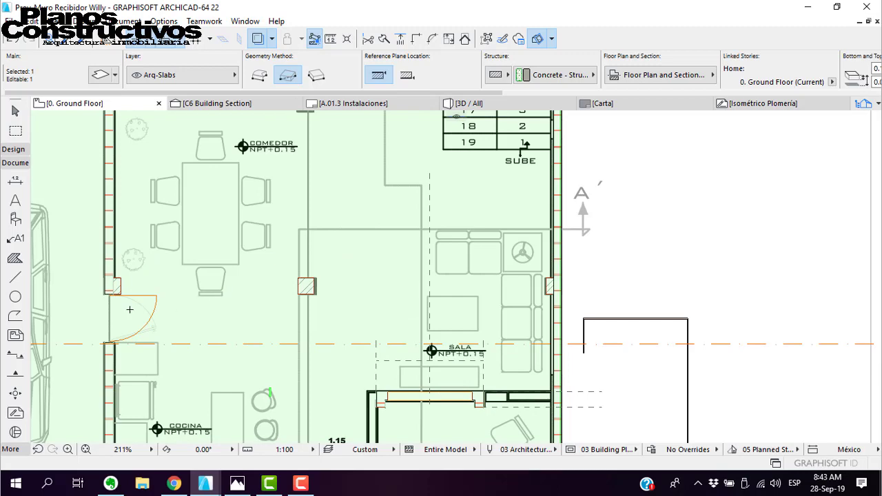
scroll(129, 309, "down", 3)
scroll(315, 207, "up", 5)
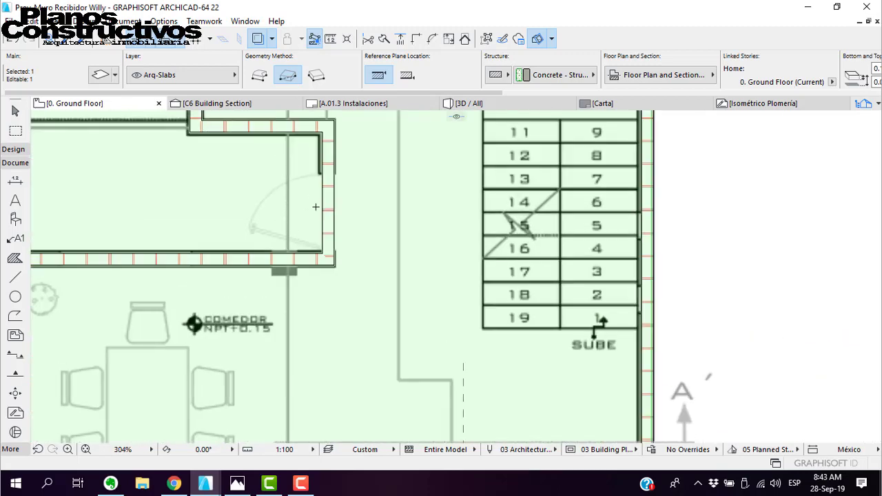
left_click(281, 187, "alt")
scroll(283, 189, "down", 3)
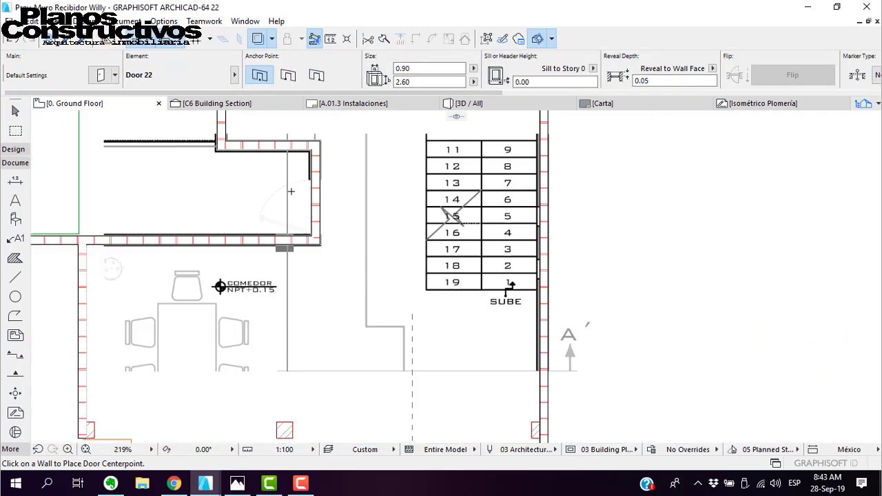
- Place the door in the short wall facing the stairs above the Comedor, swinging away from the stairs with the upper jamb as hinge side
scroll(358, 395, "up", 7)
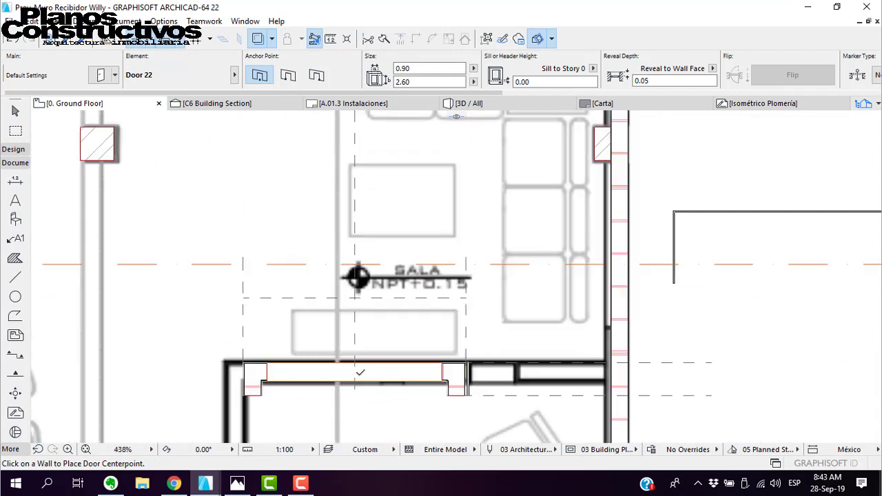
scroll(291, 275, "down", 6)
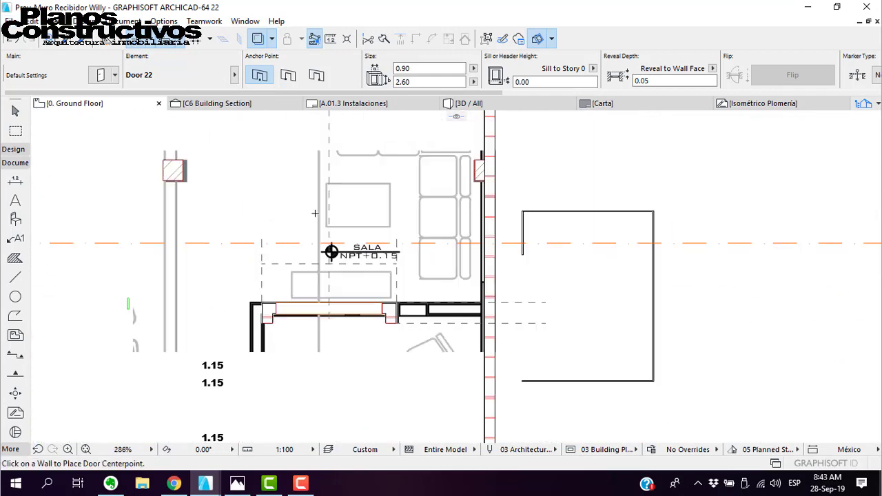
left_click(273, 396)
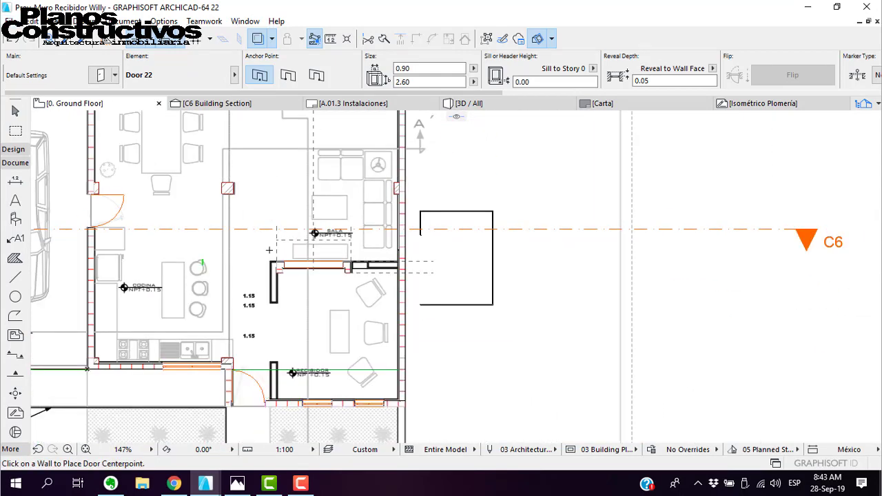
middle_click_drag(246, 159, 274, 379)
scroll(253, 239, "up", 5)
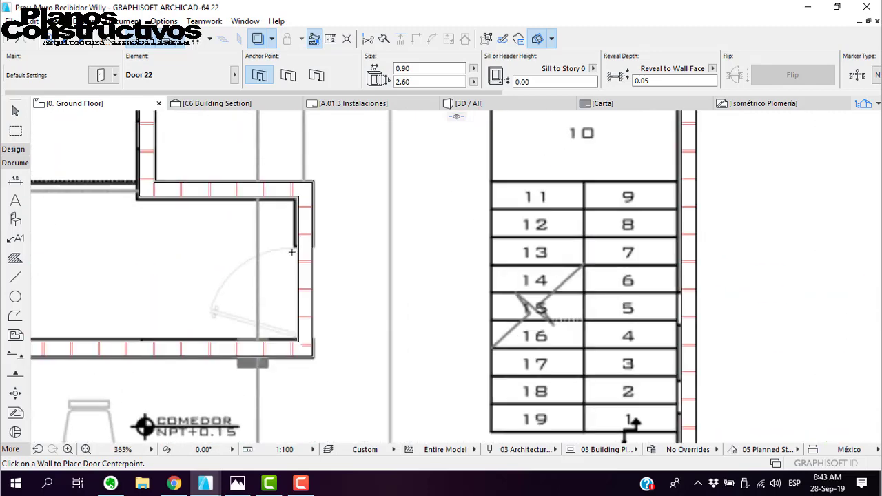
left_click(288, 293)
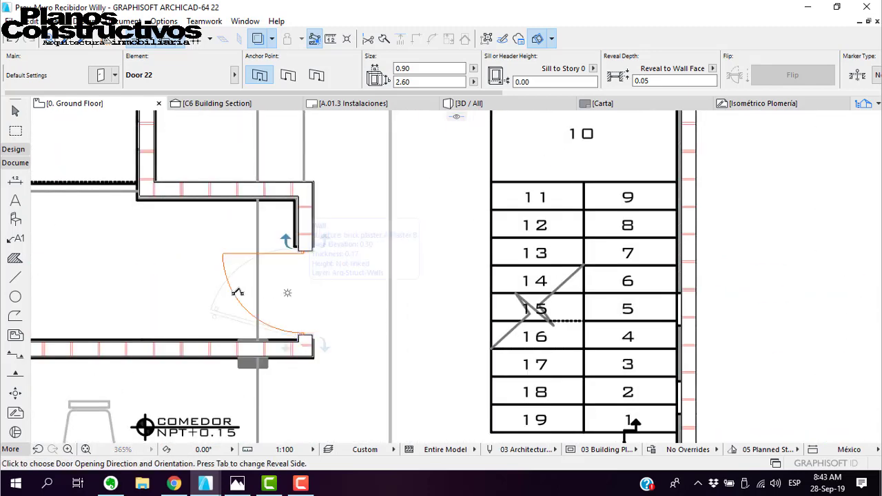
left_click(244, 309)
- Move the new door down so its lower jamb meets the wall corner at the drawn opening
scroll(301, 337, "up", 5)
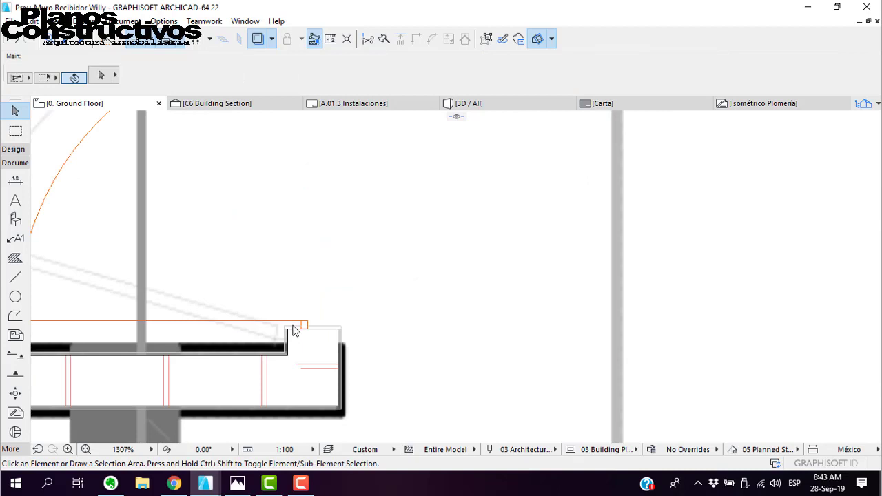
left_click(292, 331)
key("ctrl+d")
left_click(341, 329)
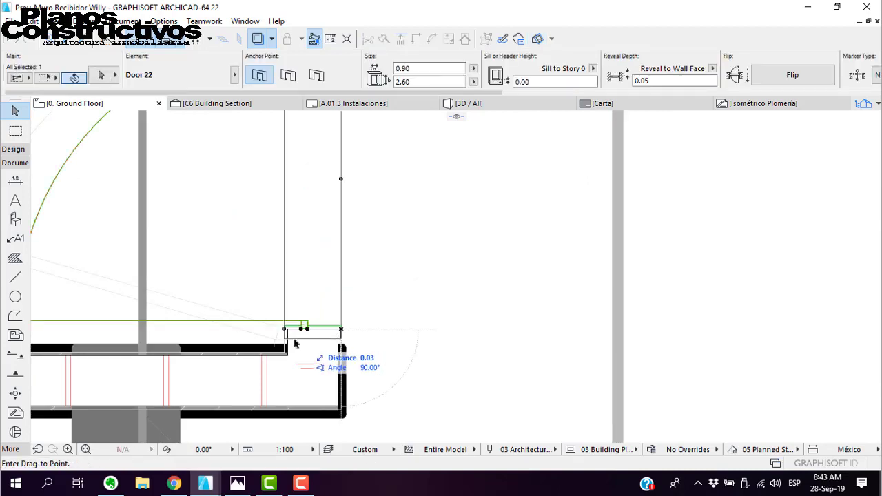
left_click(285, 344)
scroll(404, 325, "down", 4)
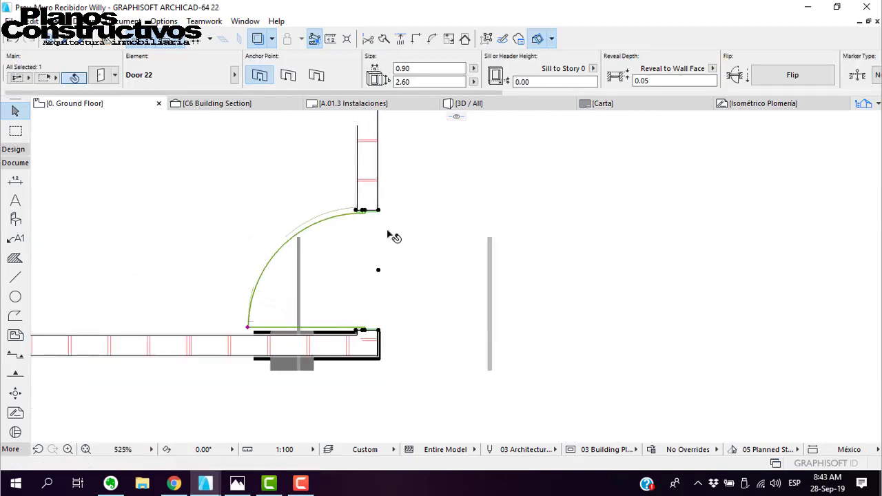
- Stretch the door's upper end to the drawn upper jamb, making the door 0.98 wide
scroll(360, 211, "up", 4)
scroll(360, 210, "down", 1)
left_click(360, 211)
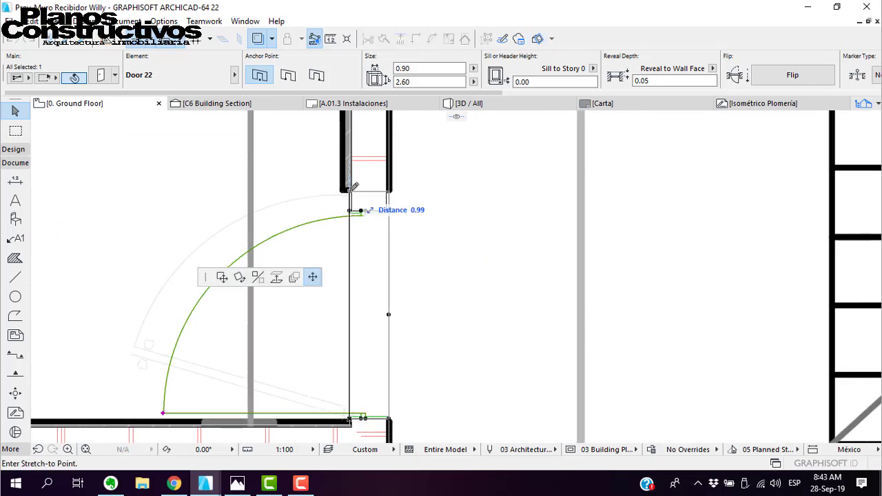
left_click(353, 186)
scroll(411, 228, "down", 2)
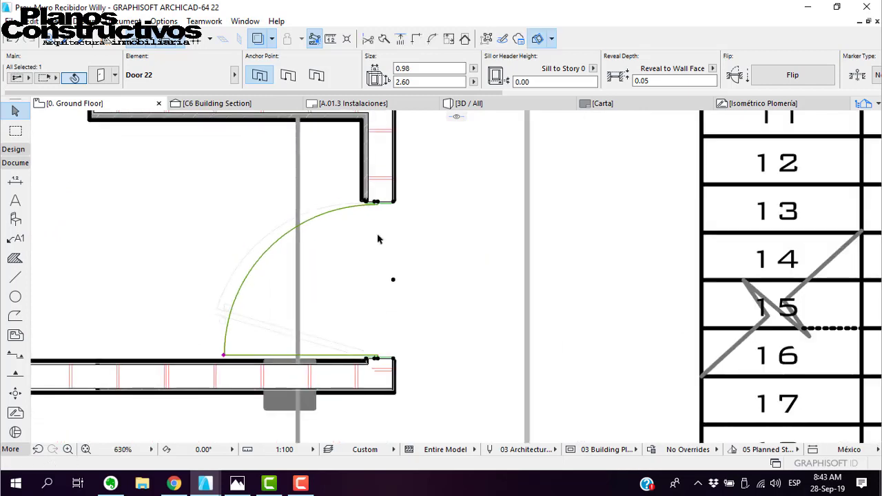
- Reuse the 0.98 by 2.60 door's settings to place a door at the Recámara Pral. opening, swinging into the bedroom
key("Escape")
left_click(376, 355, "alt")
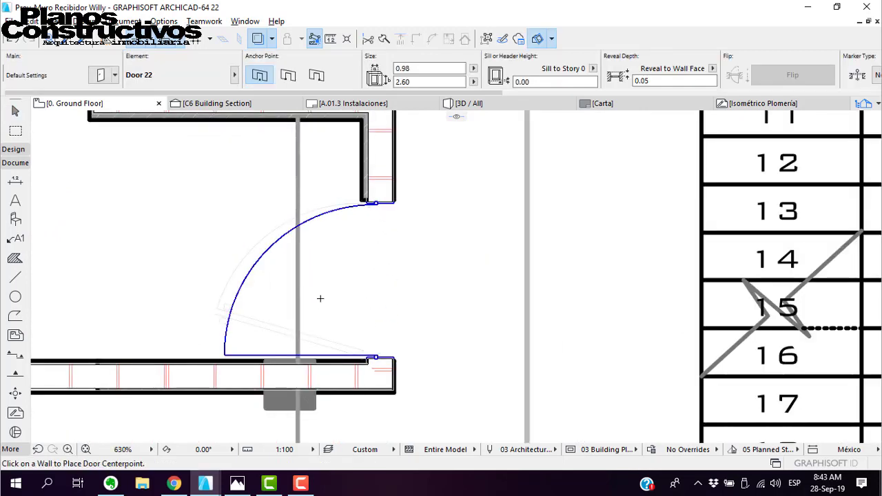
scroll(320, 299, "down", 3)
middle_click_drag(395, 236, 348, 364)
scroll(338, 278, "up", 3)
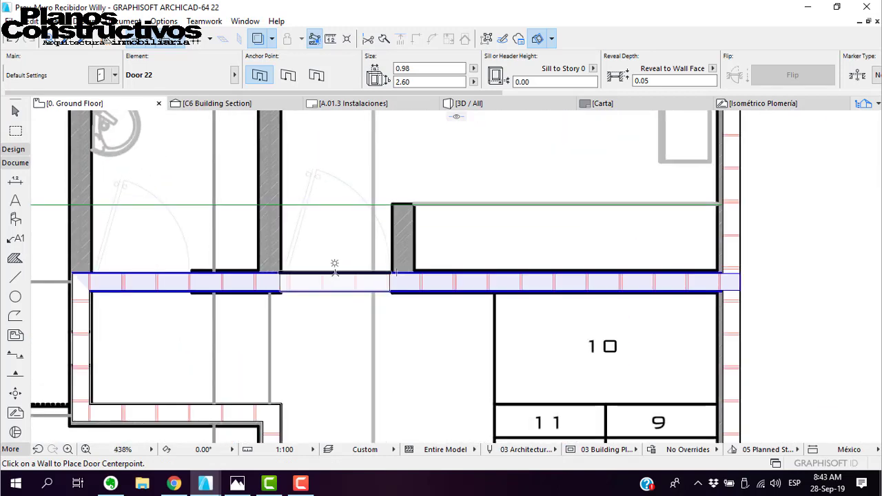
left_click(336, 270)
left_click(305, 227)
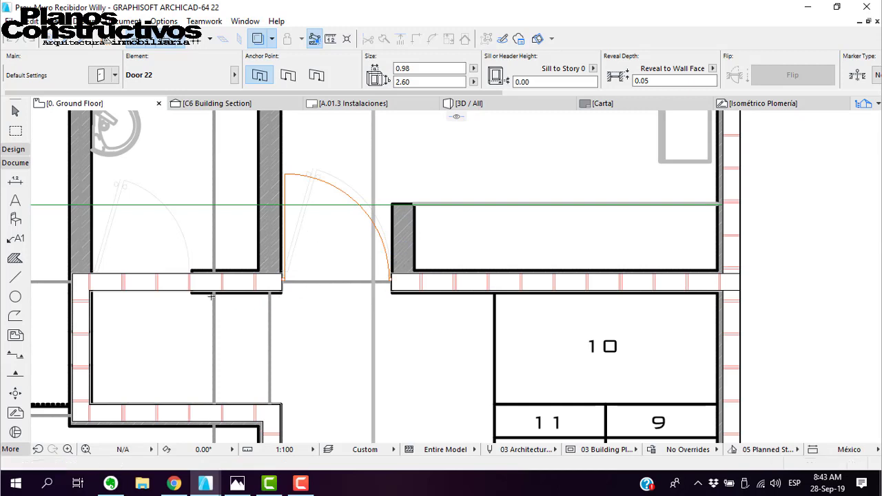
- Place a matching door at the 1/2 Baño opening, swinging into the bathroom, and narrow it to 0.87 at the drawn jamb
left_click(147, 281)
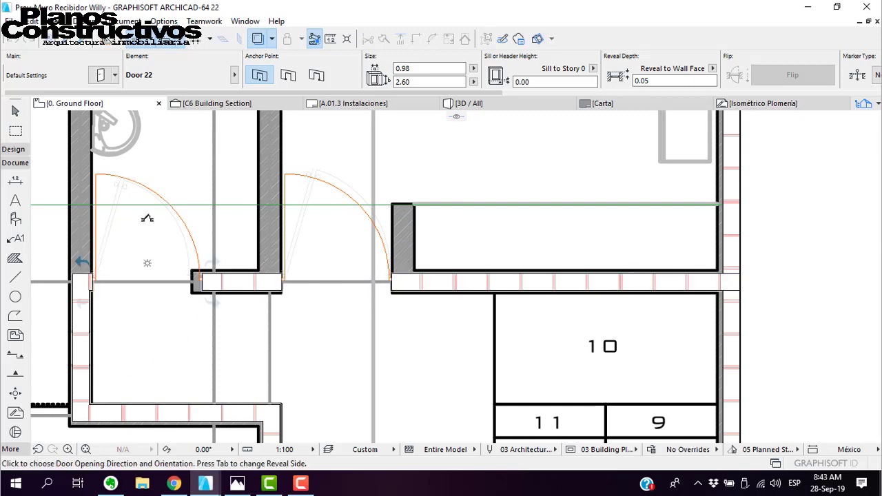
left_click(147, 211)
key("Escape")
left_click(203, 277)
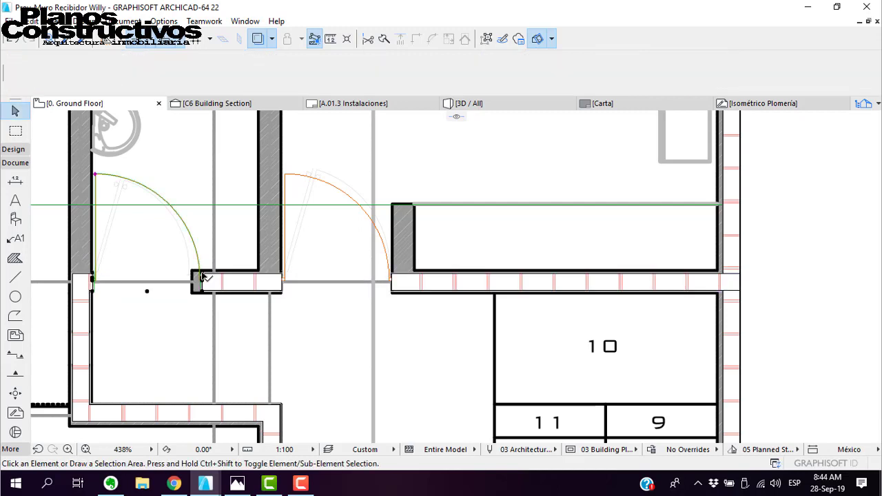
left_click(192, 273)
left_click(193, 271)
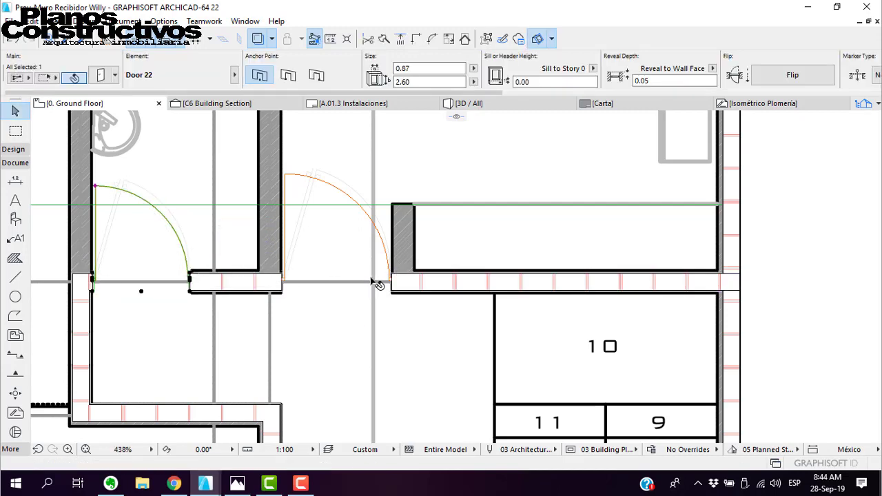
- Inspect the placed doors around the stair hall and the tile wall beside the Sala pilaster
scroll(324, 238, "down", 4)
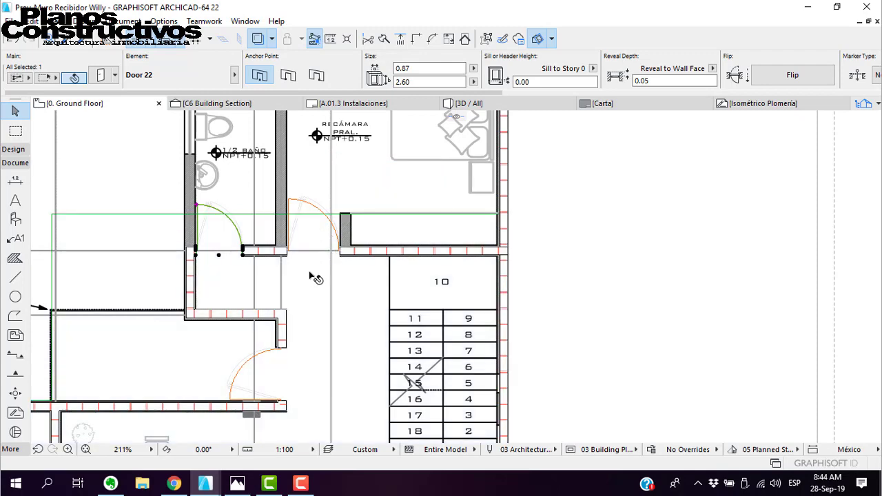
scroll(308, 193, "down", 2)
scroll(321, 227, "up", 5)
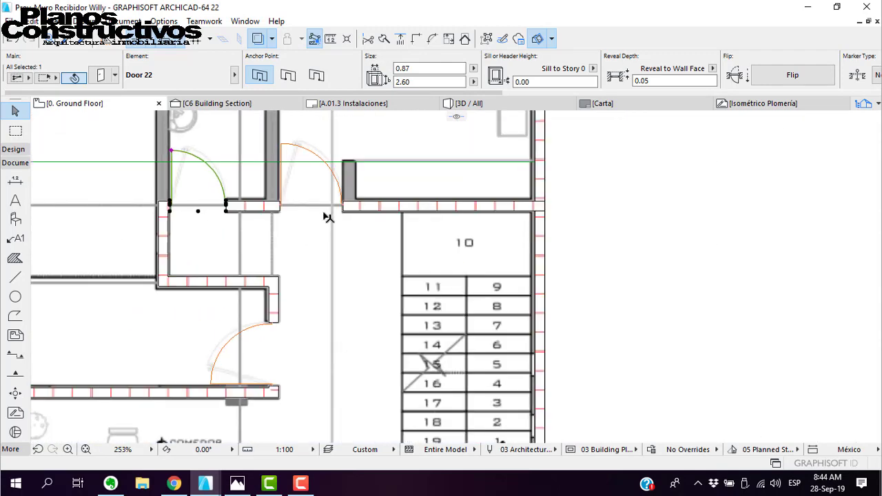
scroll(241, 202, "down", 4)
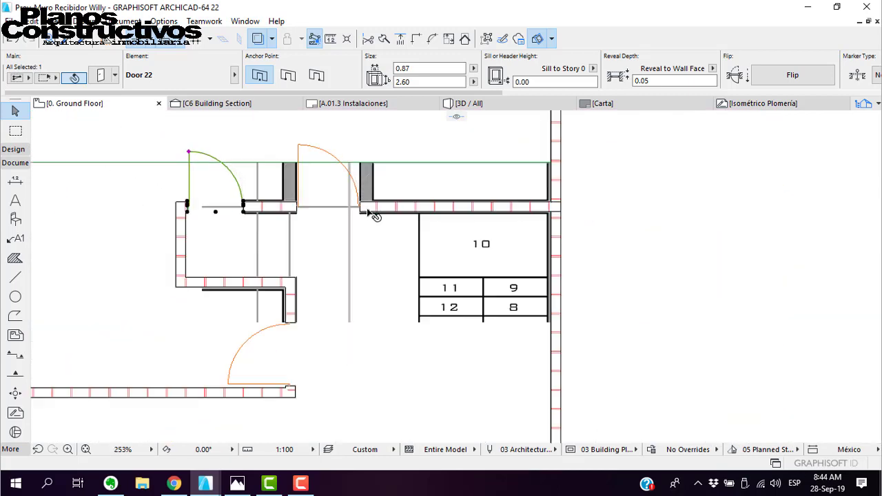
left_click(324, 313)
middle_click_drag(332, 252, 338, 169)
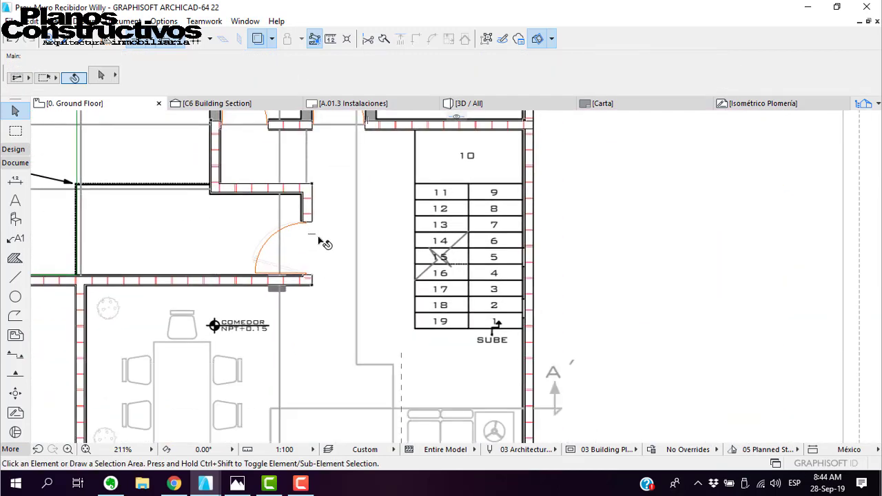
scroll(336, 296, "up", 4)
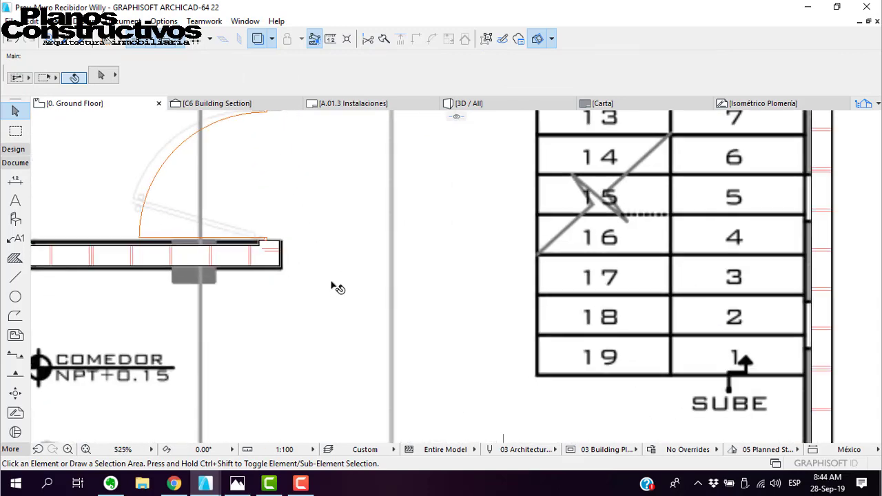
scroll(335, 287, "down", 2)
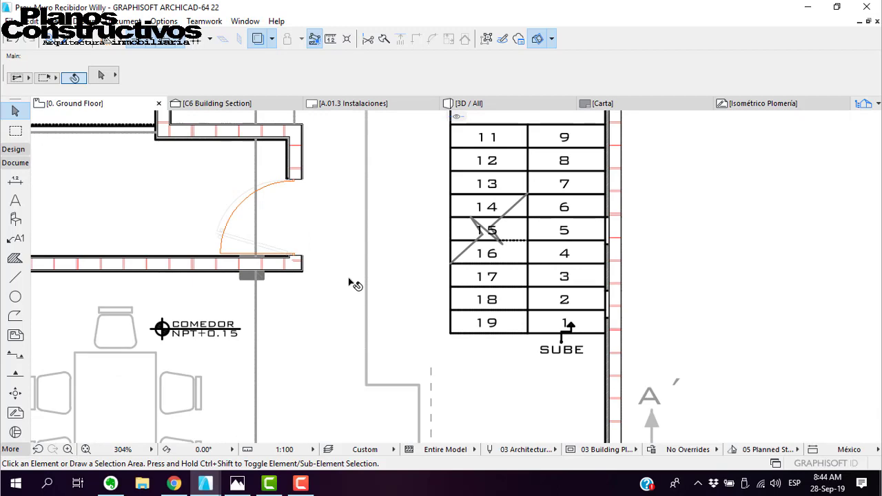
scroll(366, 200, "down", 3)
scroll(373, 204, "up", 1)
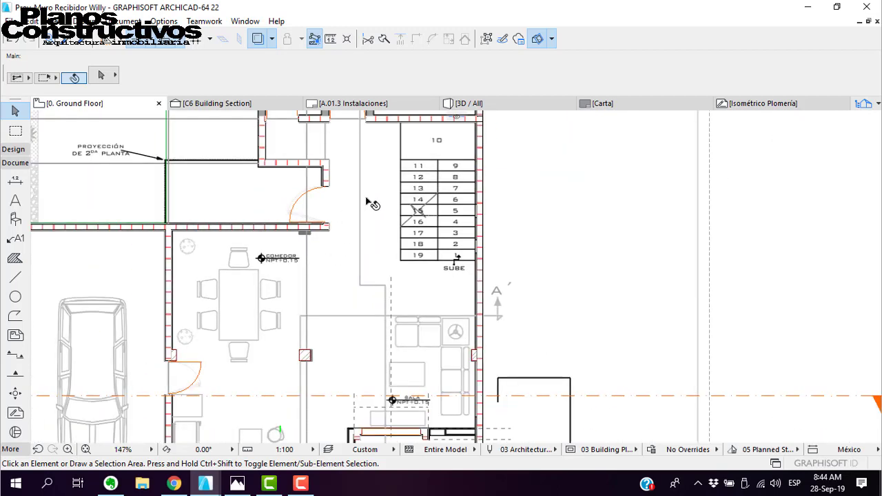
scroll(334, 177, "down", 3)
scroll(335, 189, "up", 3)
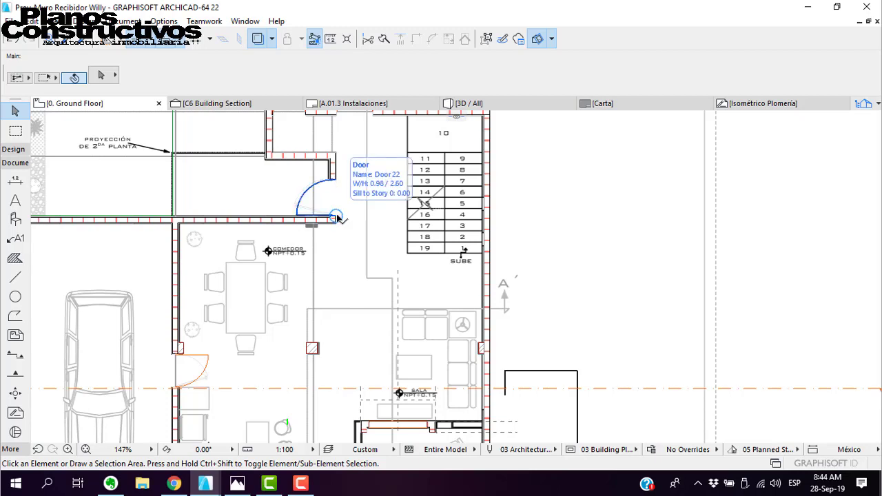
scroll(357, 271, "up", 1)
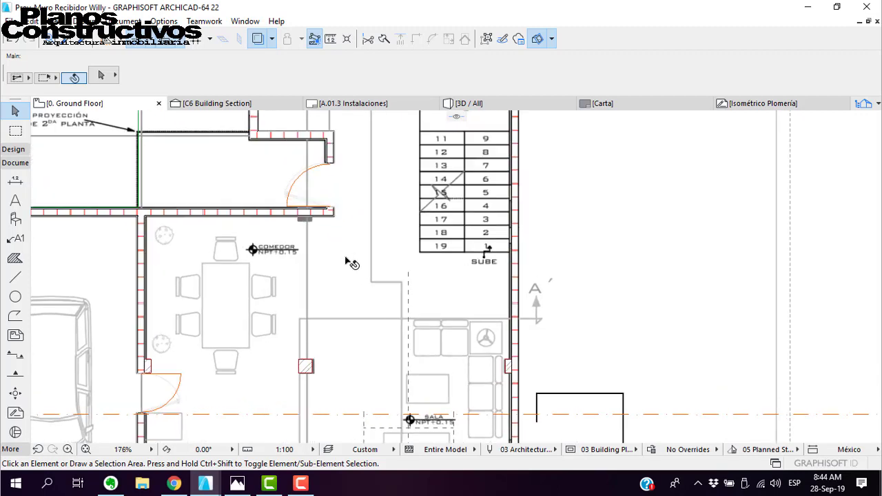
scroll(302, 176, "down", 4)
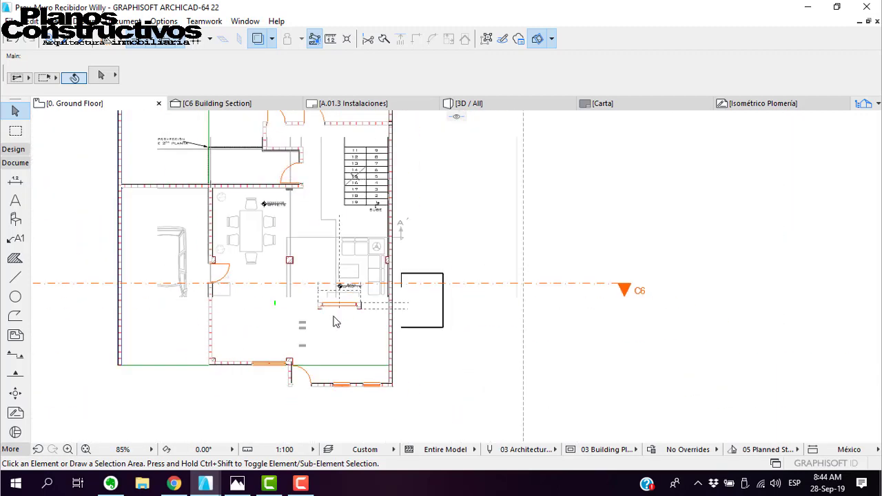
scroll(335, 322, "up", 3)
scroll(331, 315, "up", 10)
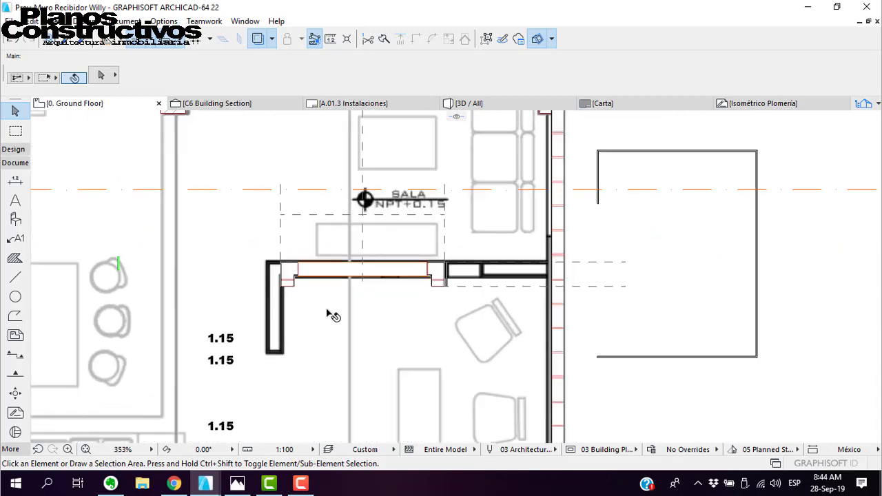
scroll(528, 296, "up", 3)
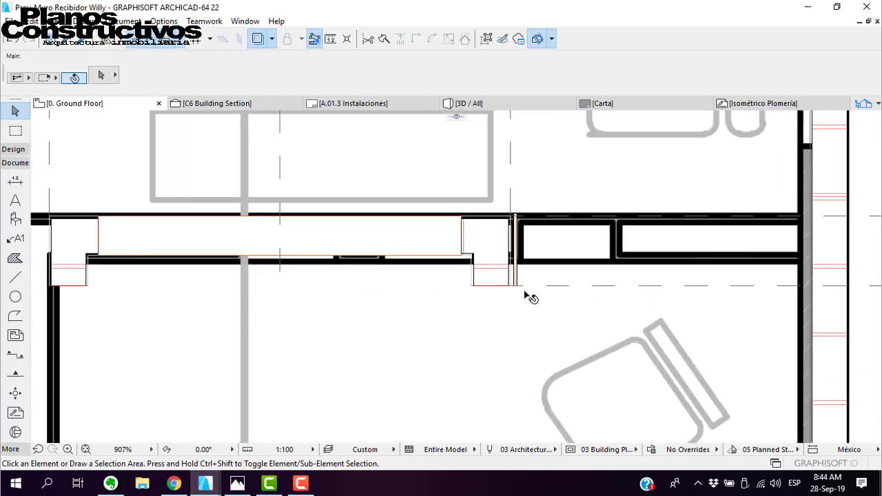
left_click(507, 288)
scroll(508, 290, "up", 8)
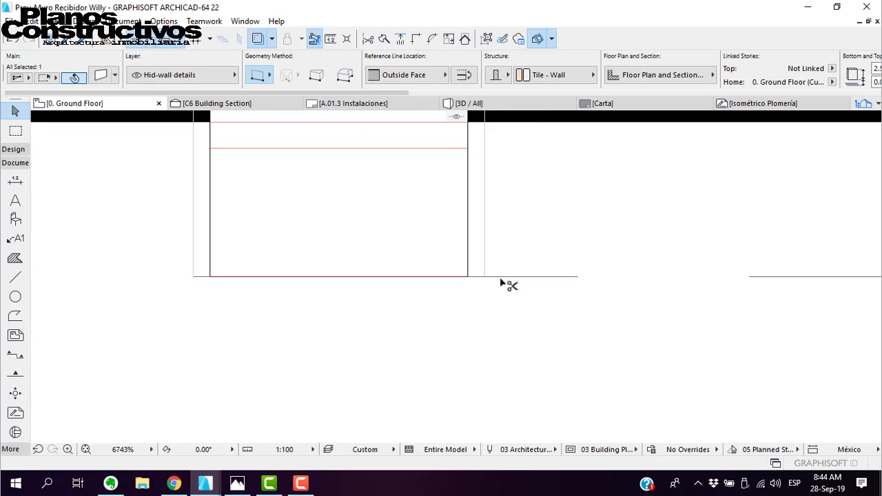
key("ctrl+z")
key("Escape")
- Move the vertical tile wall beside the pilaster horizontally, closer to the pilaster's side face
left_click(506, 278)
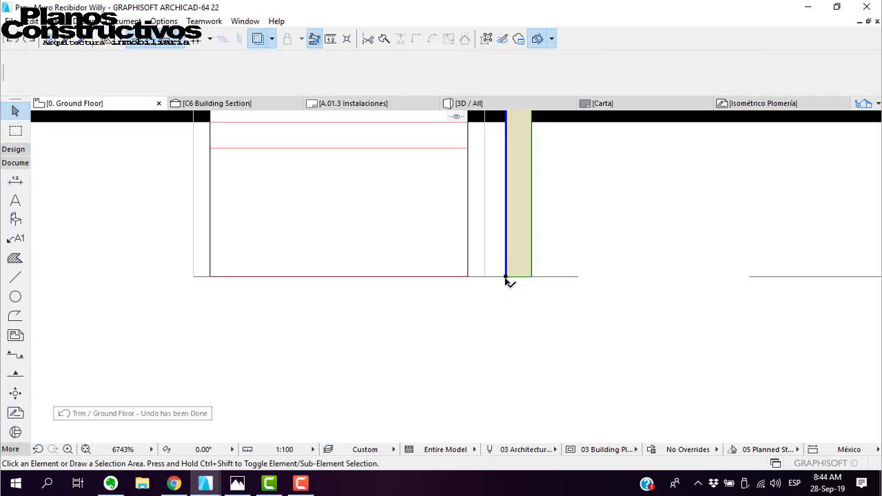
key("ctrl+d")
left_click(505, 277)
left_click_drag(505, 278, 489, 276)
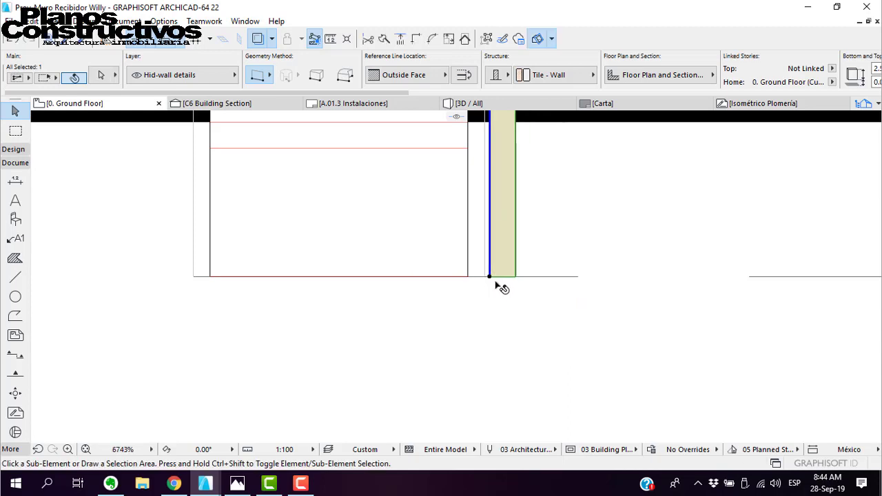
- Mirror a copy of the vertical tile wall about a diagonal axis through its lower corner, covering the pilaster's front face
key("ctrl+alt+m")
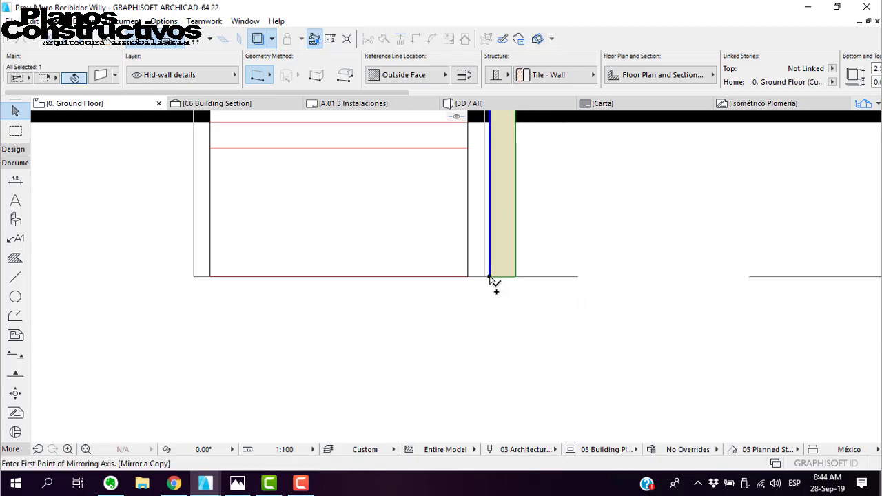
left_click(489, 277)
left_click(500, 290)
scroll(541, 299, "down", 3)
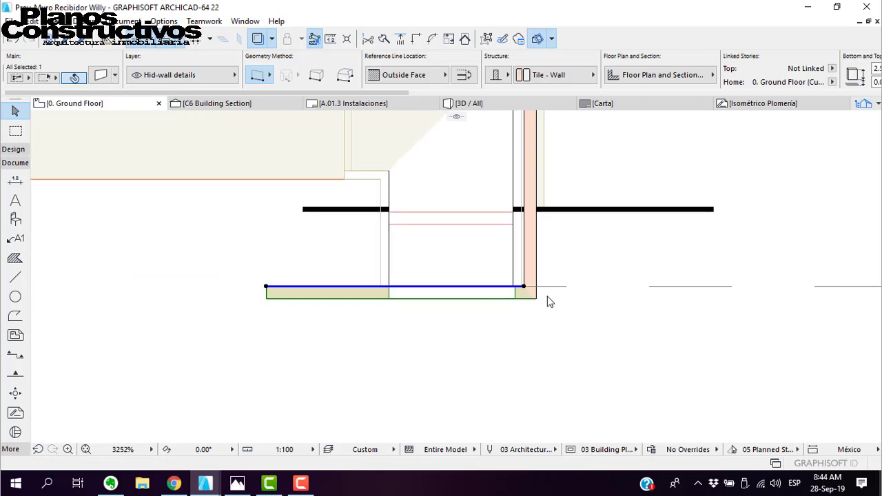
- Move the mirrored front tile wall straight down, a small gap away from the pilaster's front face
scroll(536, 297, "up", 4)
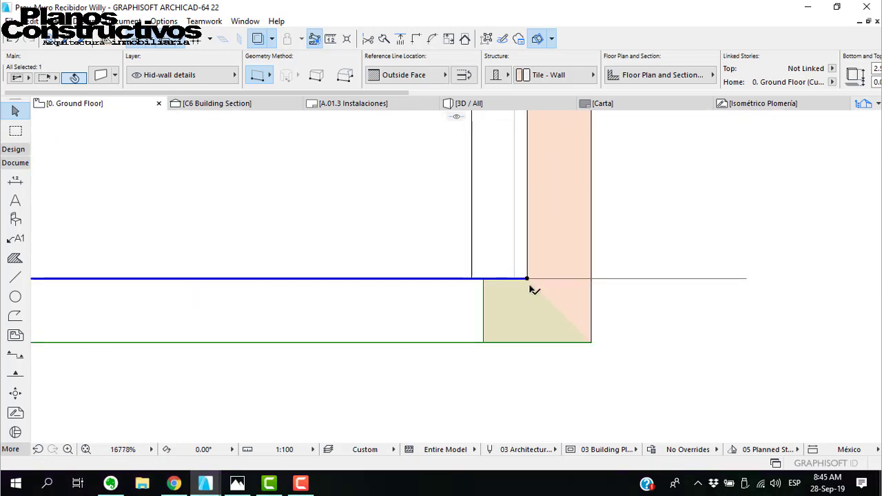
left_click(530, 285)
key("Escape")
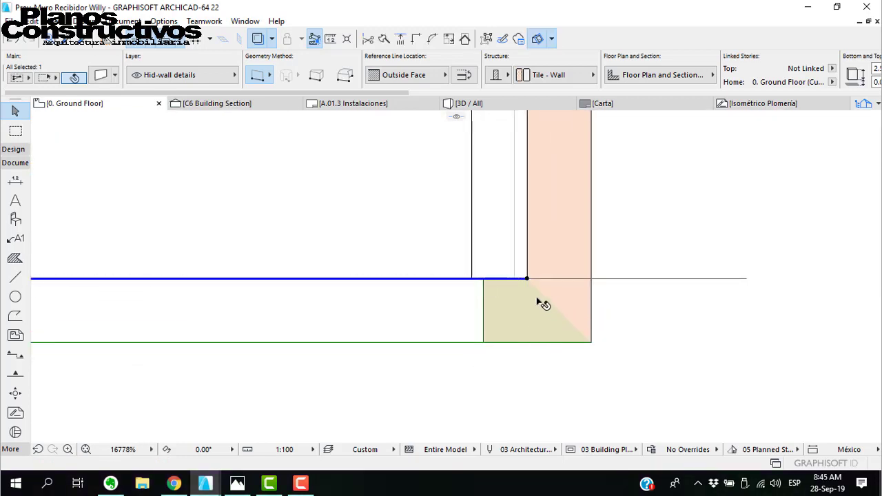
key("ctrl+d")
left_click(527, 278)
left_click(528, 296)
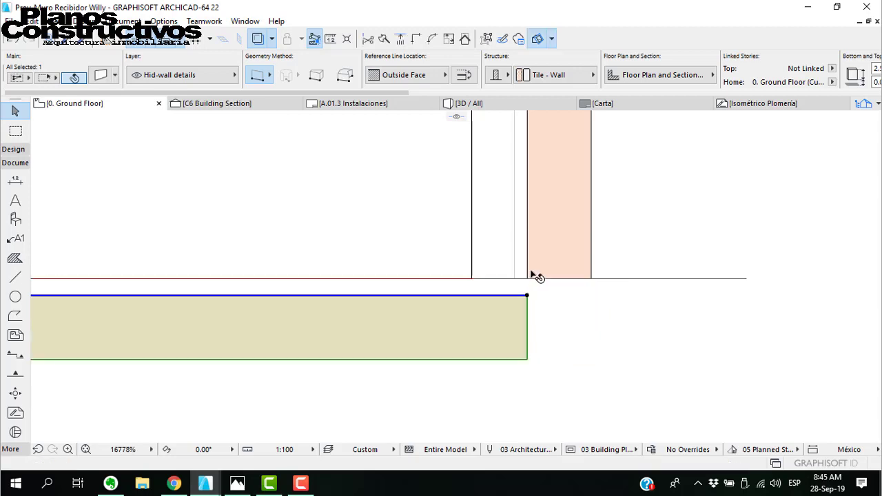
- Move the vertical tile wall flush against the plaster line on the pilaster's side
left_click(535, 277)
left_click(513, 277)
scroll(535, 279, "up", 1)
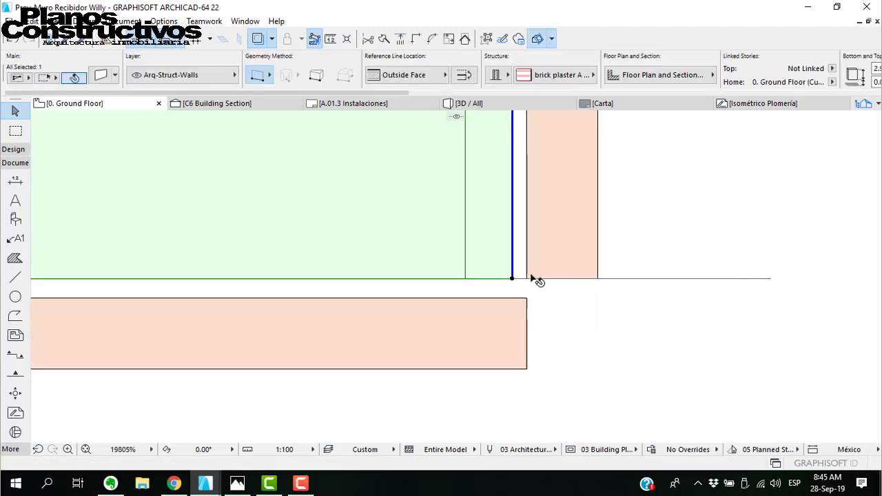
scroll(530, 279, "up", 5)
left_click(520, 288)
left_click(521, 289)
key("ctrl+d")
left_click(518, 285)
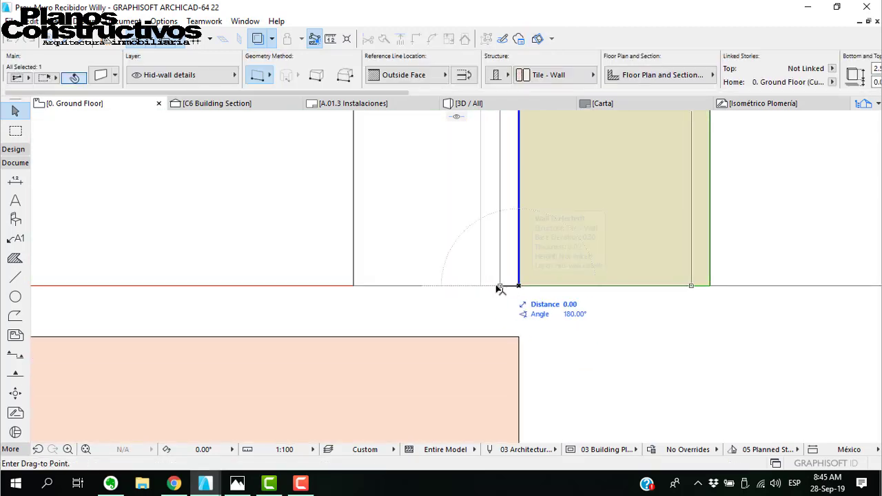
left_click(481, 285)
- Offset the vertical tile wall outward from the plaster line, leaving a small gap at the pilaster's side
scroll(501, 292, "up", 5)
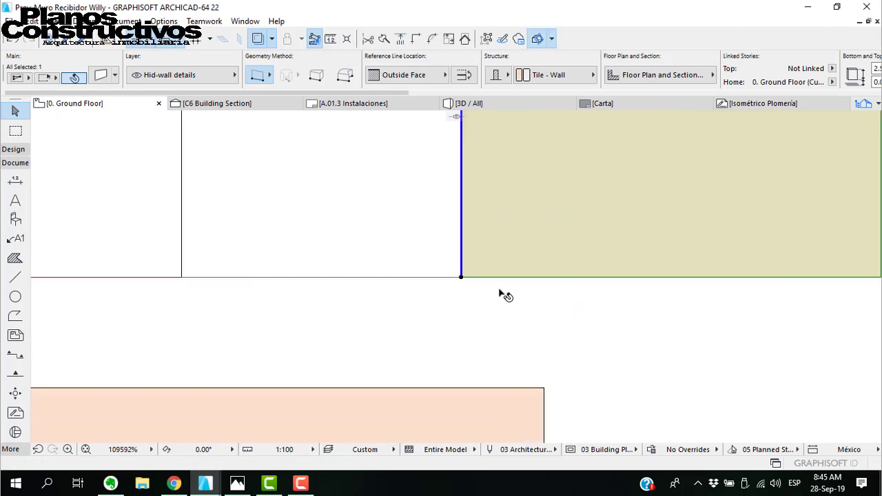
key("ctrl+d")
left_click(458, 276)
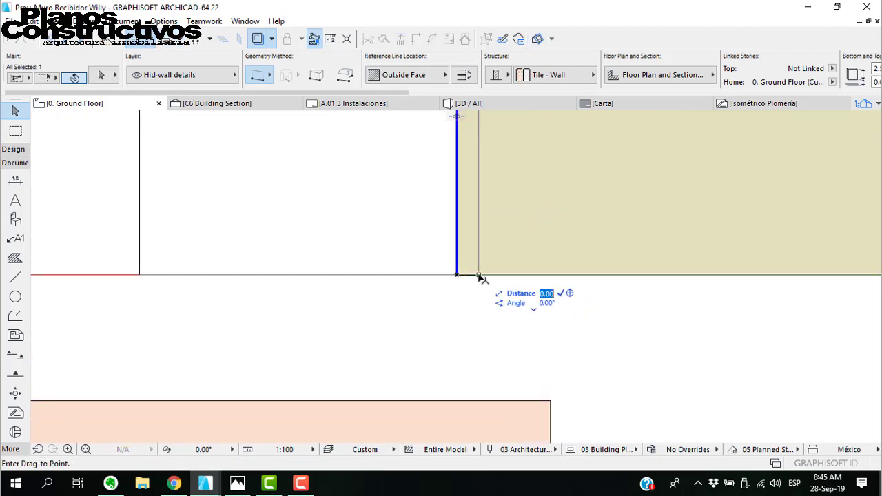
left_click(482, 279)
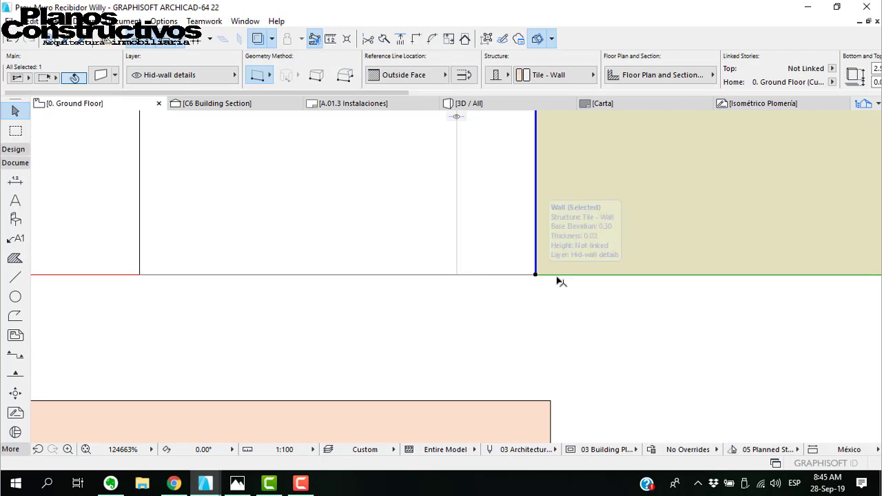
- Move the front tile wall so its end node meets the lower inner corner of the vertical tile wall
scroll(551, 285, "down", 3)
left_click(541, 339)
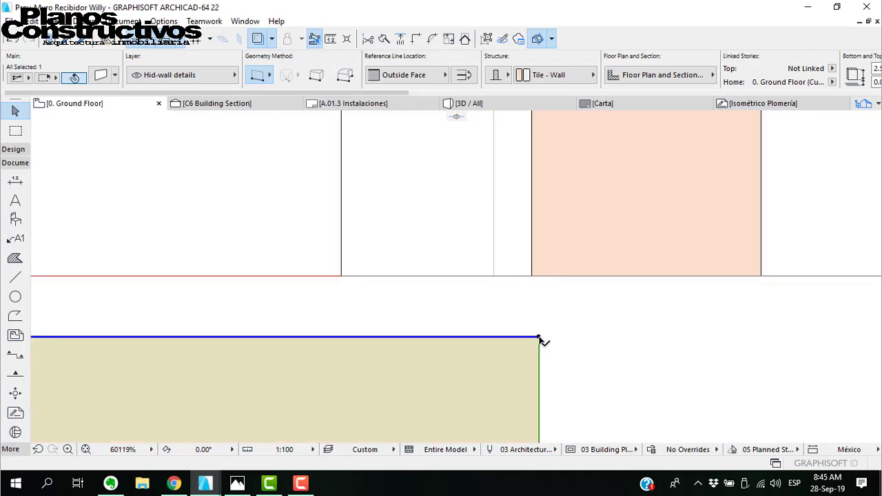
key("ctrl+d")
left_click(540, 338)
left_click(531, 277)
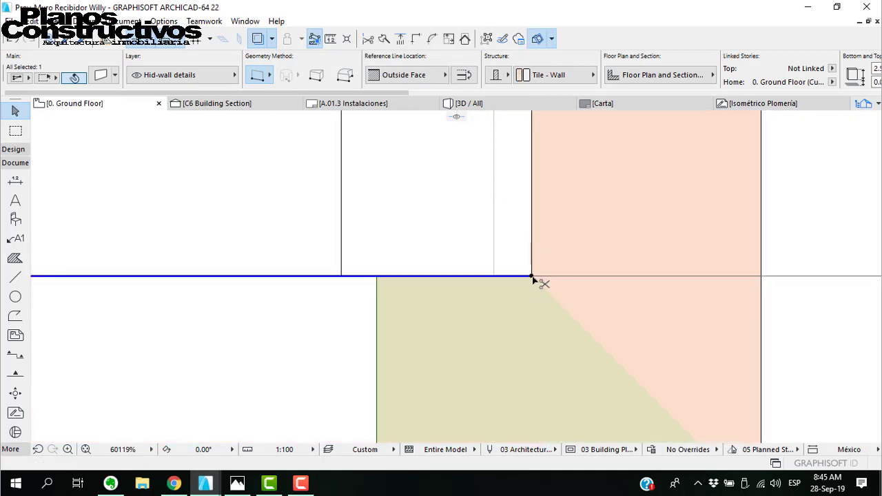
- Offset the front tile wall 0.0025 from the pilaster's front face and intersect it with the vertical tile wall at the corner
key("ctrl+d")
left_click(531, 277)
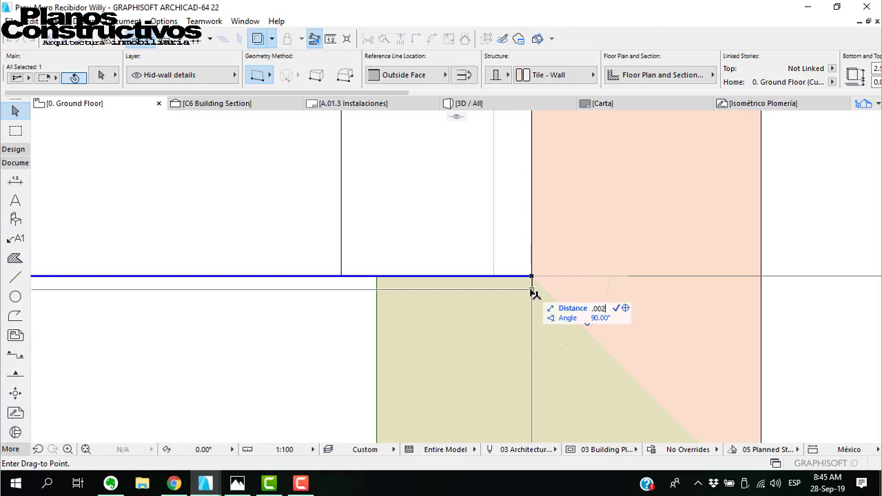
key("Return")
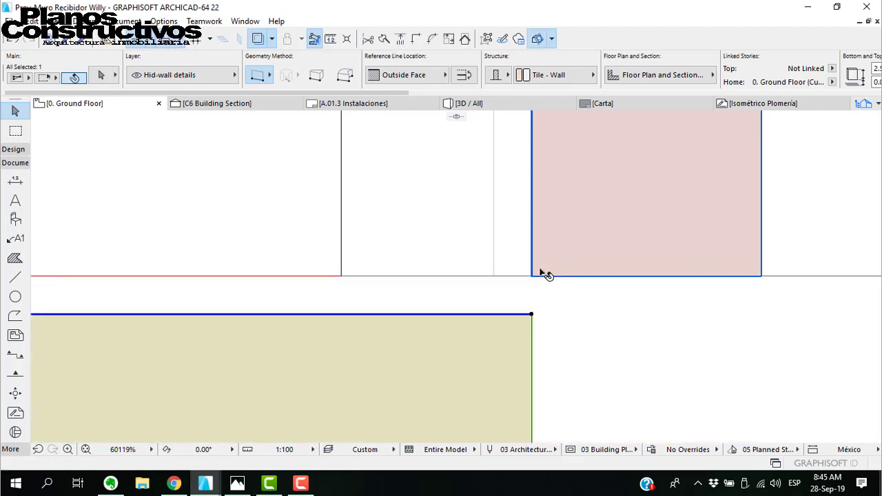
left_click(542, 274, "shift")
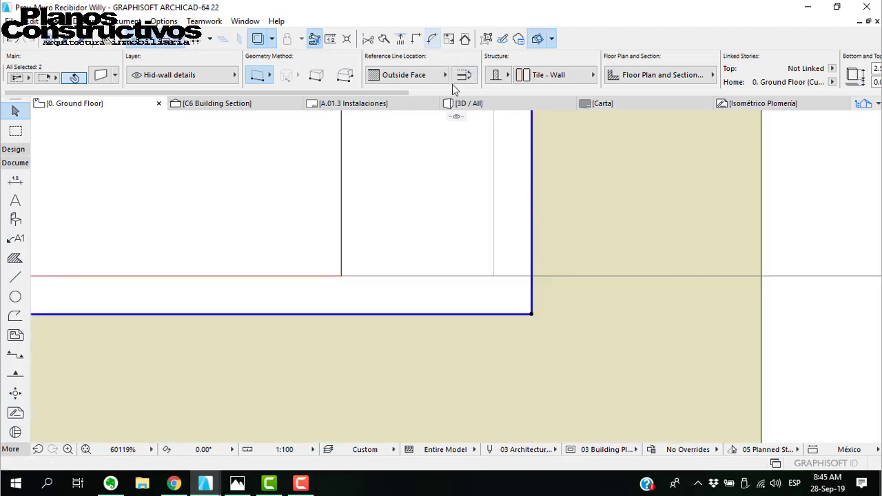
- Shorten the front tile wall's free end to line up with the plaster edge on the pilaster's other side
scroll(600, 331, "down", 6)
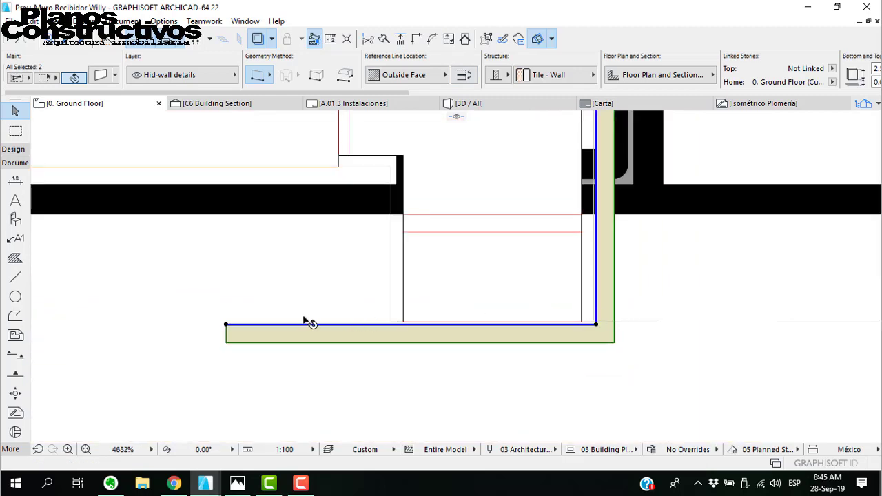
left_click(228, 326)
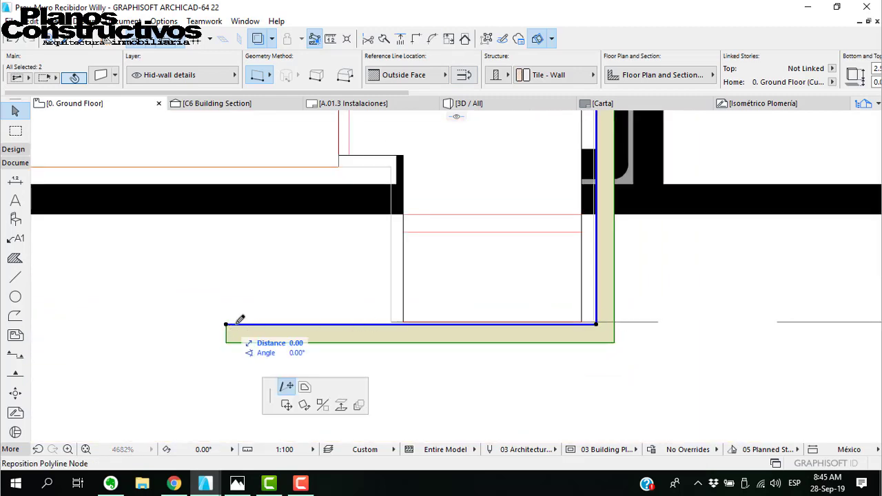
scroll(383, 321, "up", 5)
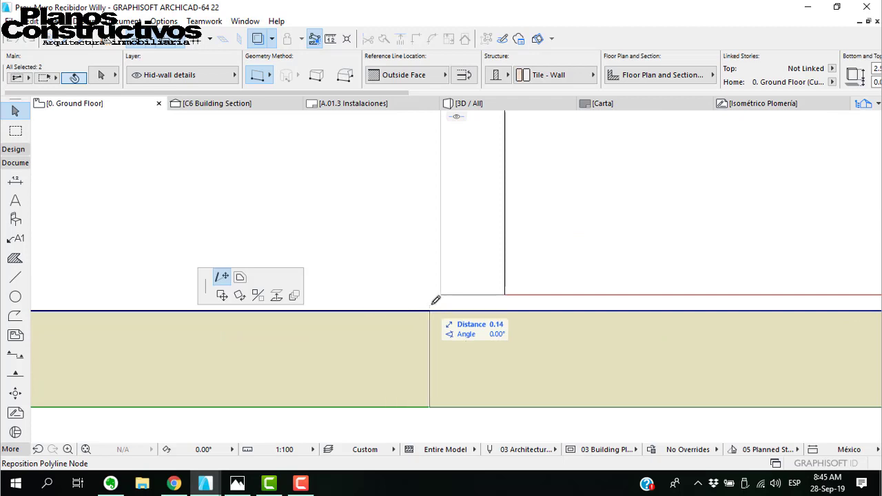
left_click(440, 310)
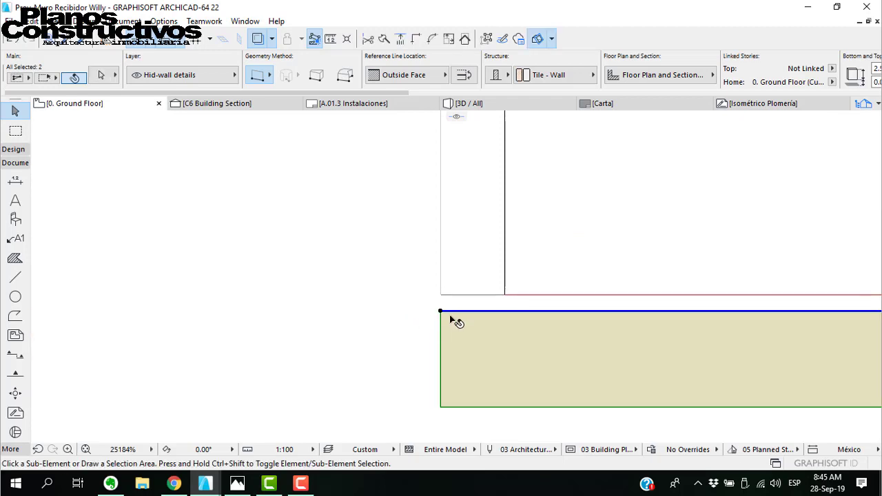
- Mirror a copy of both tile walls about a diagonal axis through the front tile wall's free end
key("ctrl+alt+m")
left_click(441, 311)
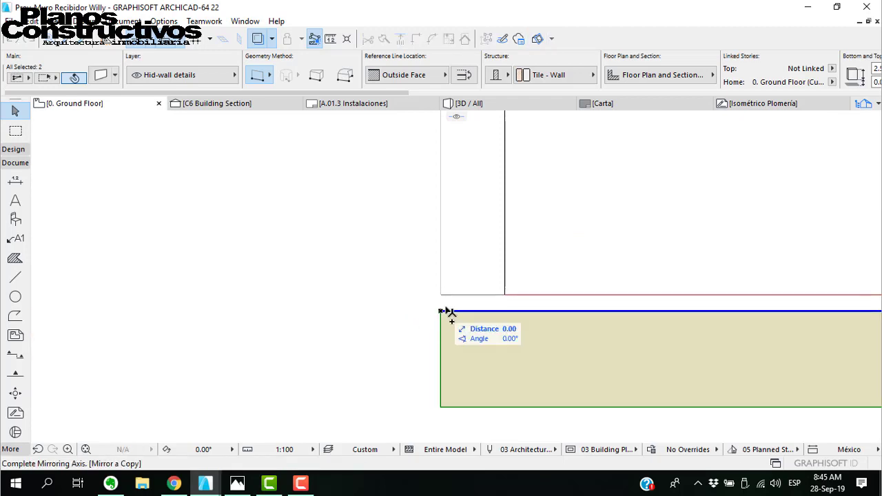
left_click(481, 275)
key("ctrl+d")
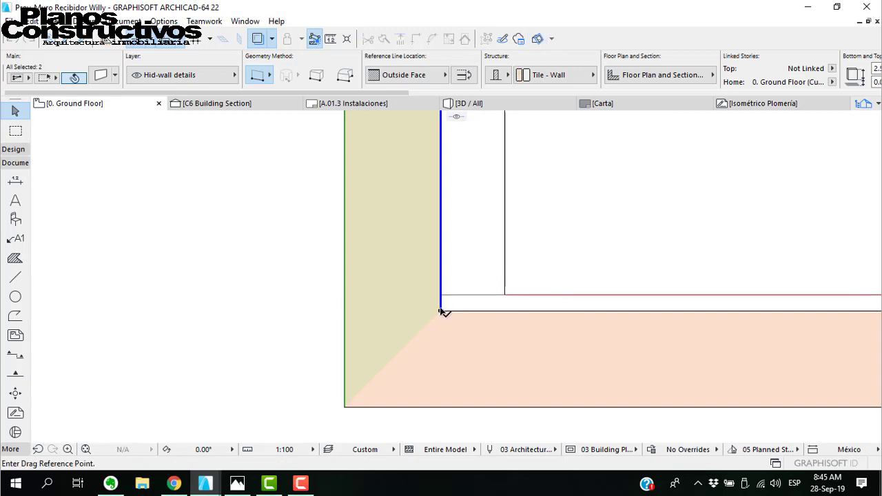
left_click(440, 310)
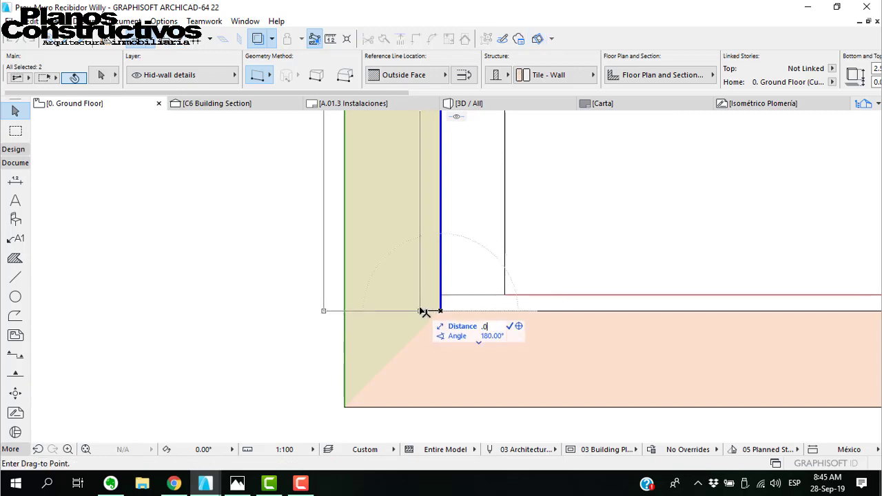
left_click(423, 311)
key("ctrl+z")
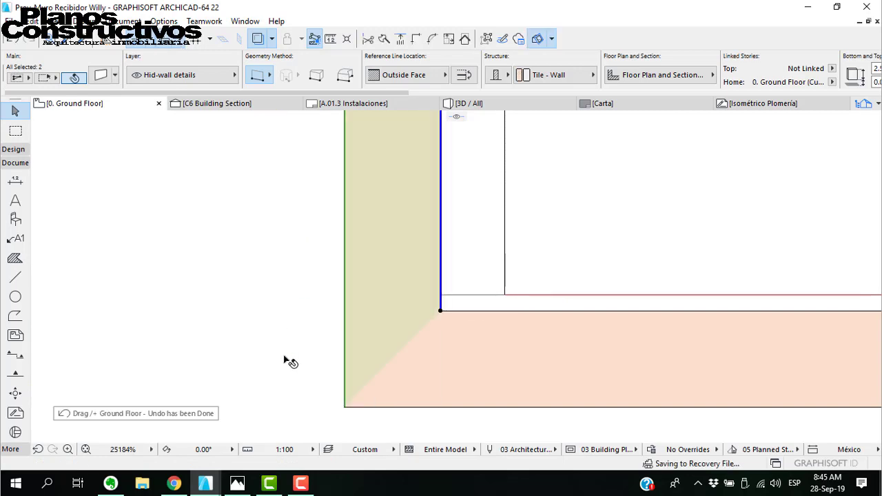
- Offset the mirrored tile walls 0.0025 outward from the plaster edge and intersect the new side tile with the front tile
key("ctrl+d")
left_click(440, 310)
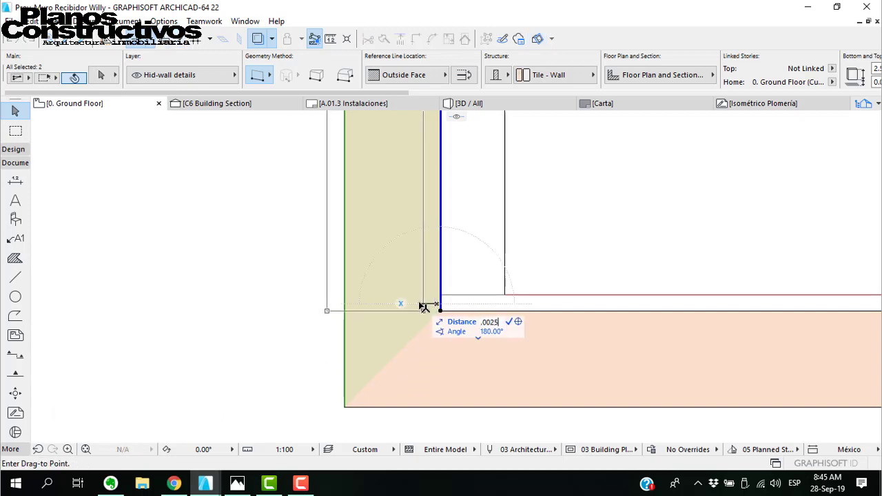
left_click(423, 307)
left_click(444, 310, "shift")
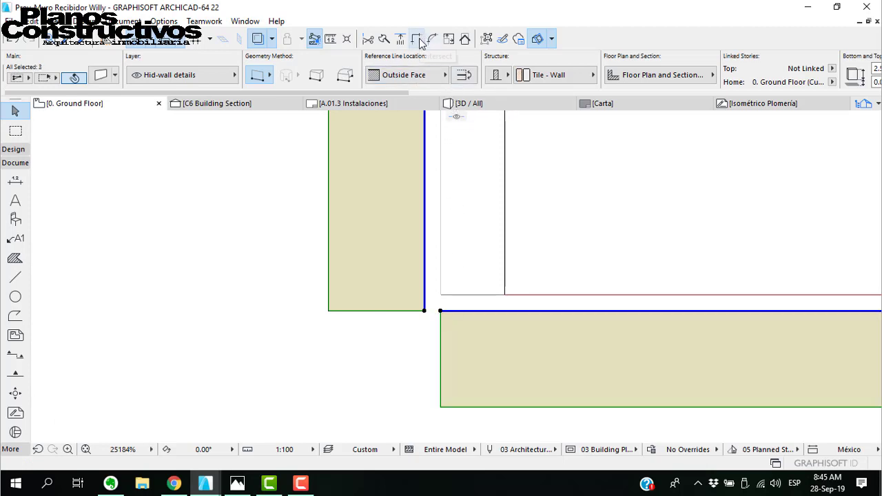
left_click(419, 38)
- Delete the surplus horizontal tile wall that crosses the pilaster
scroll(372, 353, "down", 4)
scroll(372, 354, "down", 6)
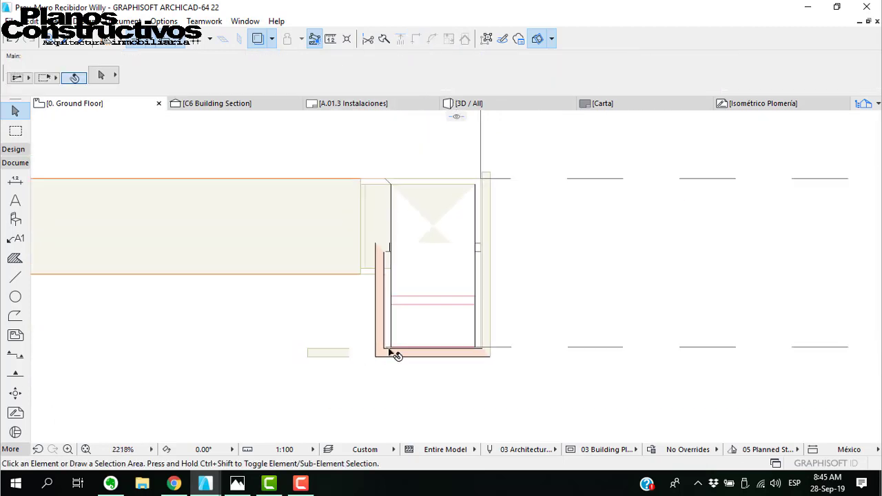
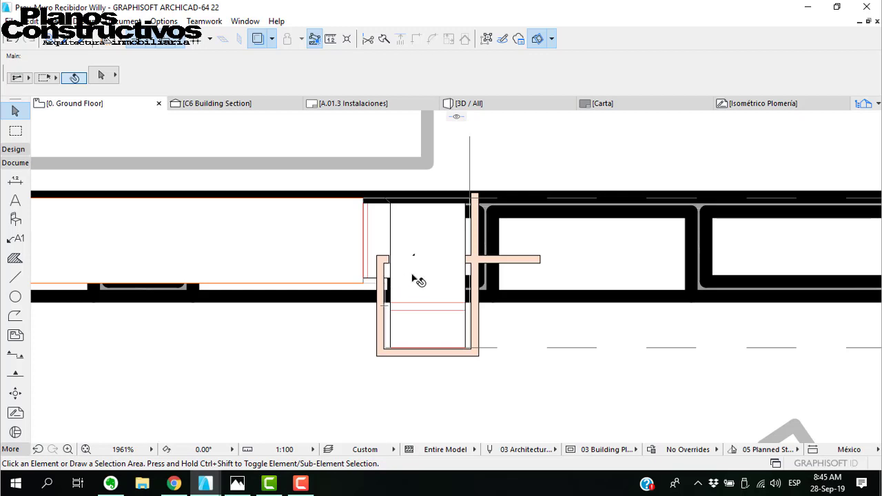
left_click(507, 268)
key("Delete")
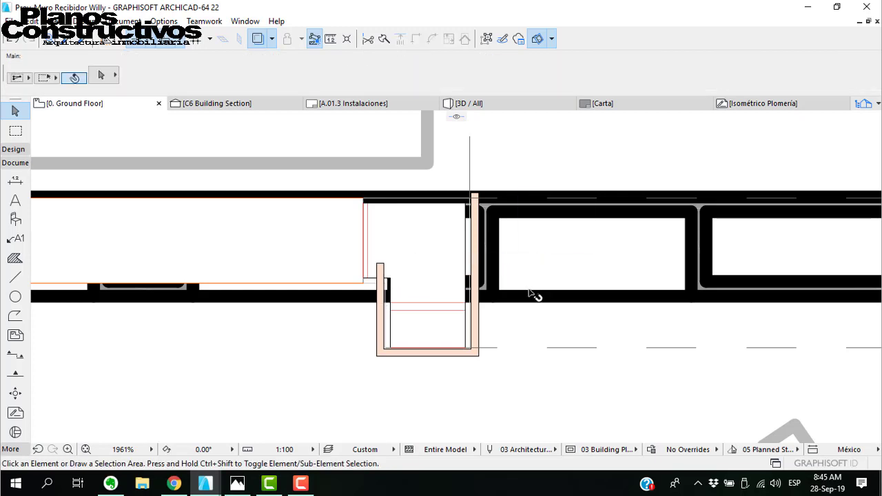
- Shorten the new side tile wall's upper end so it stops just below the recess ledge of the dividing wall
scroll(401, 312, "up", 3)
left_click(370, 224)
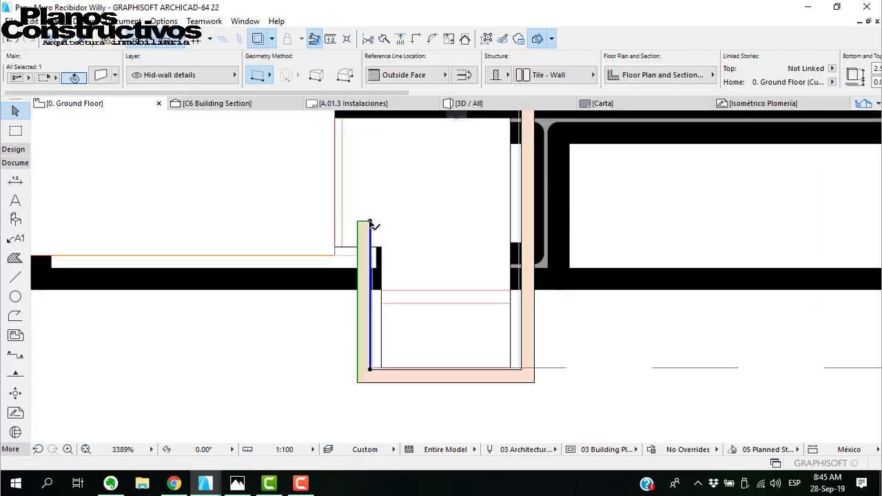
left_click(370, 224)
left_click(425, 262)
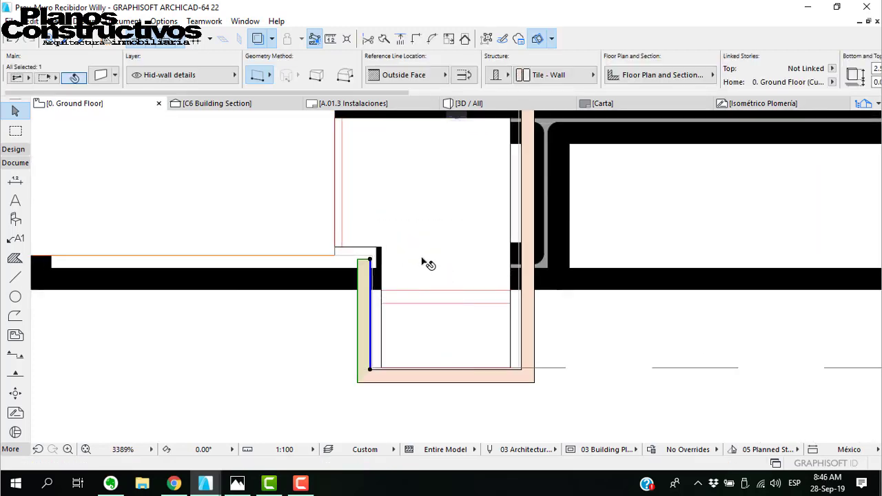
- Mirror a copy of the right pilaster's outer side tile wall about a diagonal axis through its upper end to form the rear tile wall
scroll(492, 290, "down", 3)
scroll(505, 200, "up", 6)
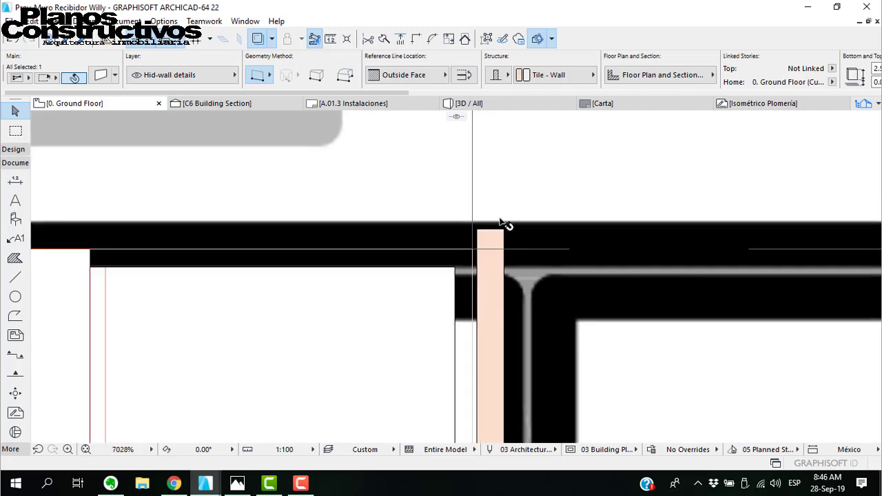
left_click(482, 231)
scroll(555, 235, "down", 2)
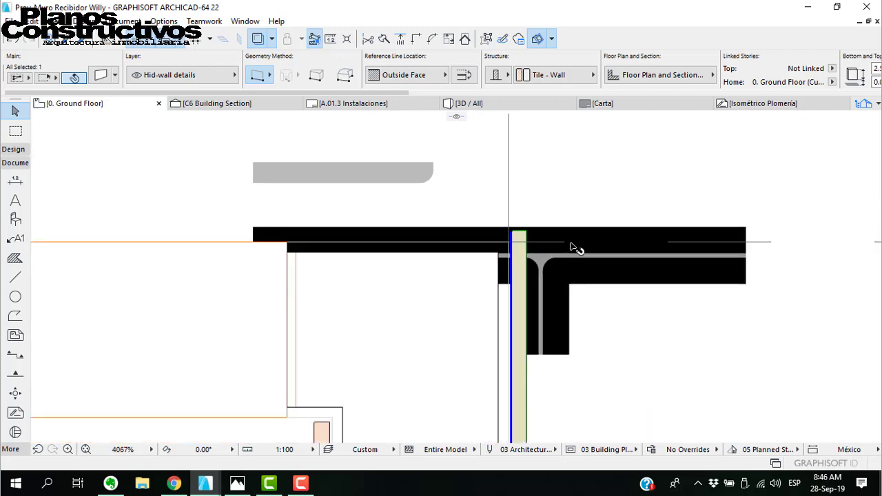
key("ctrl+alt+m")
scroll(502, 243, "up", 3)
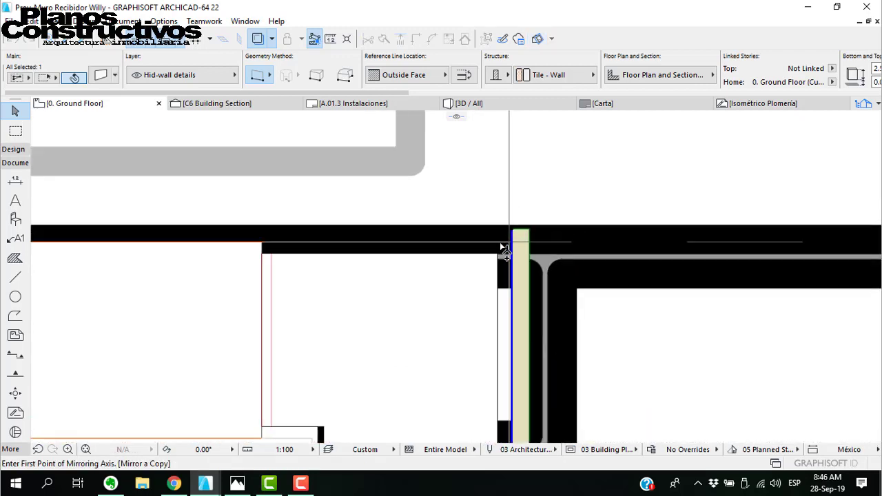
left_click(520, 217)
left_click(539, 201)
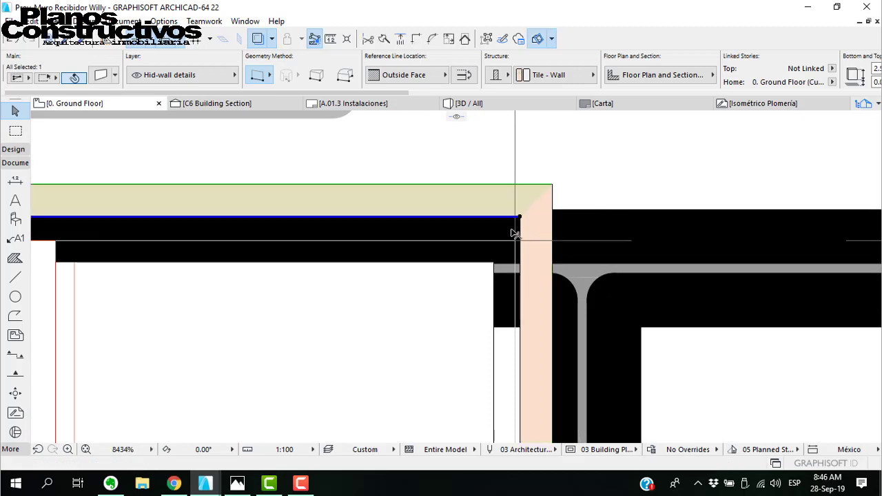
- Drag the new rear tile wall down so its reference line lies on the dividing wall's plaster edge
scroll(502, 240, "up", 4)
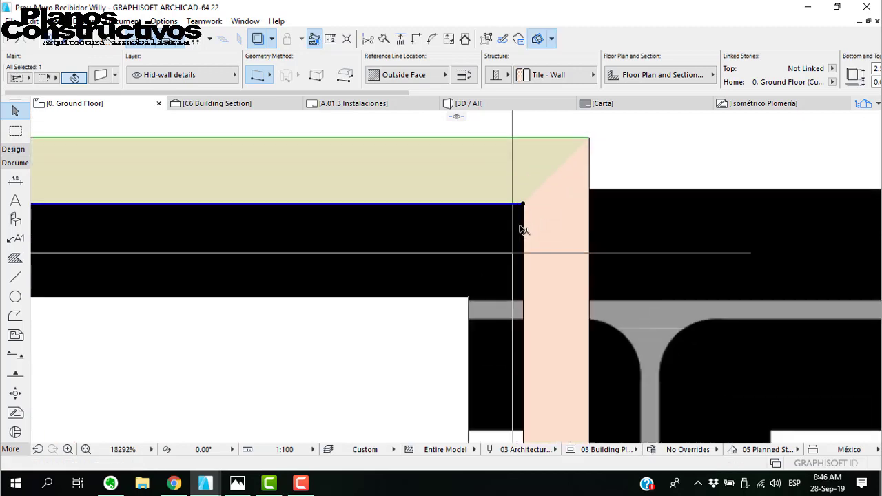
key("ctrl+d")
left_click(525, 197)
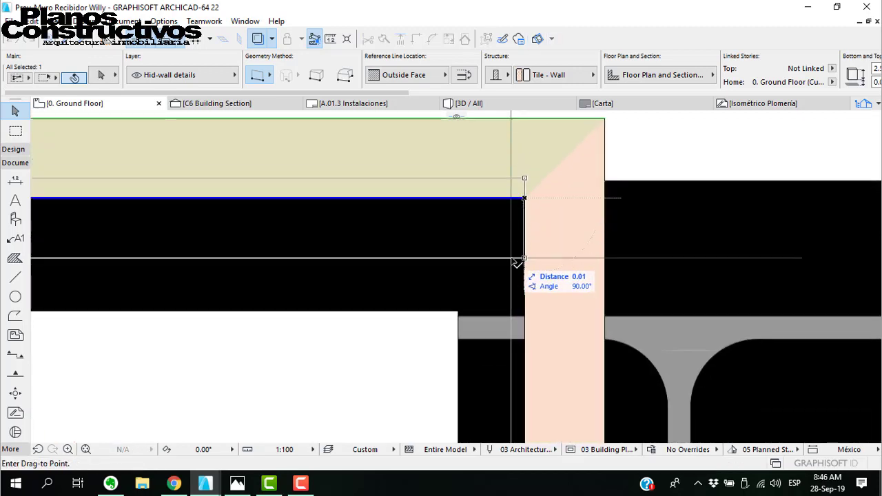
left_click(524, 259)
key("ctrl+d")
left_click(524, 259)
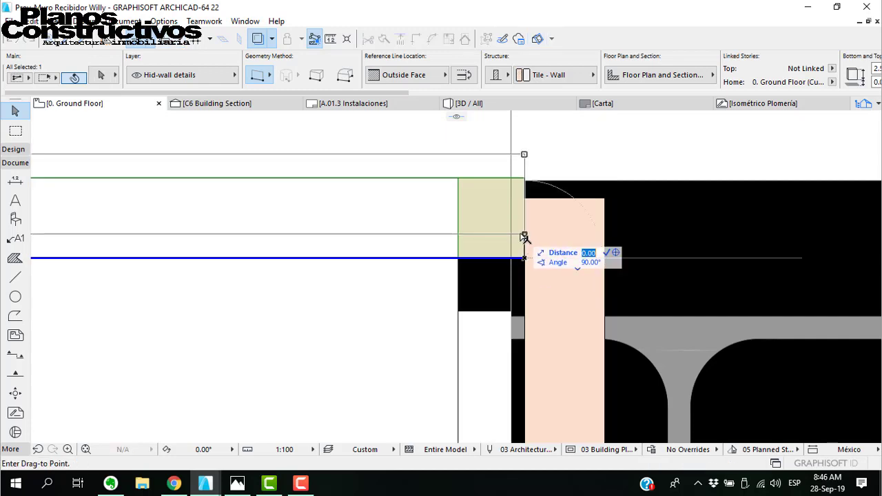
left_click(524, 237)
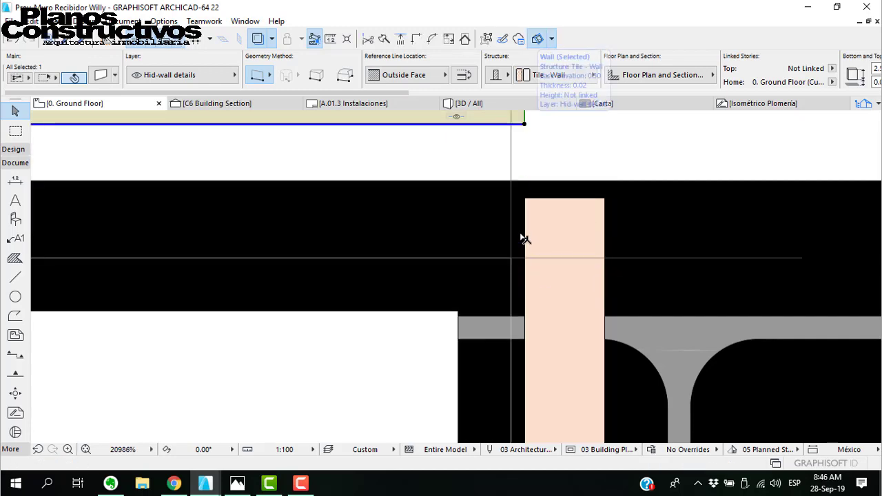
key("ctrl+z")
- Offset the rear tile wall 0.0025 outward from the plaster edge and intersect it with the right pilaster's outer side tile
key("ctrl+d")
left_click(526, 258)
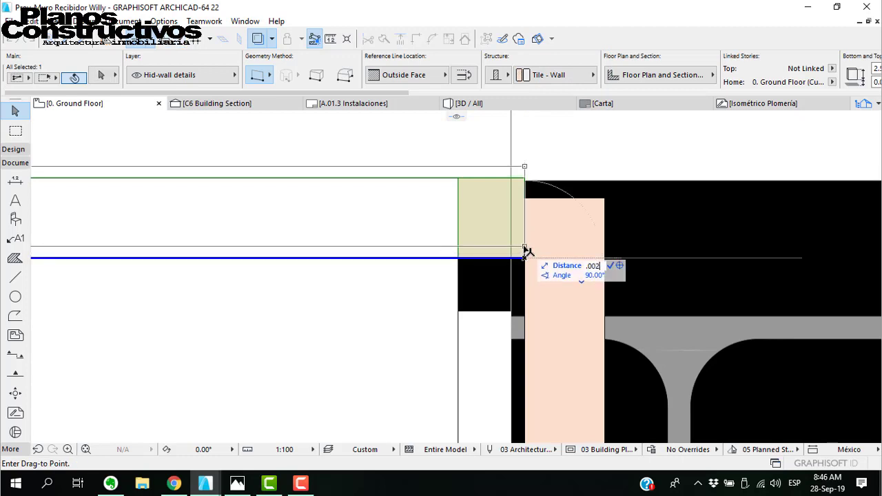
left_click(524, 246)
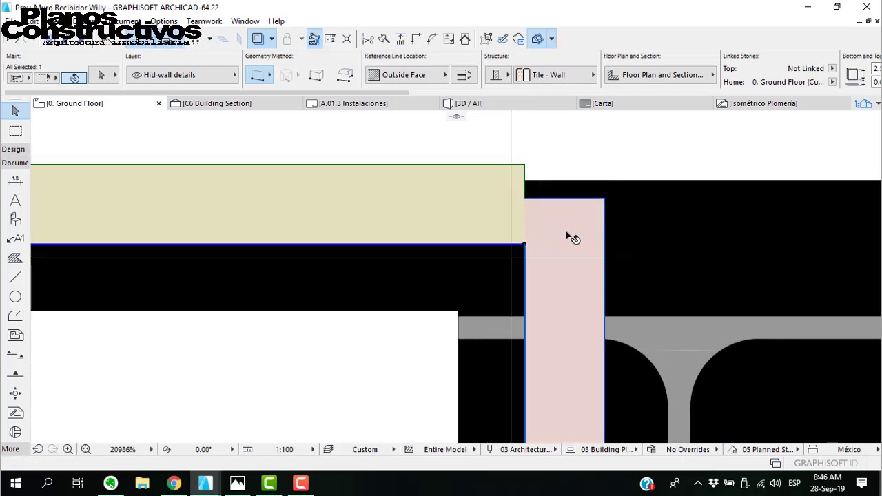
left_click(569, 243, "shift")
left_click(417, 40)
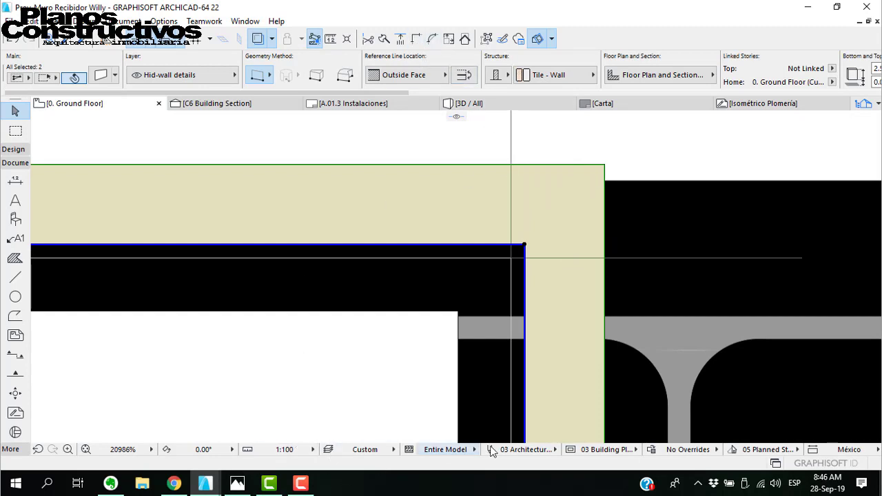
scroll(491, 310, "down", 3)
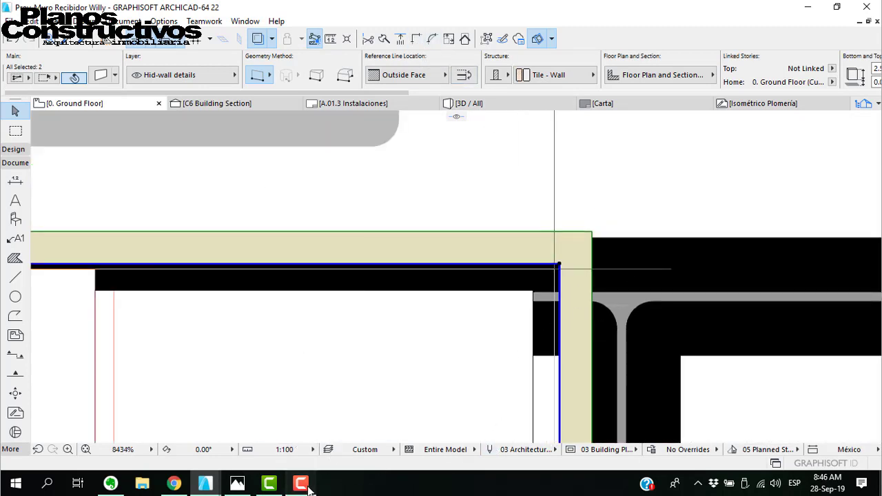
left_click(301, 483)
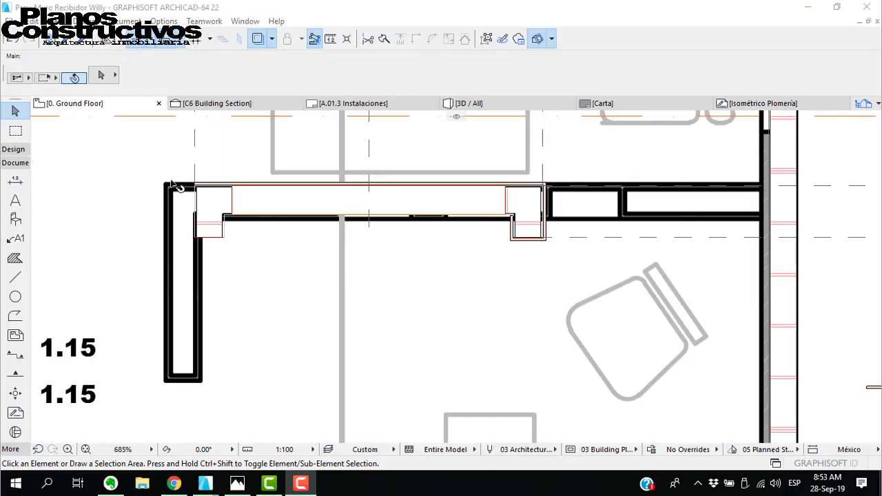
- Mirror a copy of the rear tile wall about a diagonal axis at the left pilaster's corner and intersect both tile walls there
scroll(175, 184, "up", 8)
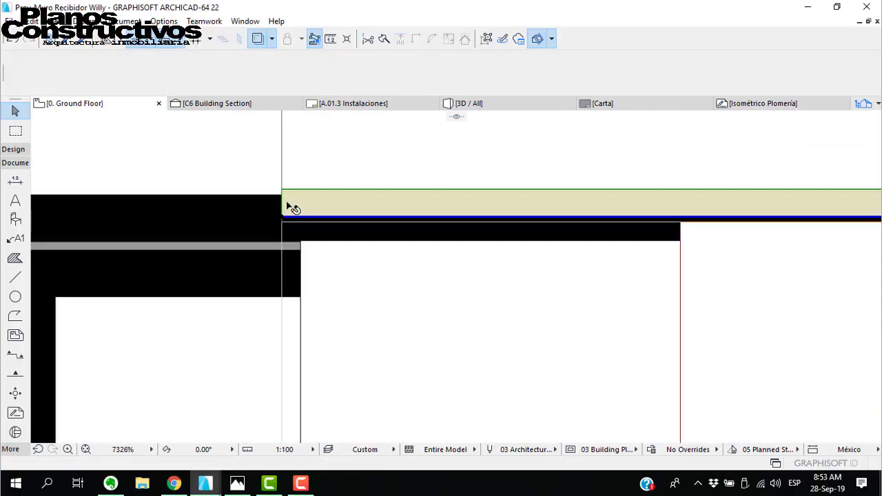
left_click(292, 208)
scroll(295, 227, "up", 3)
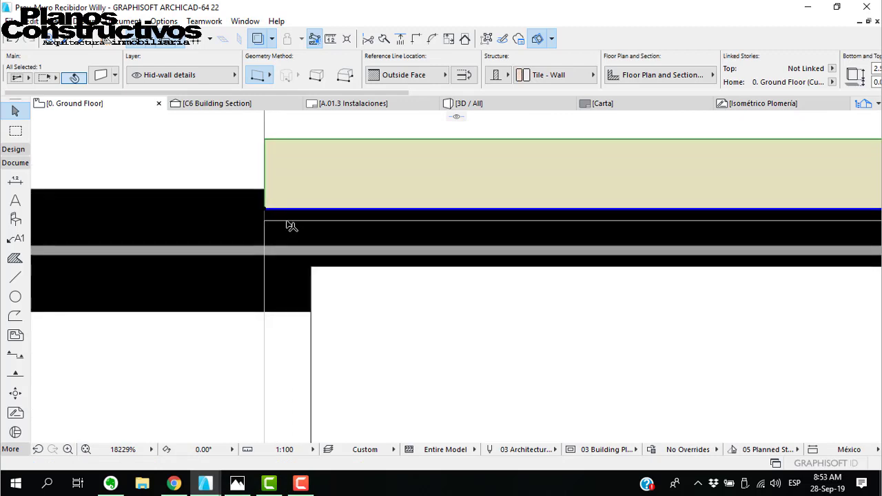
key("ctrl+alt+m")
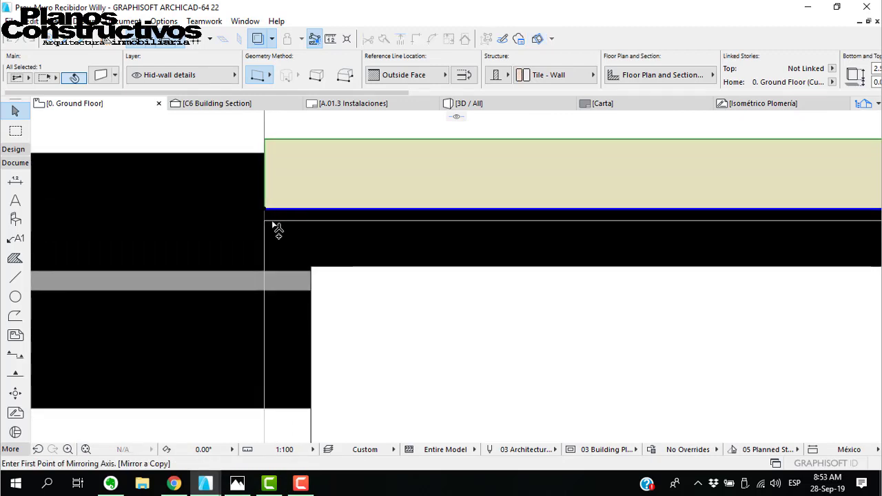
left_click(264, 226)
left_click(295, 255)
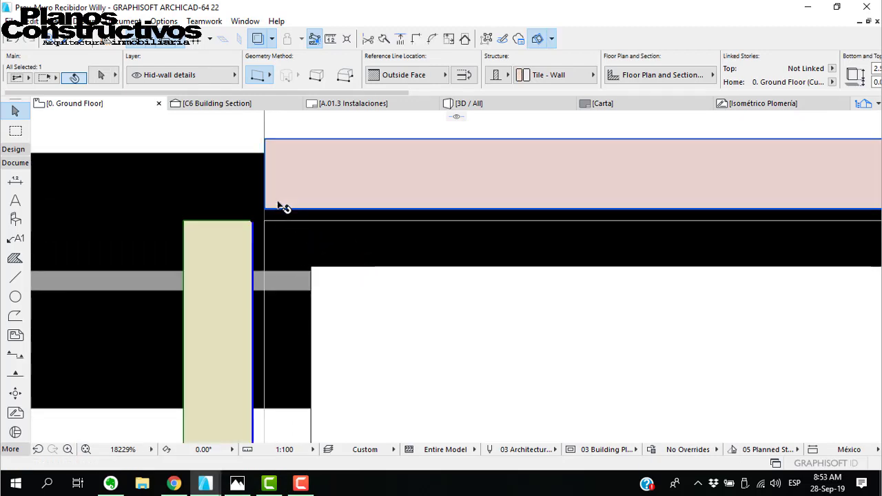
scroll(275, 151, "down", 10)
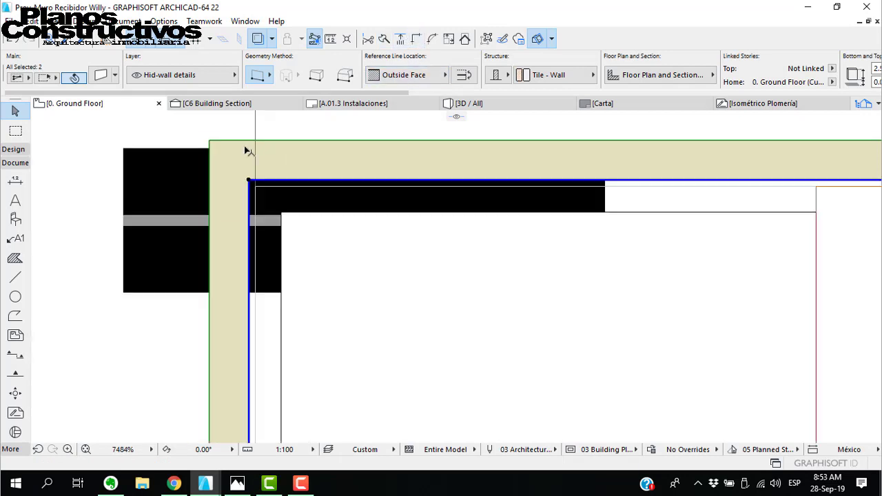
- Shorten the new left side tile wall so its lower end stops just past the left pilaster's front face
scroll(279, 150, "down", 2)
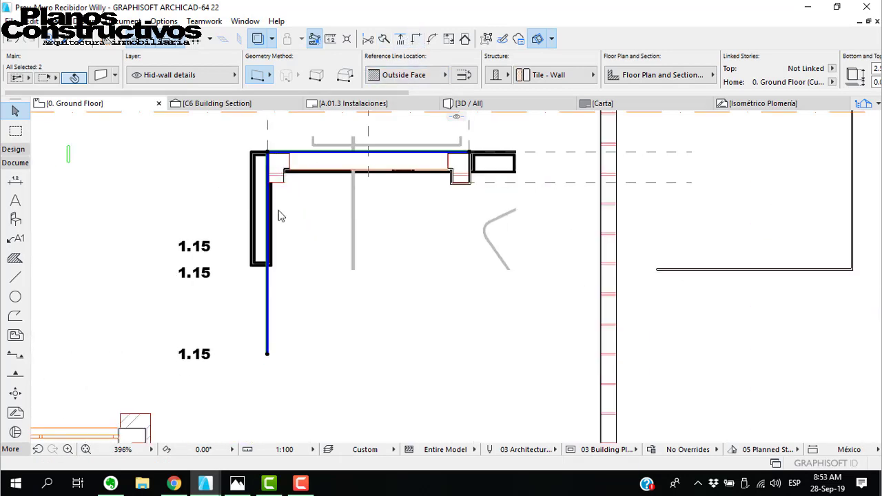
left_click(267, 352)
scroll(270, 275, "up", 5)
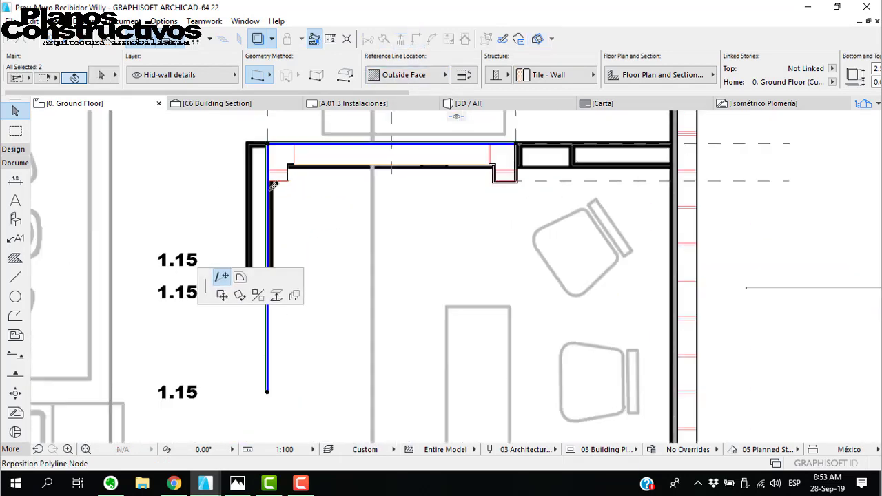
scroll(271, 175, "up", 4)
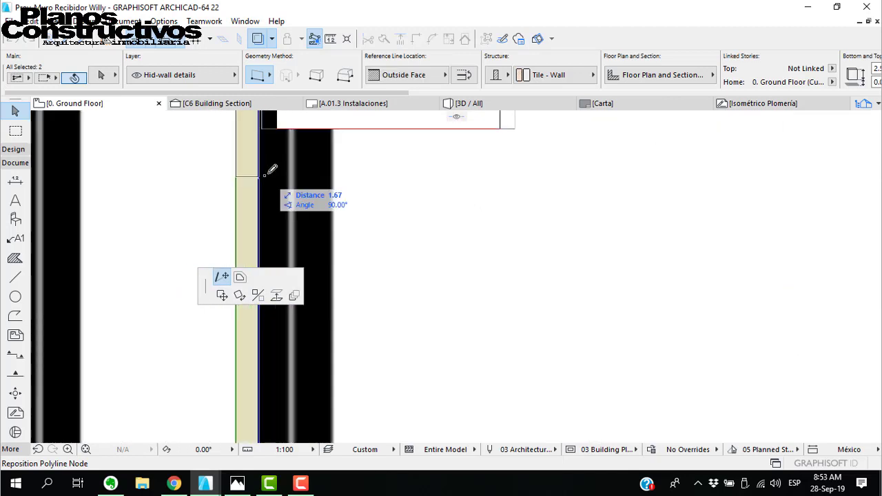
left_click(264, 175)
- Copy the right pilaster's front tile wall onto the left pilaster's front face, starting at the left side tile wall
scroll(189, 224, "down", 3)
scroll(195, 229, "down", 3)
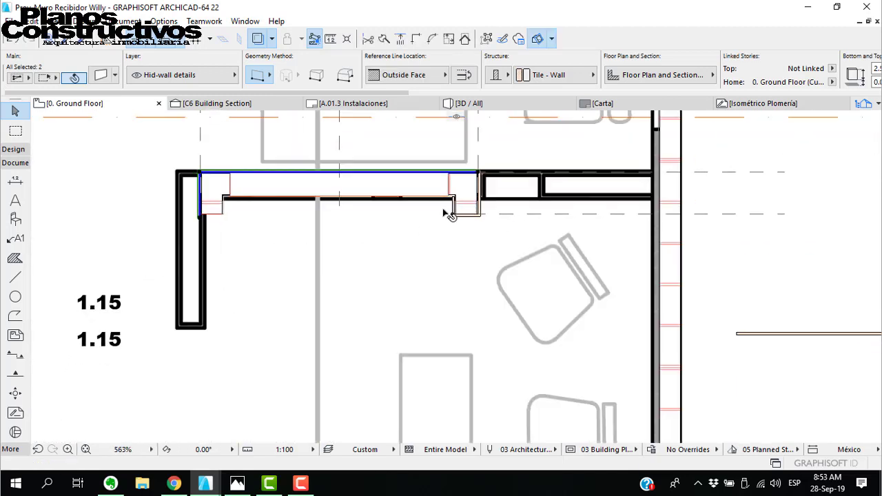
scroll(517, 228, "up", 6)
left_click(541, 235)
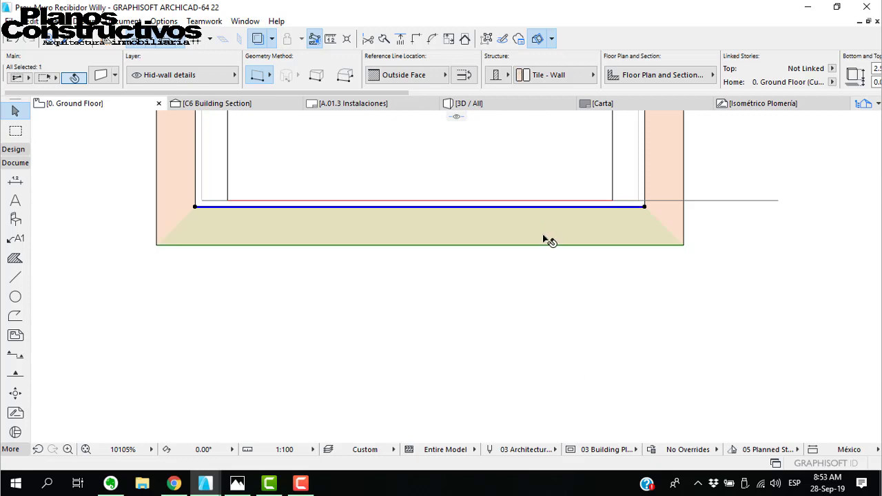
scroll(204, 204, "up", 2)
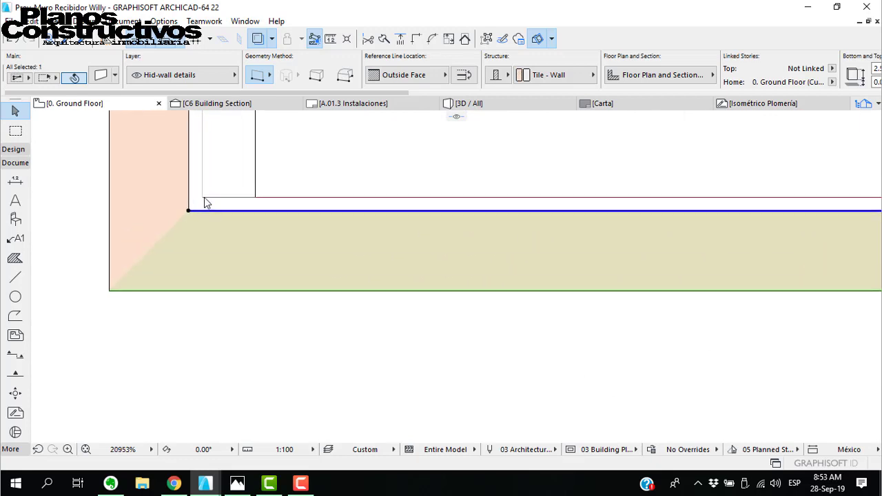
scroll(513, 248, "down", 3)
scroll(407, 237, "up", 2)
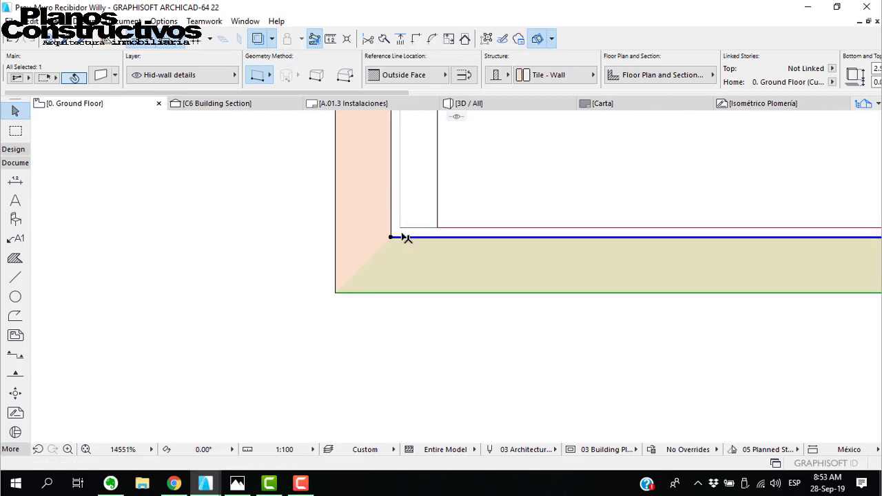
key("ctrl+shift+d")
left_click(392, 237)
scroll(404, 236, "down", 5)
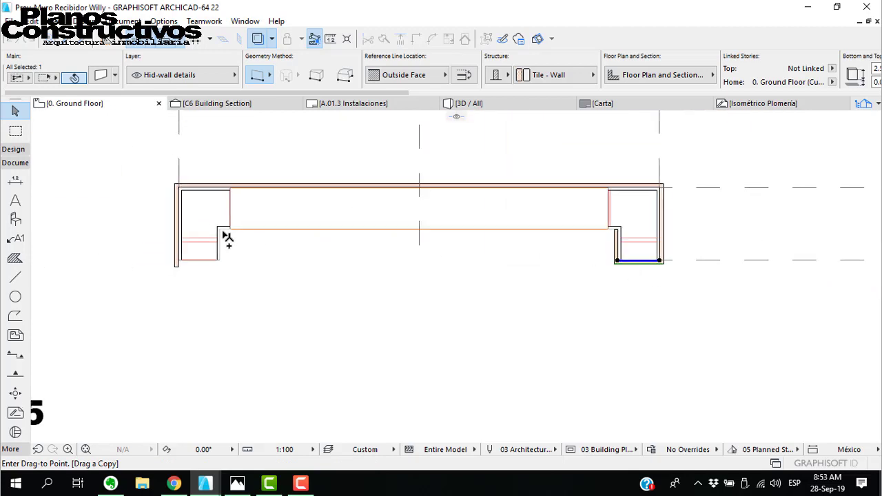
scroll(228, 237, "up", 6)
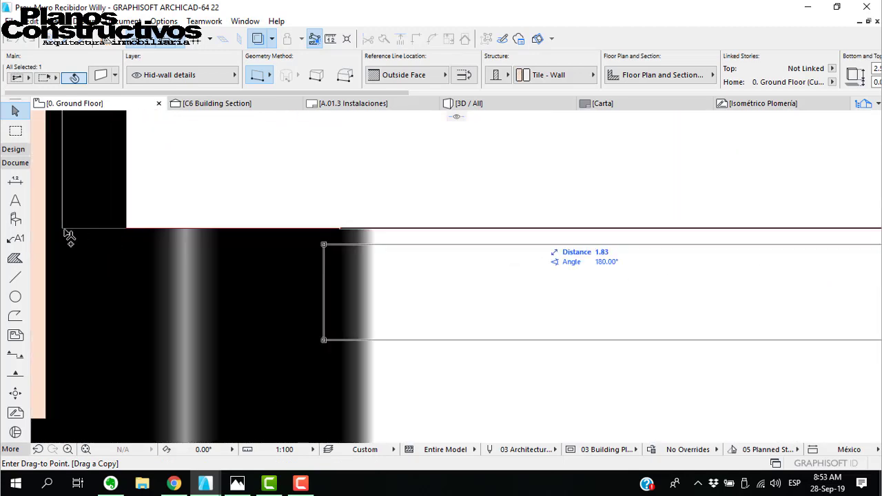
left_click(68, 242)
- Intersect the left pilaster's front tile wall with its outer side tile wall to form a clean corner
scroll(134, 248, "down", 3)
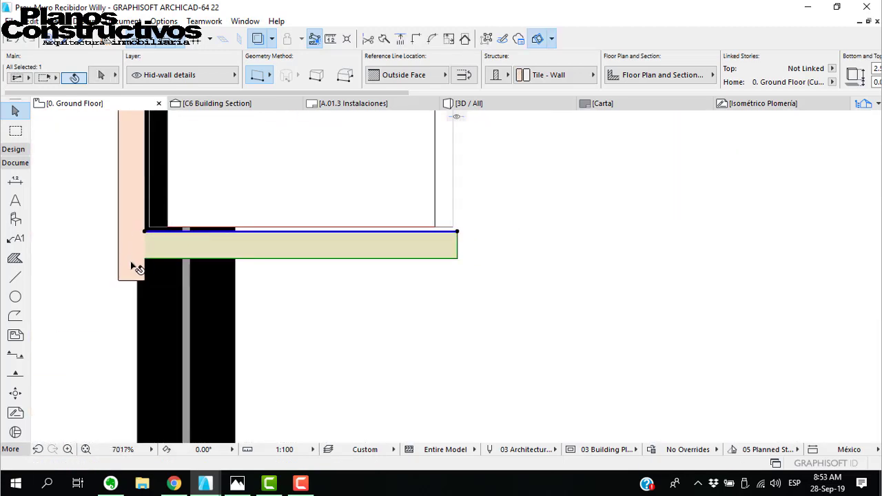
left_click(131, 265, "shift")
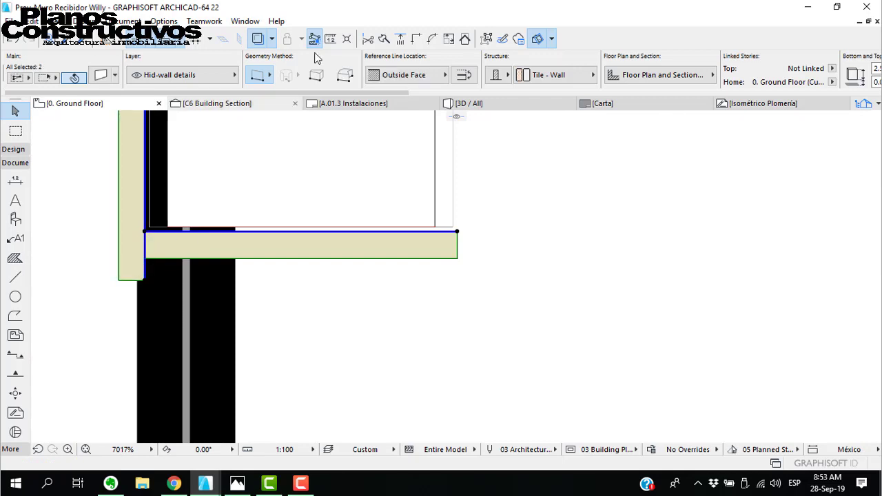
left_click(416, 40)
scroll(337, 214, "down", 4)
scroll(378, 205, "up", 2)
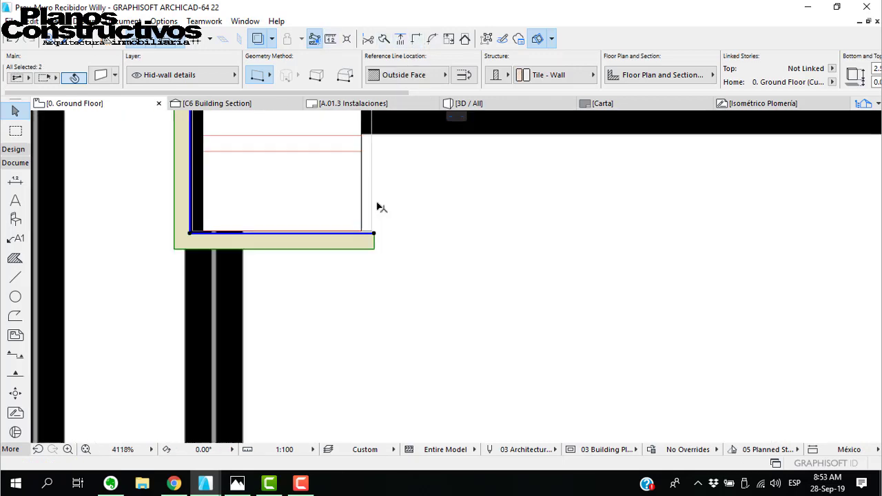
scroll(377, 207, "up", 1)
key("Escape")
- Mirror a copy of the left pilaster's outer side tile wall about a vertical axis through the front tile wall's midpoint
scroll(217, 252, "down", 5)
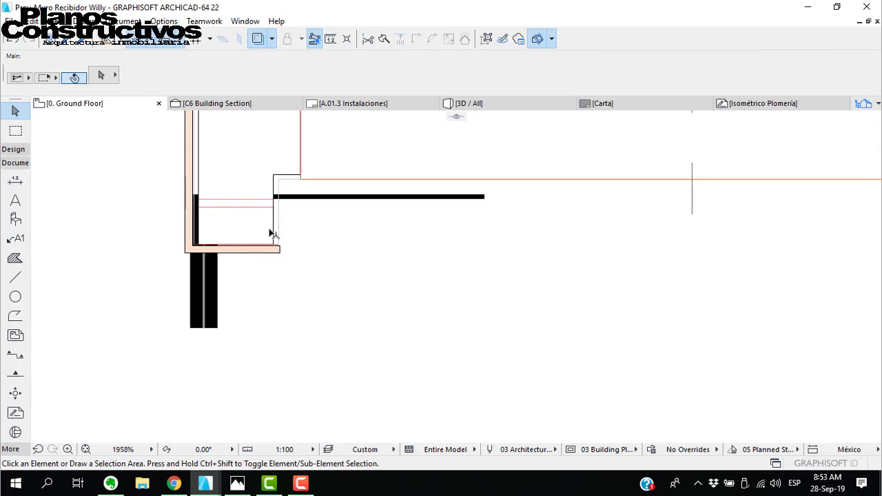
scroll(189, 233, "up", 3)
left_click(186, 244)
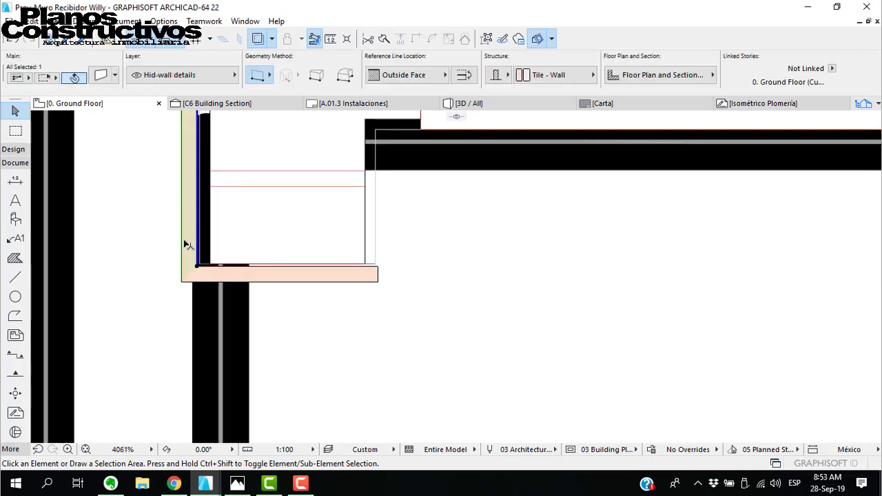
key("ctrl+alt+m")
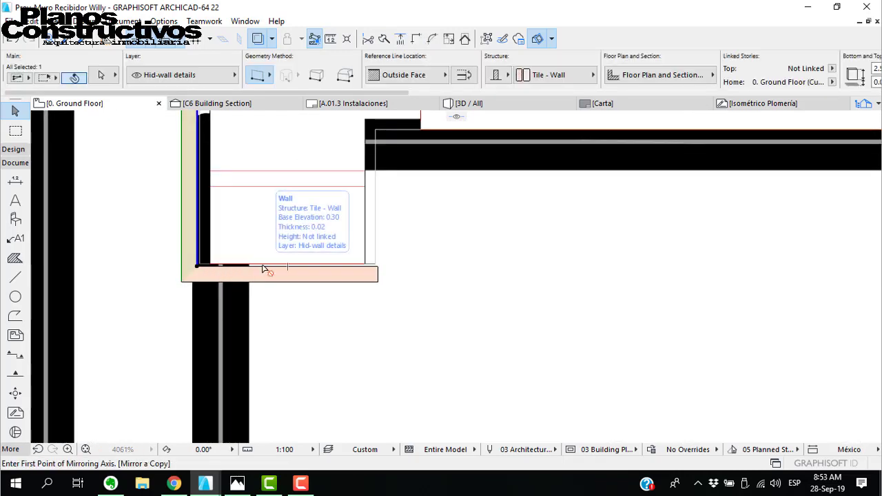
left_click(288, 266)
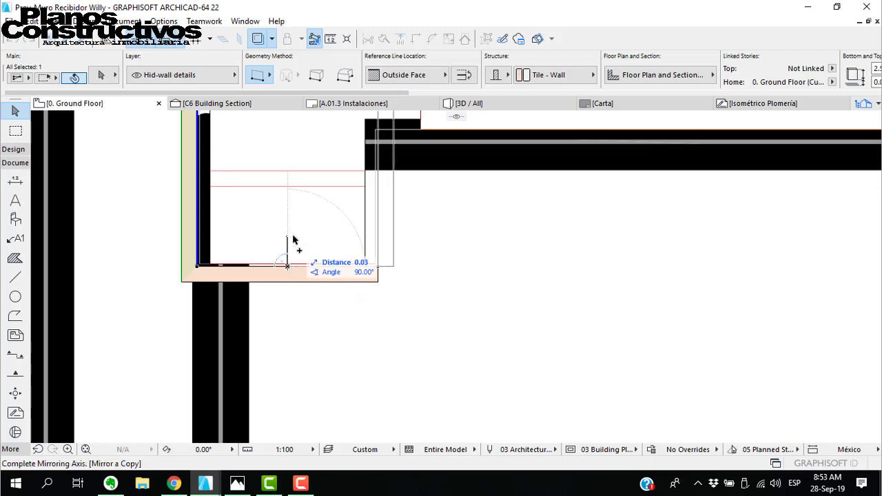
left_click(297, 238)
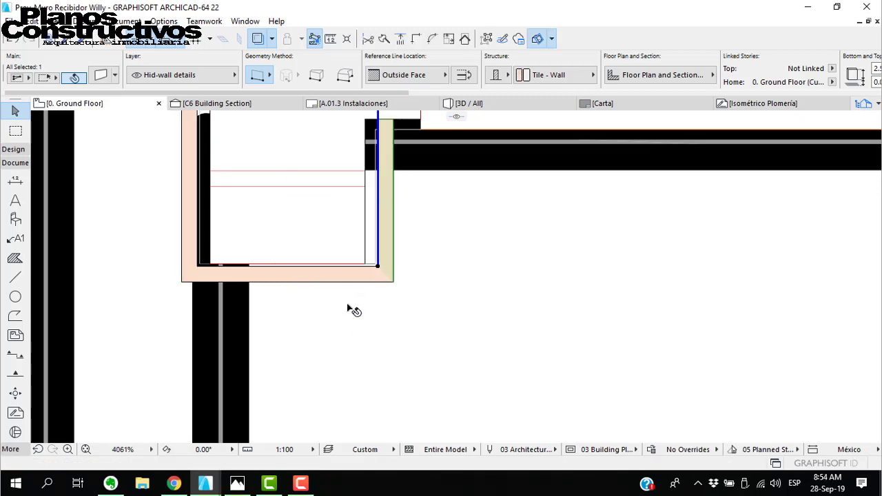
- Shorten the left pilaster's inner side tile wall so its upper end stops within the dividing wall's front layer
scroll(338, 303, "down", 4)
scroll(321, 255, "up", 3)
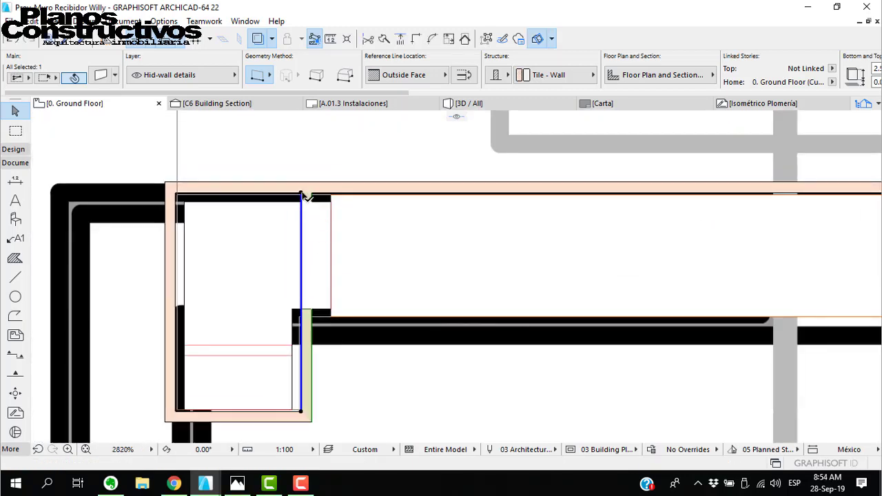
left_click(301, 293)
scroll(309, 316, "up", 3)
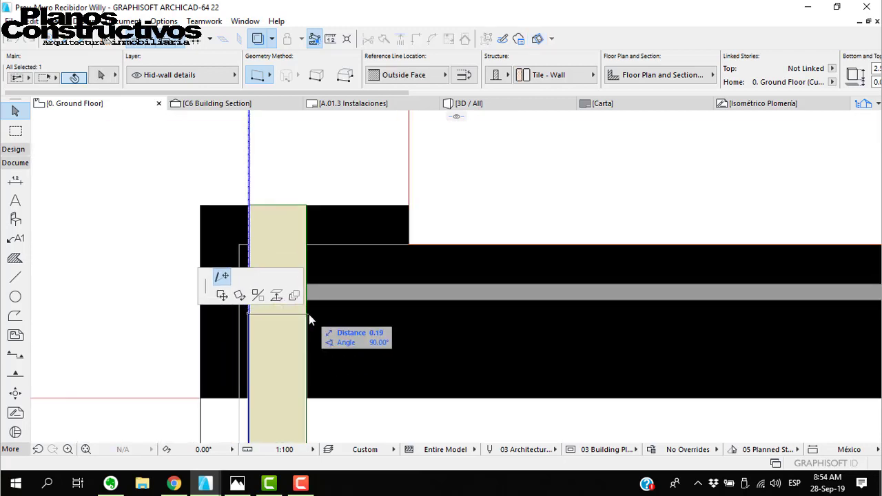
left_click(309, 315)
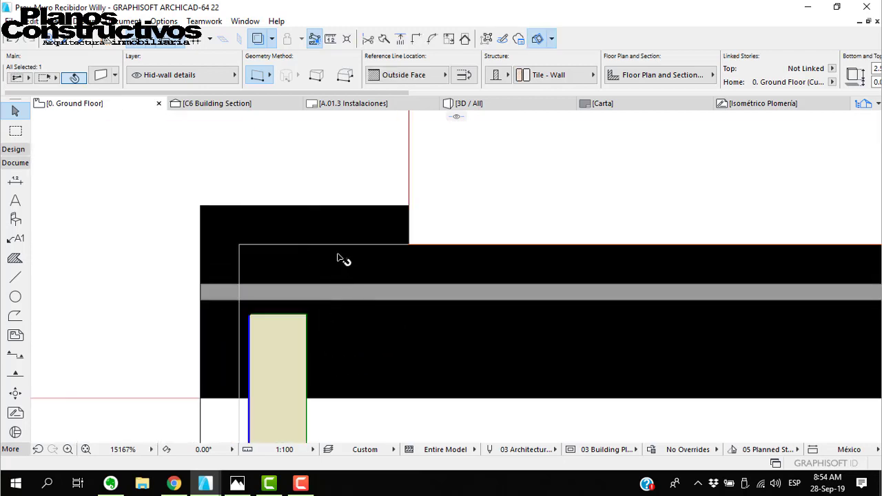
- Mirror a copy of the inner side tile wall about a diagonal axis through the inner corner, so it runs along the dividing wall's front
key("ctrl+shift+m")
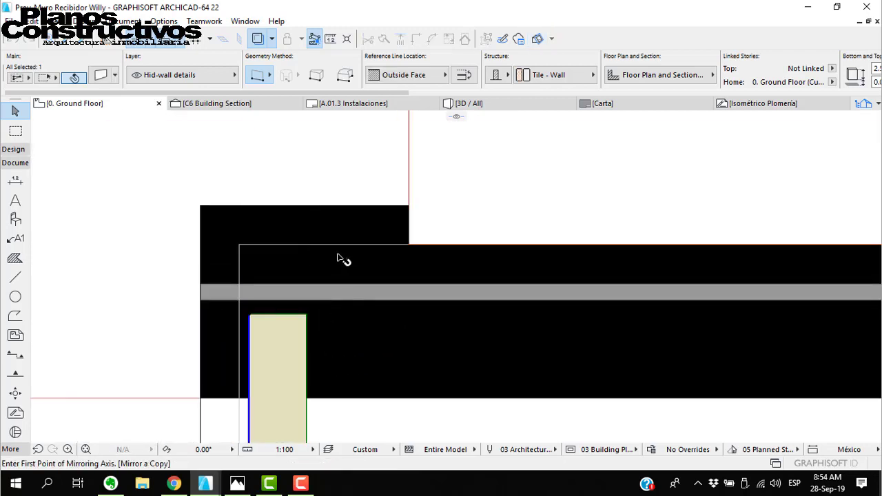
left_click(239, 246)
left_click(330, 315)
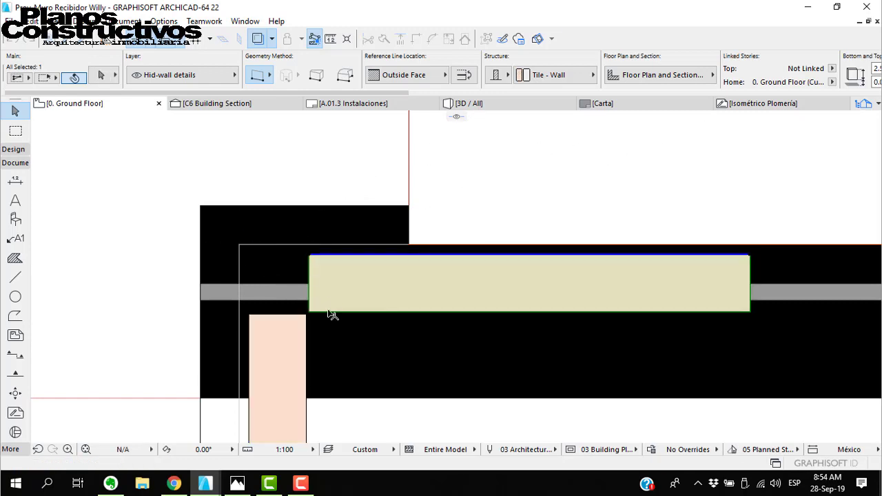
- Intersect the new horizontal tile wall with the left pilaster's inner side tile wall to form a clean corner
left_click(298, 328, "shift")
left_click(413, 39)
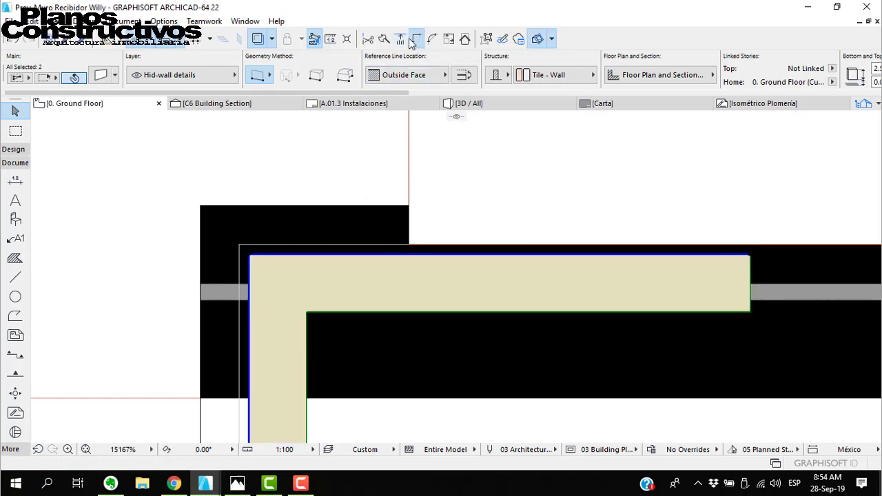
left_click(289, 189)
- Stretch the horizontal front tile wall along the dividing wall up to the right pilaster's inner side tile wall
scroll(252, 187, "down", 4)
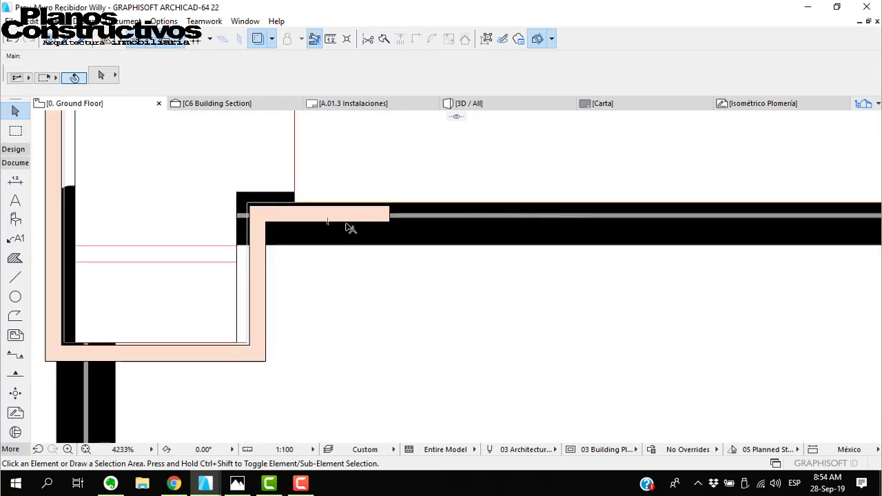
left_click(397, 215)
left_click(390, 207)
scroll(381, 207, "down", 3)
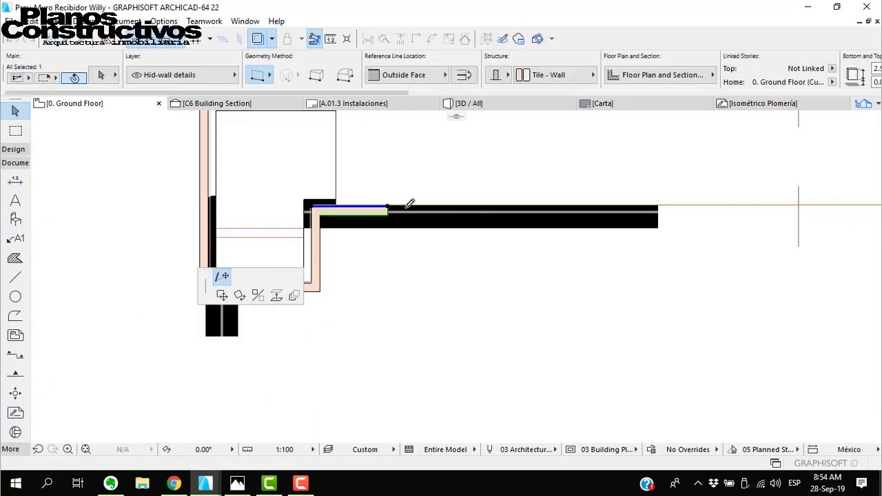
middle_click_drag(677, 224, 358, 225)
scroll(413, 213, "down", 3)
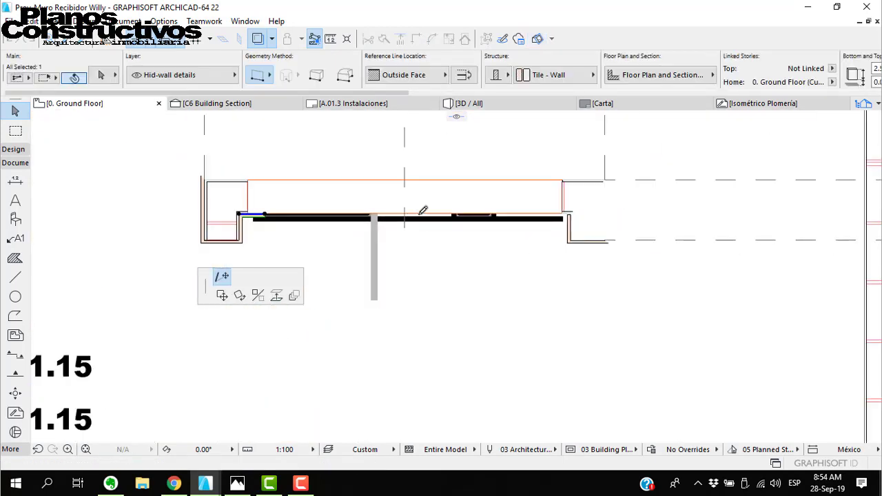
scroll(608, 216, "up", 5)
scroll(607, 215, "up", 2)
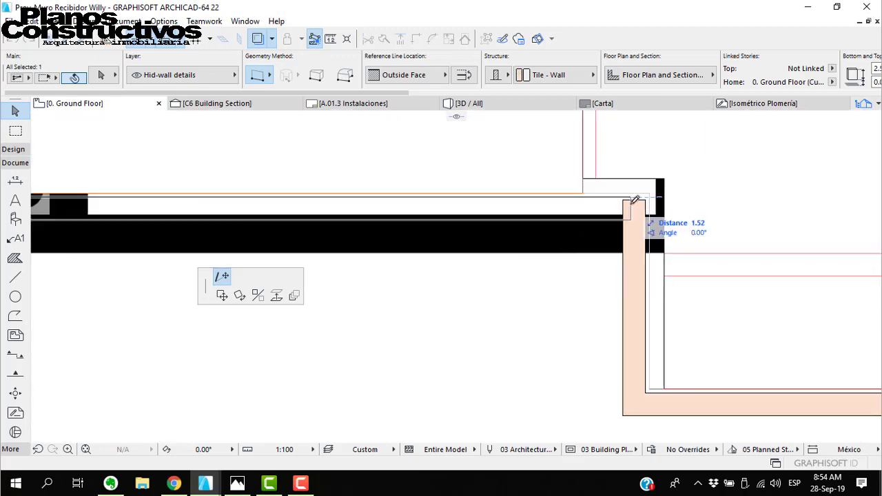
left_click(634, 241)
- Intersect the front tile wall with the right pilaster's inner side tile wall to close the corner
left_click(630, 241, "shift")
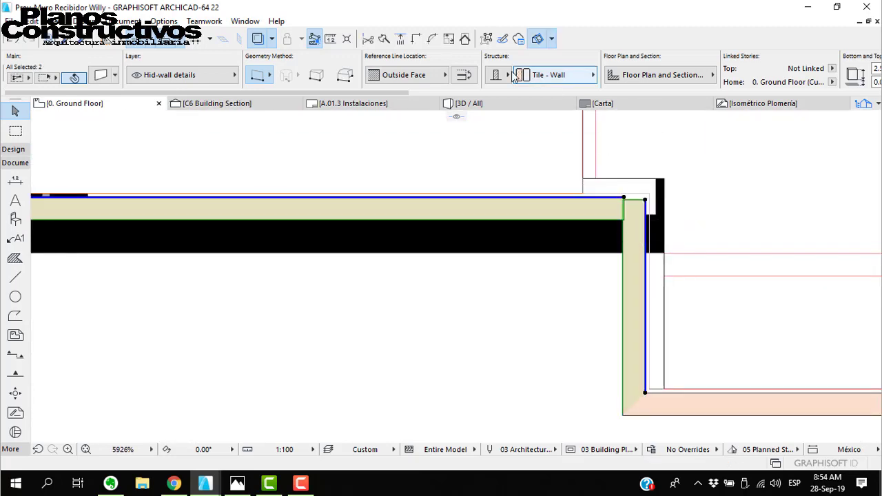
left_click(416, 39)
key("Escape")
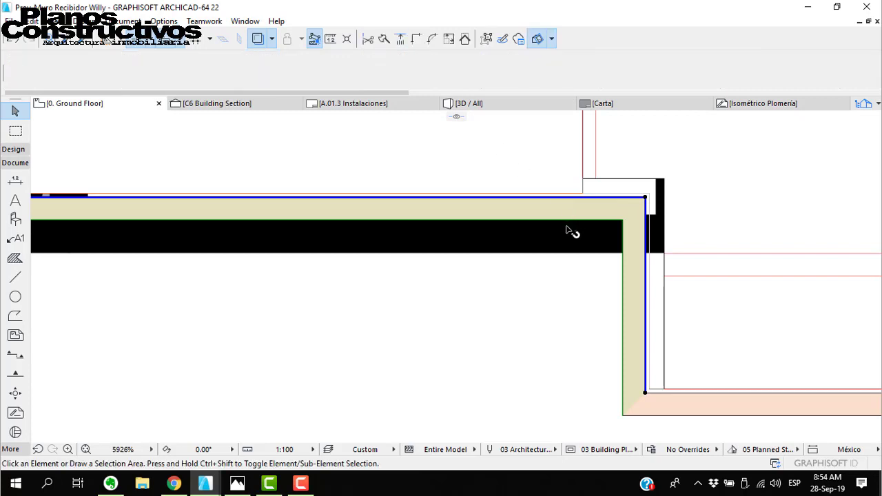
- Select all eight tile walls wrapping the dividing wall and both pilasters, and group them
scroll(624, 246, "down", 3)
scroll(469, 262, "down", 2)
scroll(258, 264, "up", 4)
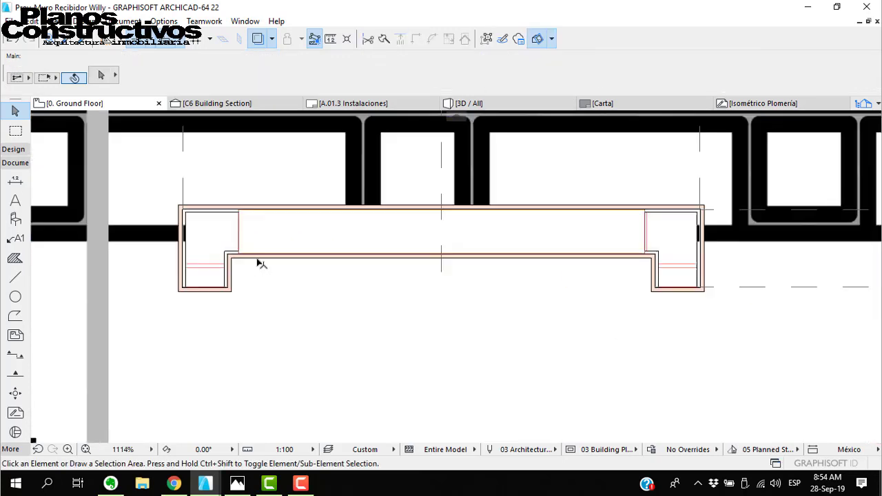
left_click(137, 209)
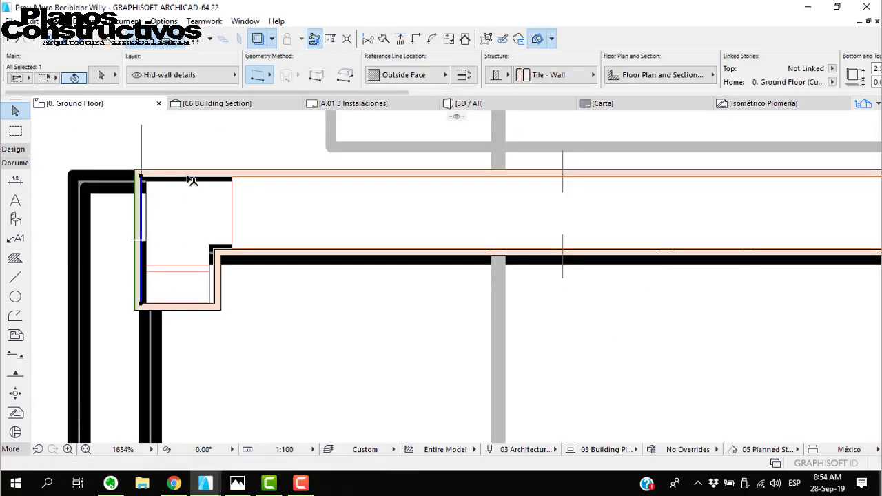
left_click(188, 181, "shift")
left_click(219, 285, "shift")
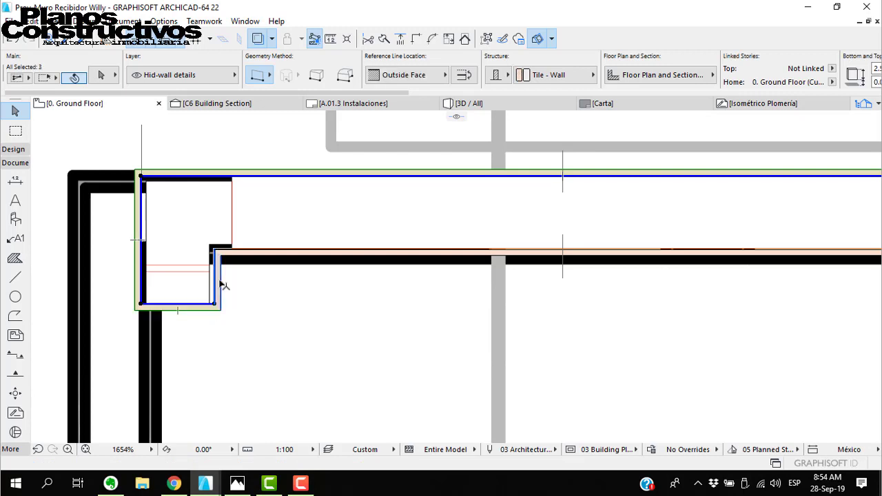
left_click(240, 259, "shift")
left_click(236, 256, "shift")
scroll(164, 292, "down", 6)
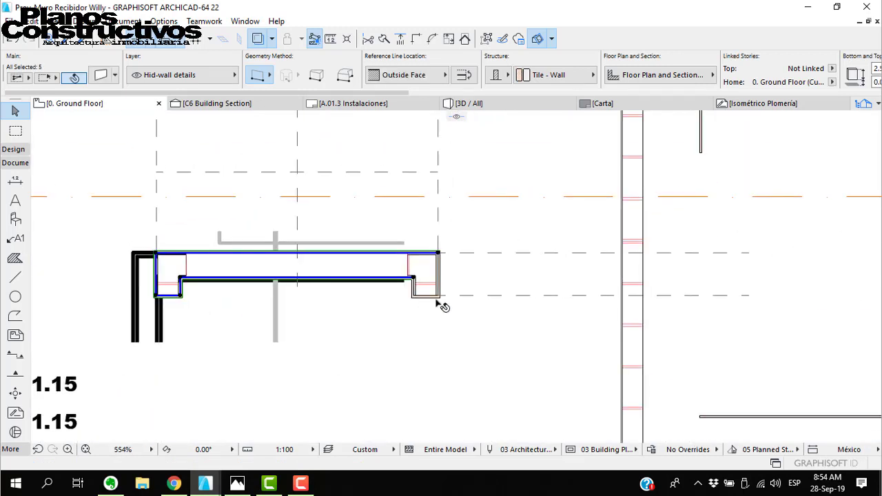
scroll(446, 292, "up", 8)
left_click(325, 310, "shift")
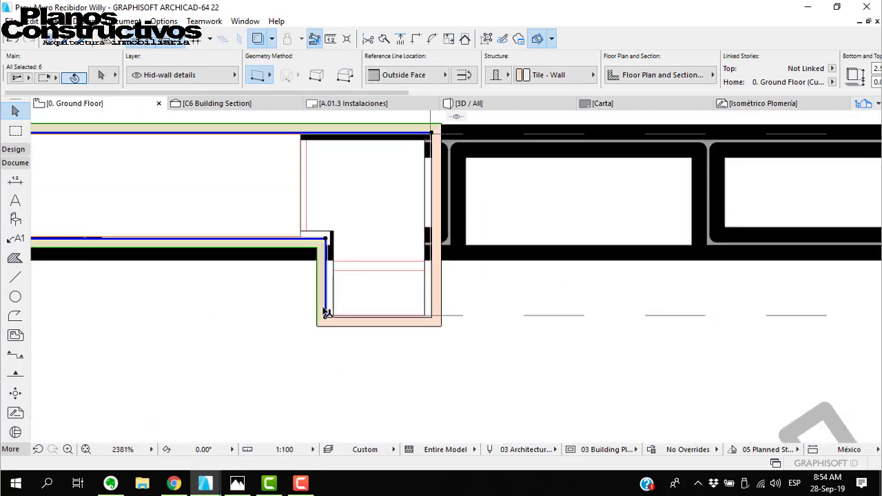
left_click(345, 323, "shift")
left_click(433, 295, "shift")
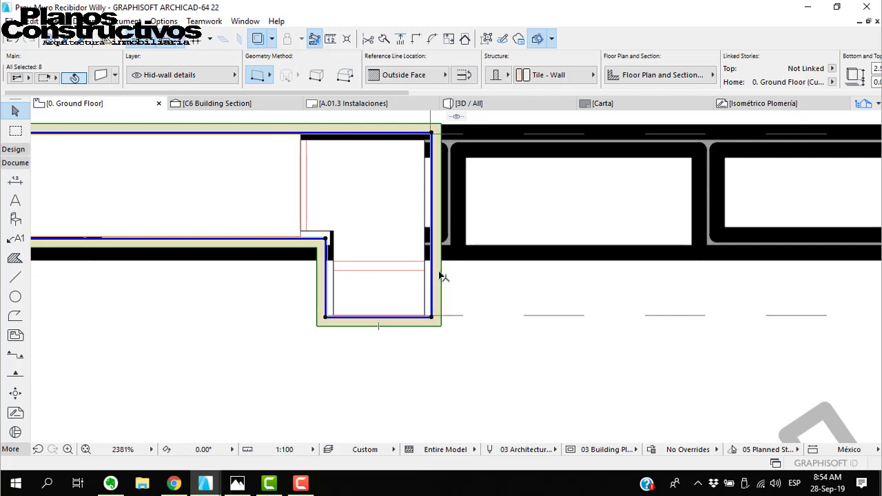
scroll(416, 315, "down", 5)
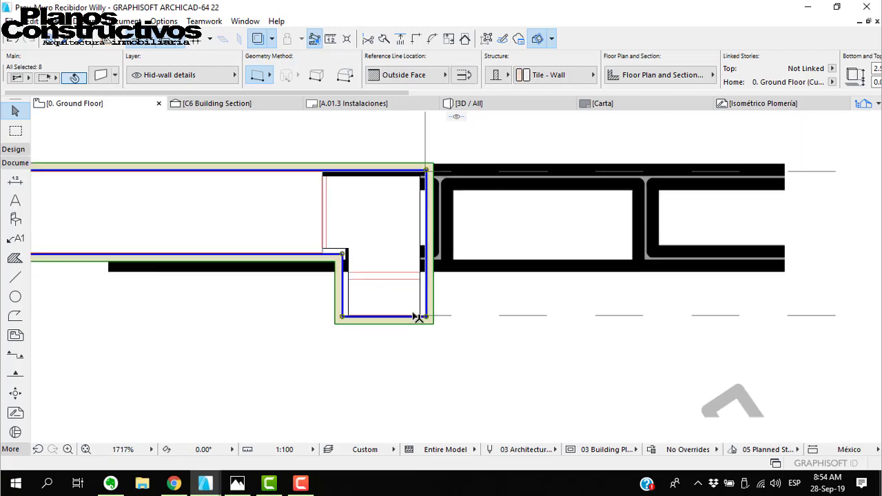
key("Escape")
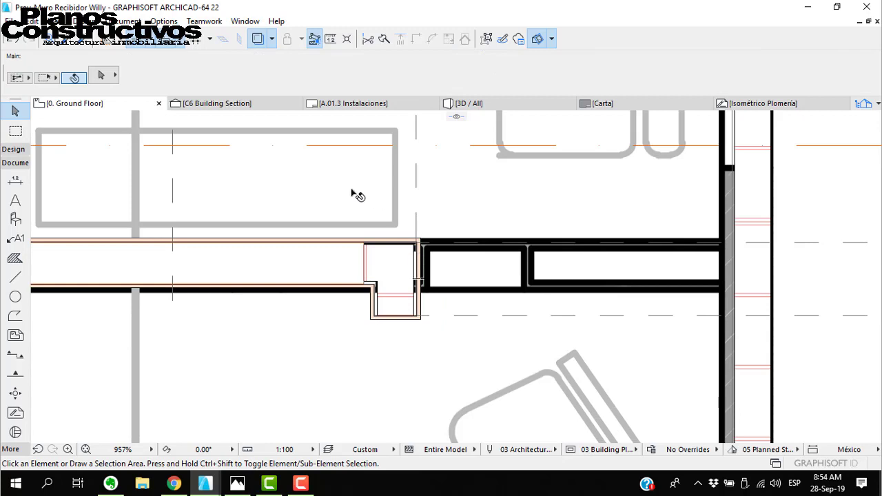
scroll(386, 221, "down", 3)
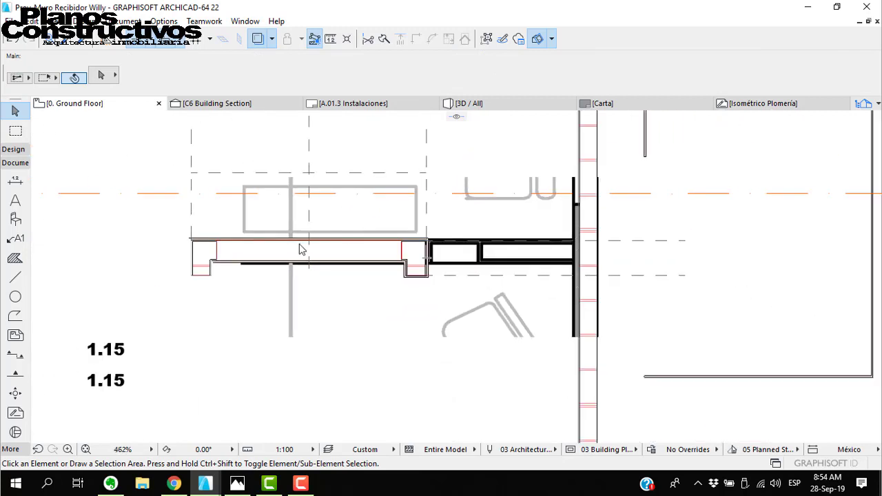
scroll(299, 248, "up", 3)
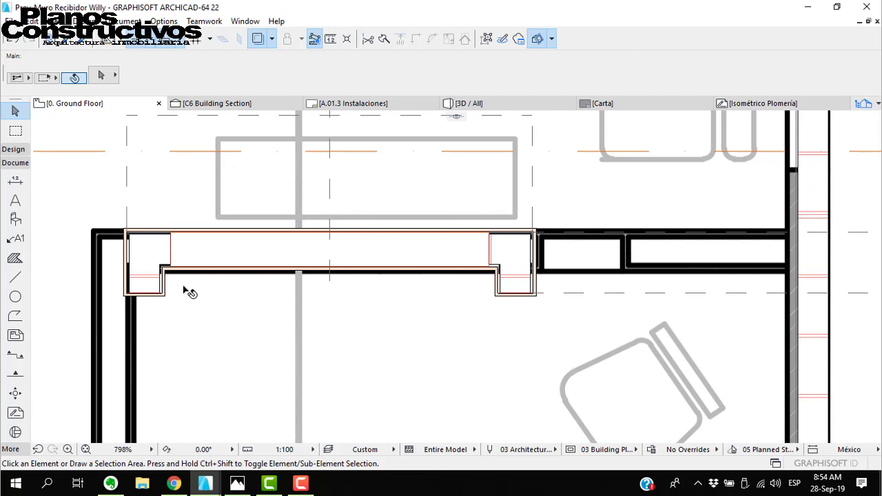
scroll(191, 296, "up", 2)
scroll(272, 274, "down", 3)
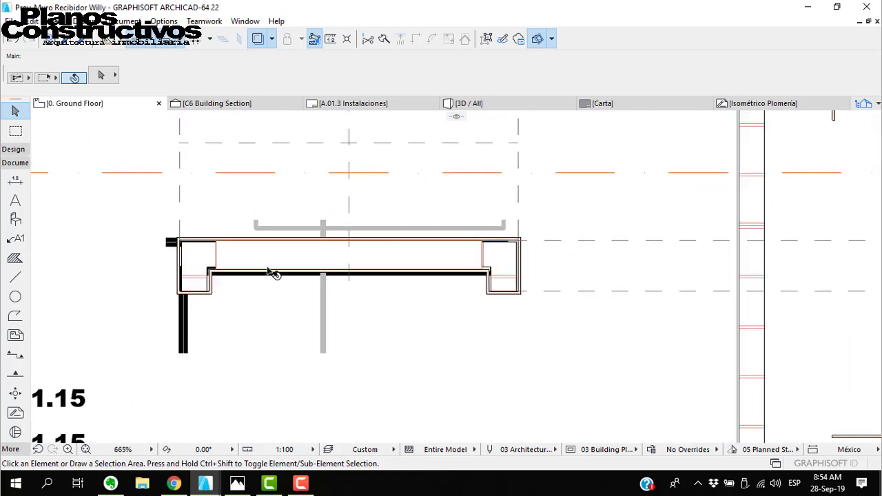
left_click(255, 173)
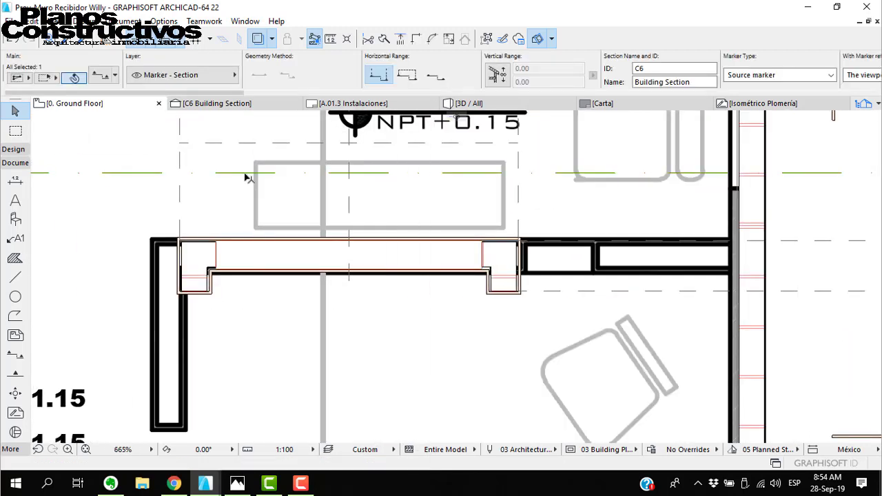
key("Escape")
- Walk through the 3D view to examine the tile cladding on the front and back of the reception dividing wall
left_click(523, 105)
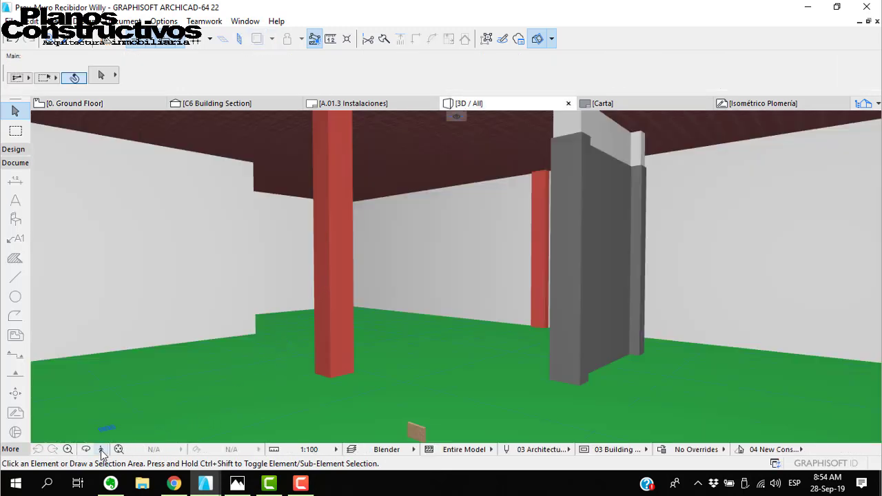
left_click(101, 449)
key("Up")
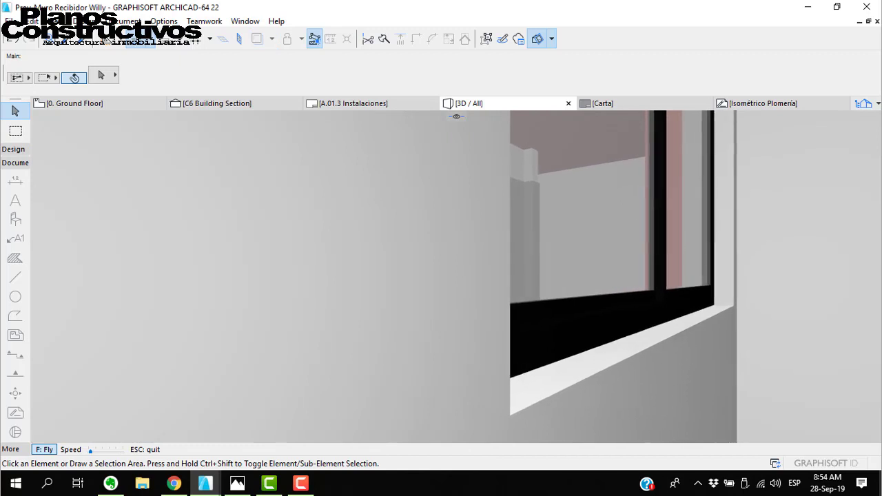
key("Up")
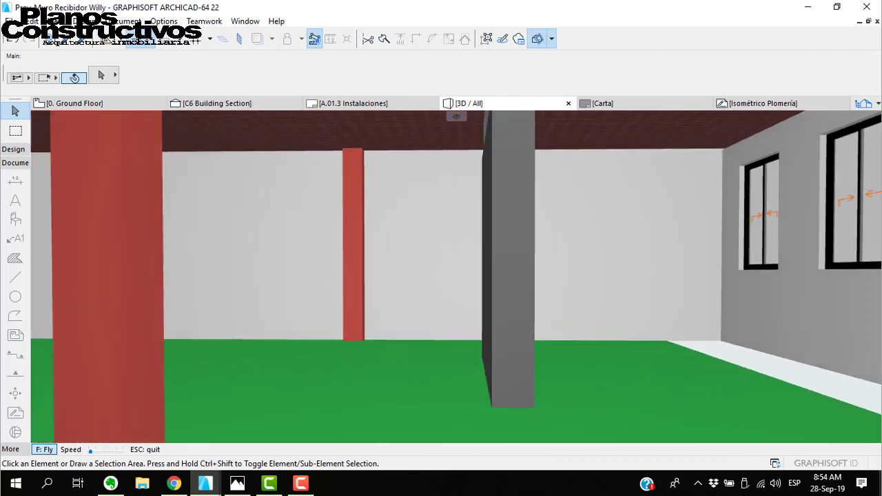
key("Up")
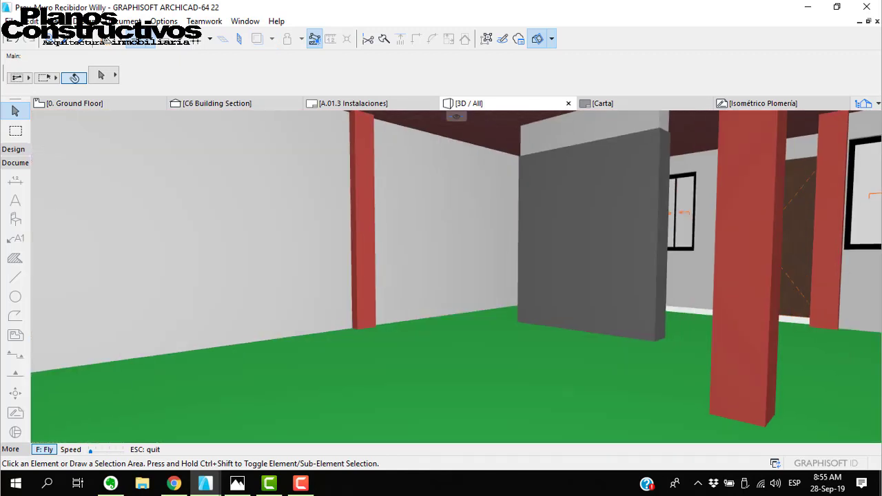
key("Down")
key("Escape")
- Move the grouped tile walls vertically upward by about 0.25 m, leaving a plain strip above the floor
left_click(565, 295)
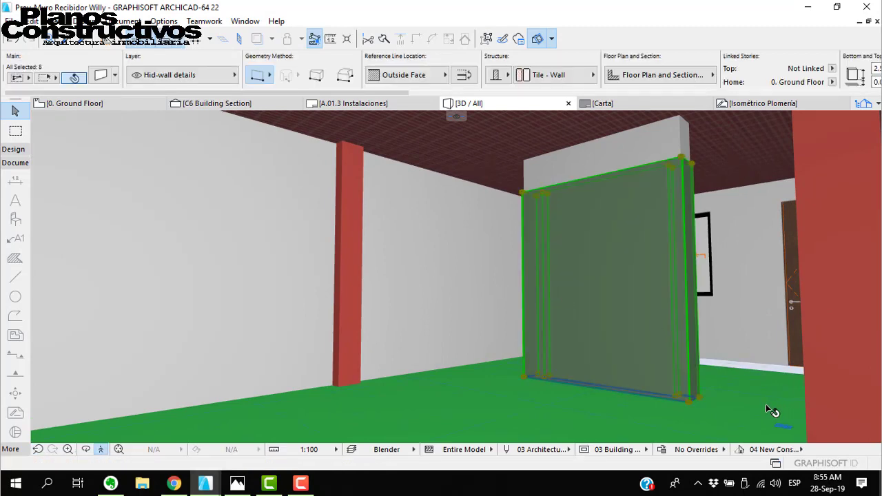
key("ctrl+d")
left_click(689, 399)
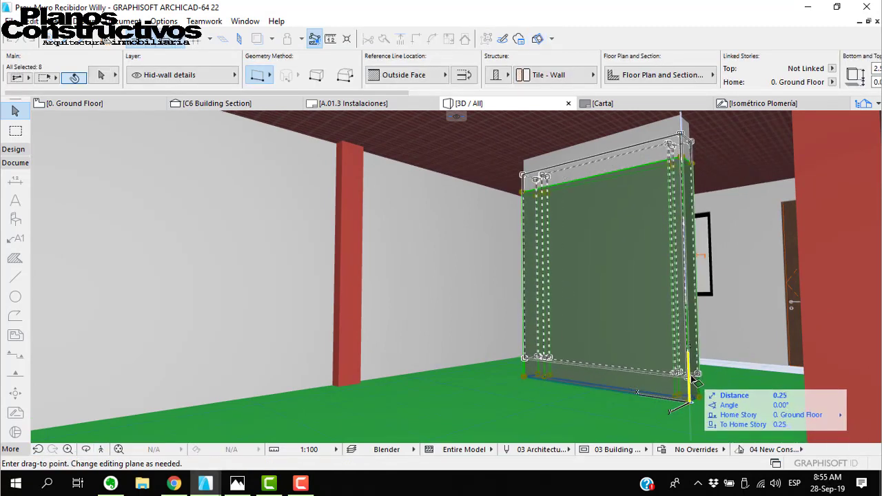
left_click(692, 379)
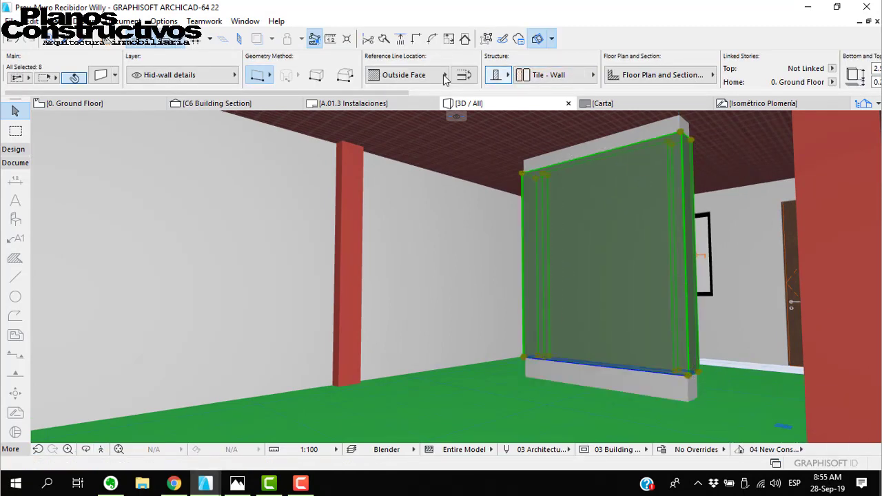
- Reduce the height of the grouped tile walls to 2.30 m and finally to 2.20 m
scroll(485, 77, "down", 5)
left_click(473, 69)
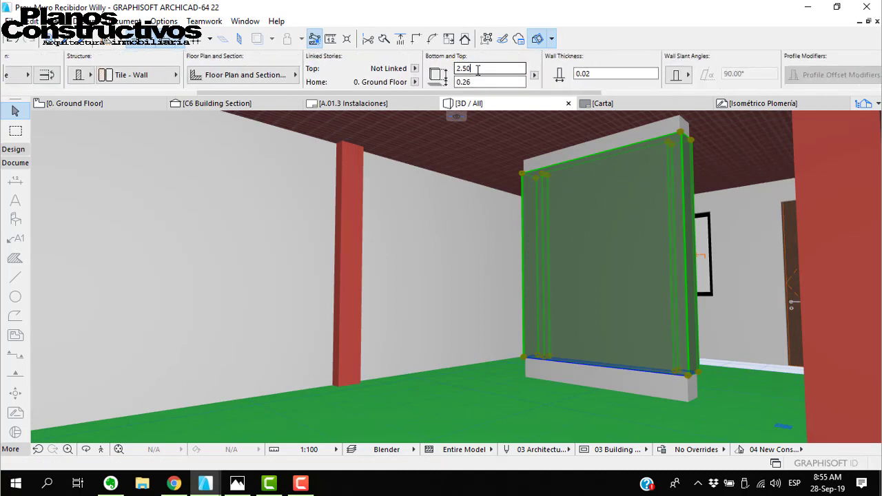
type("2.30")
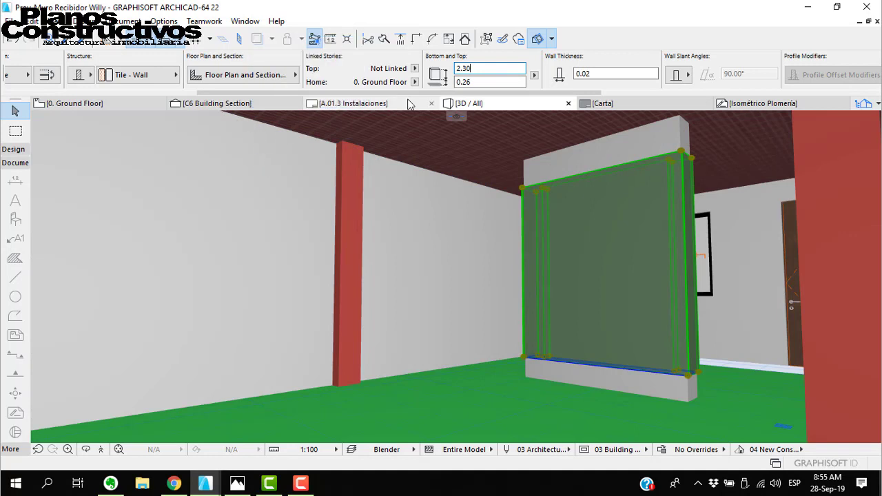
left_click_drag(474, 68, 2, 64)
type("2.2")
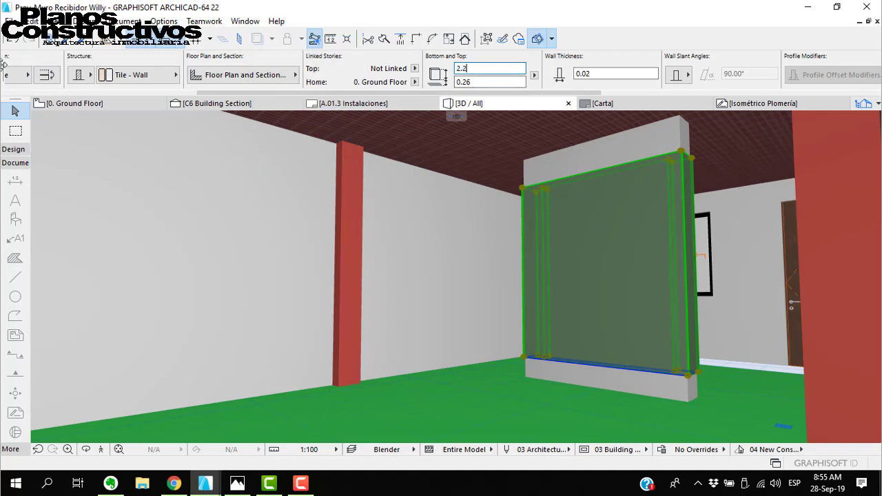
type("0")
key("Return")
key("Escape")
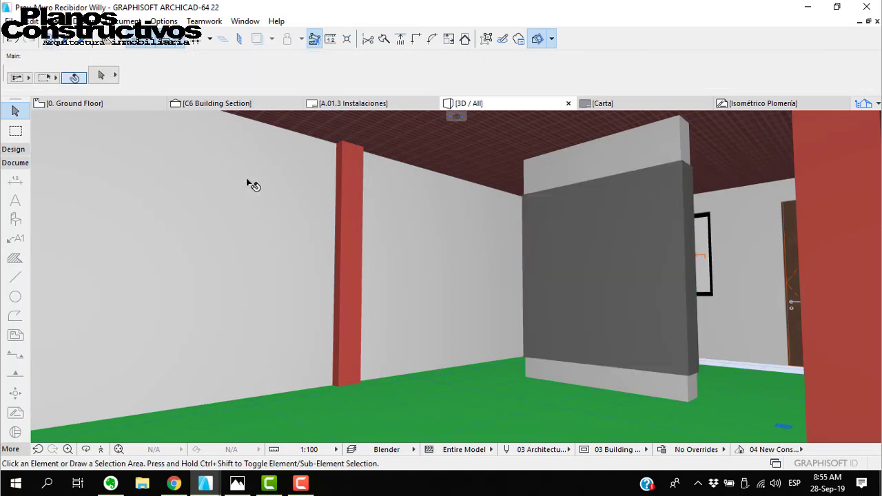
- Reduce the height of the grouped tile walls on the reception dividing wall to 1.90 m
left_click(590, 220)
scroll(466, 76, "down", 5)
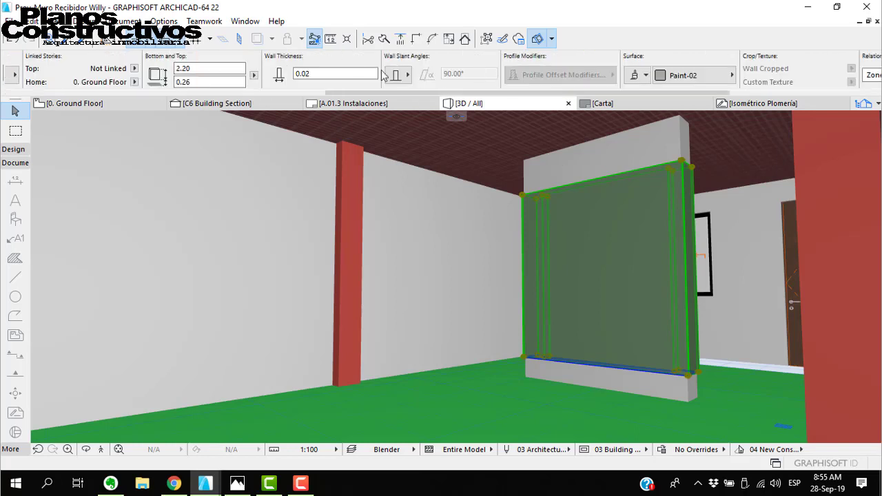
left_click_drag(209, 68, 4, 7)
type("1.90")
key("Return")
key("Escape")
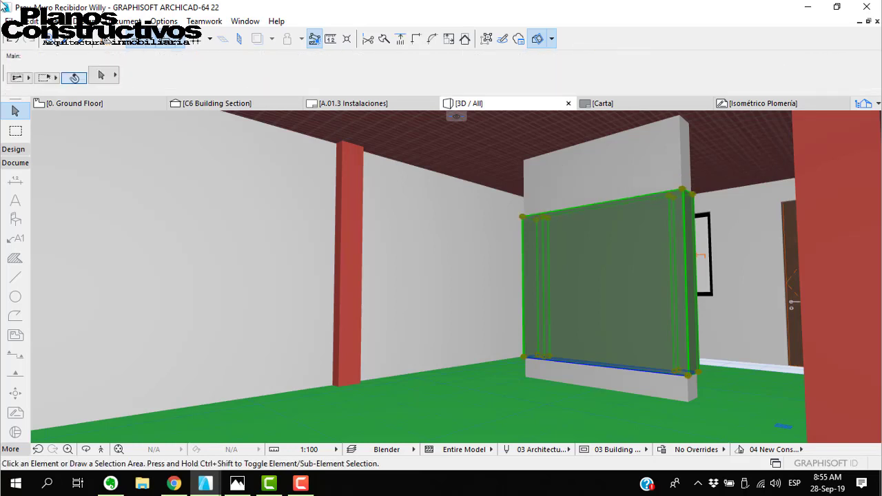
left_click(617, 238)
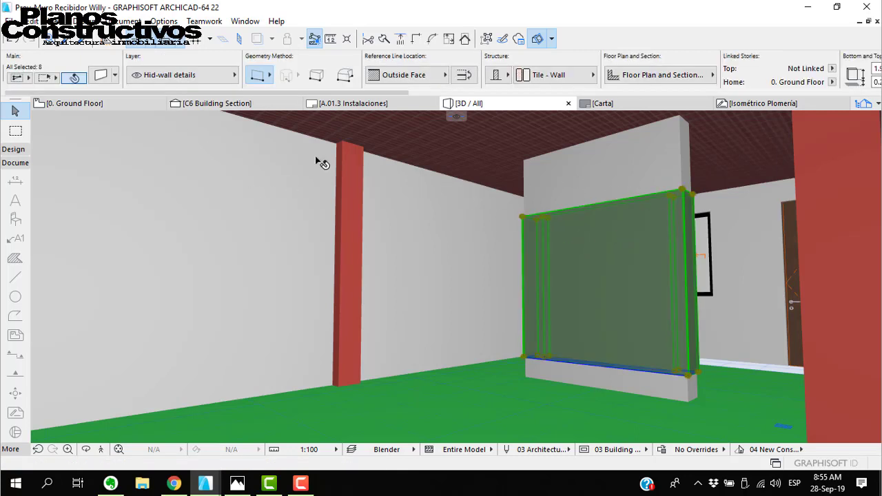
key("Escape")
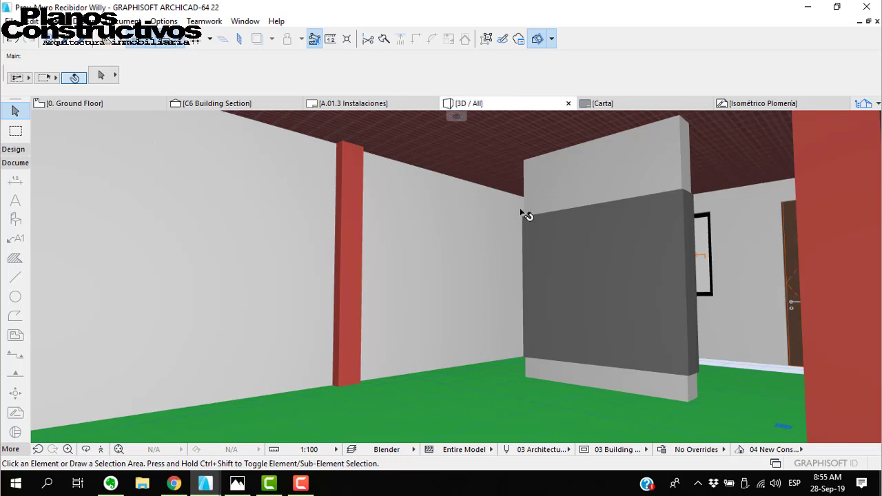
- Examine on the ground floor plan how the tile walls meet the dividing wall and the corners of its right pilaster
left_click(108, 105)
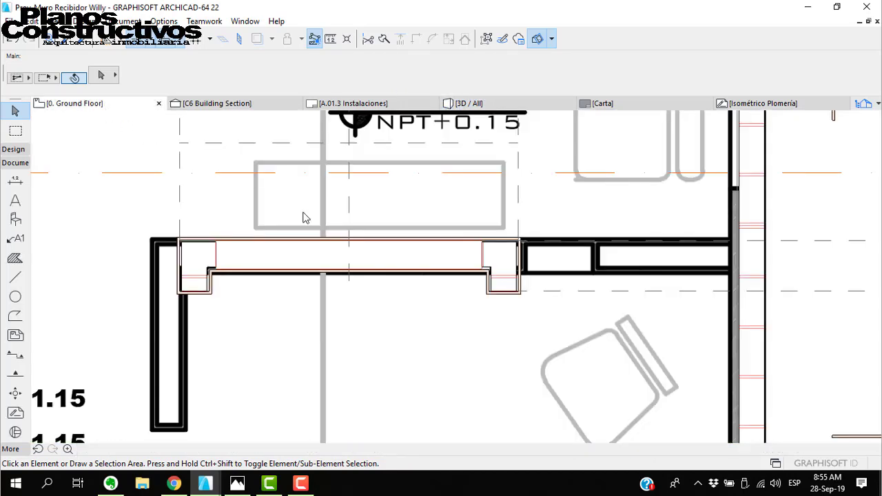
scroll(515, 237, "up", 3)
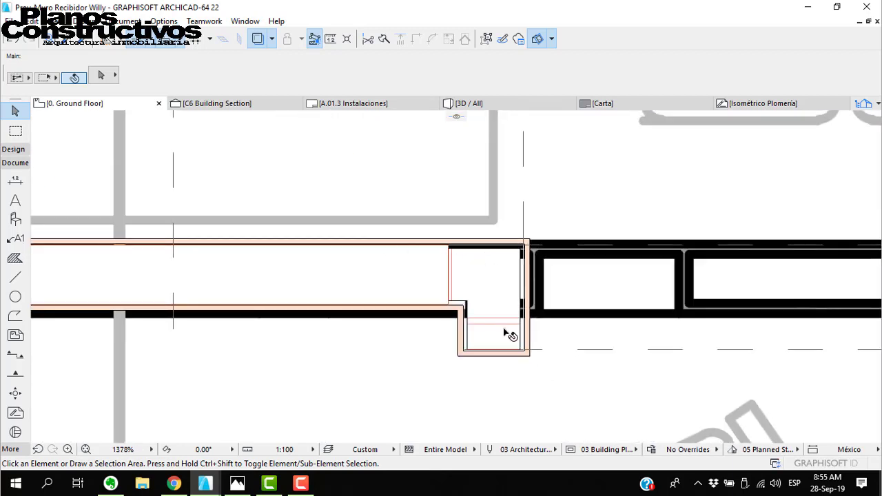
scroll(451, 274, "up", 2)
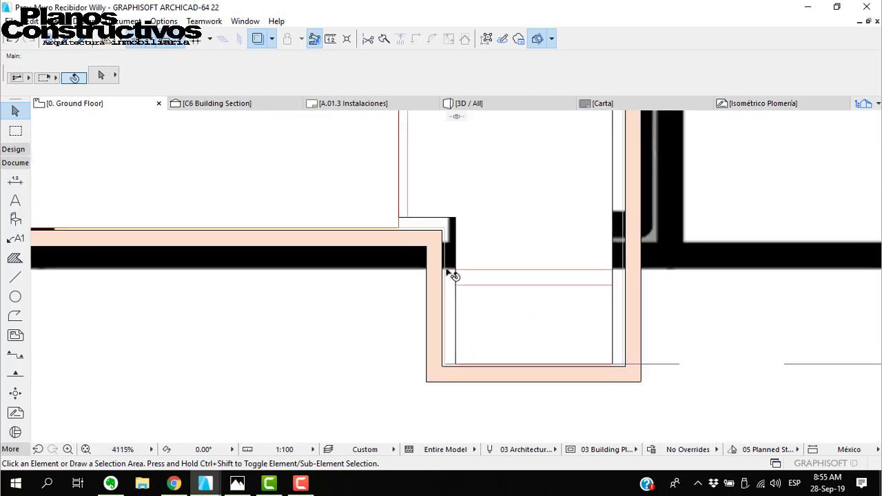
scroll(438, 248, "up", 2)
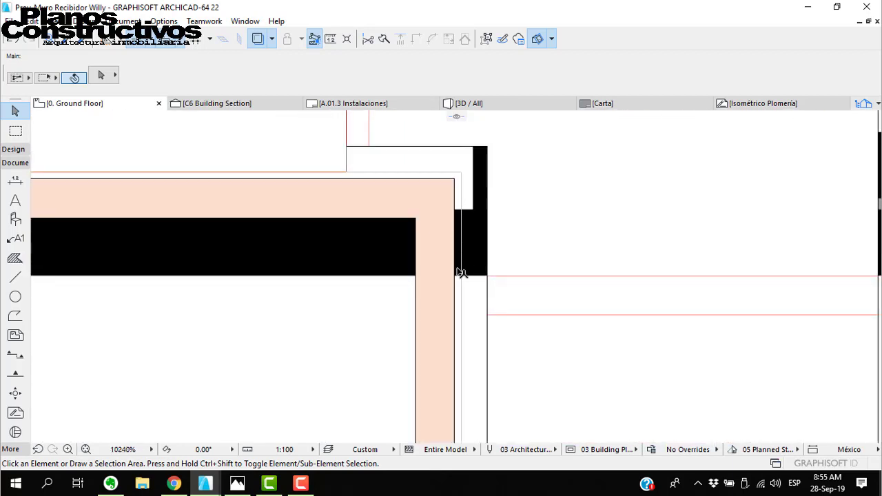
scroll(404, 217, "down", 3)
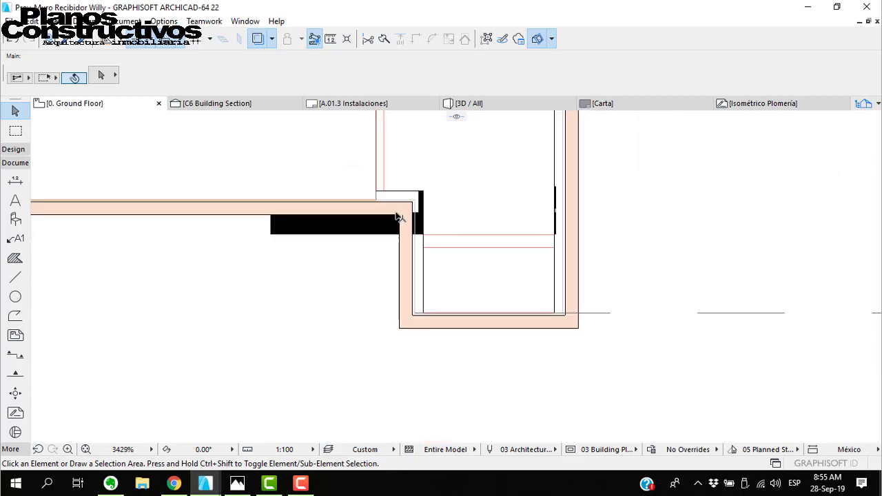
scroll(407, 319, "up", 3)
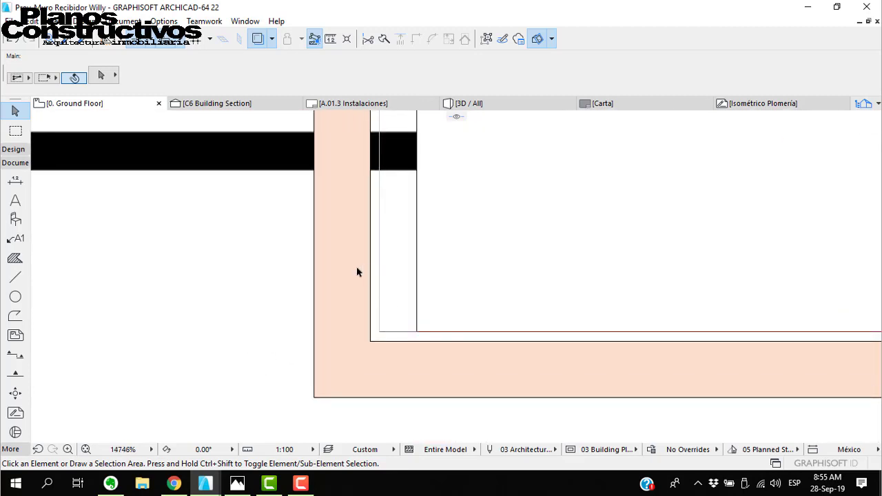
scroll(305, 349, "down", 2)
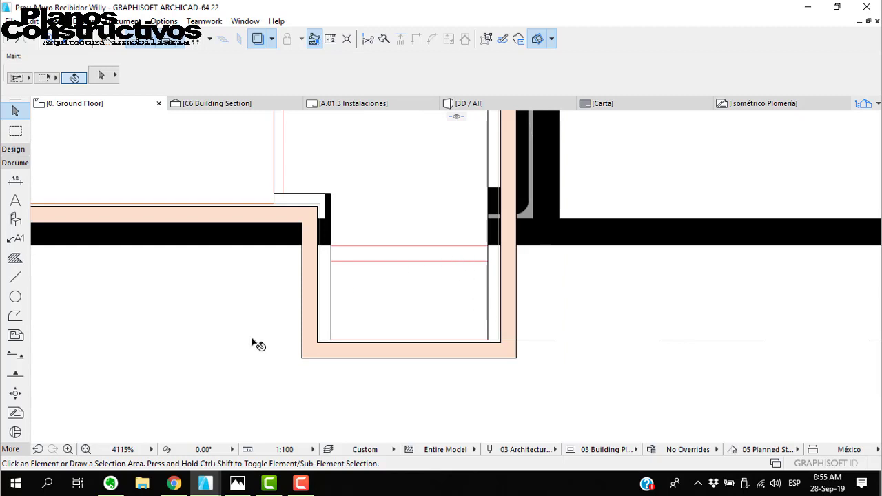
scroll(301, 341, "down", 3)
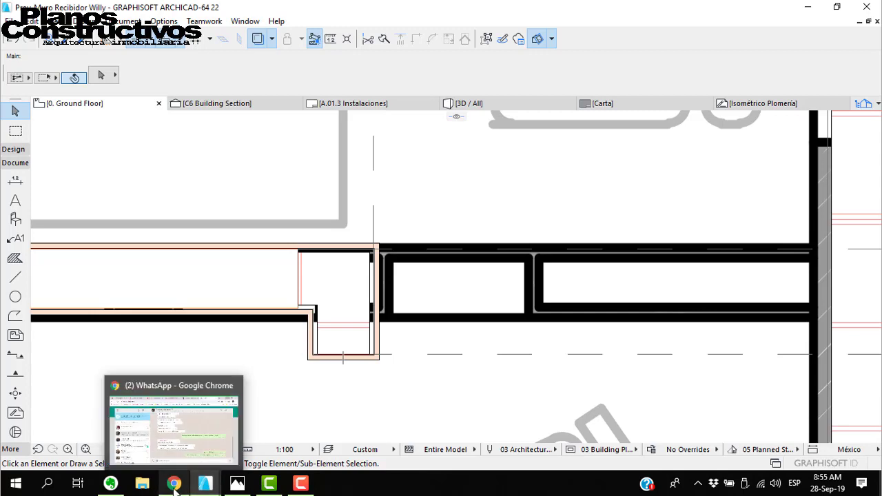
mouse_move(300, 483)
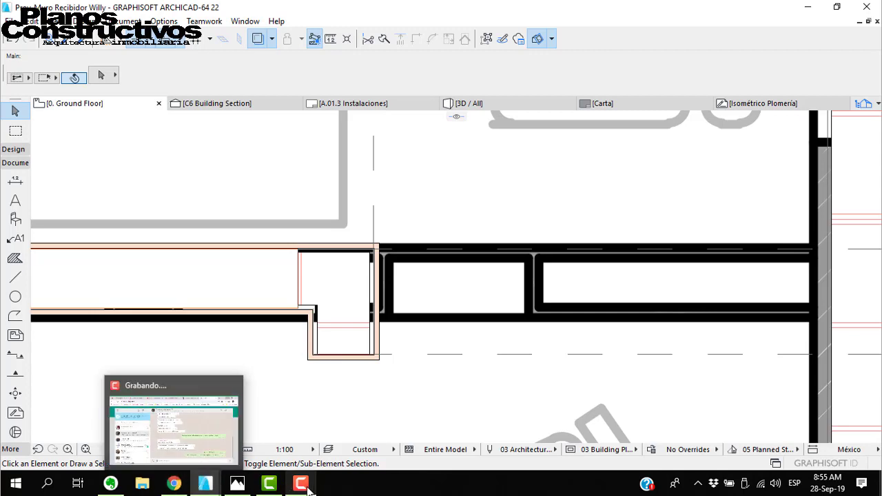
left_click(220, 365)
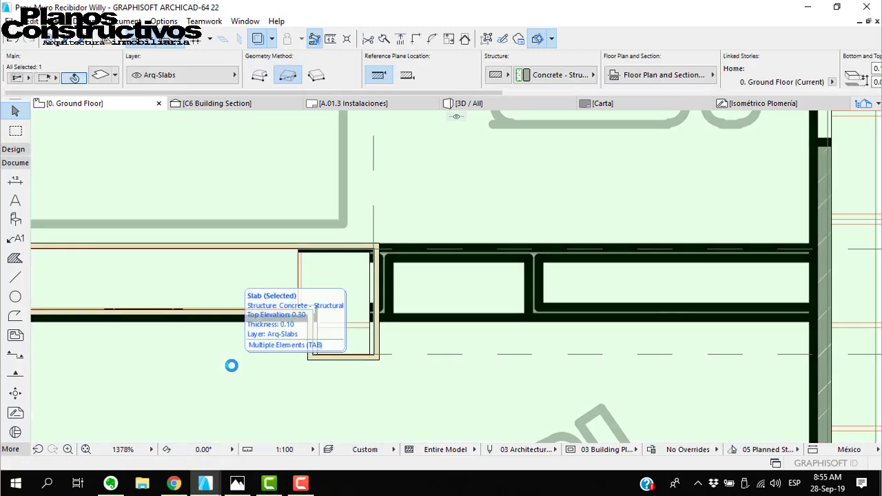
key("Escape")
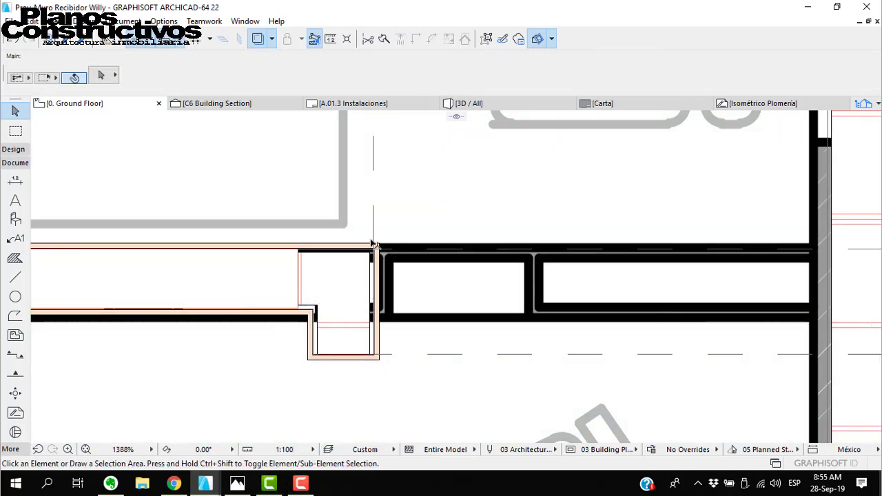
scroll(372, 245, "up", 6)
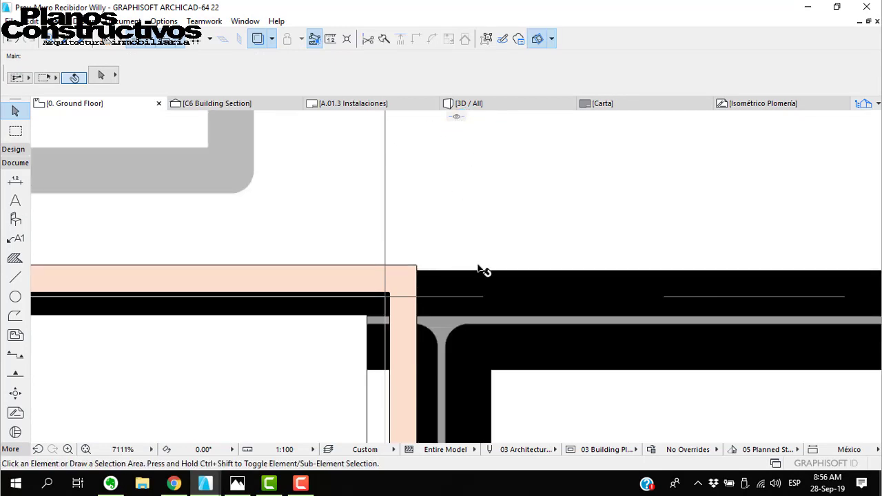
scroll(572, 273, "down", 4)
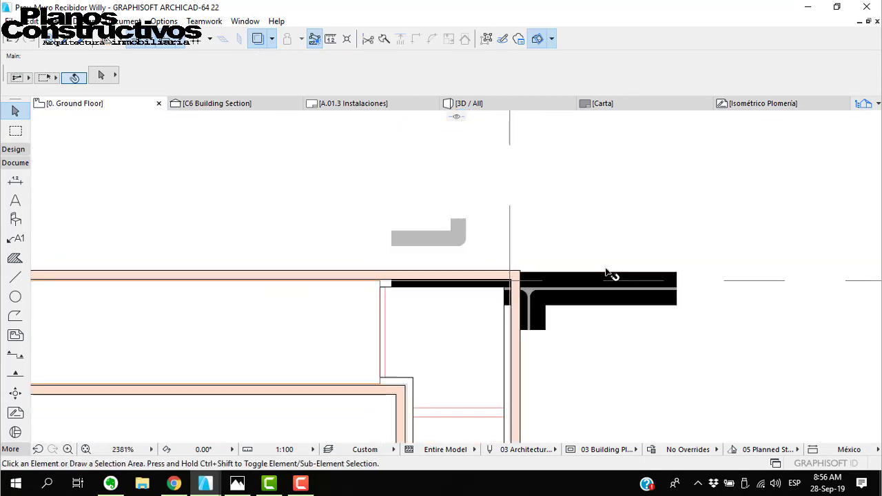
- Place a 1.57 by 0.60 m simple window opening with a 0.35 m sill in the tile wall on the Sala side
left_click(384, 379)
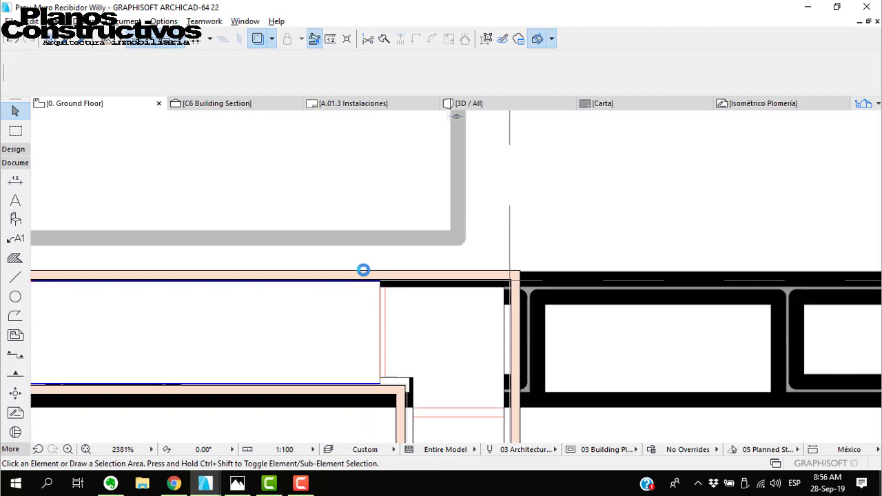
key("w")
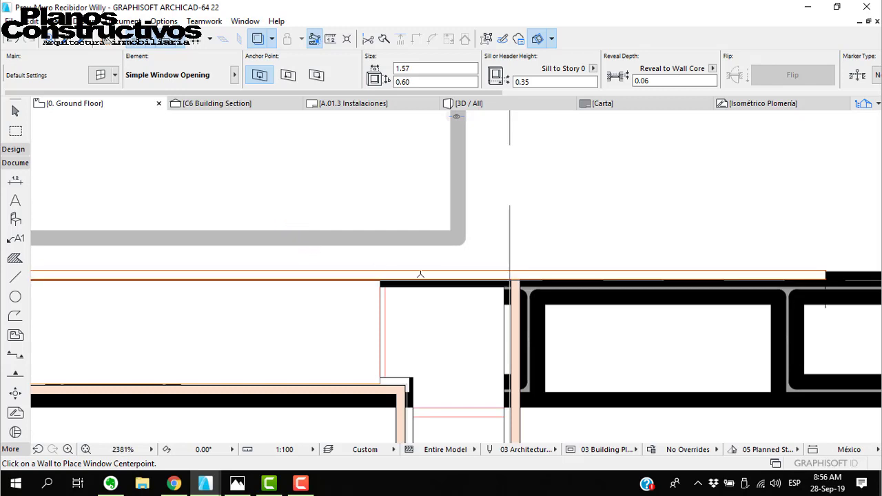
scroll(537, 309, "down", 3)
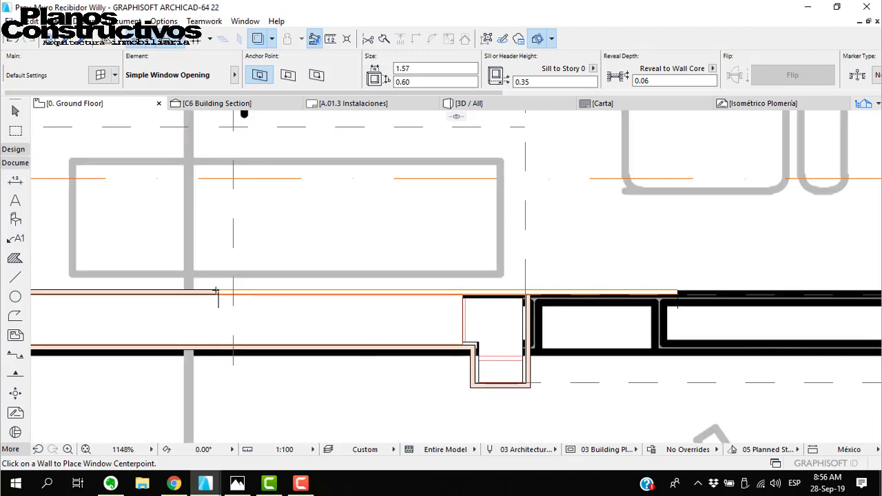
key("Escape")
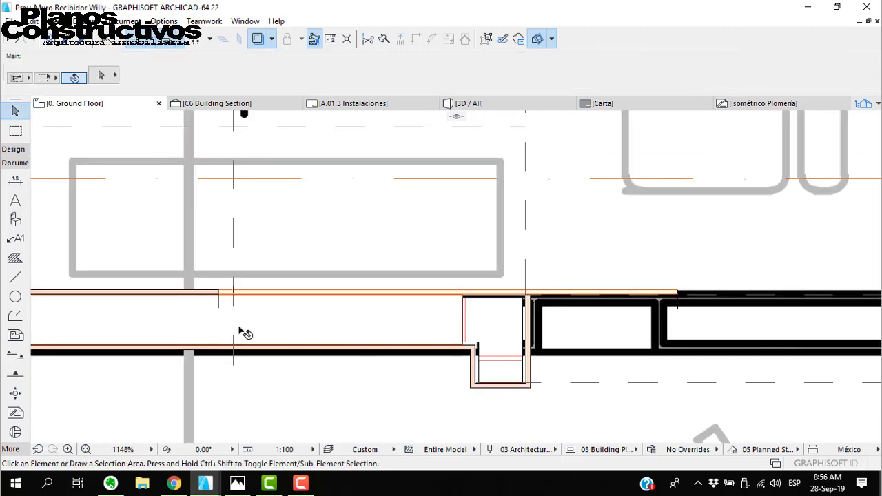
- Move the new opening about 0.74 m along the Sala-side tile wall to align with the recess between the pilasters
left_click(219, 291)
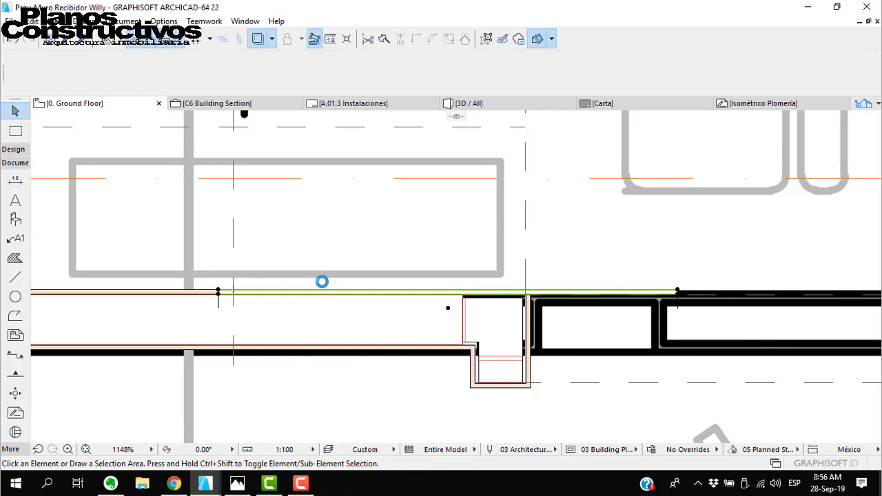
left_click(219, 292)
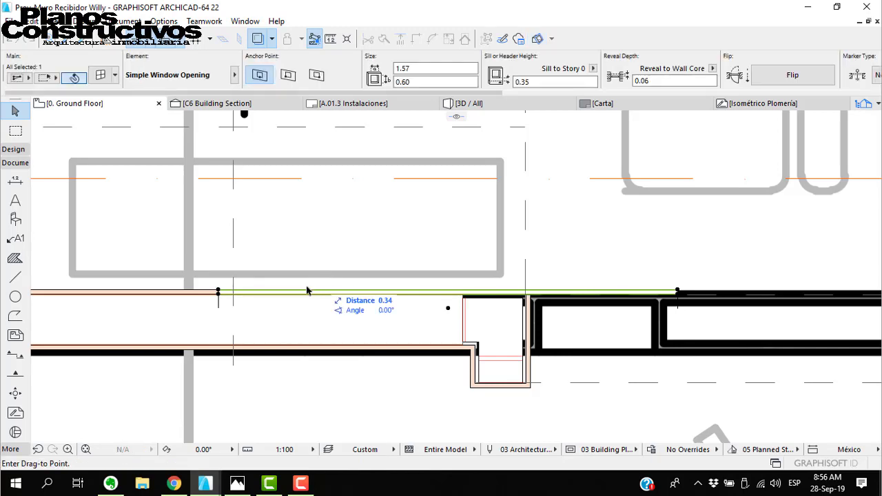
middle_click_drag(220, 296, 429, 315)
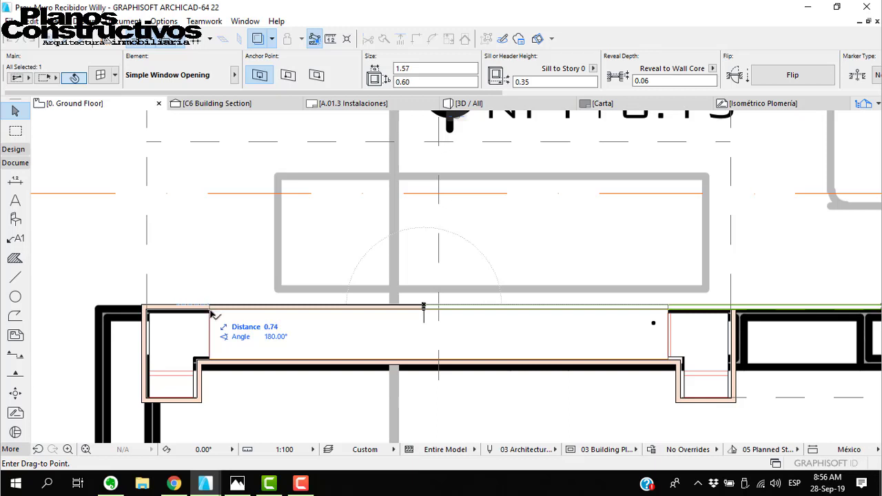
left_click(214, 314)
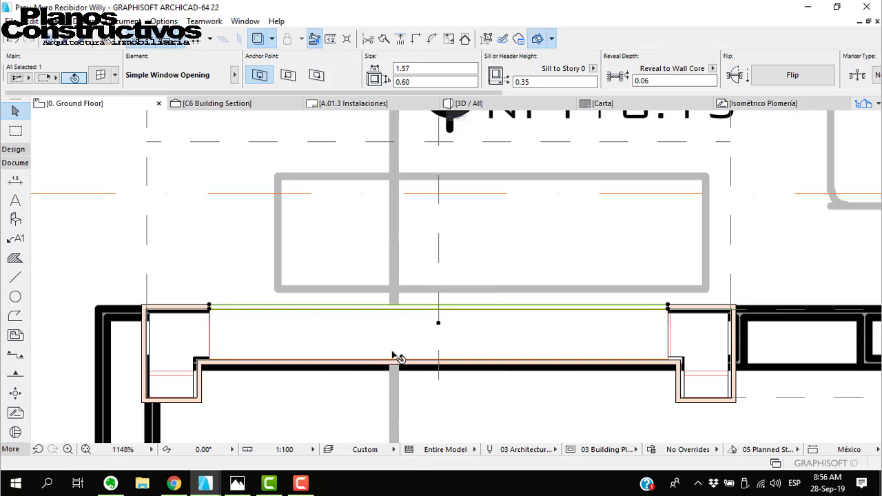
key("Escape")
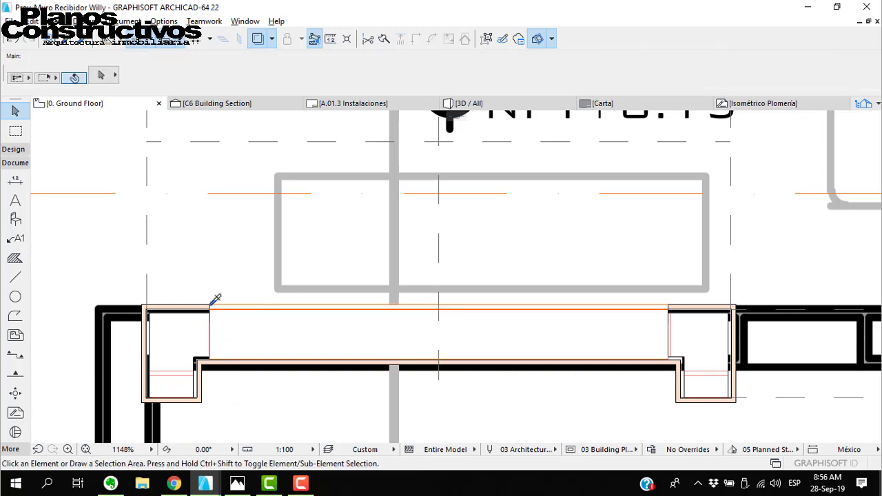
left_click(227, 370)
left_click(345, 366)
key("Escape")
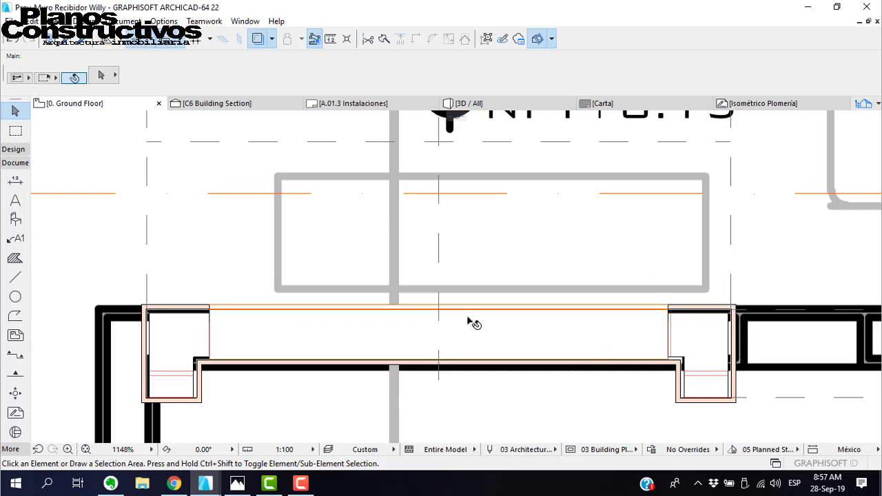
scroll(469, 319, "down", 2)
scroll(413, 332, "down", 5)
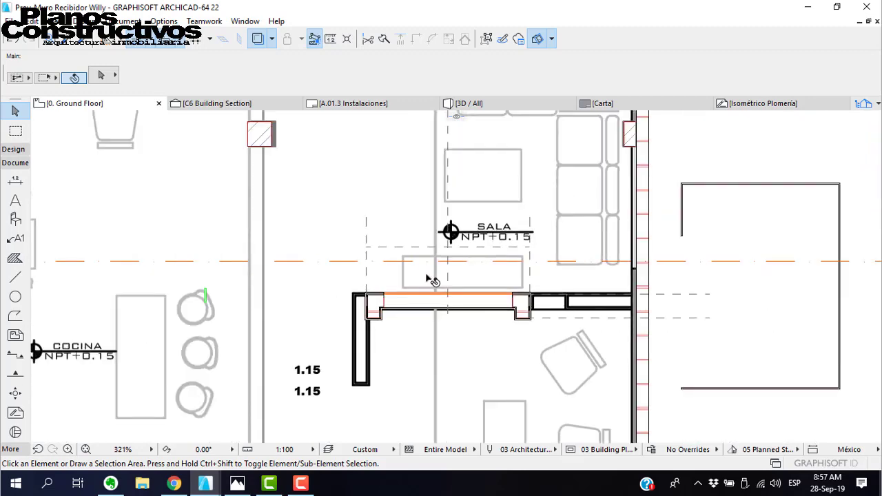
scroll(427, 276, "down", 4)
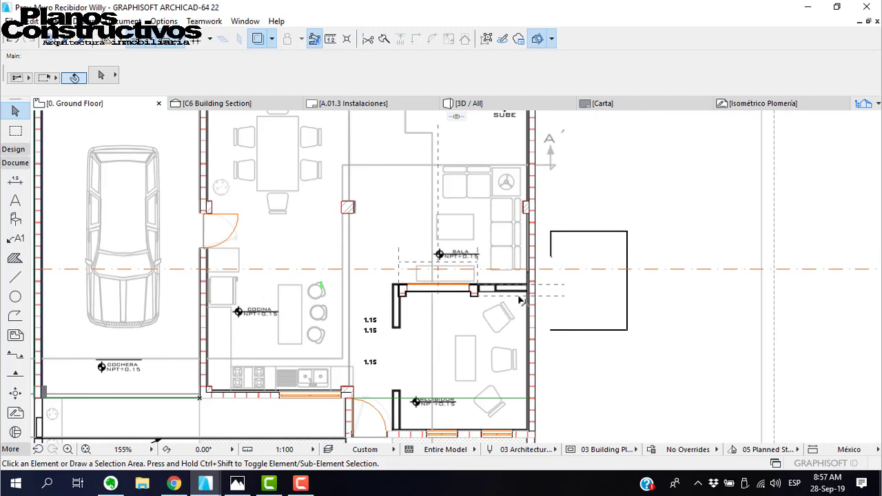
scroll(540, 296, "up", 3)
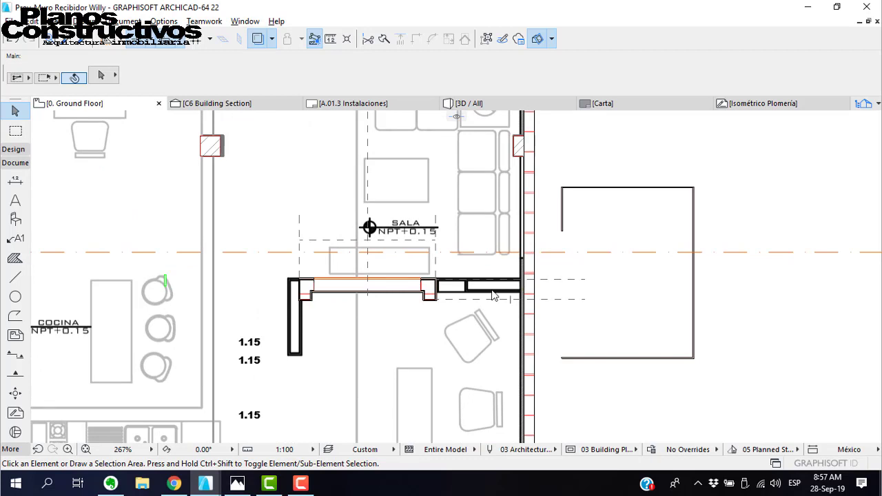
left_click(460, 287, "alt")
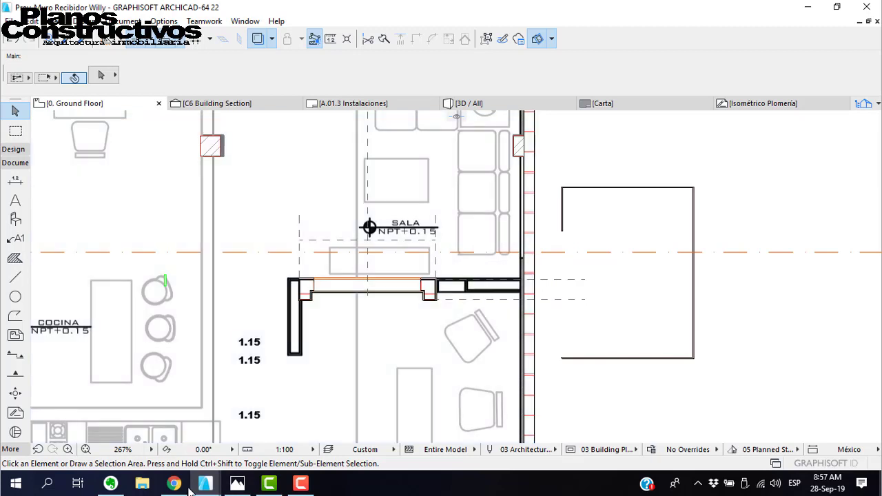
- Open the Windows Task Manager to check the running programs
middle_click_drag(141, 383, 274, 292)
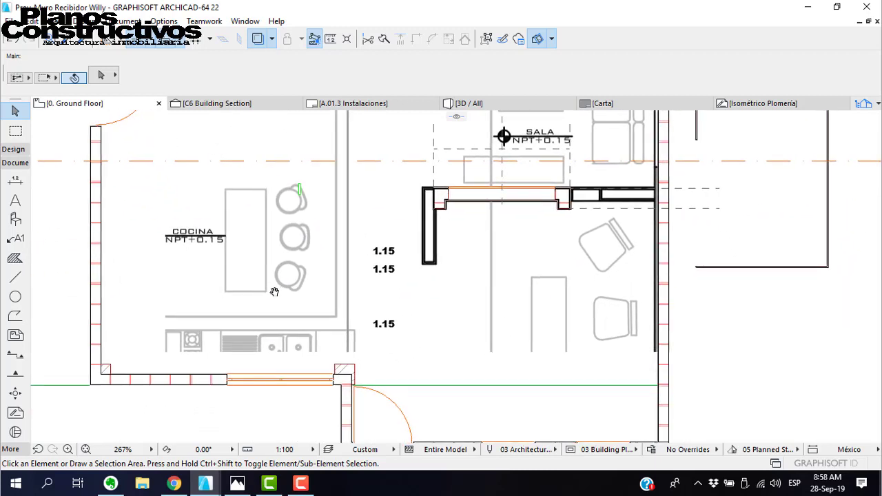
middle_click_drag(274, 292, 292, 445)
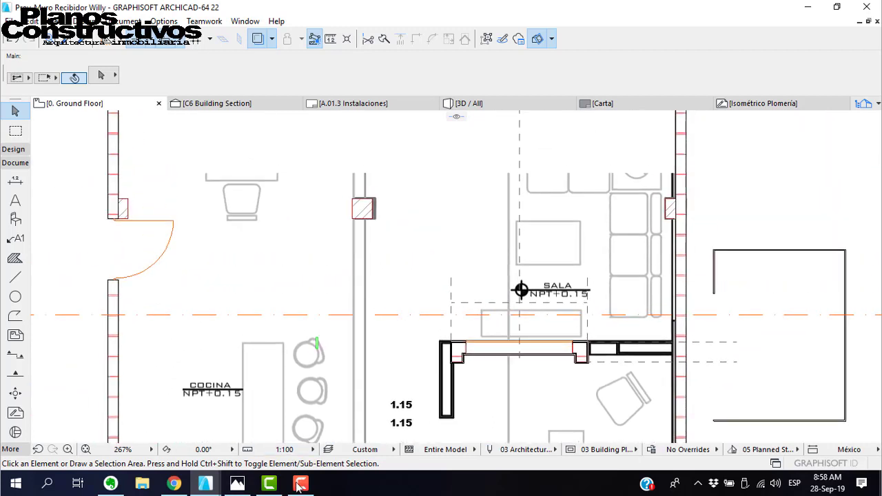
middle_click_drag(296, 488, 318, 489)
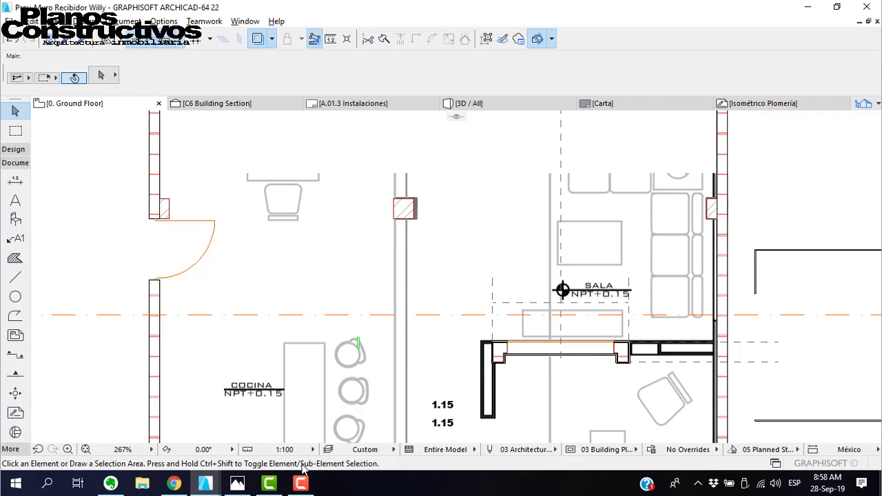
key("ctrl+shift+Escape")
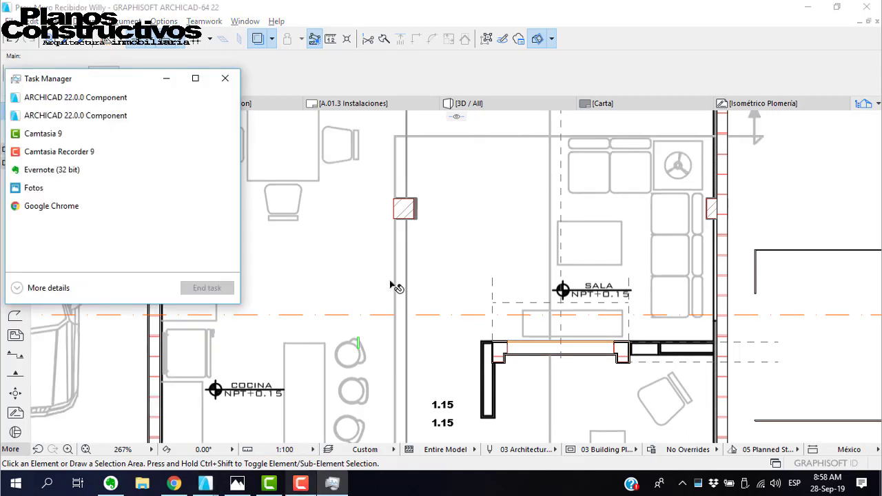
- Draw a rectangular slab on the Interior - Furniture layer just outside the Sala-side tile wall opening, and select it
left_click(301, 482)
left_click(830, 420)
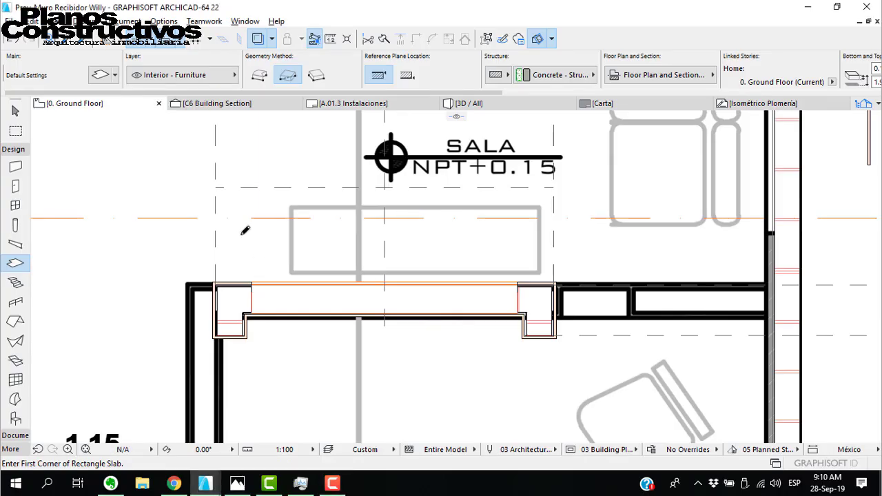
left_click(239, 234)
left_click(514, 275)
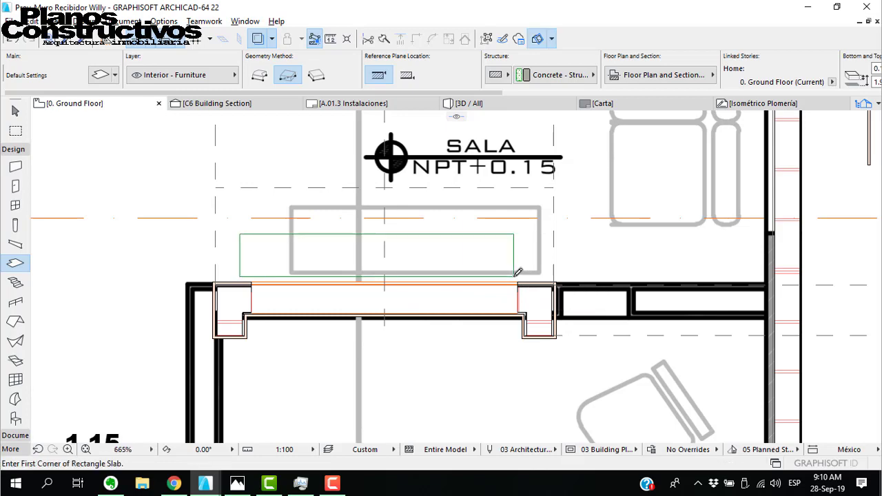
scroll(518, 272, "up", 3)
key("Escape")
left_click(520, 271)
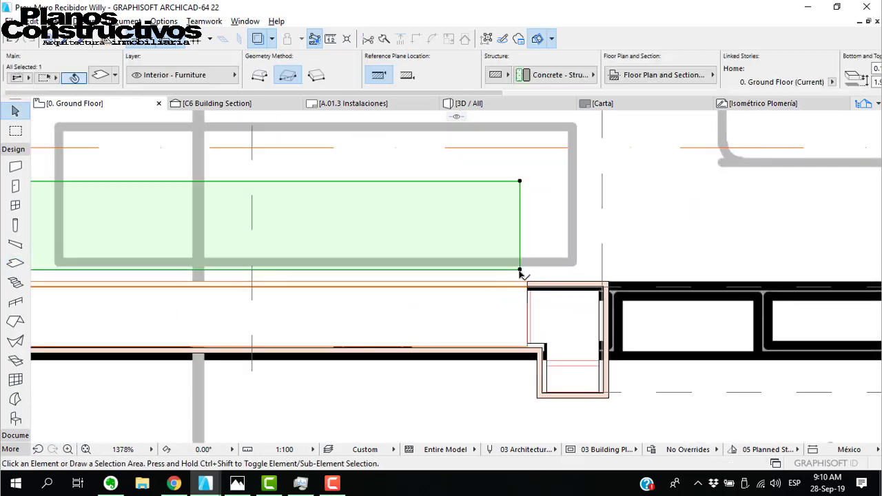
- Move the slab's corner onto the opening's corner at the tile wall and stretch its other end to span the opening's full width
scroll(520, 272, "up", 1)
scroll(537, 276, "down", 3)
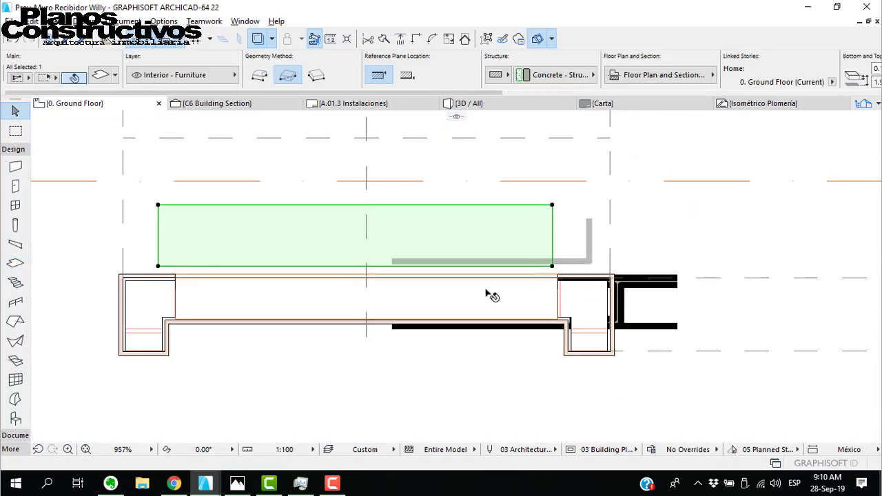
scroll(491, 294, "up", 1)
key("ctrl+d")
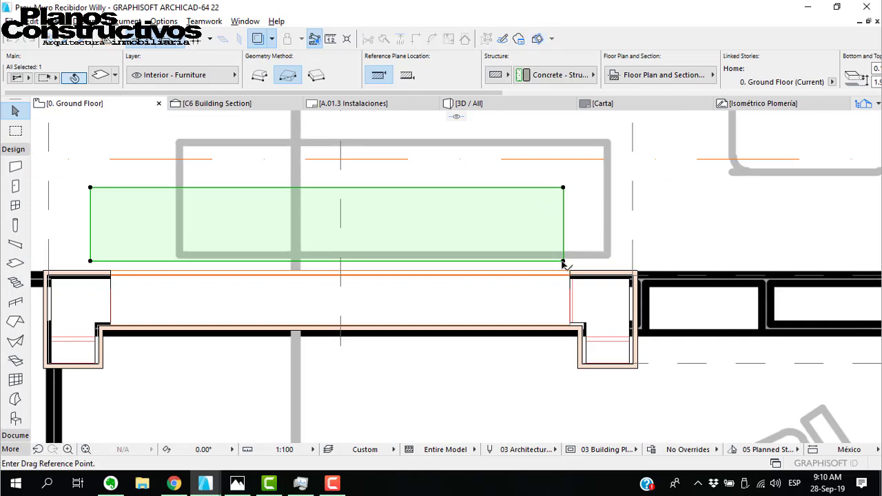
left_click(563, 264)
left_click(569, 273)
scroll(97, 256, "up", 4)
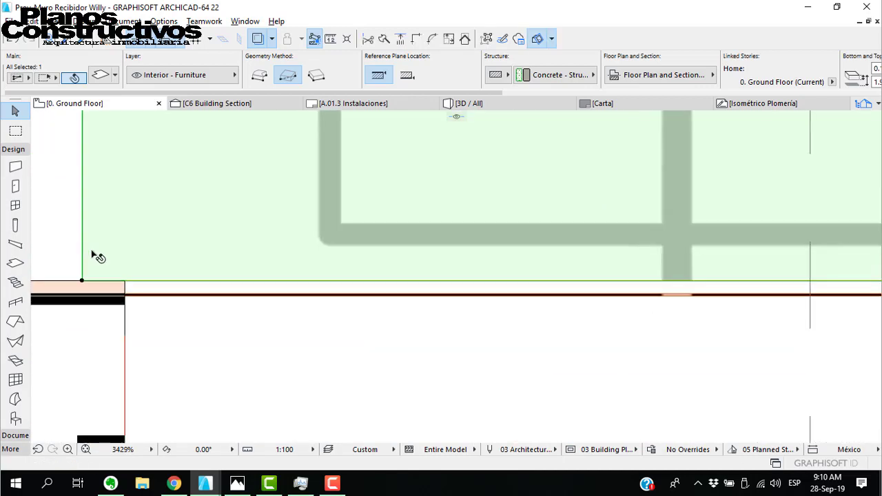
left_click(83, 255)
left_click(125, 281)
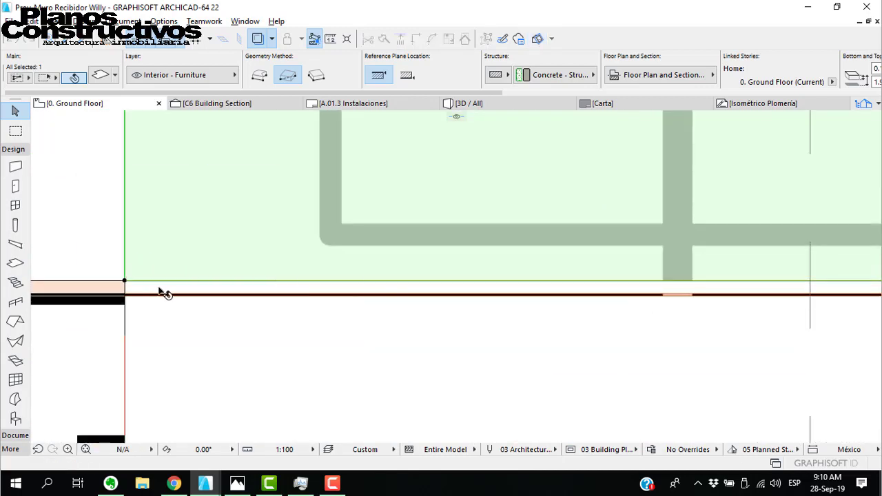
scroll(310, 303, "down", 4)
scroll(513, 288, "up", 1)
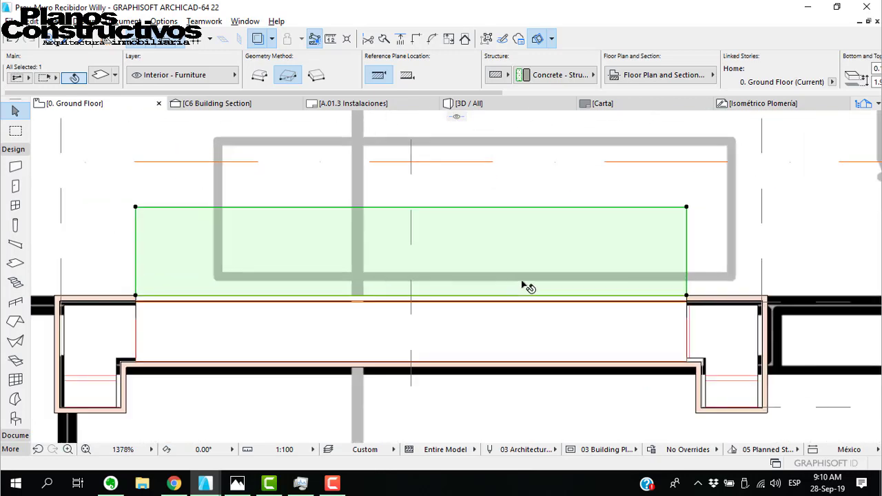
scroll(502, 295, "down", 3)
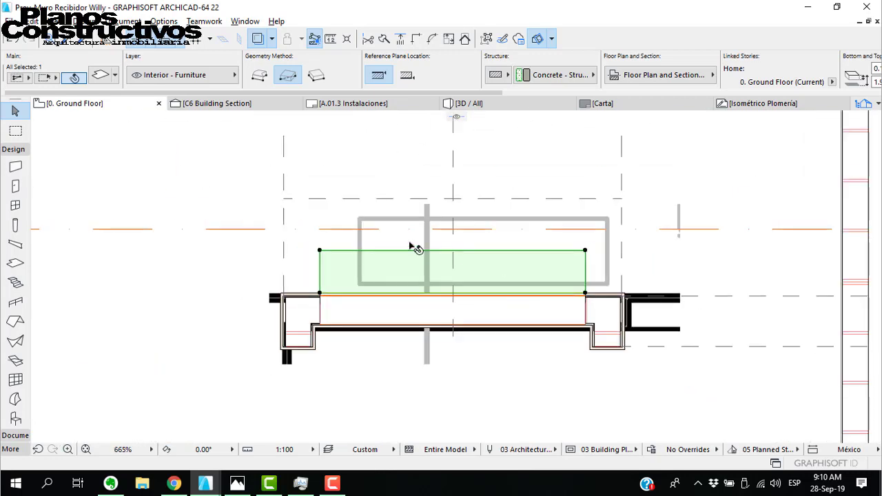
key("Escape")
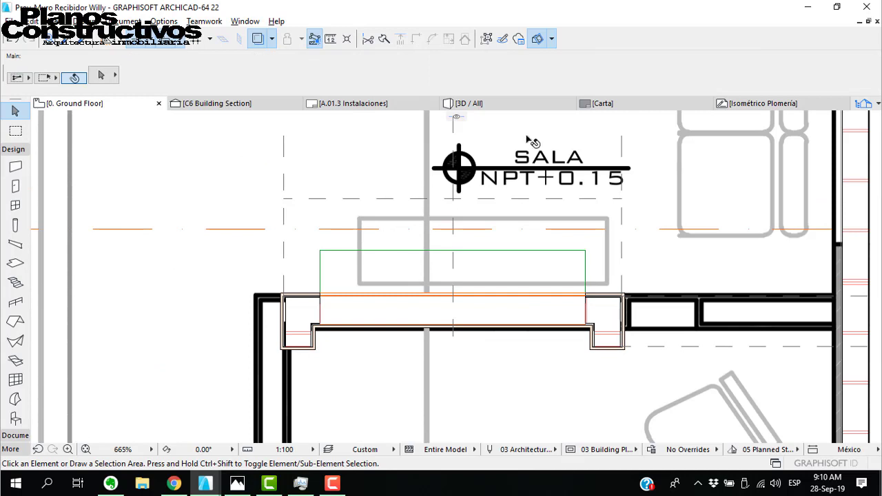
- Copy the building section line so that it cuts through the new slab on the ground floor plan, and open the copied section
left_click(460, 104)
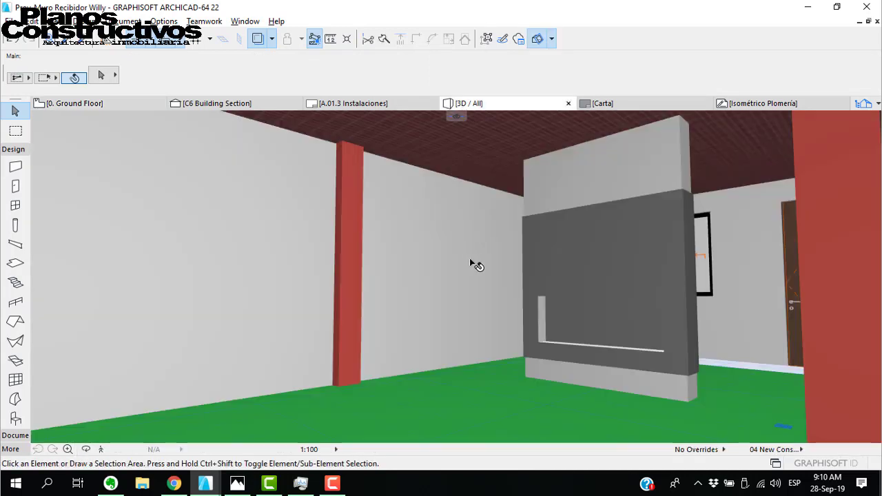
scroll(641, 349, "up", 3)
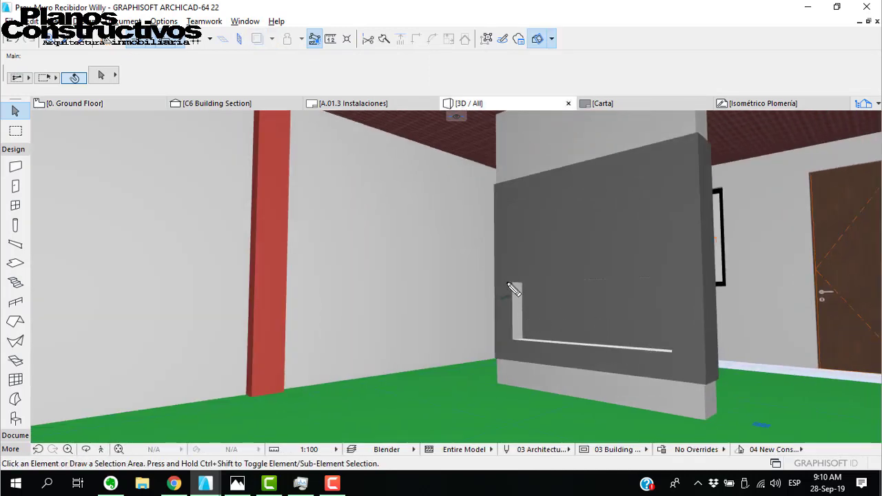
left_click(69, 104)
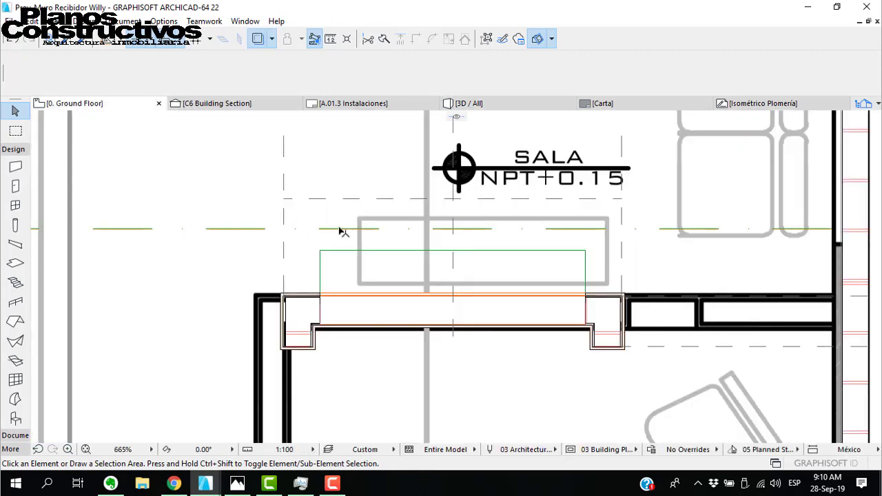
left_click_drag(339, 229, 338, 259, "ctrl")
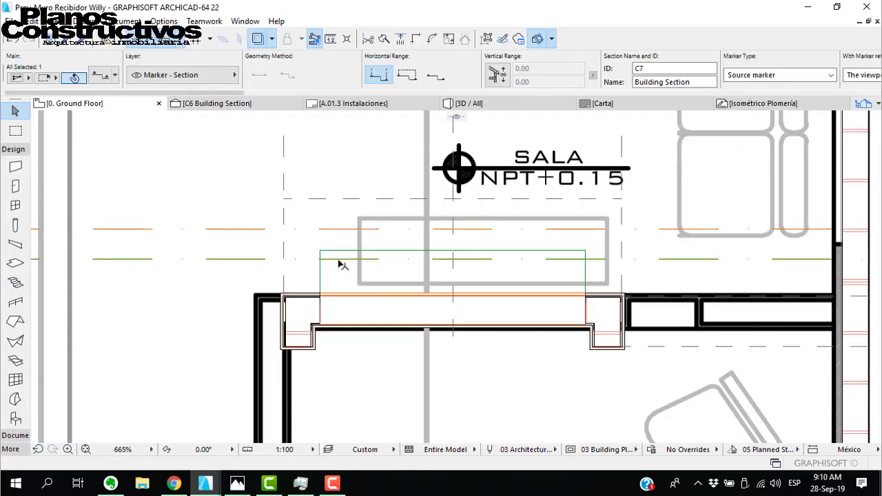
right_click(339, 265)
left_click(359, 179)
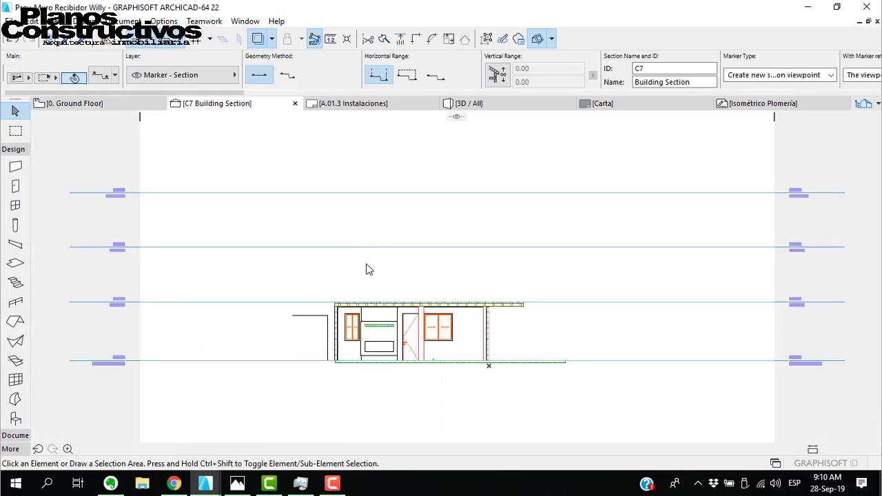
- Move the slab vertically in the section so that its top face aligns with the opening's lower edge
scroll(383, 365, "up", 10)
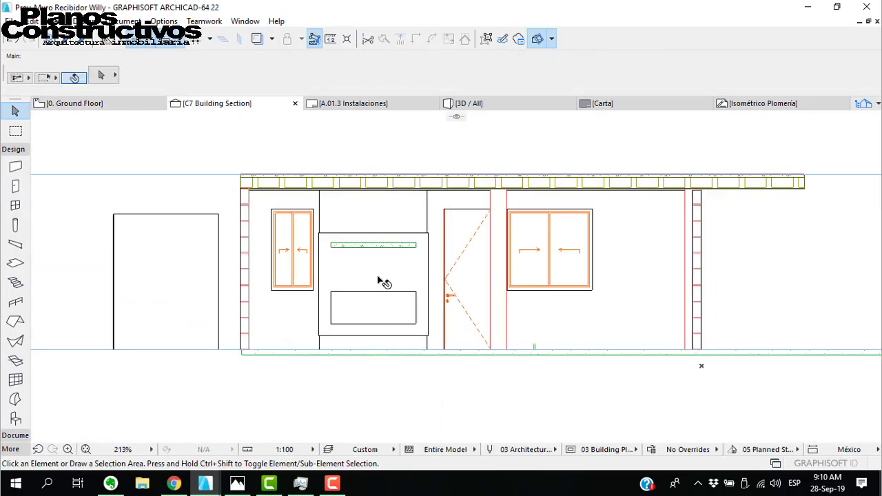
left_click(445, 186)
key("ctrl+d")
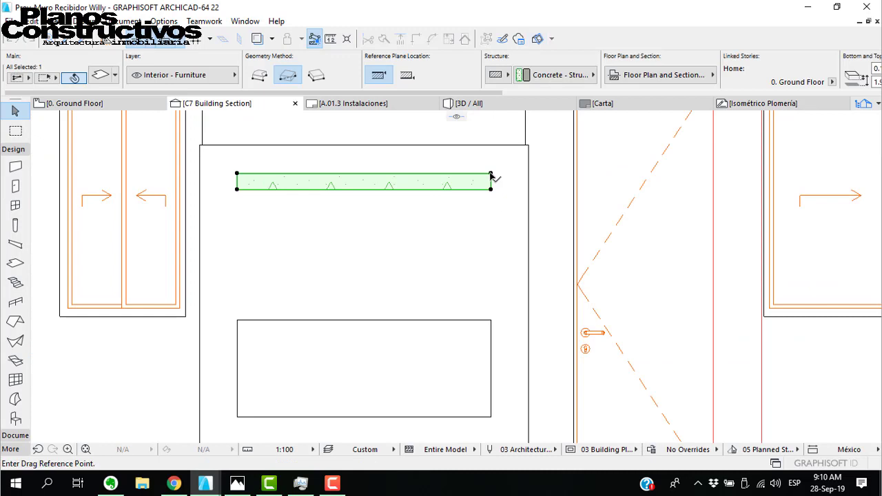
left_click(491, 173)
middle_click_drag(474, 282, 473, 193)
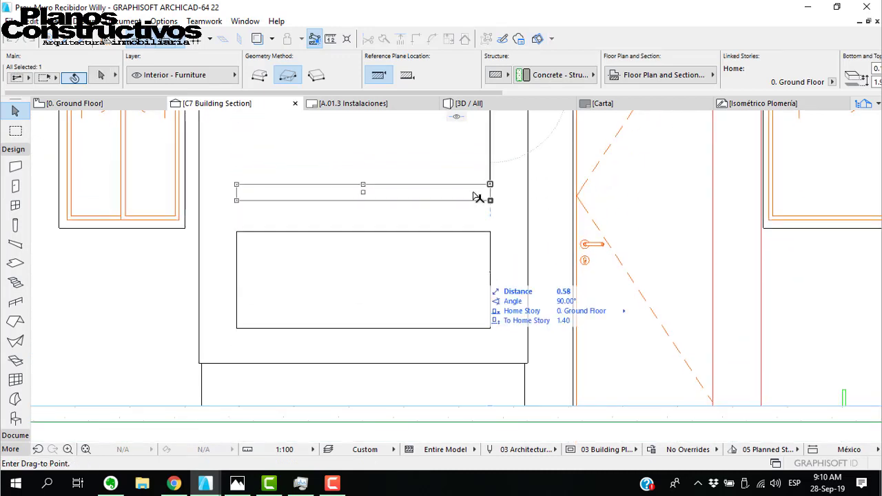
left_click(490, 330)
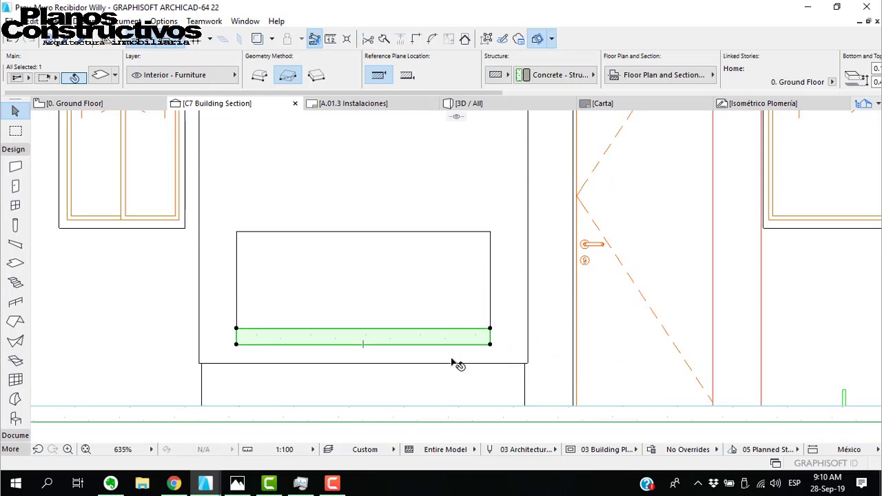
- Set the slab's thickness to 0.01 m
scroll(323, 89, "down", 5)
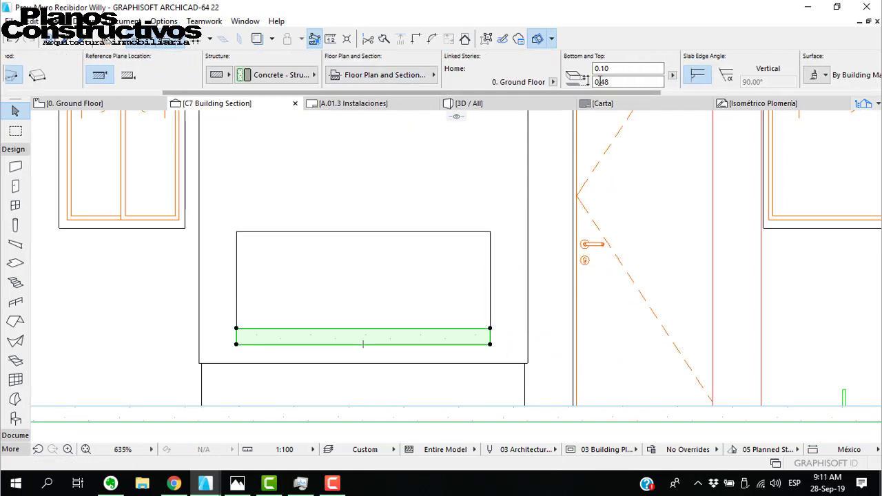
left_click(606, 68)
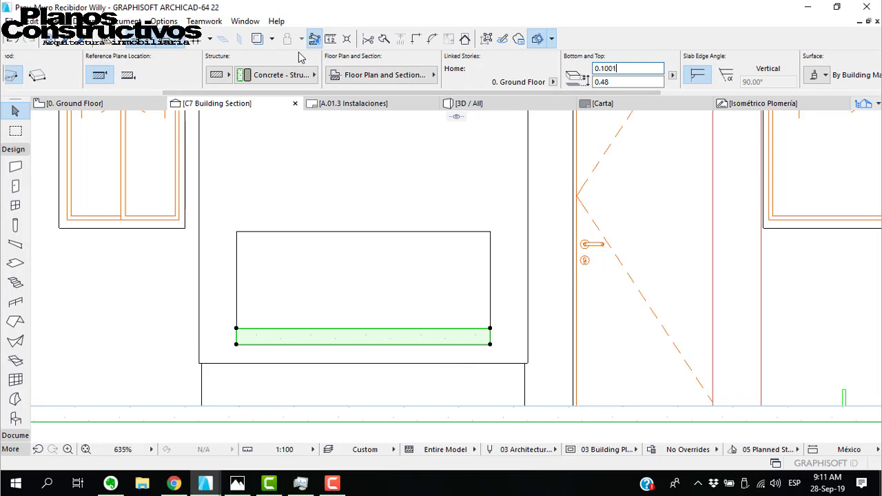
type("0.01")
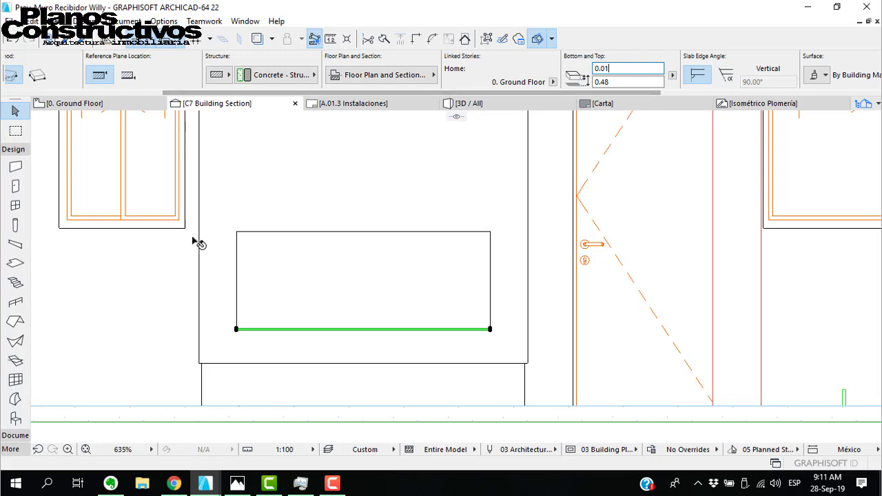
scroll(220, 303, "up", 5)
scroll(279, 210, "down", 4)
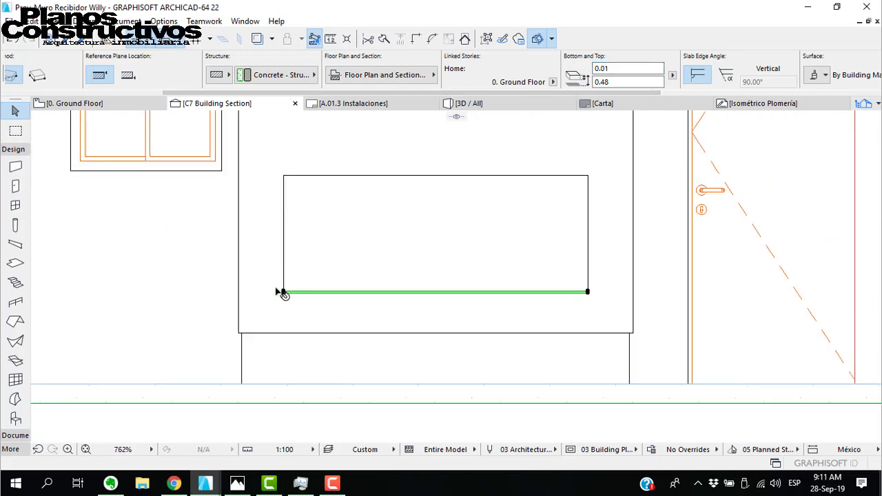
- Try placing the slab 0.05 m below the opening's lower edge, and move it back to align its top with that edge
scroll(274, 314, "up", 2)
key("ctrl+d")
left_click(302, 277)
left_click(303, 301)
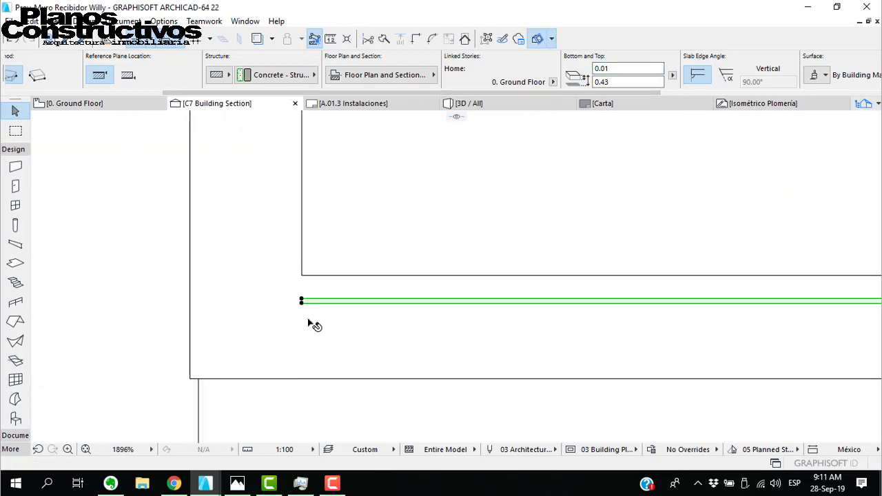
scroll(303, 298, "up", 2)
key("ctrl+d")
left_click(301, 311)
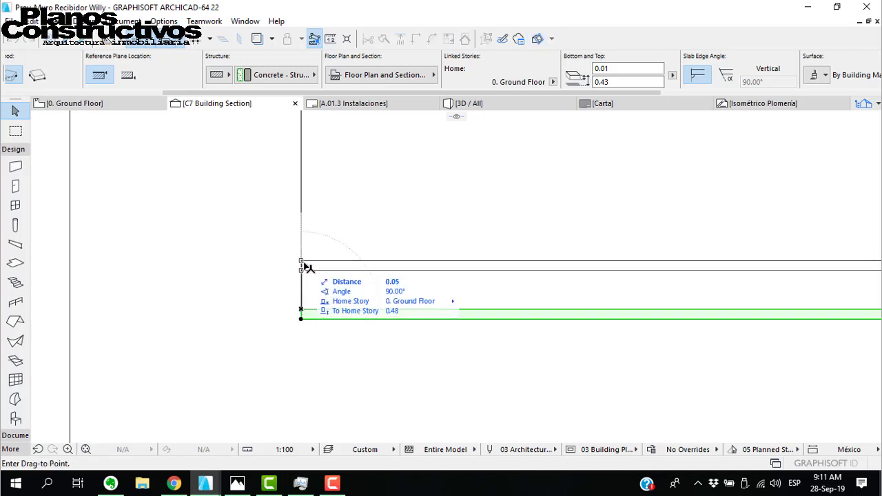
left_click(306, 271)
scroll(289, 279, "down", 3)
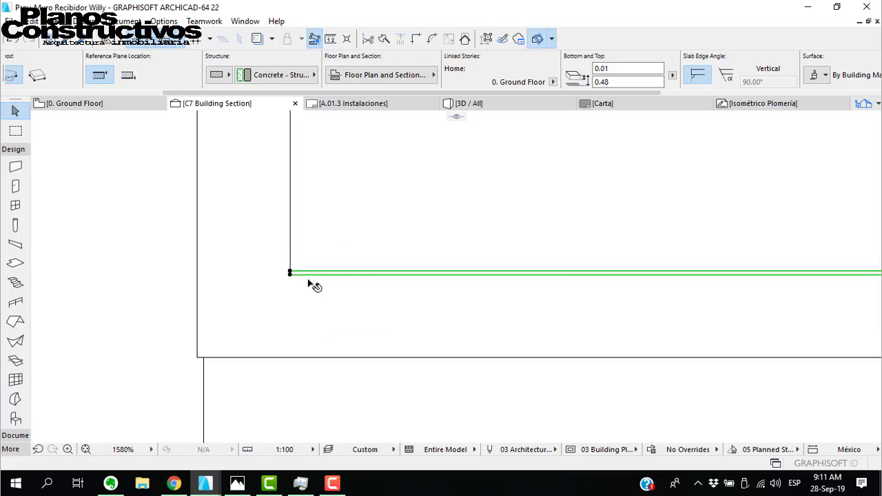
scroll(303, 279, "up", 3)
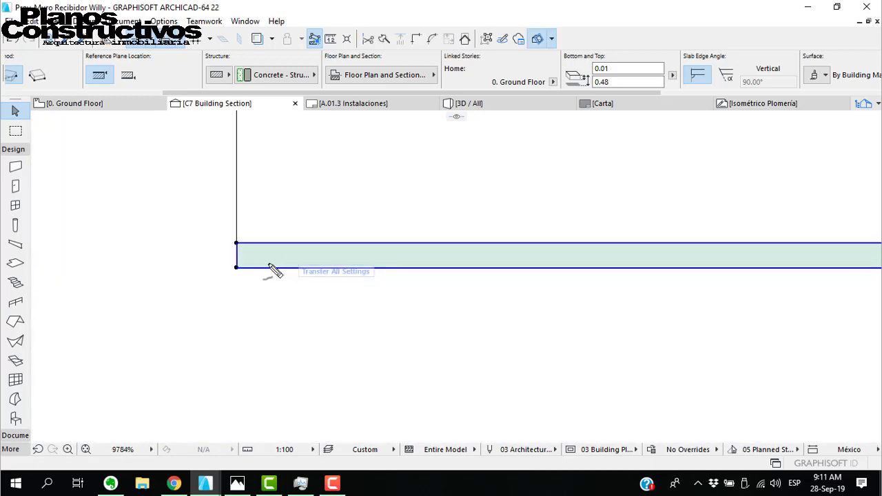
left_click_drag(237, 243, 375, 246)
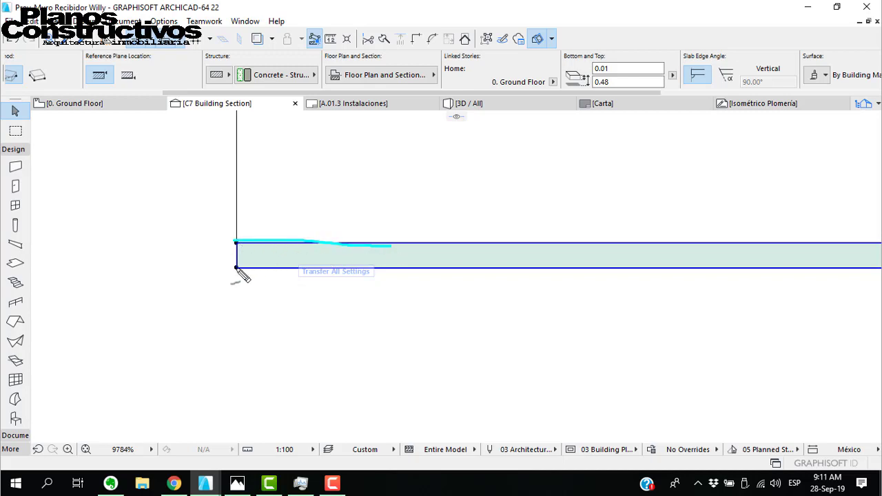
left_click_drag(239, 267, 420, 268)
mouse_move(303, 242)
left_mouse_down()
mouse_move(478, 243)
mouse_move(230, 242)
left_mouse_up()
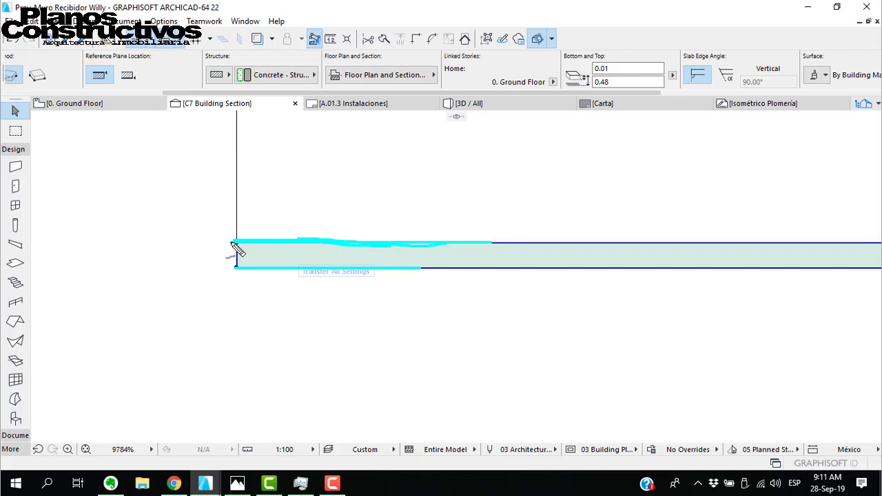
mouse_move(354, 162)
left_mouse_down()
mouse_move(367, 232)
mouse_move(392, 208)
left_mouse_up()
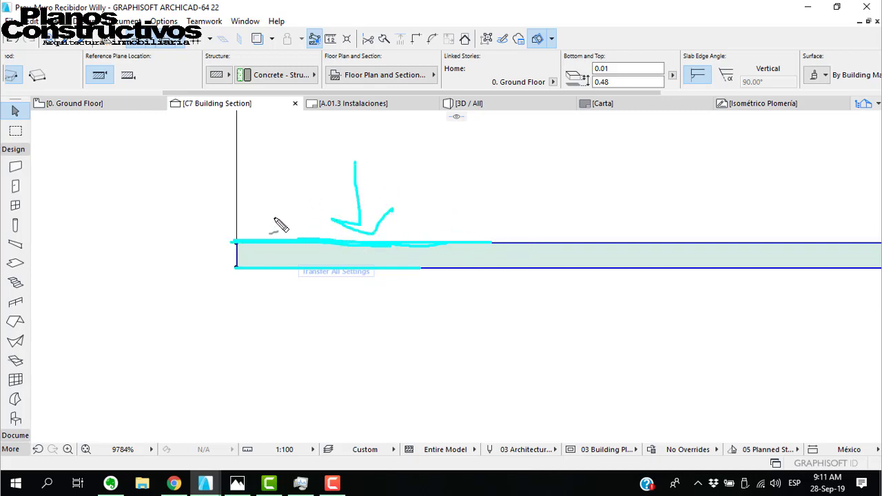
scroll(246, 239, "up", 6)
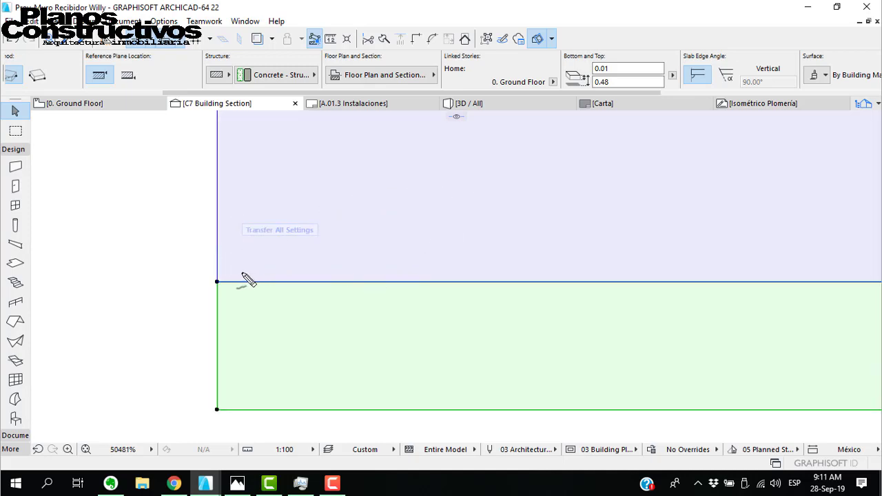
left_click_drag(243, 279, 609, 277)
left_click_drag(255, 420, 672, 426)
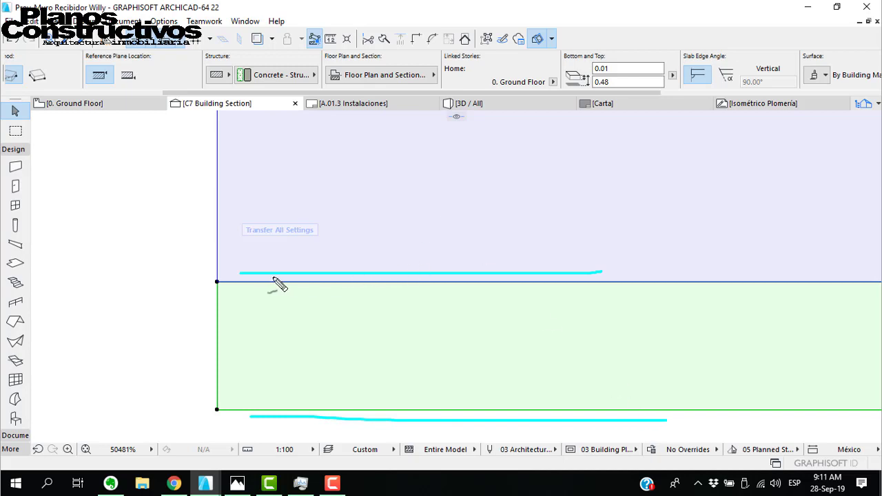
mouse_move(245, 279)
left_mouse_down()
mouse_move(551, 283)
mouse_move(580, 275)
left_mouse_up()
left_click_drag(264, 412, 593, 411)
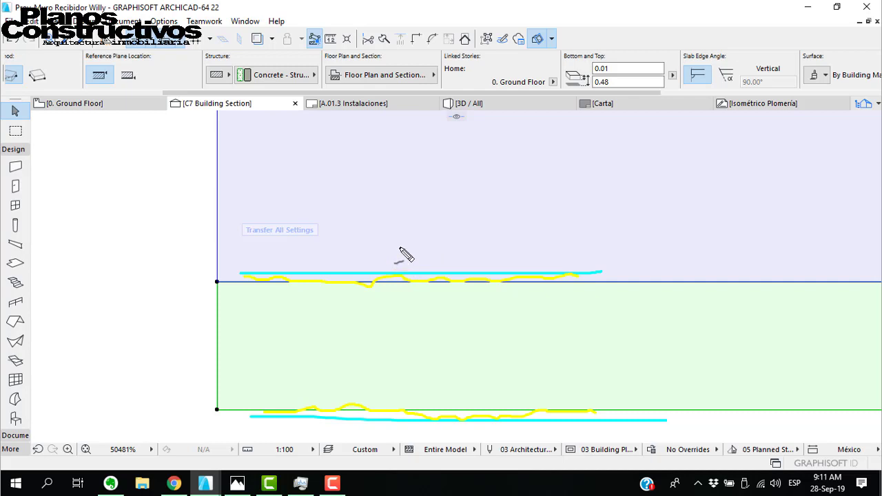
mouse_move(368, 243)
left_mouse_down()
mouse_move(360, 256)
mouse_move(575, 267)
mouse_move(435, 244)
mouse_move(346, 252)
left_mouse_up()
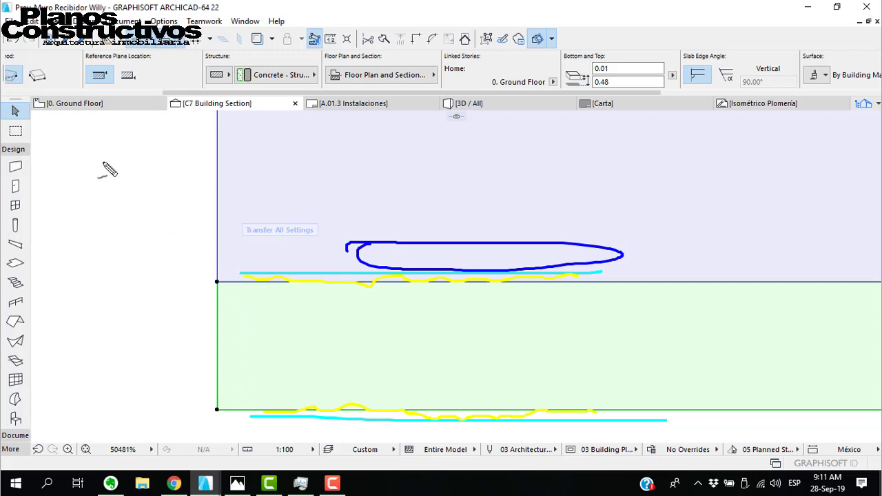
left_click_drag(100, 163, 110, 205)
left_click_drag(128, 150, 132, 300)
left_click_drag(149, 186, 147, 273)
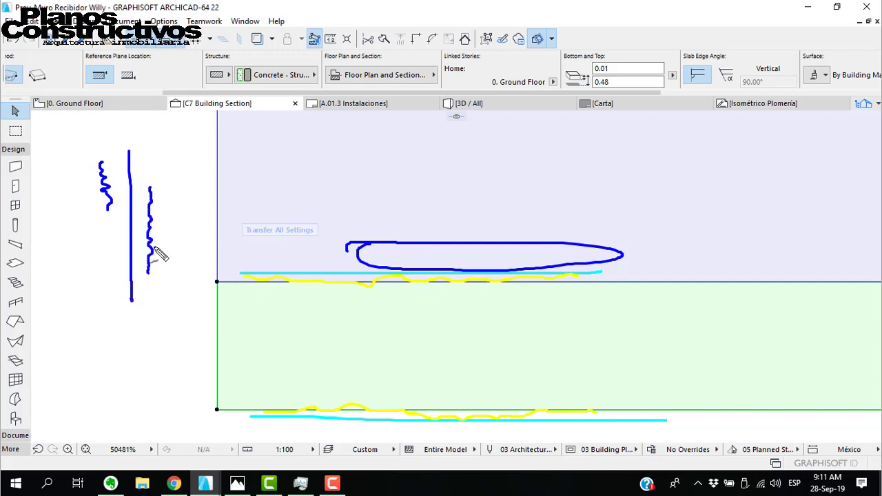
left_click_drag(156, 185, 154, 269)
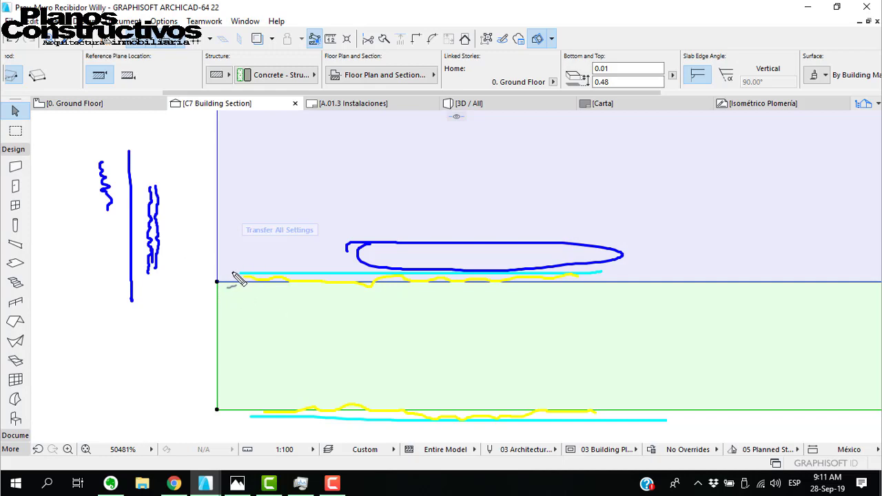
left_click_drag(235, 275, 237, 414)
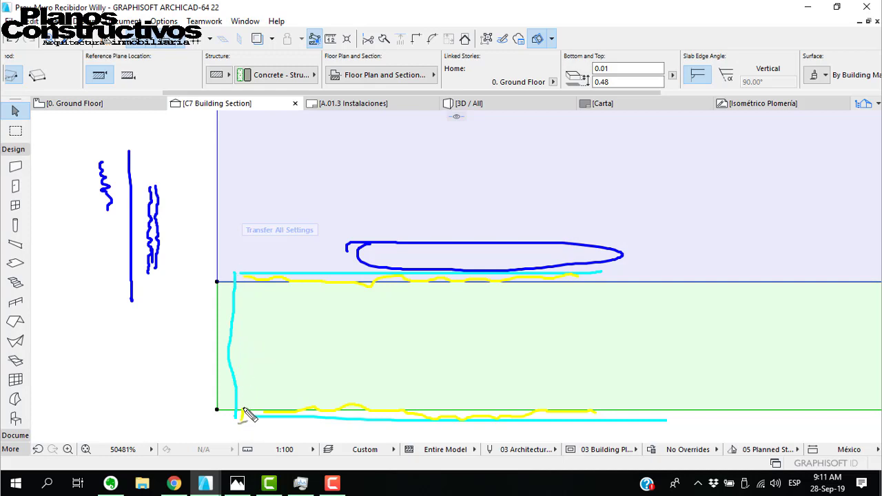
left_click_drag(242, 417, 242, 291)
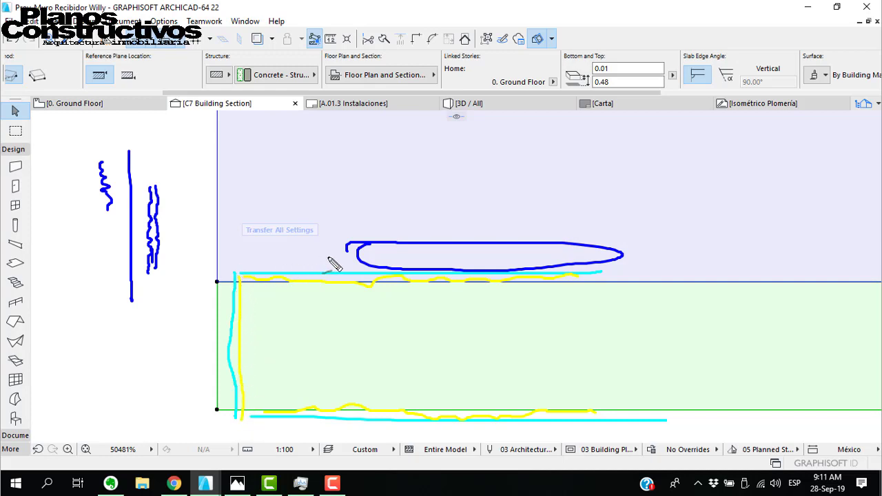
left_click_drag(365, 253, 243, 274)
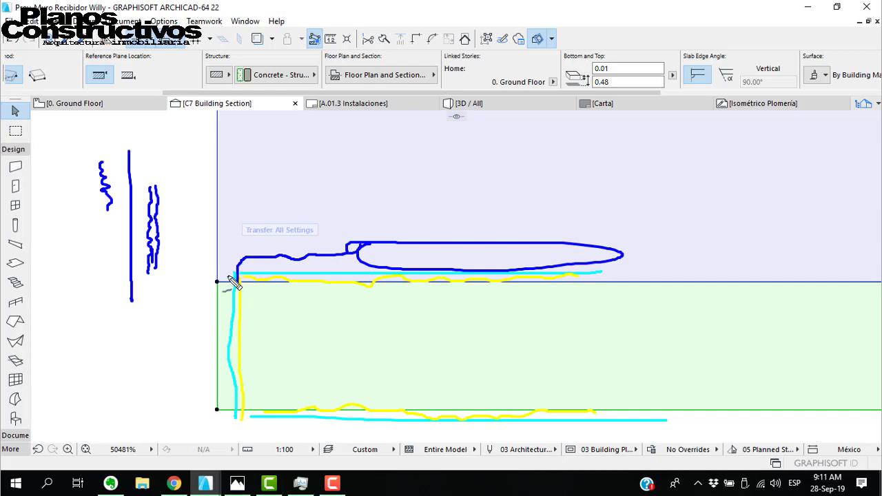
mouse_move(333, 256)
left_mouse_down()
mouse_move(267, 256)
mouse_move(246, 293)
left_mouse_up()
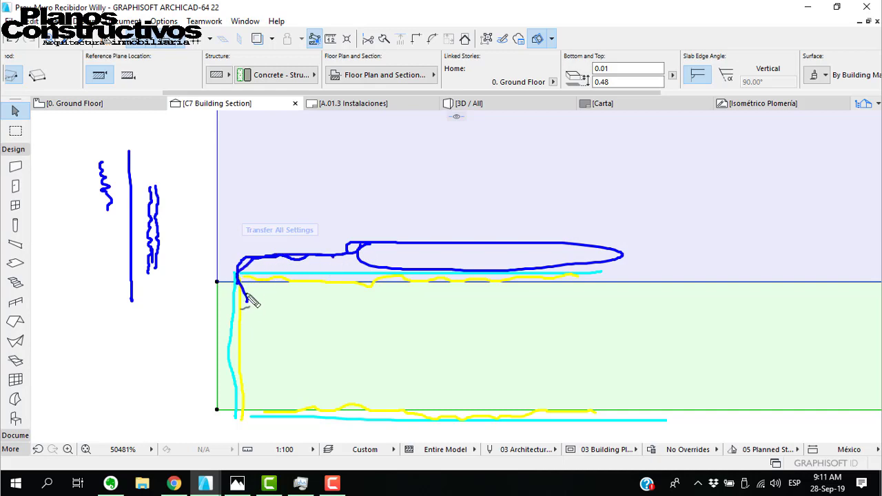
left_click_drag(232, 260, 239, 296)
left_click_drag(237, 261, 242, 295)
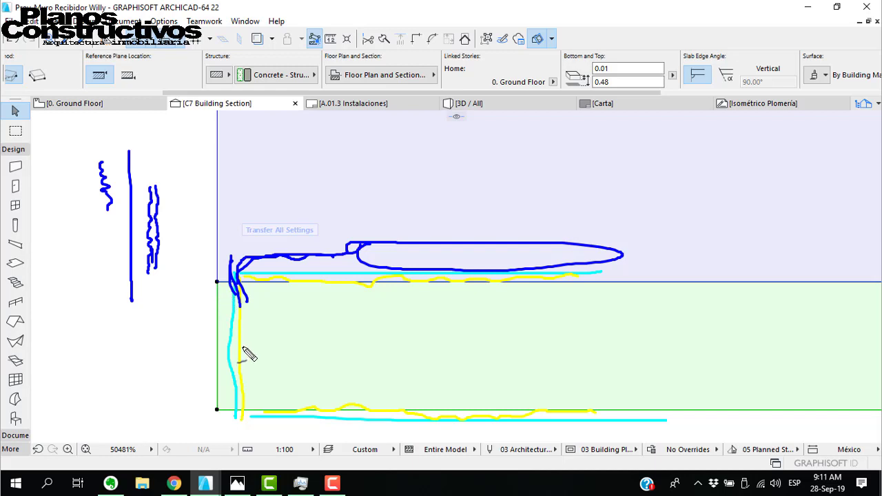
mouse_move(206, 262)
left_mouse_down()
mouse_move(236, 384)
mouse_move(219, 412)
left_mouse_up()
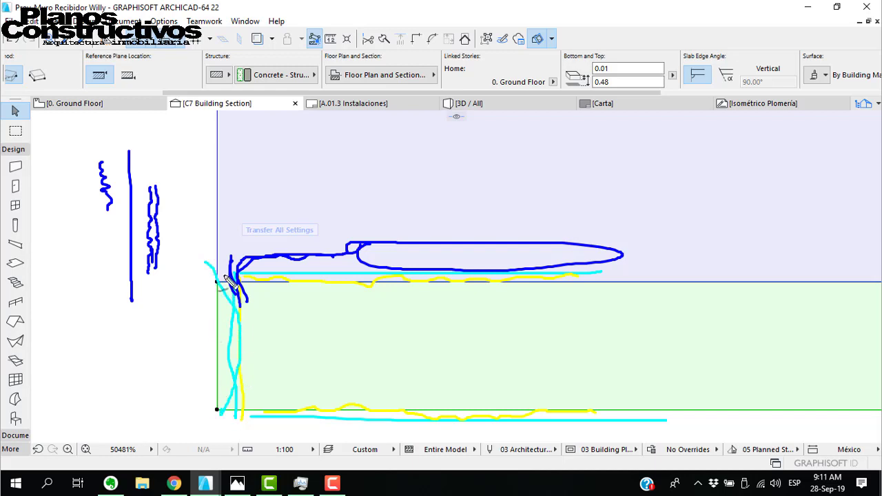
key("Escape")
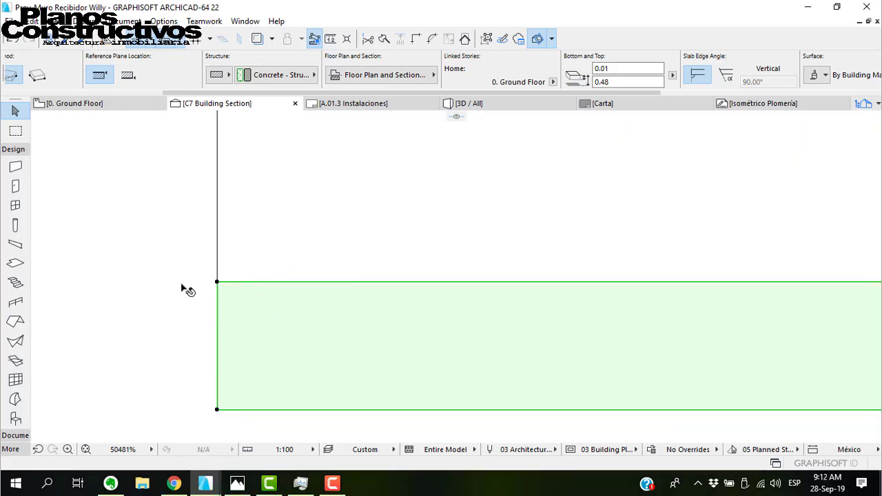
- Examine in the section how the thin slab's end meets the opening's lower corner
scroll(239, 252, "down", 4)
scroll(207, 281, "down", 3)
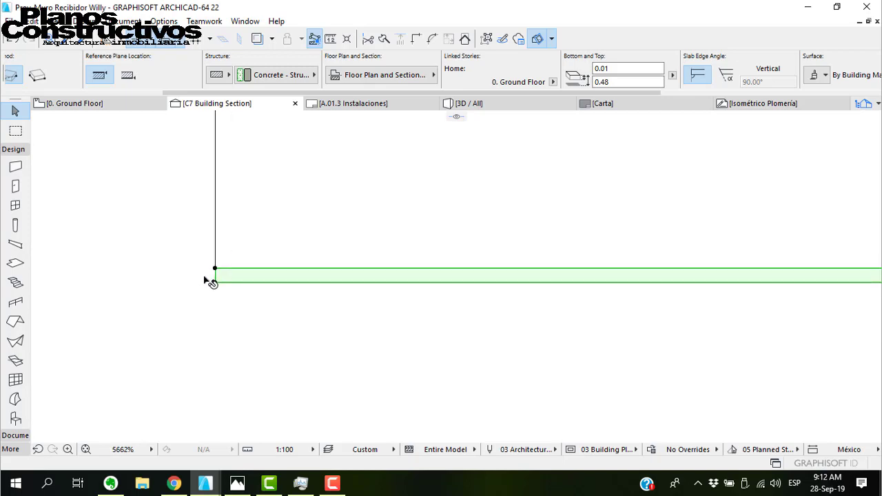
scroll(214, 272, "down", 2)
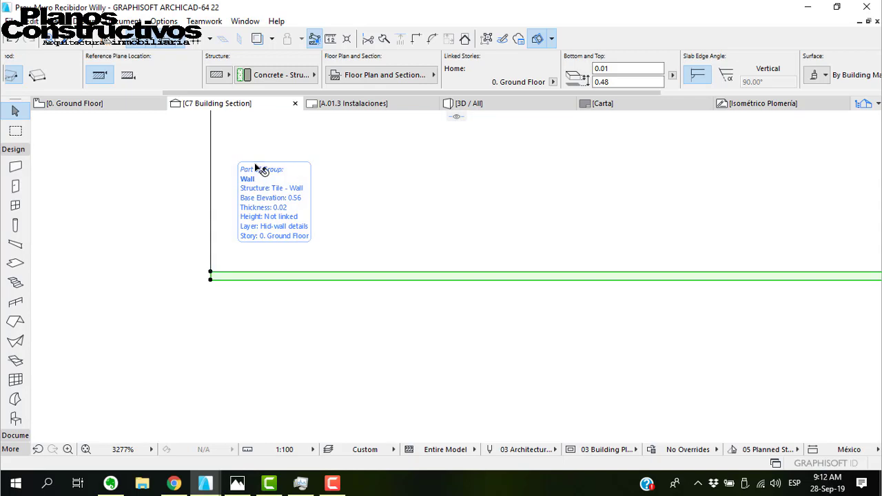
scroll(216, 291, "up", 3)
scroll(241, 338, "down", 2)
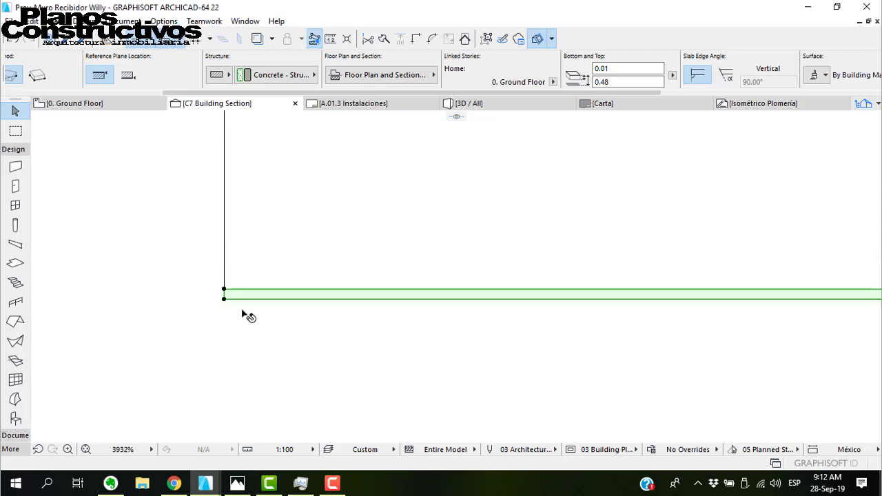
scroll(228, 297, "up", 4)
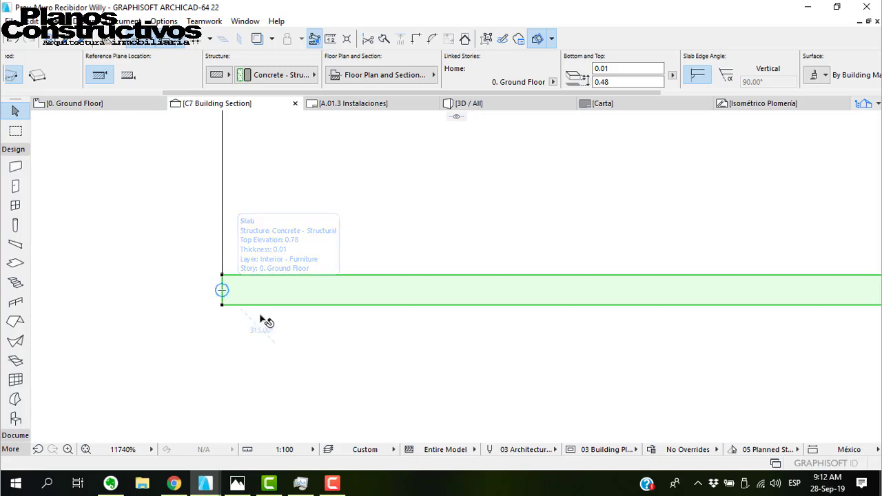
scroll(199, 340, "down", 2)
scroll(211, 307, "down", 5)
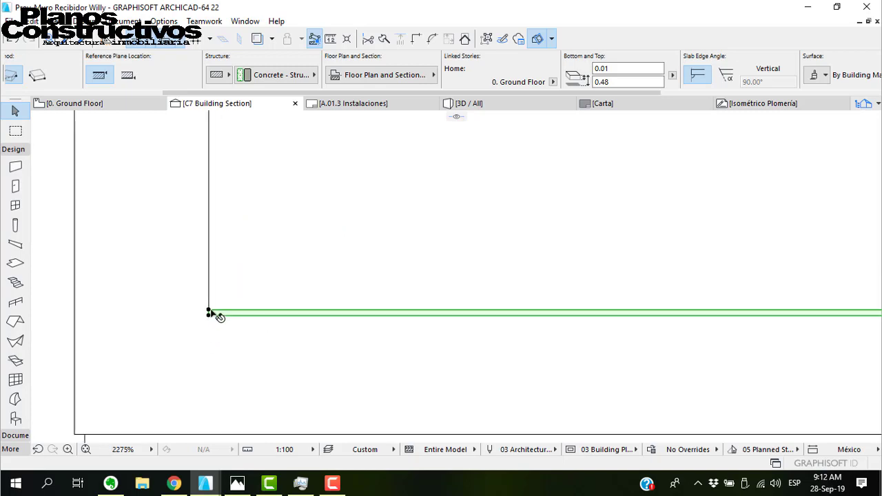
- Return to the ground floor plan and pick up the settings of the existing tile wall for a new wall
left_click(78, 104)
left_click(442, 296)
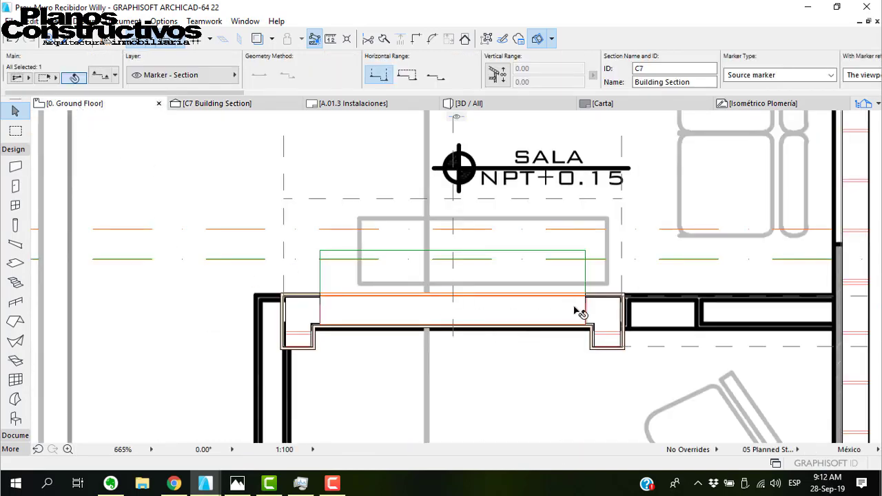
scroll(627, 346, "up", 5)
left_click(646, 373)
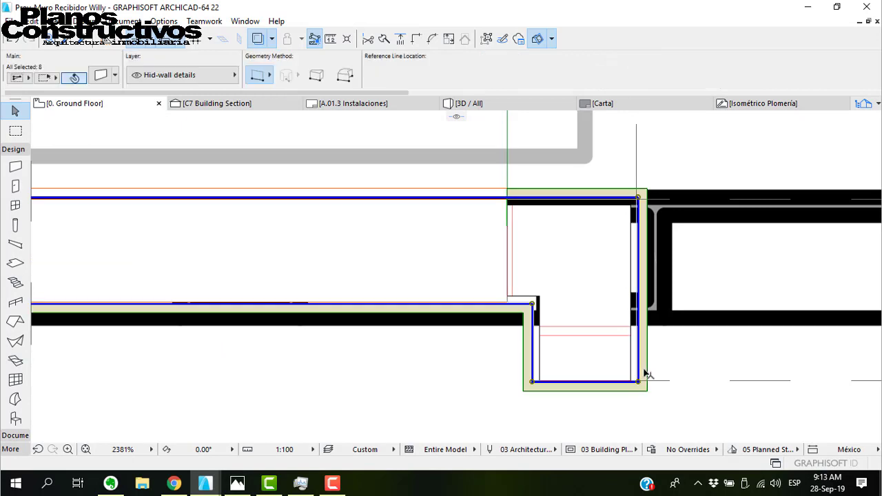
key("Escape")
left_click(647, 373)
left_click(647, 372, "alt")
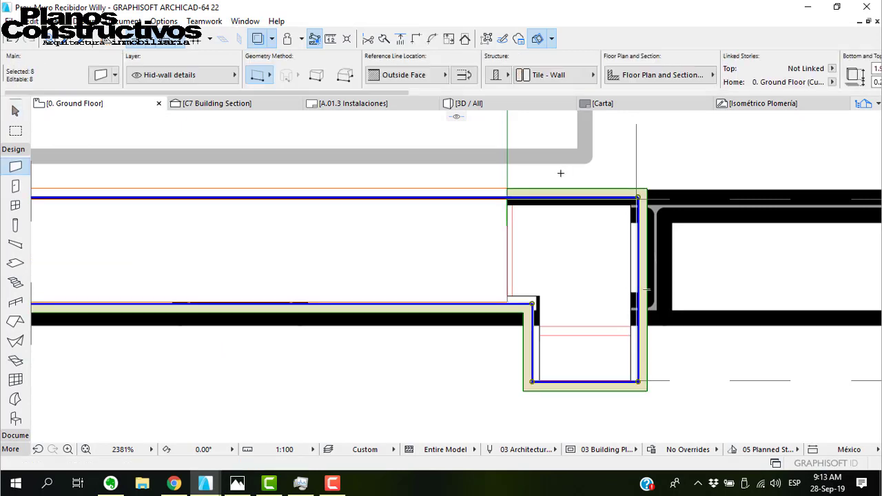
left_click(510, 186)
key("Escape")
key("Escape")
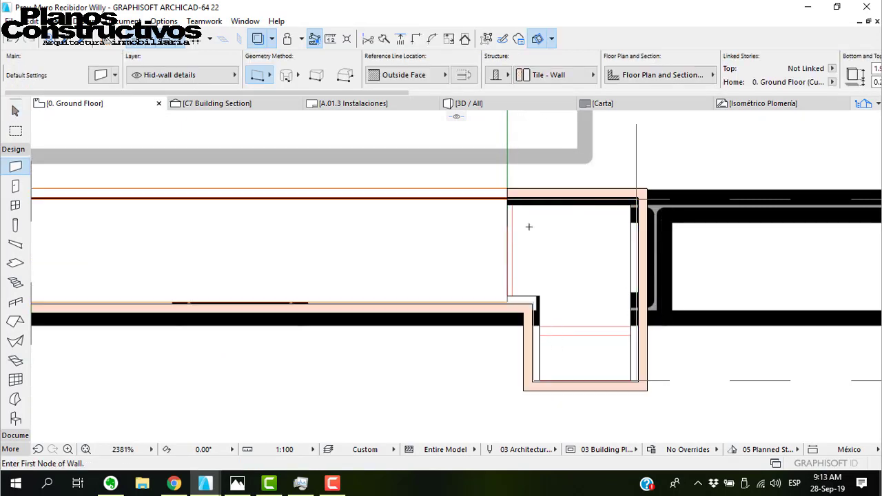
left_click(507, 177, "alt")
key("Escape")
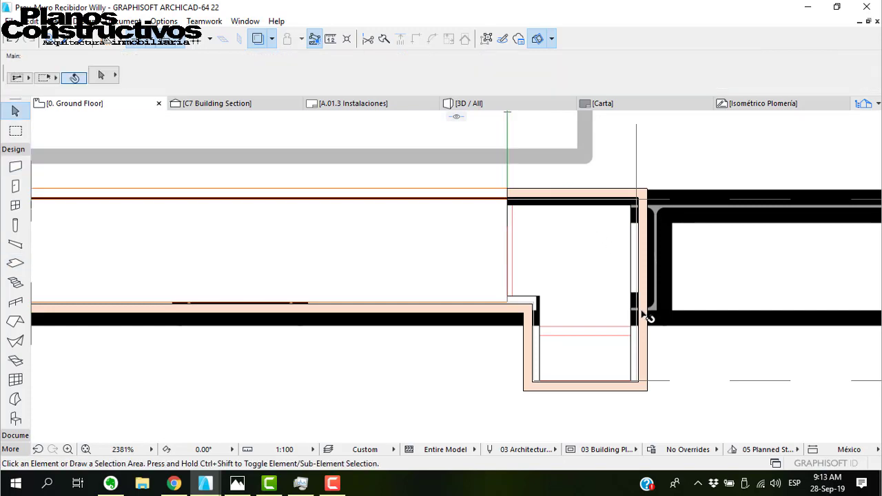
left_click(646, 321, "alt")
- Draw a tile wall along the slab's right-hand edge, from just short of the dividing wall to the slab's outer corner
middle_click_drag(503, 263, 401, 429)
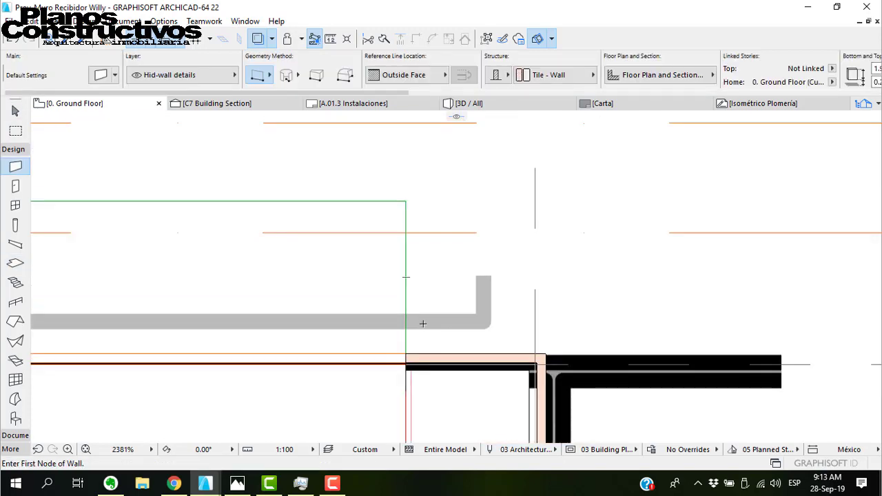
left_click(405, 336)
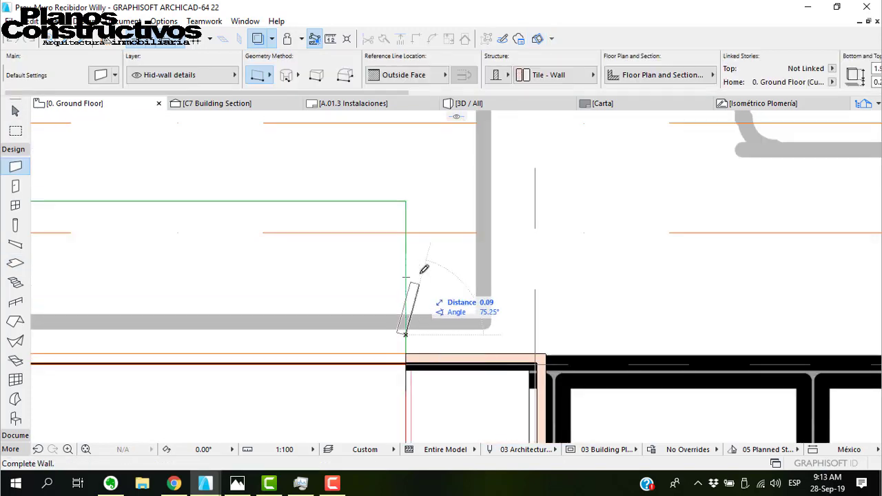
left_click(408, 200)
key("Escape")
- Flip the new wall to the outer side of the slab edge and stretch its end to meet the adjoining tile wall
left_click(401, 299)
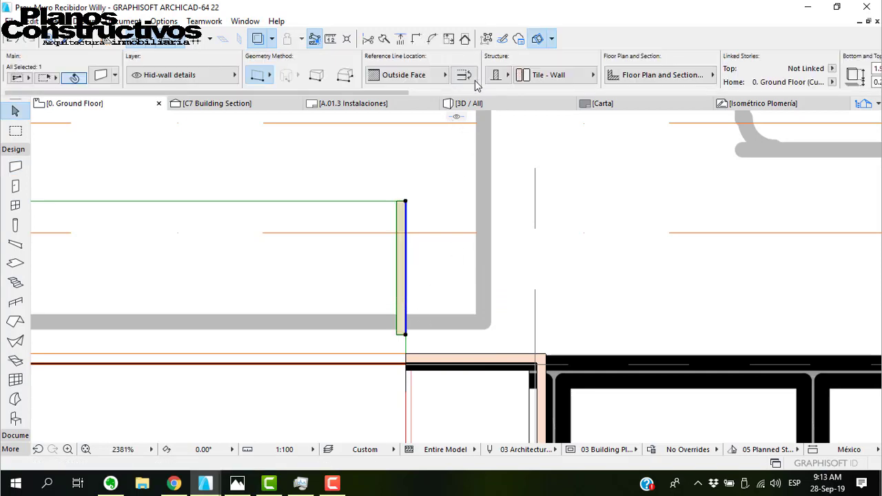
middle_click_drag(434, 305, 475, 231)
scroll(480, 257, "down", 2)
left_click(453, 261)
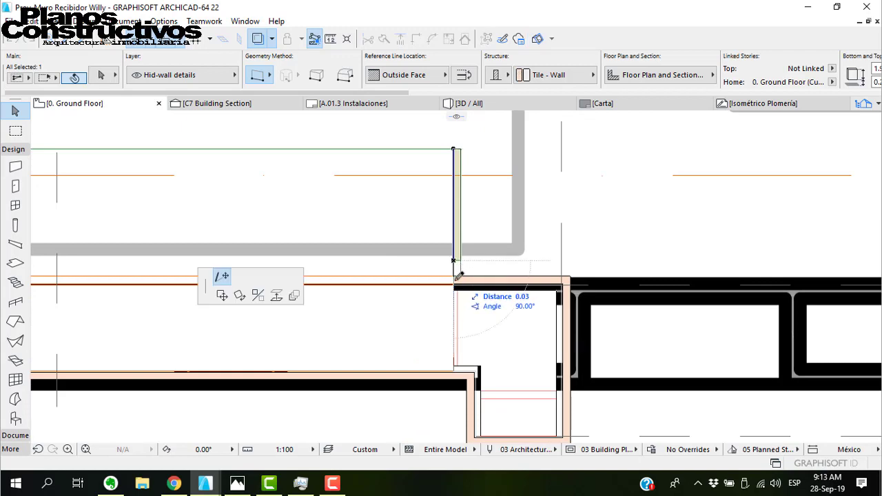
left_click(453, 283)
key("Escape")
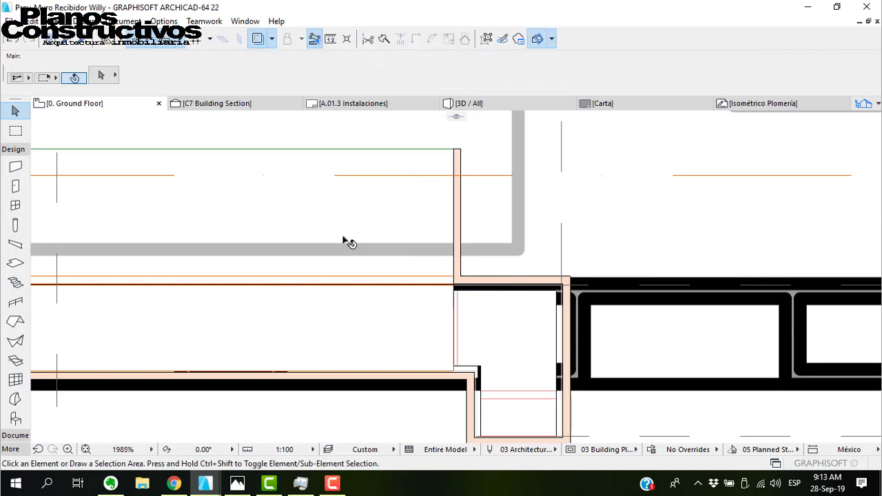
scroll(425, 222, "down", 1)
scroll(419, 200, "up", 1)
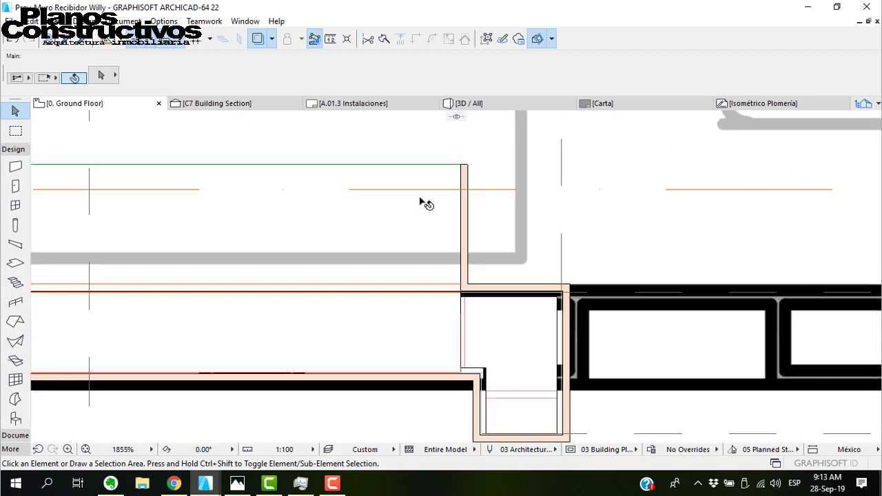
left_click(378, 218)
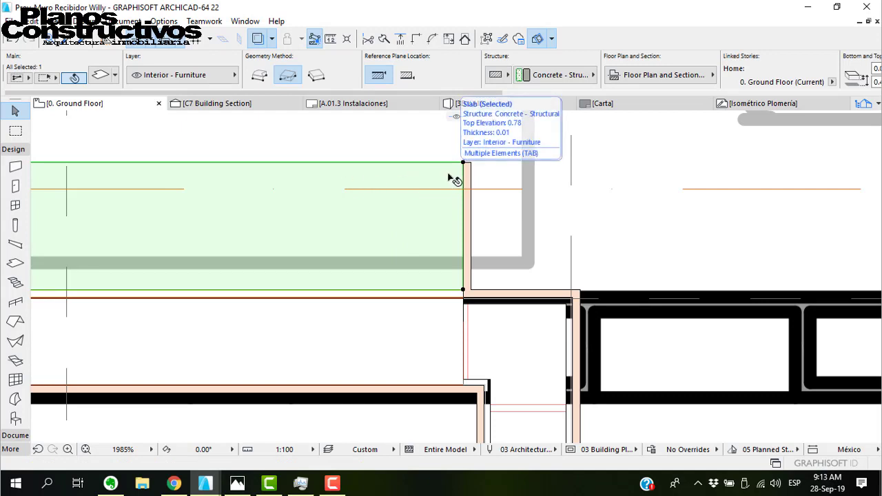
left_click(491, 213)
left_click(451, 229)
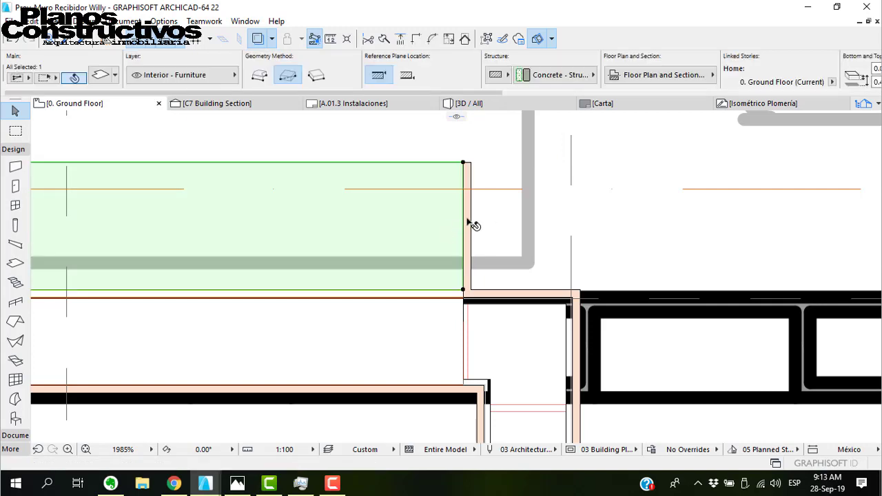
left_click(468, 225, "shift")
key("ctrl+d")
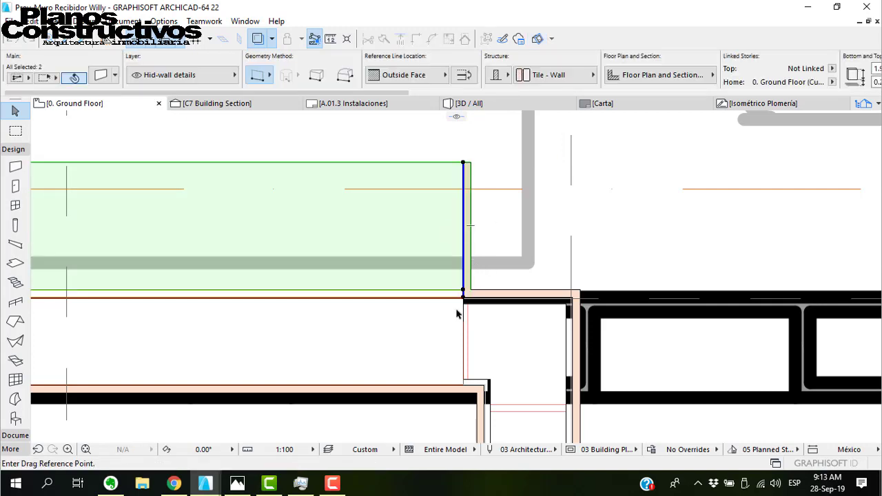
key("Escape")
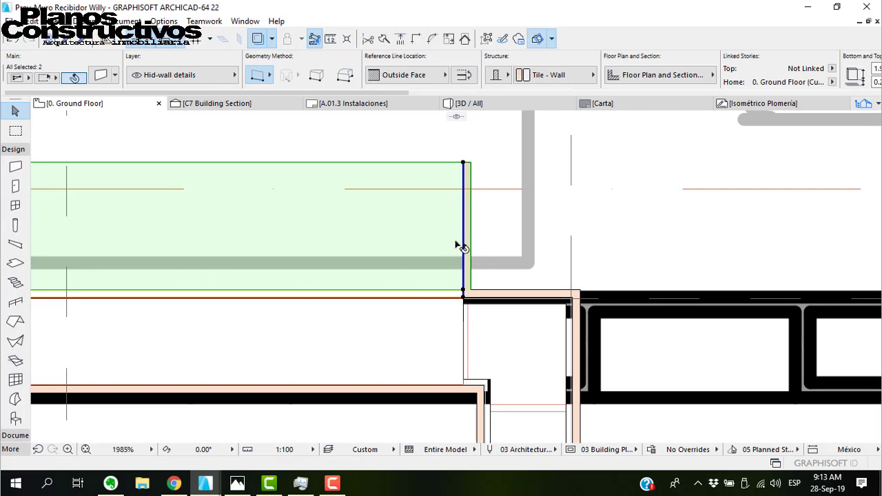
key("Escape")
- Mirror a copy of the new tile wall to the slab's opposite edge about the slab's vertical centre line
scroll(482, 246, "down", 4)
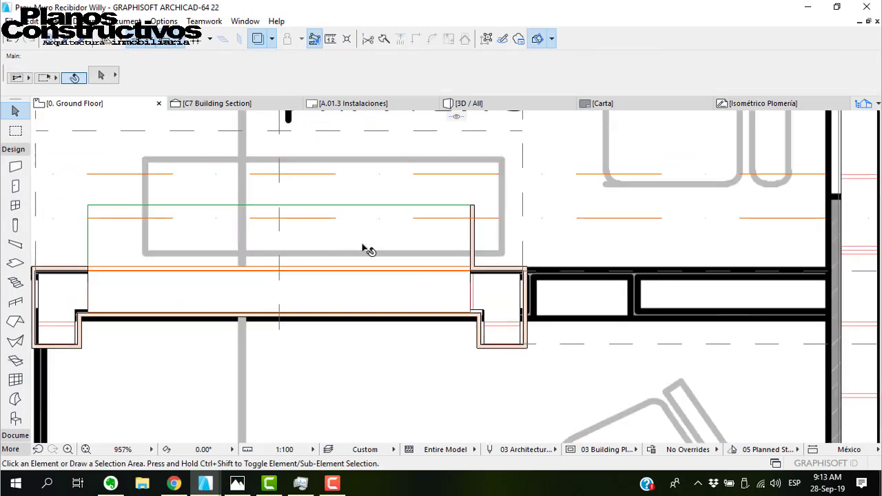
left_click(473, 242)
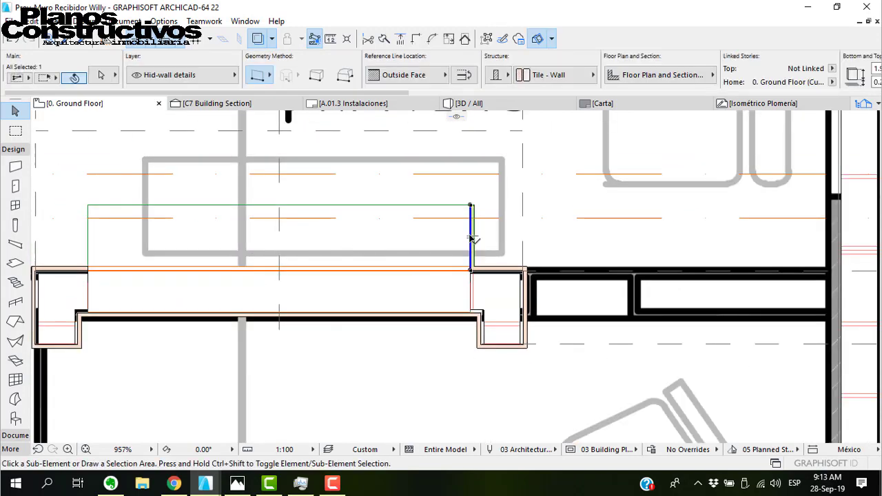
key("ctrl+alt+m")
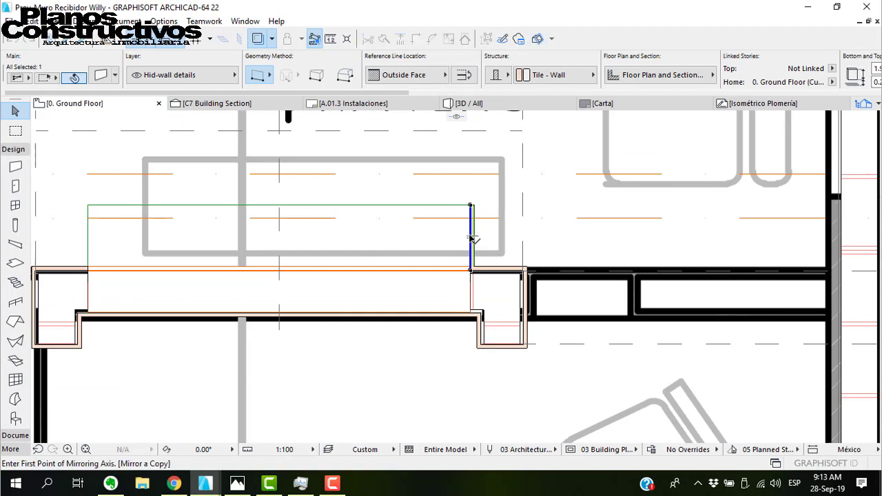
left_click(279, 206)
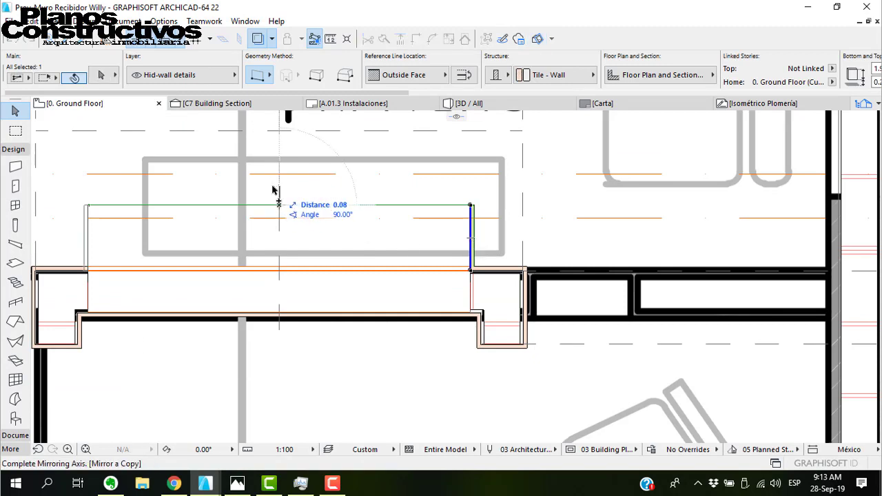
left_click(274, 193)
key("Escape")
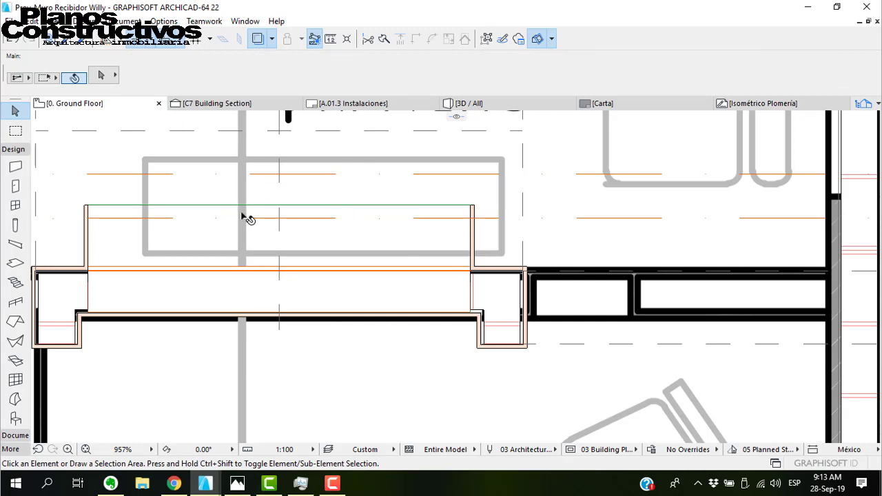
- Delete the C7 building section marker together with its viewpoint and drawing content
left_click(256, 217)
key("Delete")
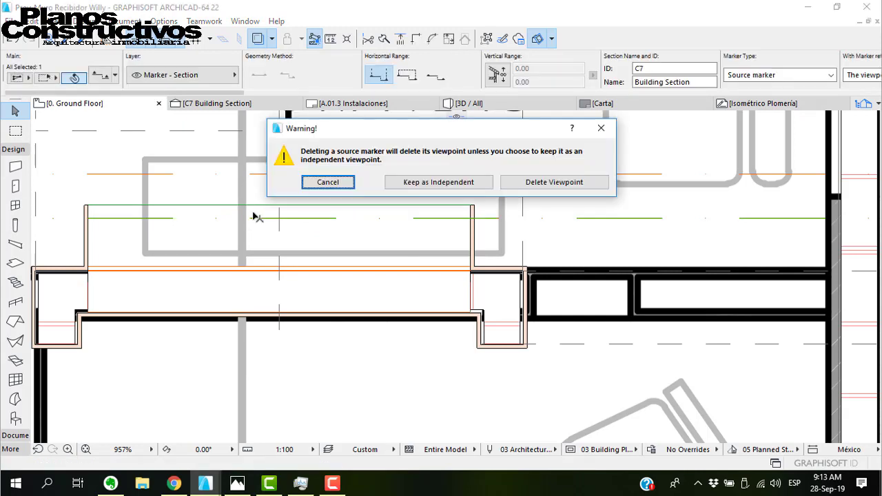
left_click(539, 185)
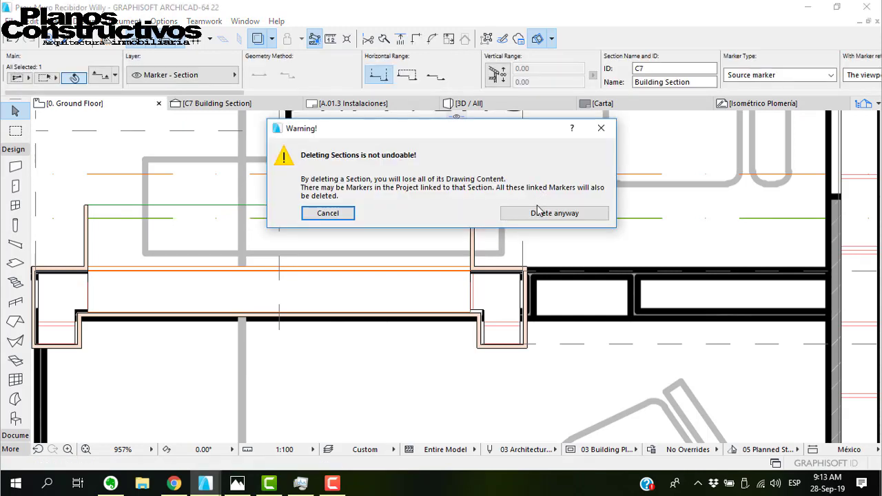
left_click(539, 211)
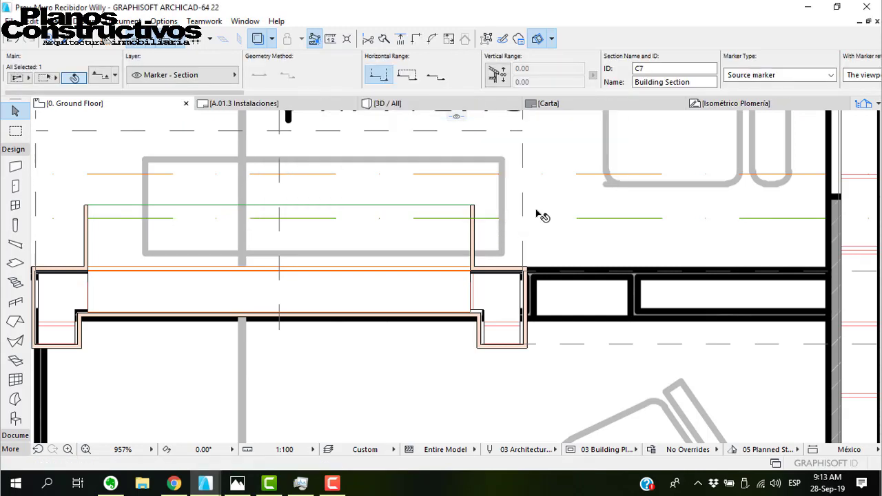
- Open the C6 building section with the current view settings and check the elevation of the thin slab between the tile side walls
left_click(140, 176)
right_click(140, 176)
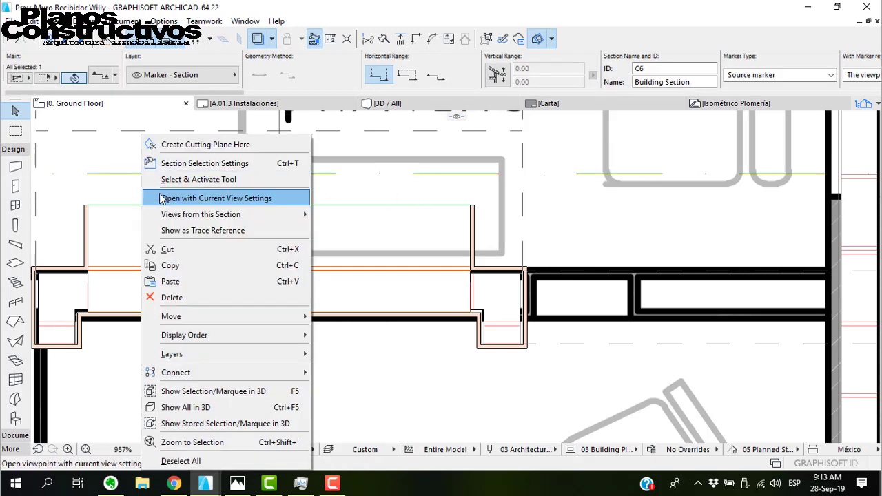
left_click(165, 199)
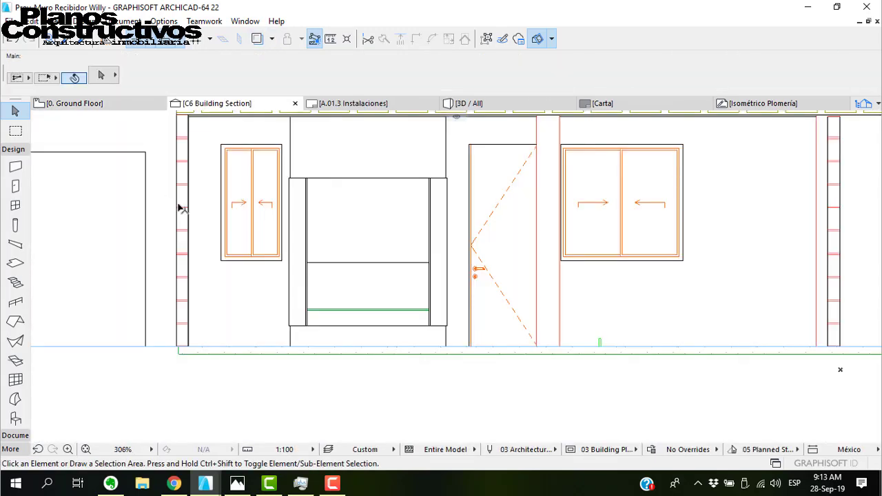
scroll(377, 321, "up", 3)
left_click(235, 309)
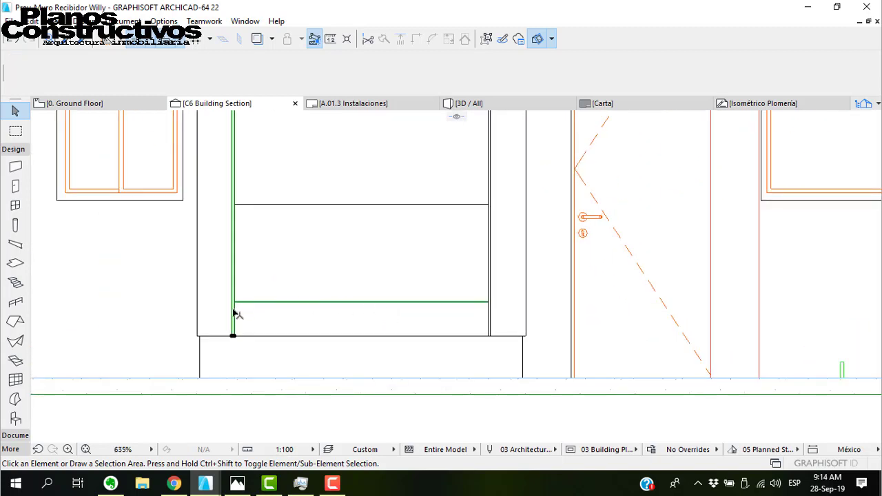
scroll(526, 307, "up", 6)
left_click(491, 299)
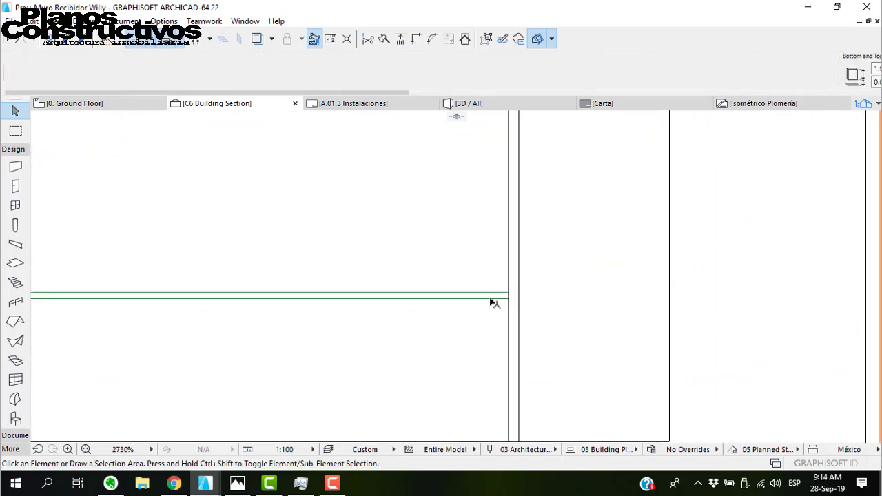
scroll(506, 83, "down", 3)
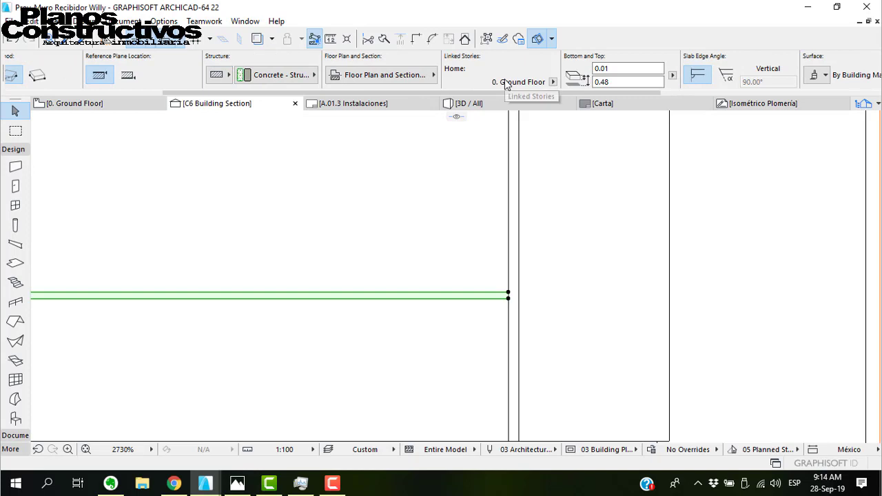
key("Escape")
- Stretch the lower ends of the two tile side walls up to the top face of the thin slab
scroll(545, 222, "down", 3)
scroll(558, 226, "down", 1)
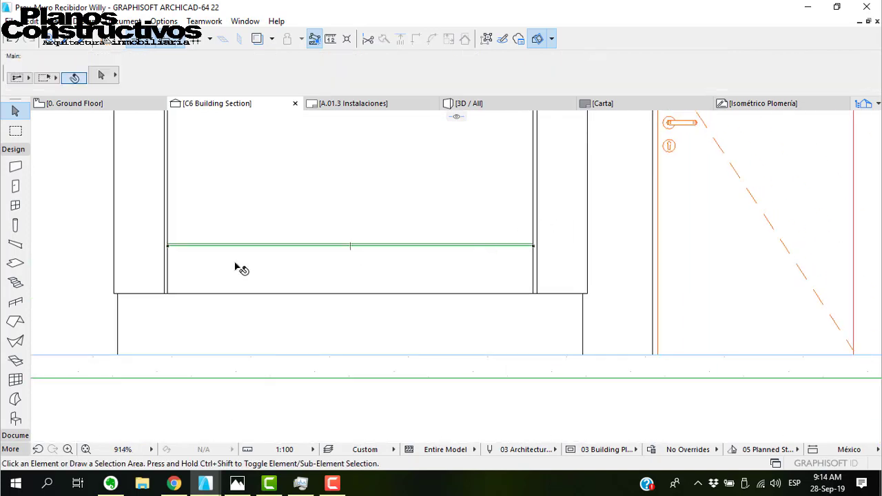
left_click(166, 274)
left_click(529, 266, "shift")
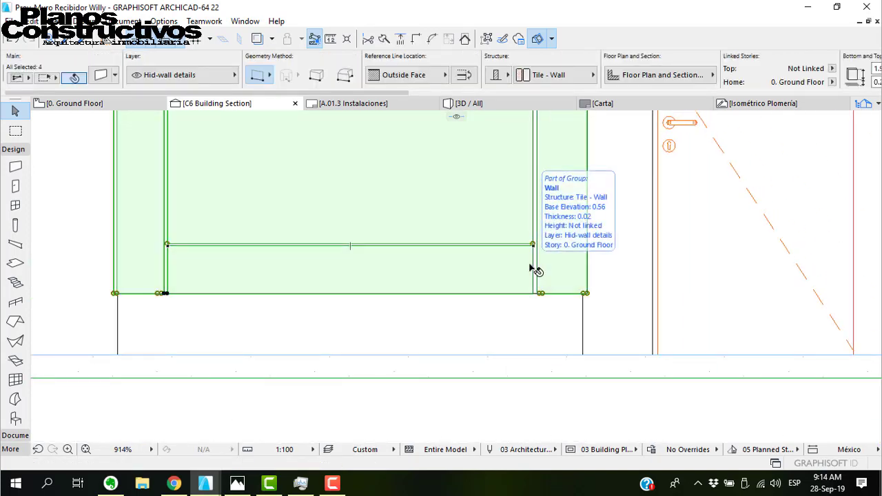
key("Escape")
left_click(165, 277)
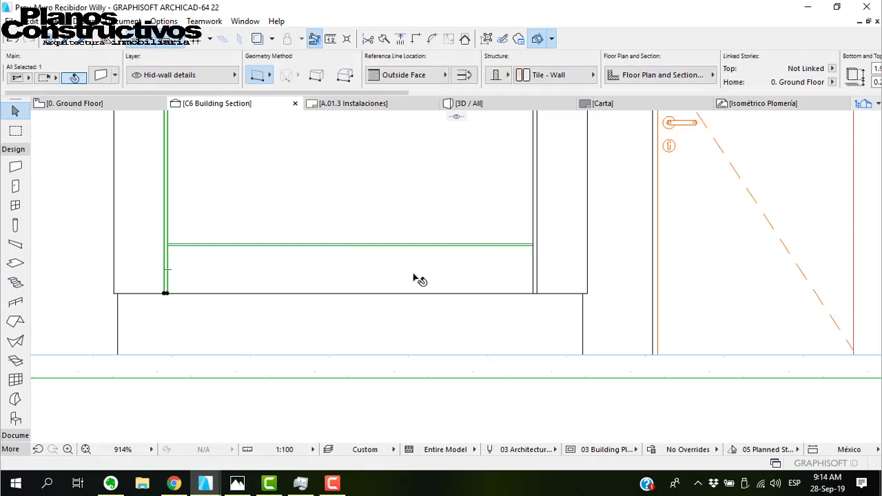
left_click(536, 276, "shift")
scroll(533, 263, "up", 2)
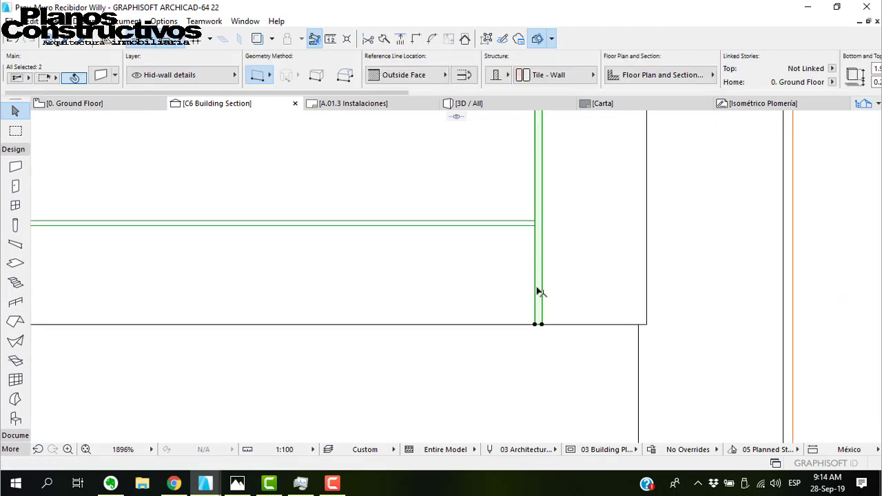
left_click_drag(534, 325, 541, 220)
scroll(520, 88, "down", 2)
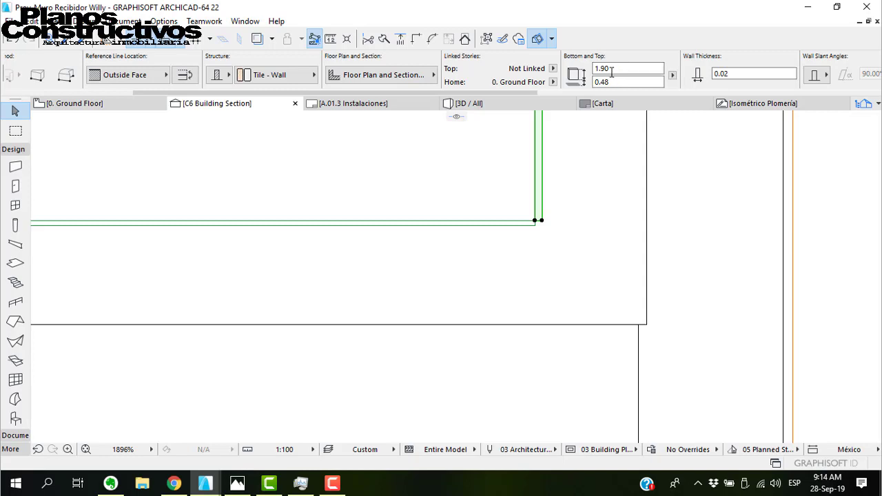
left_click(732, 75)
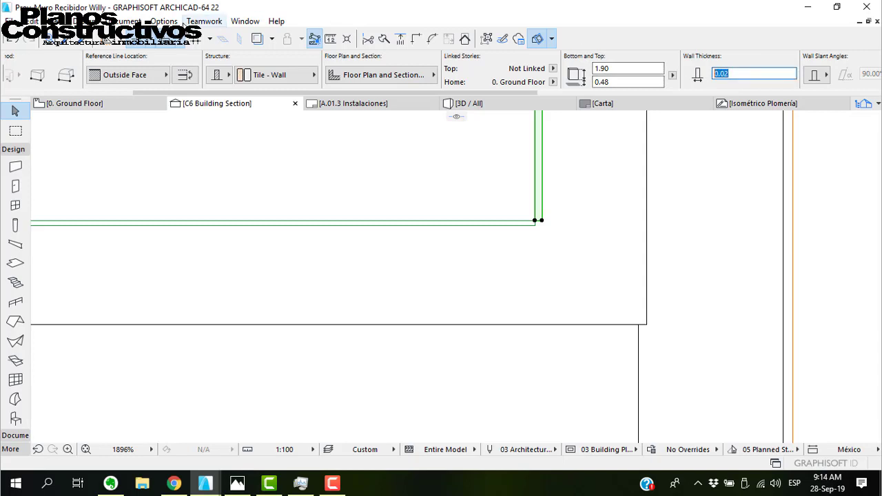
key("Return")
key("Escape")
- Move the thin slab sideways in the section so its end aligns with the outer face of the tile side wall
scroll(534, 221, "up", 8)
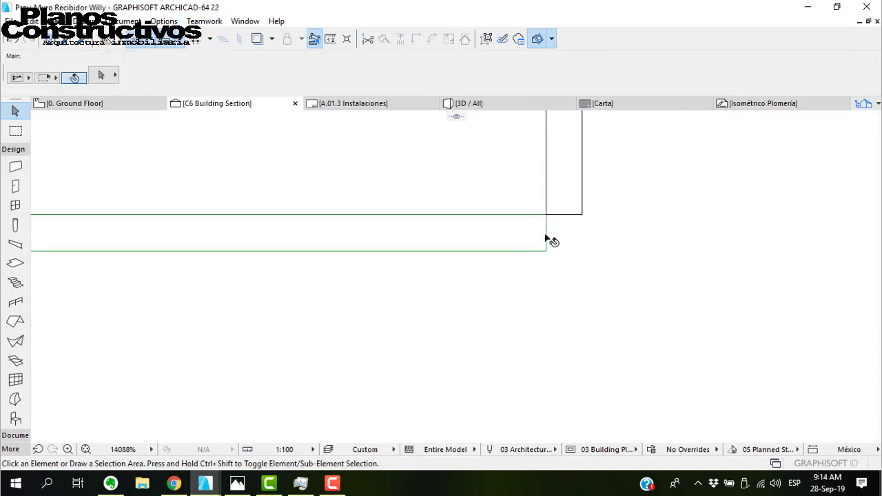
left_click(546, 241)
scroll(569, 224, "up", 4)
key("ctrl+d")
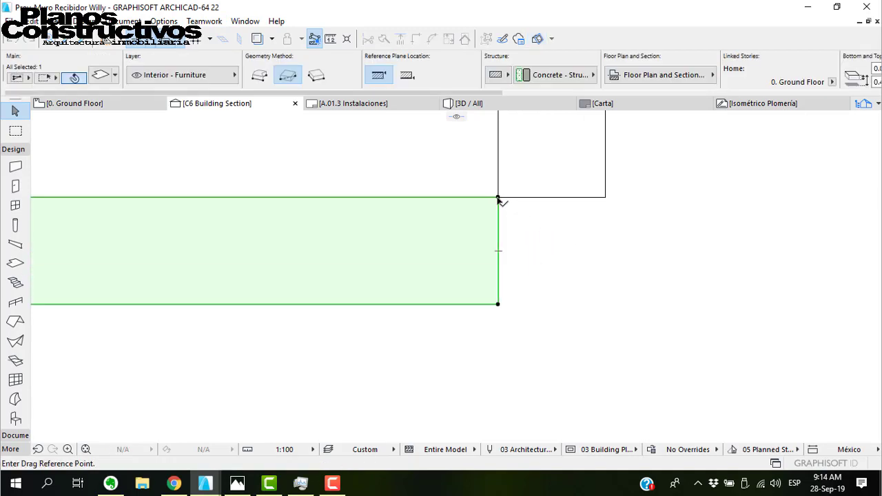
left_click(498, 199)
left_click(604, 197)
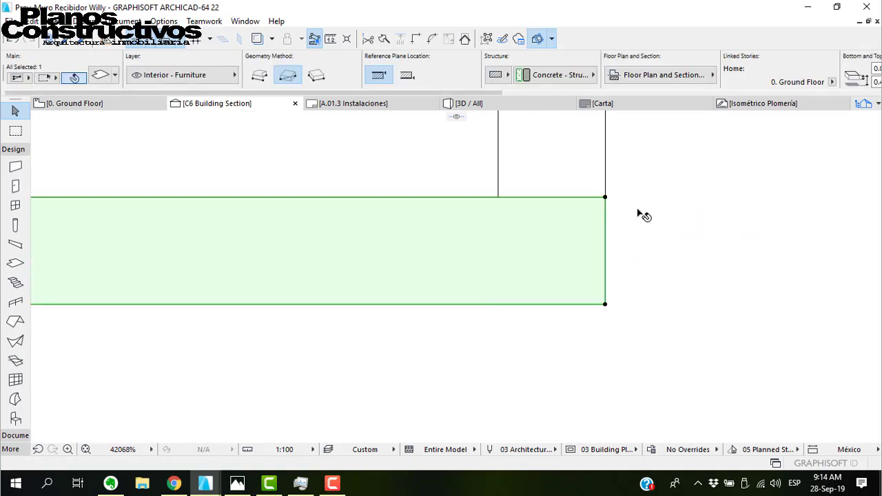
scroll(644, 216, "down", 15)
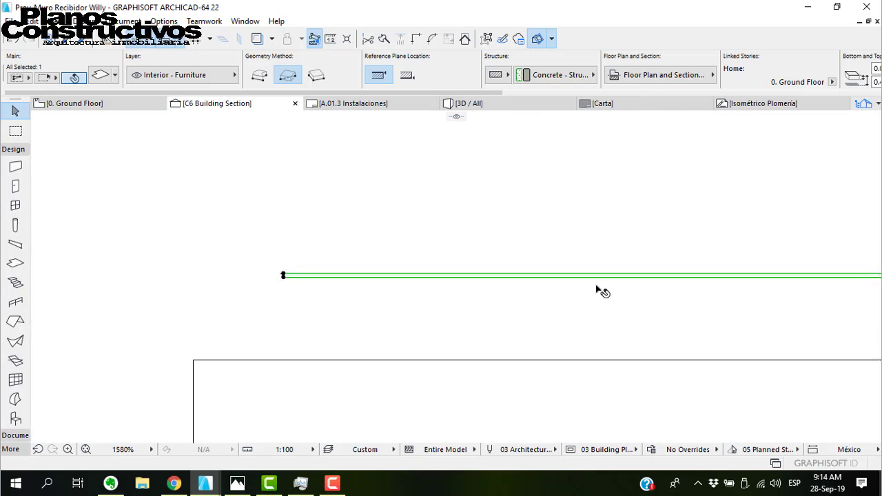
left_click(128, 146)
- Return to the ground floor plan and stretch the slab's right-hand edge to the outer face of the adjoining tile wall
left_click(75, 104)
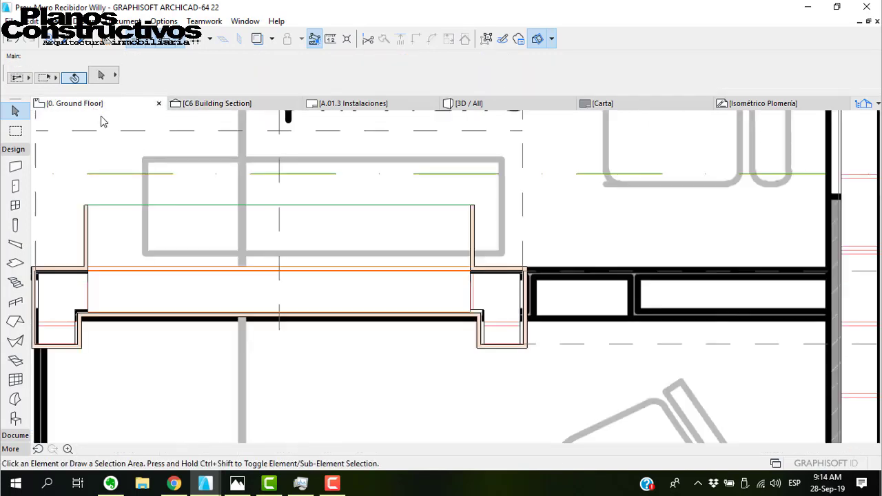
left_click(411, 228)
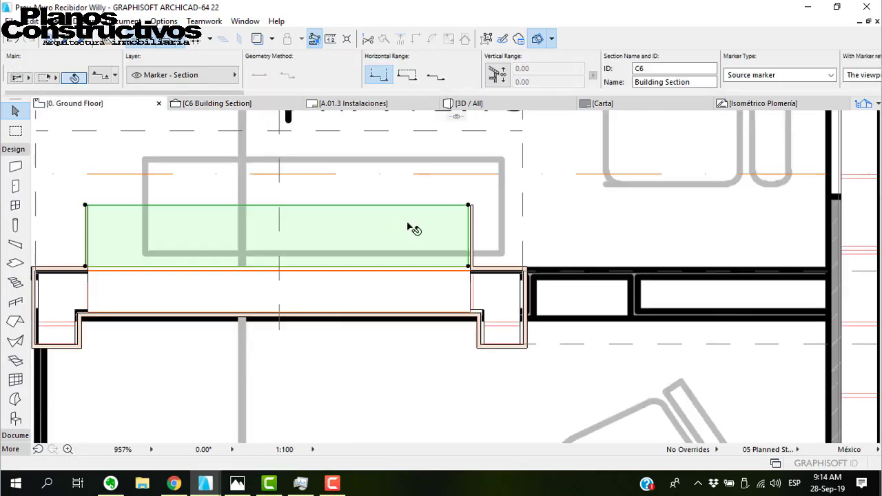
scroll(480, 238, "up", 8)
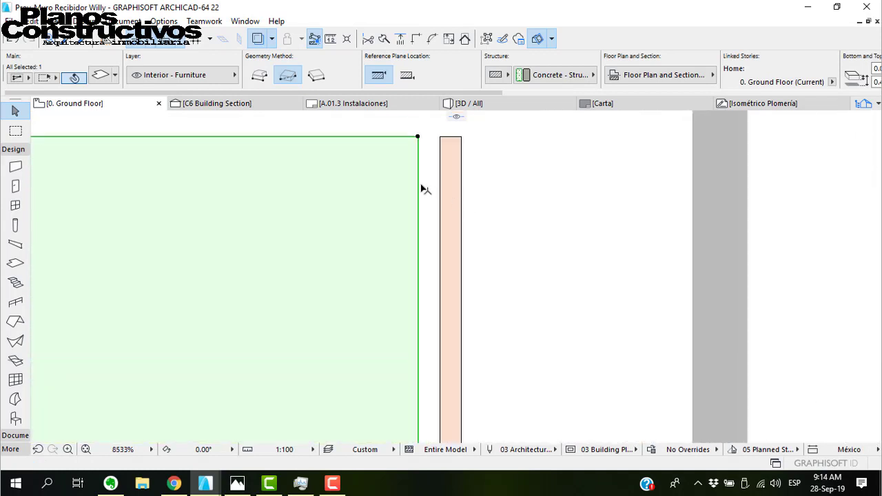
left_click(417, 191)
left_click(461, 183)
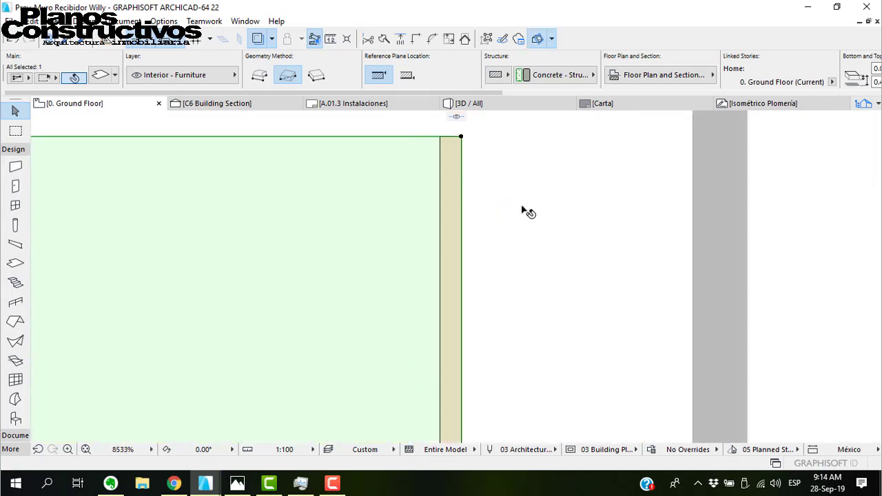
scroll(561, 220, "down", 5)
scroll(561, 220, "down", 6)
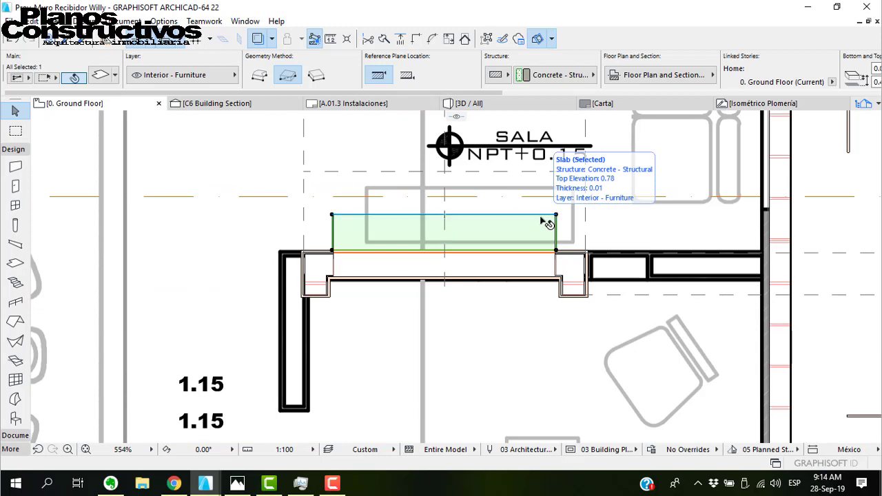
- Move the horizontal dashed guide line above the slab so its end sits on the tile-clad pier's upper outer corner
left_click(331, 172)
left_click(303, 172)
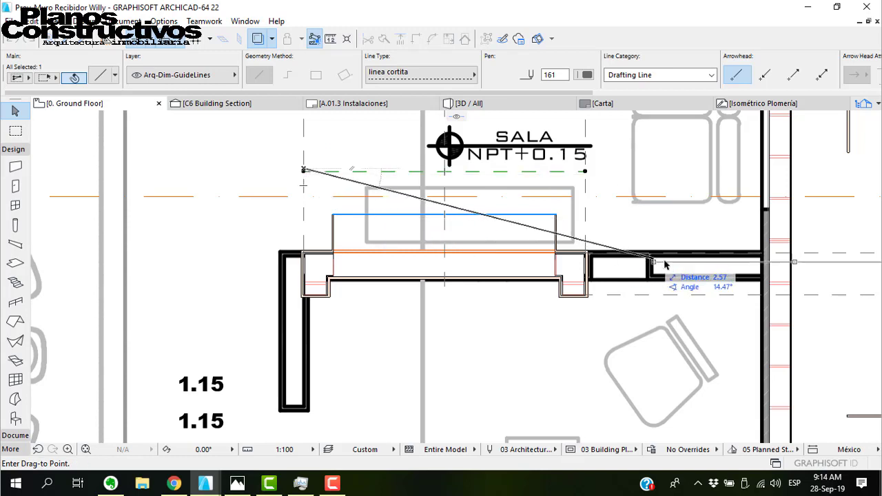
scroll(709, 263, "up", 5)
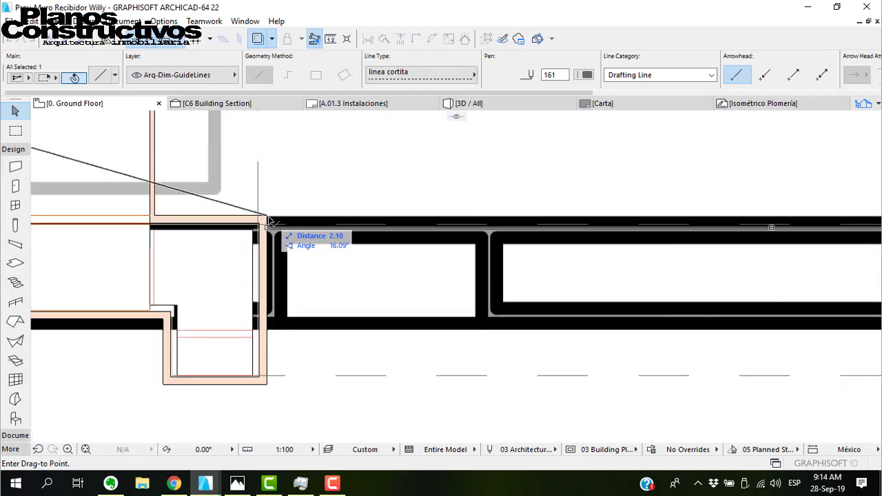
left_click(289, 202)
key("ctrl+d")
left_click(287, 202)
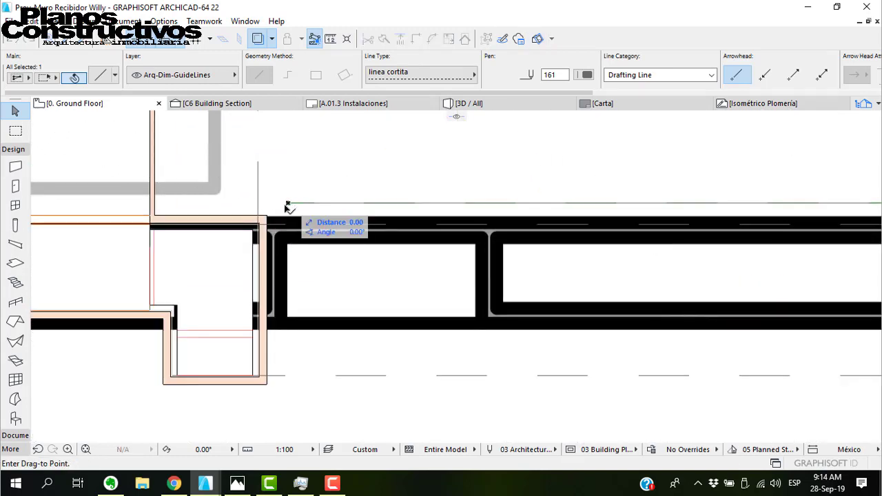
left_click(267, 216)
scroll(208, 205, "down", 1)
scroll(186, 210, "down", 7)
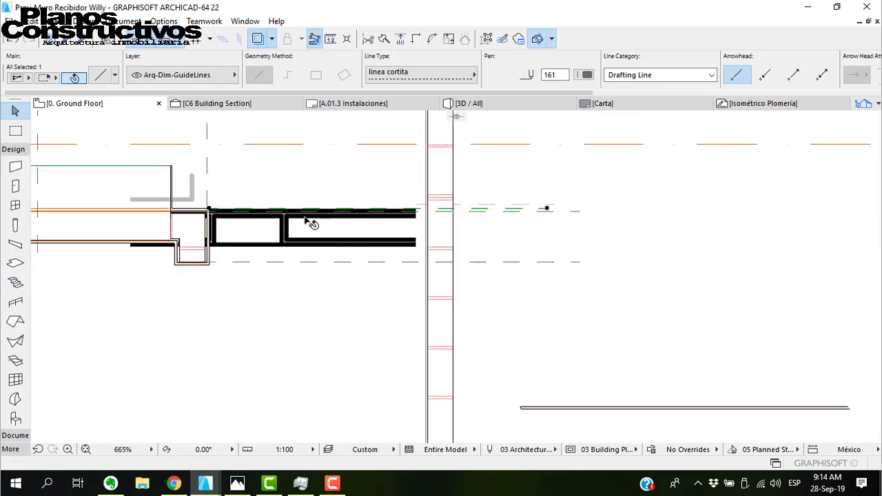
scroll(565, 214, "down", 4)
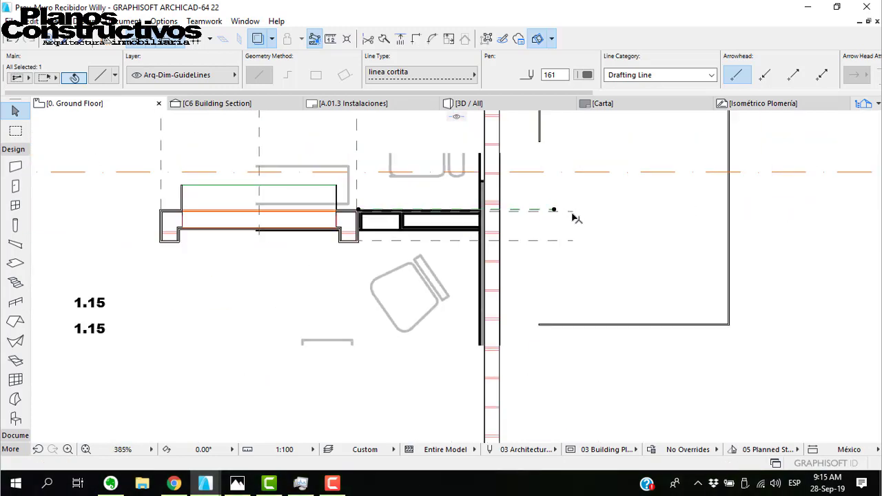
key("Escape")
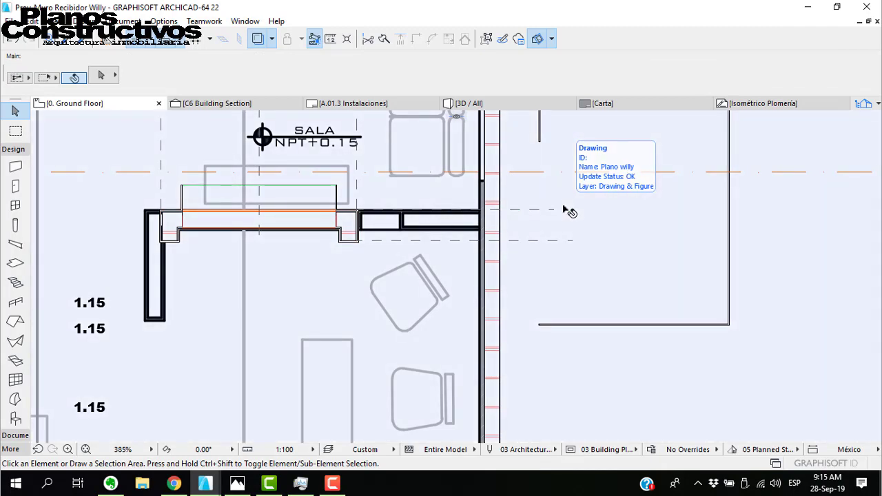
- Copy the moved guide line 0.15 m straight up from the tile-clad pier's corner
scroll(582, 210, "up", 5)
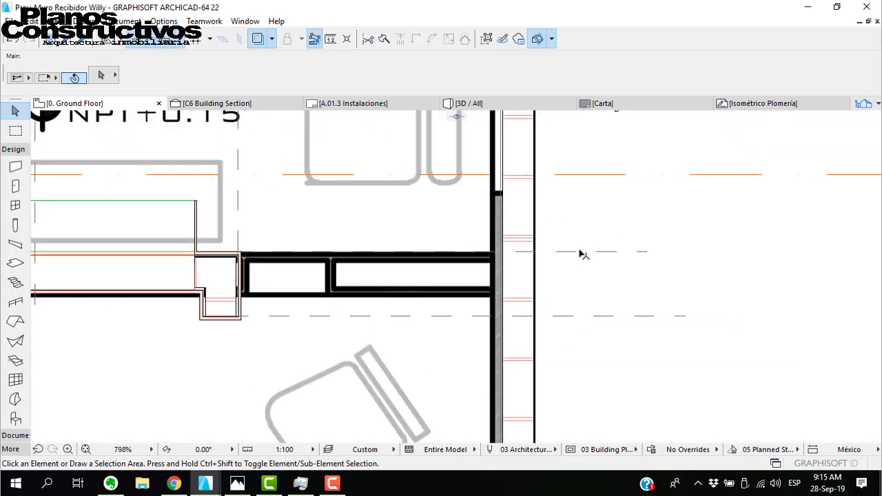
left_click(578, 251)
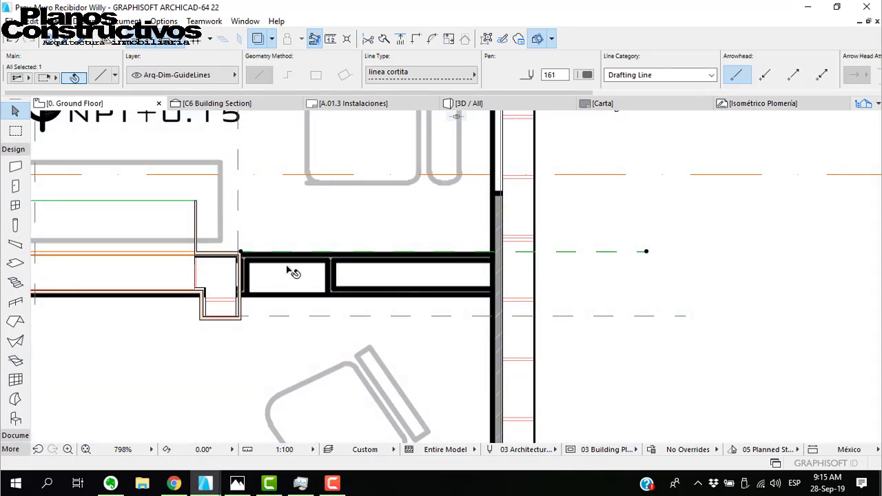
middle_click_drag(289, 271, 395, 321)
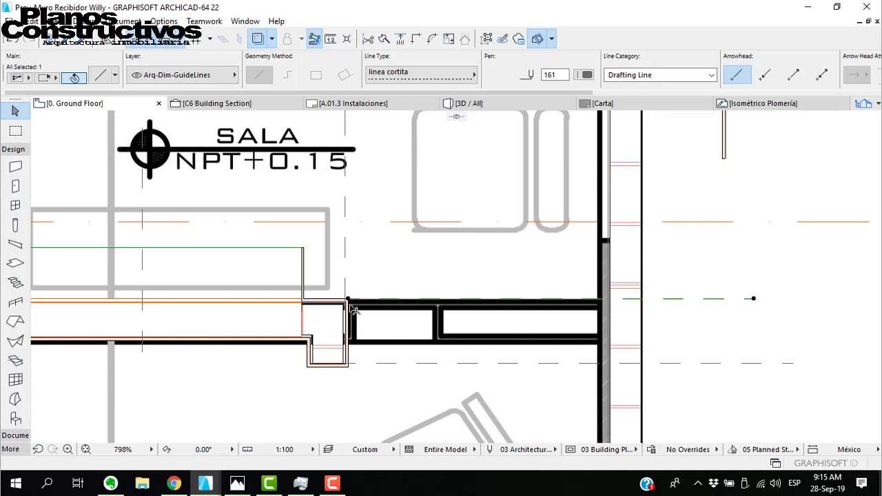
scroll(350, 307, "up", 2)
key("ctrl+alt+d")
left_click(347, 301)
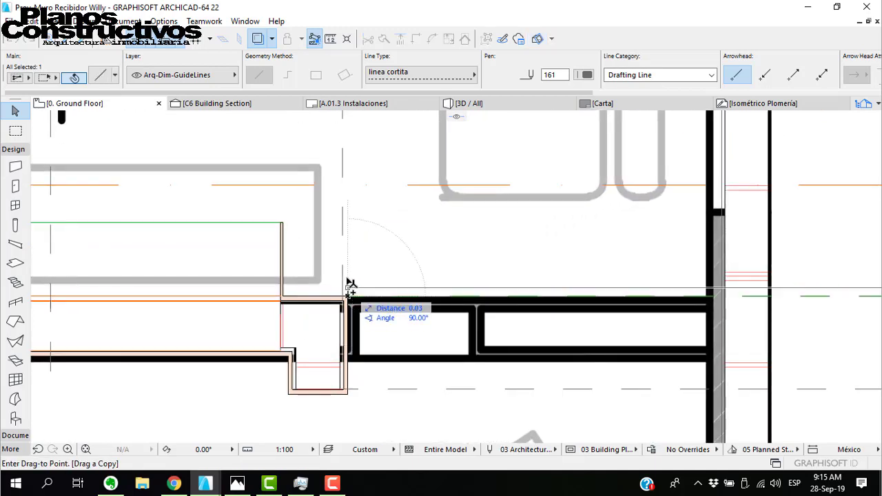
key("Tab")
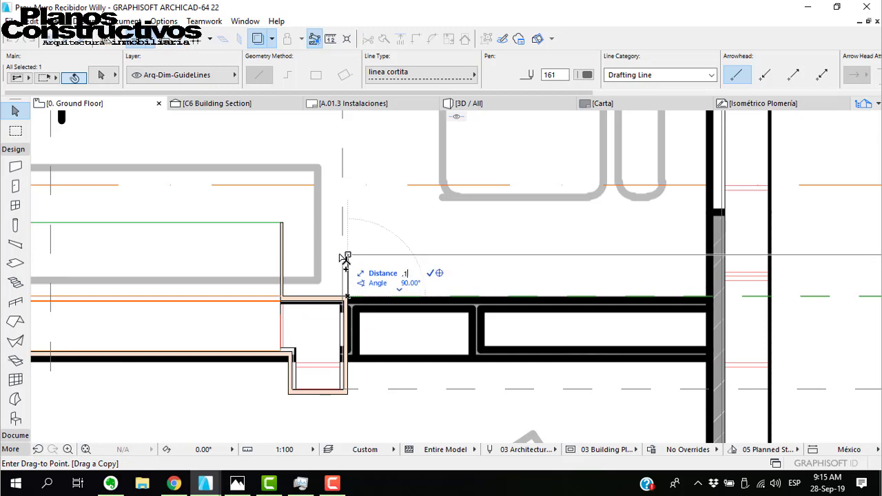
type(".15")
key("Return")
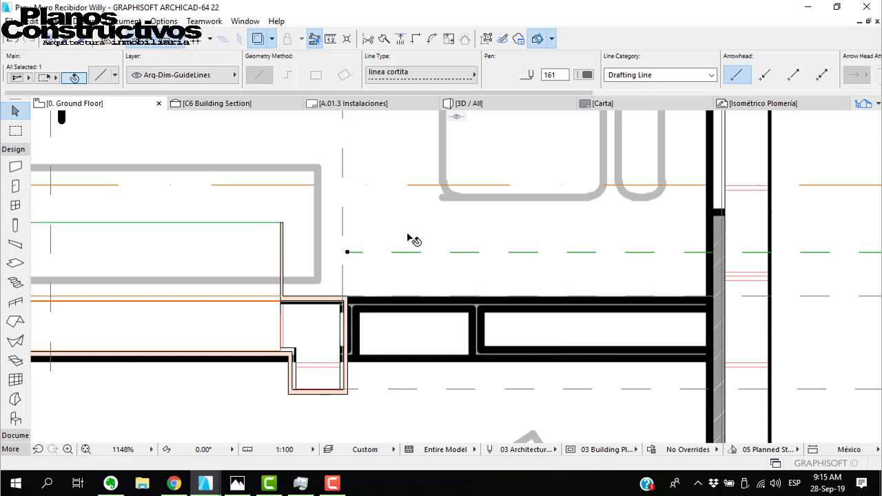
- Stretch the copied horizontal guide line across the dividing wall to beyond the tile-clad pier at its far end
scroll(439, 255, "down", 2)
middle_click_drag(334, 275, 565, 277)
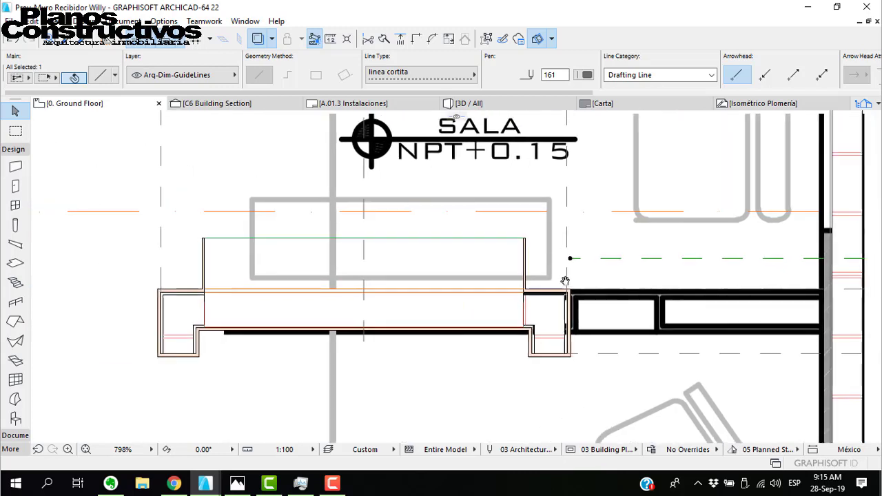
left_click(572, 256)
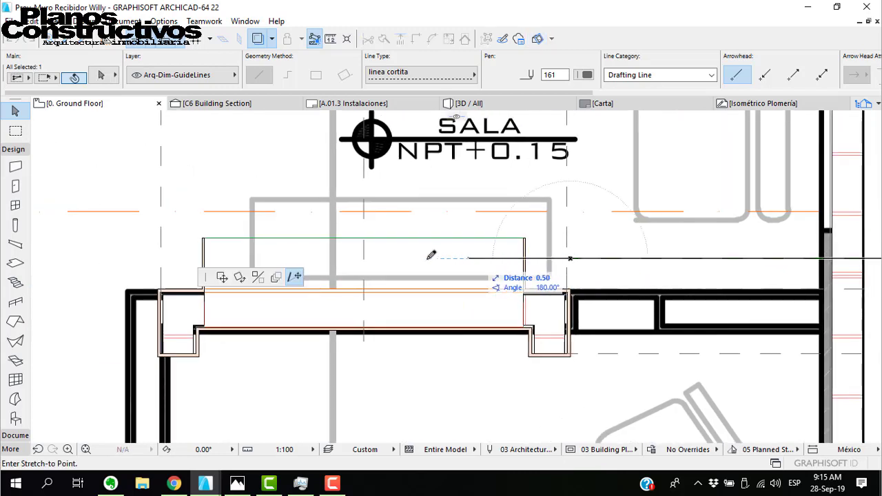
left_click(129, 258)
key("Escape")
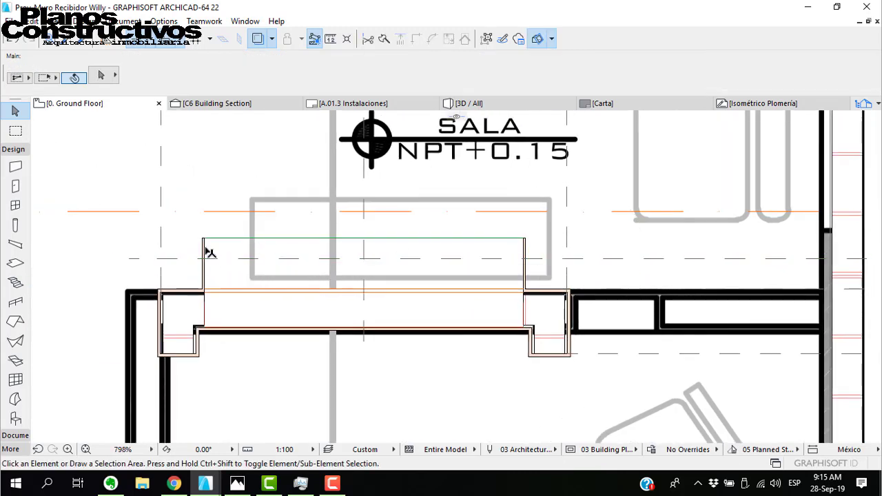
- Shorten both projecting tile side walls of the niche so their free ends meet the horizontal guide line
left_click(206, 250)
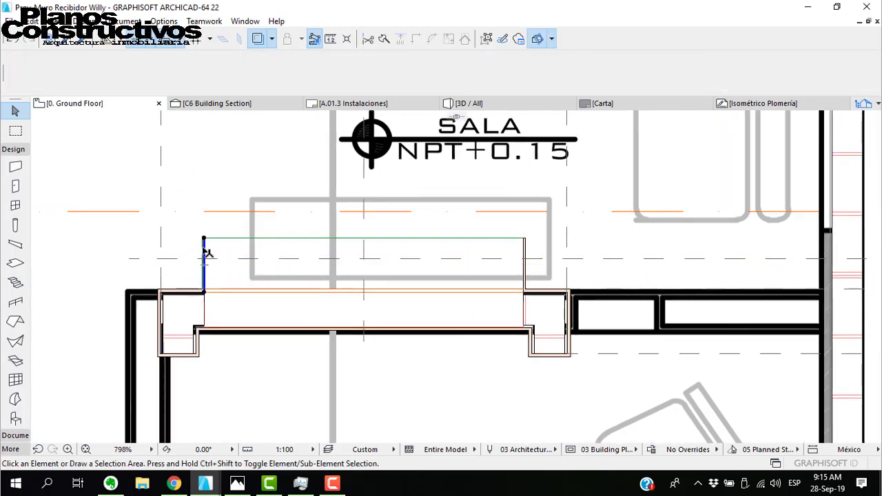
left_click(523, 242)
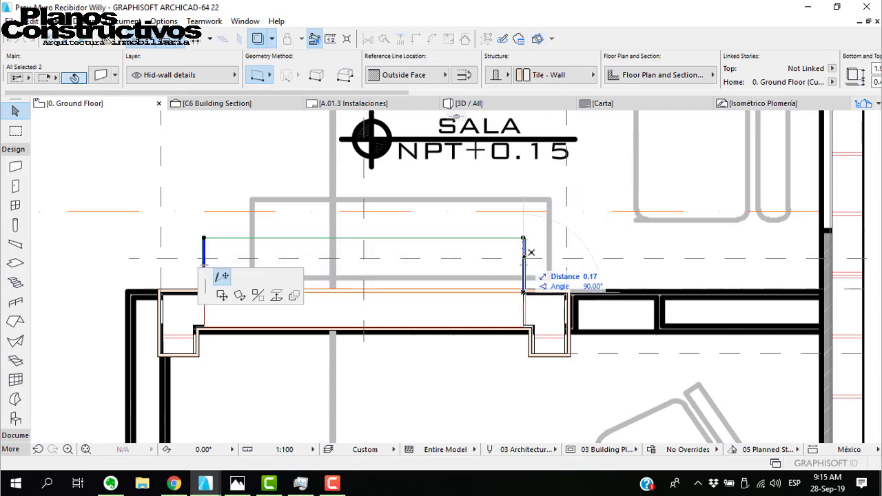
left_click(523, 258)
left_click(204, 240)
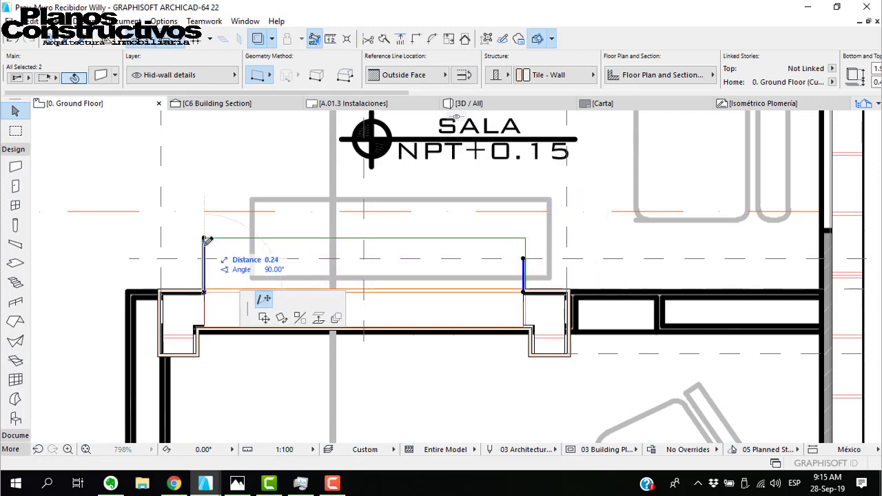
left_click(206, 258)
scroll(215, 258, "up", 2)
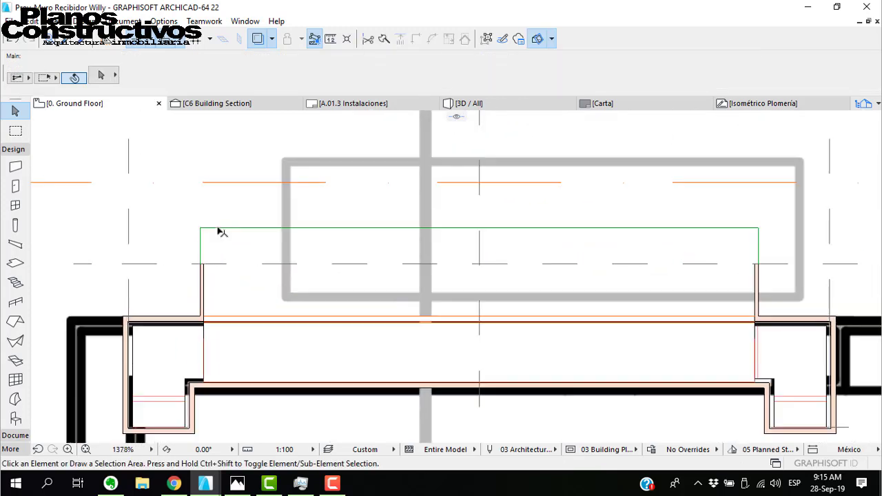
- Offset the thin slab's outer edge inward to the same horizontal guide line
left_click(225, 231)
left_click(224, 228)
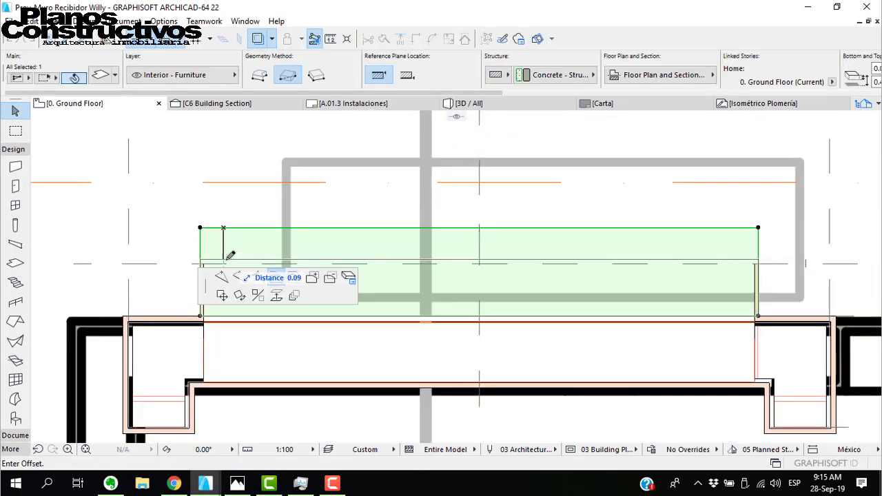
left_click(226, 262)
key("Escape")
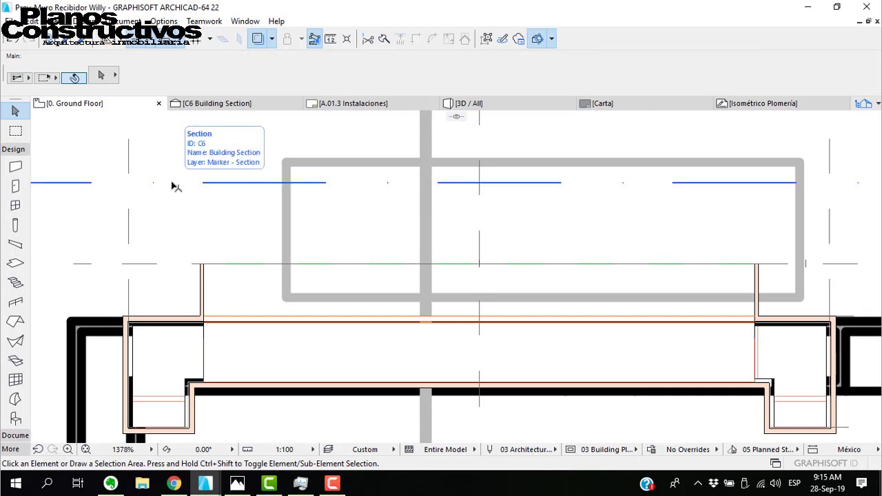
- Open the C6 building section from its marker line above the dividing wall
scroll(219, 227, "down", 2)
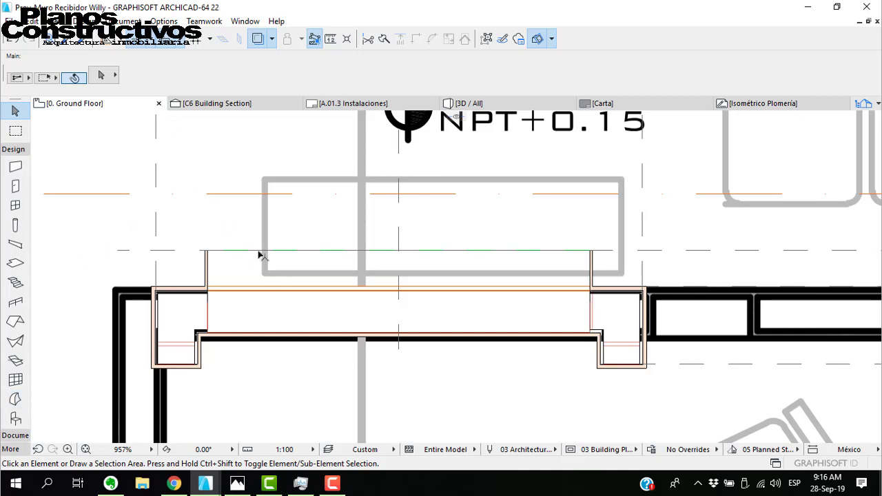
scroll(259, 265, "down", 3)
scroll(258, 265, "up", 1)
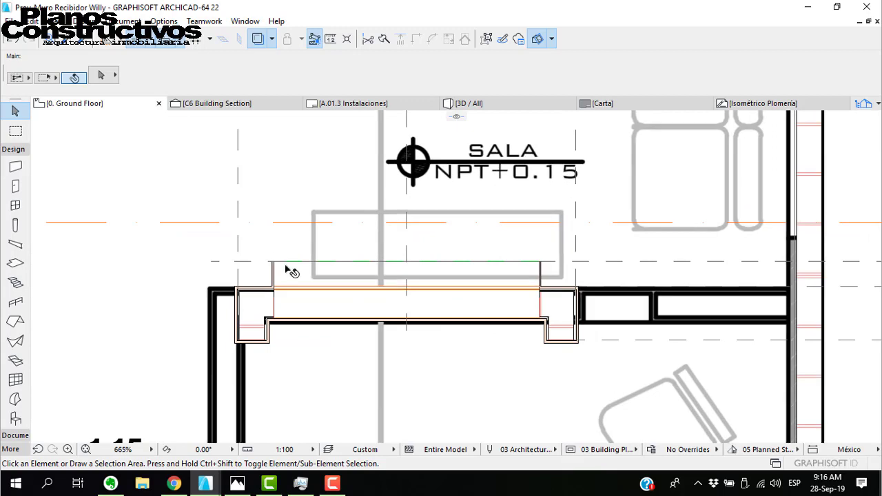
scroll(297, 286, "up", 3)
scroll(297, 286, "up", 1)
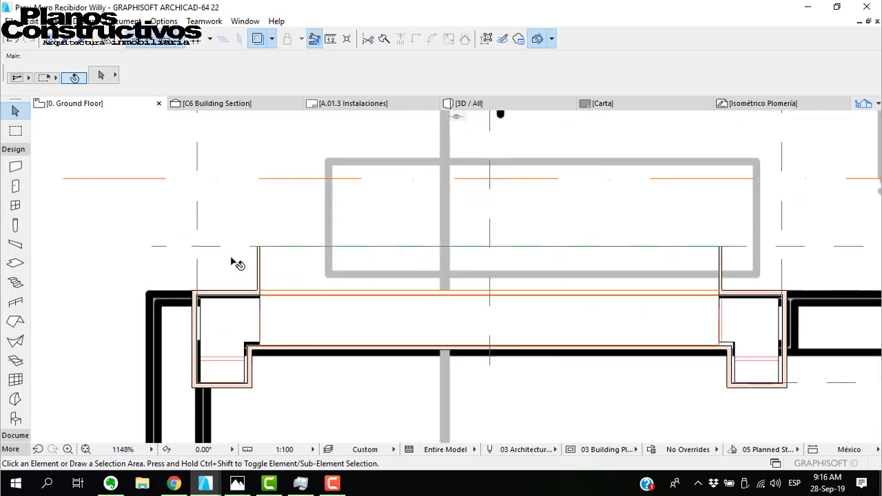
left_click(287, 179)
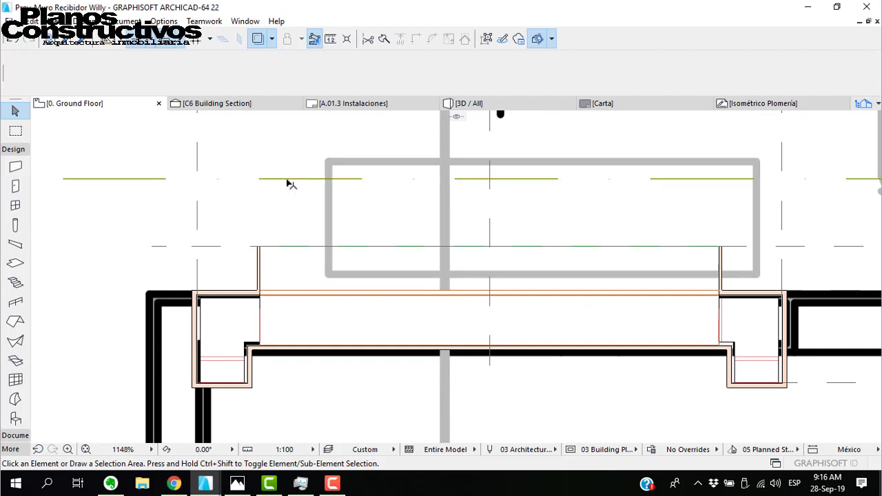
right_click(286, 180)
left_click(317, 197)
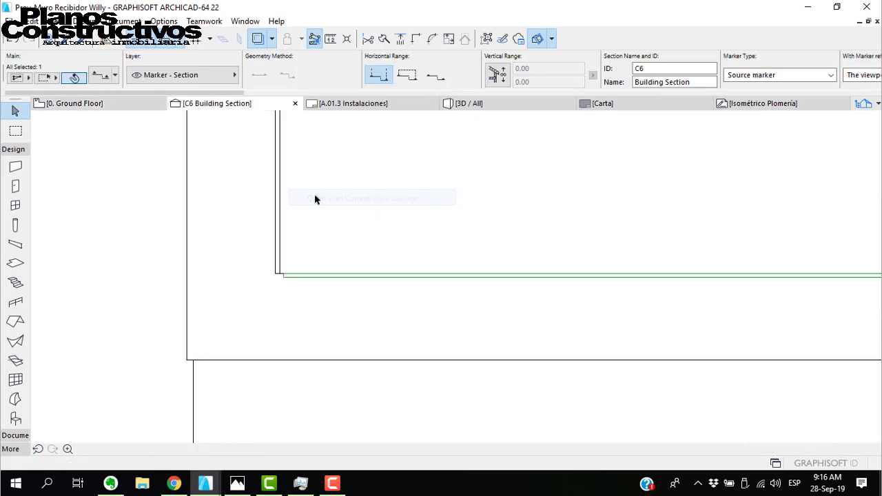
scroll(253, 329, "down", 5)
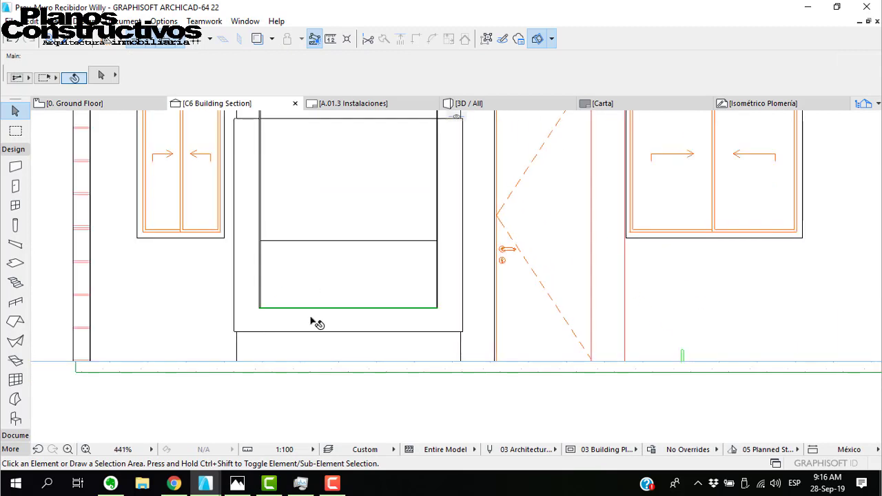
scroll(303, 316, "up", 2)
scroll(265, 307, "down", 2)
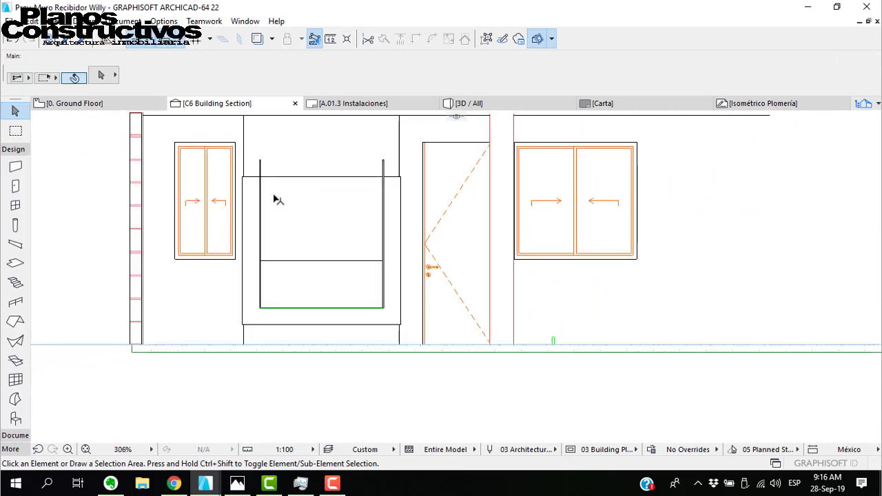
left_click(261, 161)
left_click(380, 162, "shift")
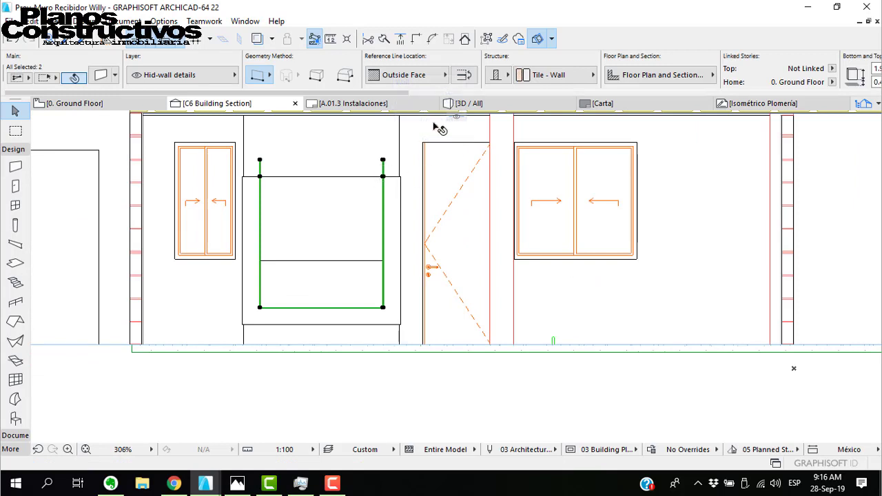
left_click(399, 38)
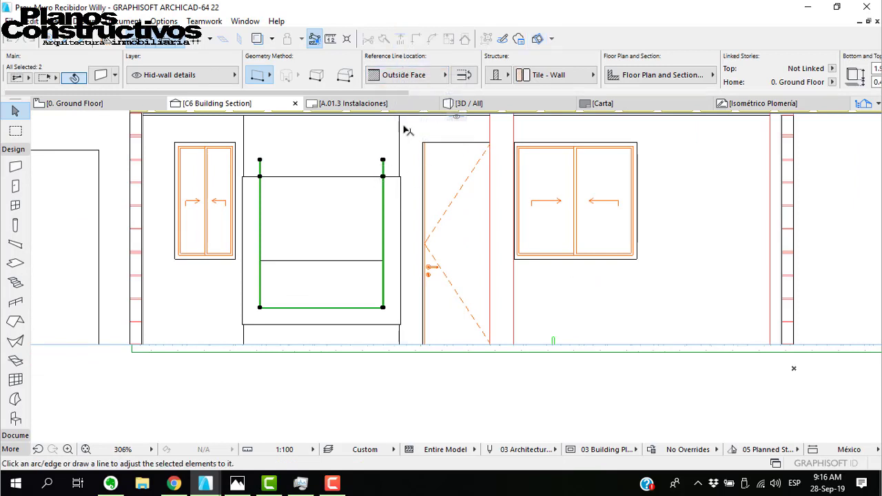
left_click(383, 160)
- Lower the top of the right-hand tile side wall to the niche's horizontal edge, for a height of 0.60 m
left_click(384, 164)
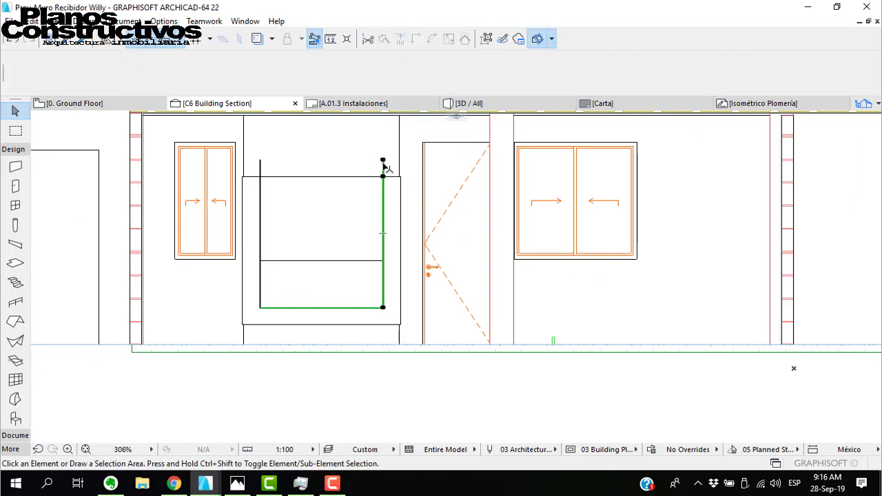
left_click(383, 160)
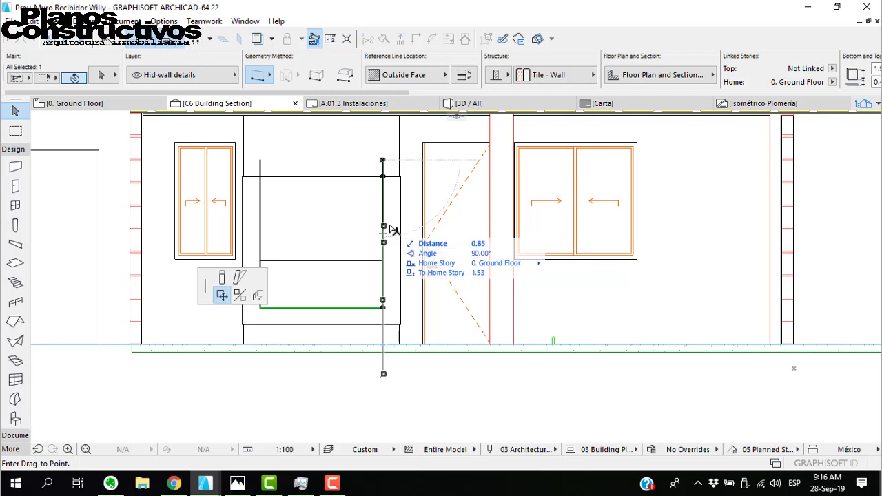
left_click(222, 276)
scroll(372, 276, "up", 3)
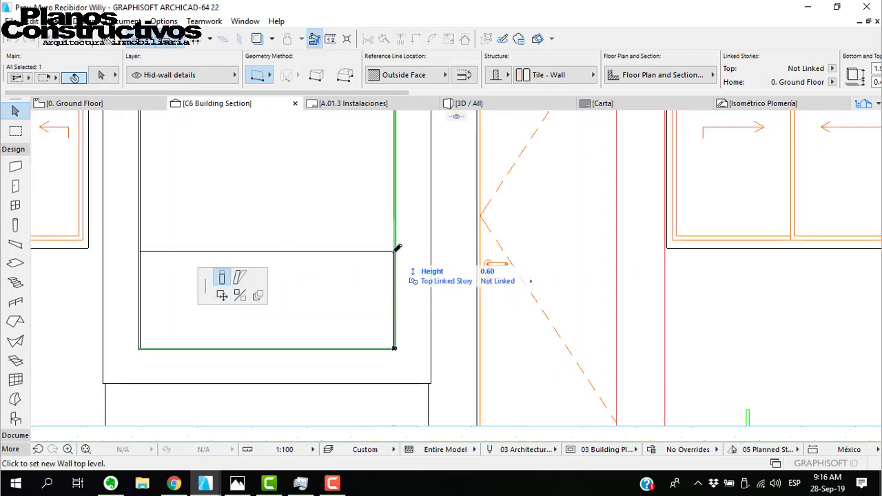
left_click(394, 251)
left_click(195, 279)
- Lower the top of the left-hand tile side wall to the same horizontal edge of the niche
scroll(223, 319, "down", 3)
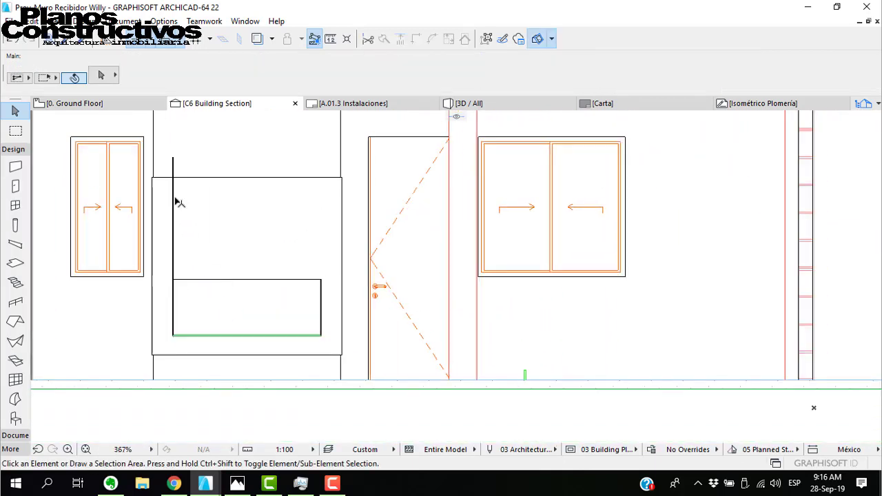
left_click(175, 168)
left_click(176, 275)
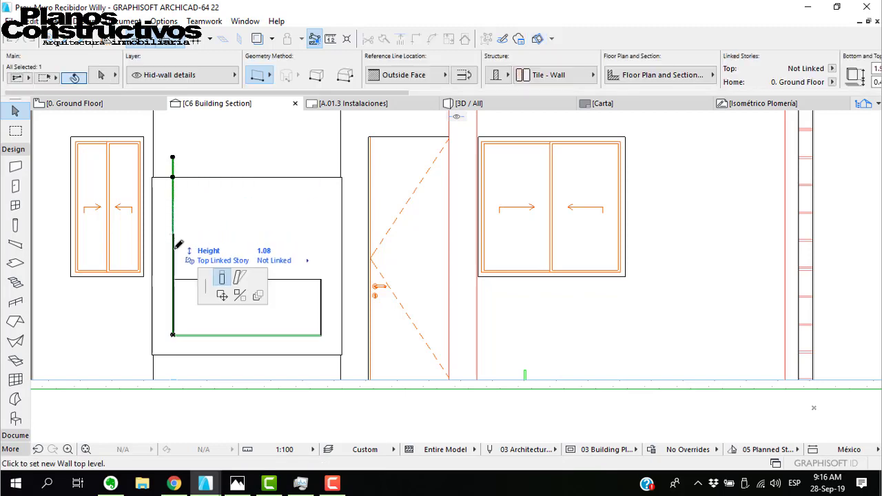
left_click(179, 275)
key("Escape")
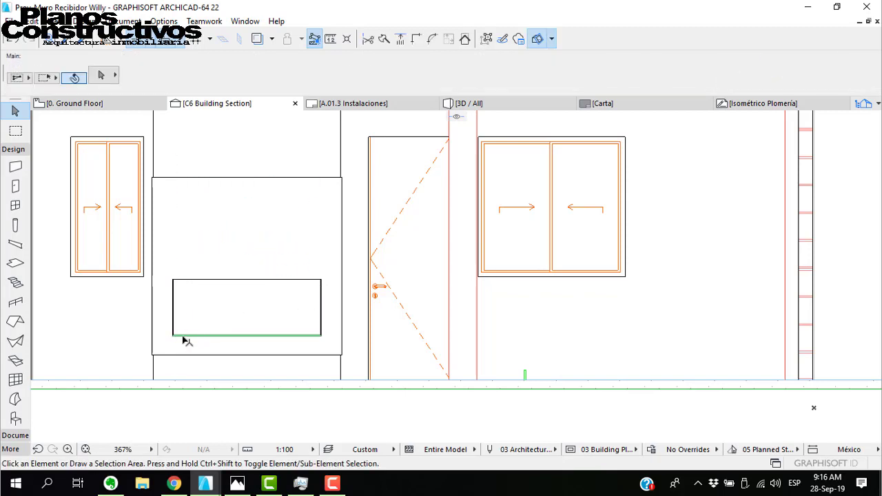
- Copy the thin bottom slab straight up so it rests on the top ends of the two tile side walls
scroll(176, 338, "up", 4)
left_click(174, 336)
scroll(167, 338, "up", 4)
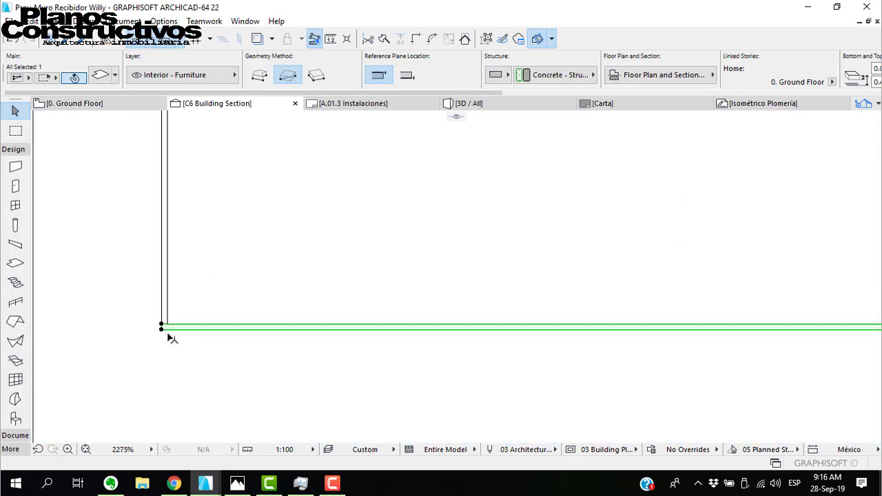
key("ctrl+d")
left_click(161, 328)
scroll(256, 329, "down", 3)
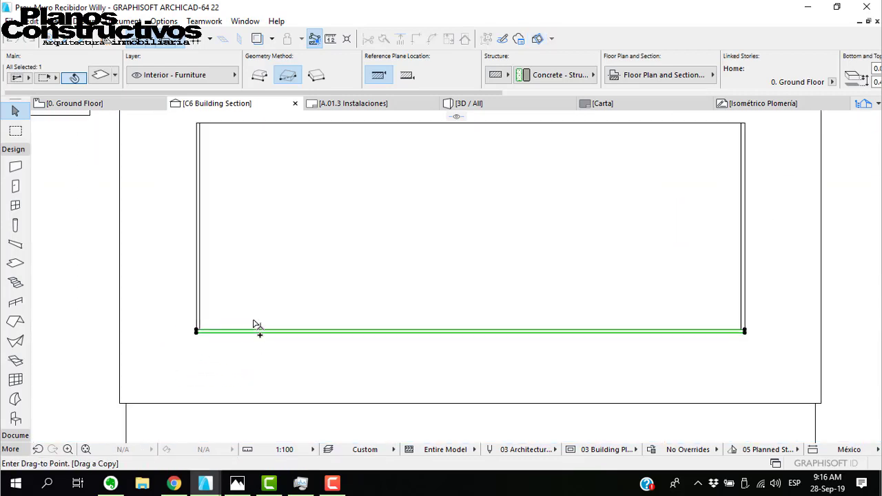
scroll(197, 128, "up", 5)
left_click(199, 133)
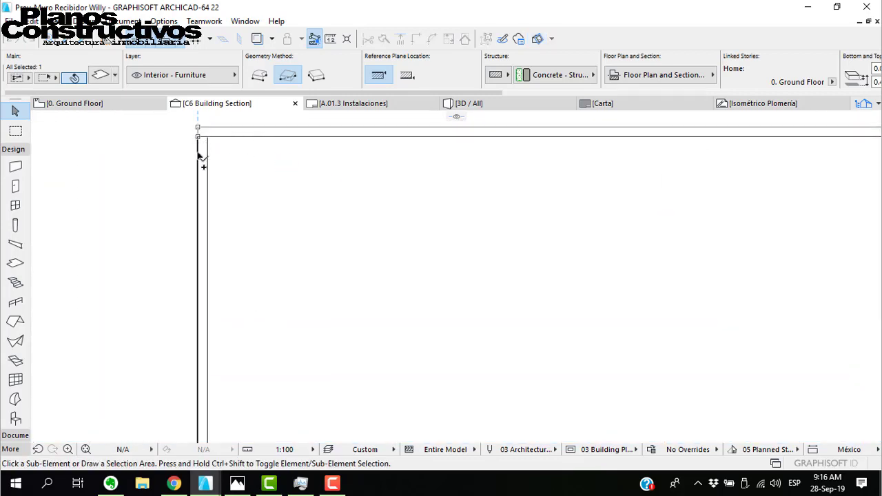
key("Escape")
scroll(195, 264, "down", 5)
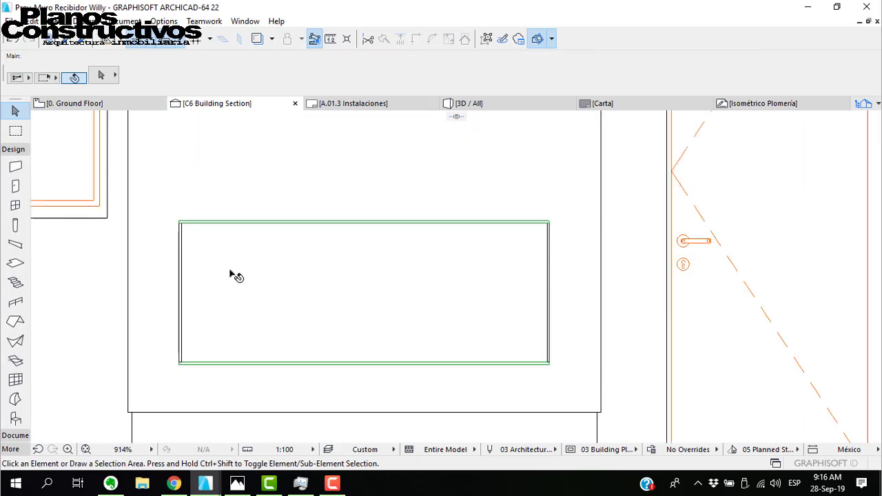
- Open the 3D view and examine the niche and the surface settings of the grouped tile cladding walls
left_click(480, 107)
middle_click_drag(571, 308, 441, 344, "shift")
scroll(400, 346, "up", 3)
left_click(468, 230)
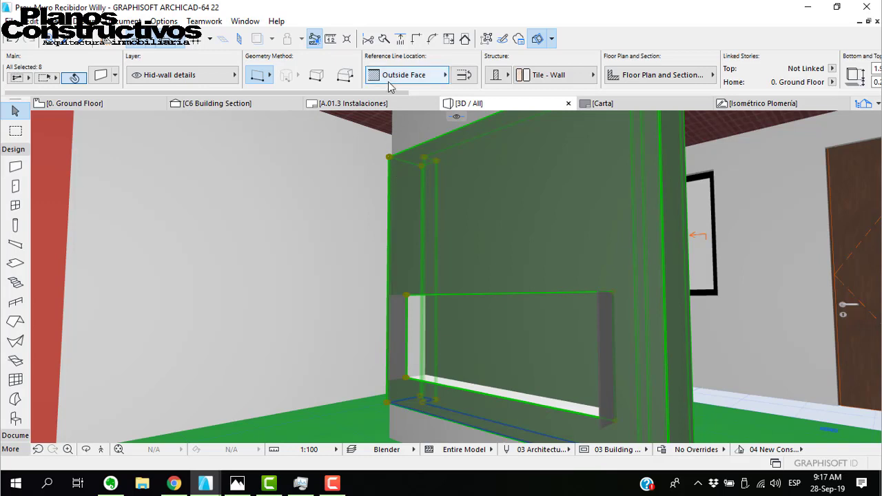
scroll(399, 74, "down", 3)
scroll(410, 77, "down", 4)
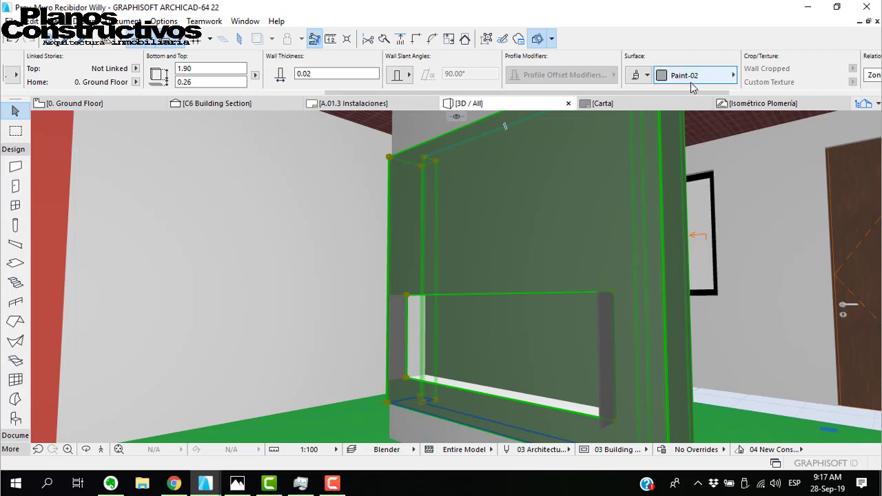
left_click(410, 311)
key("Escape")
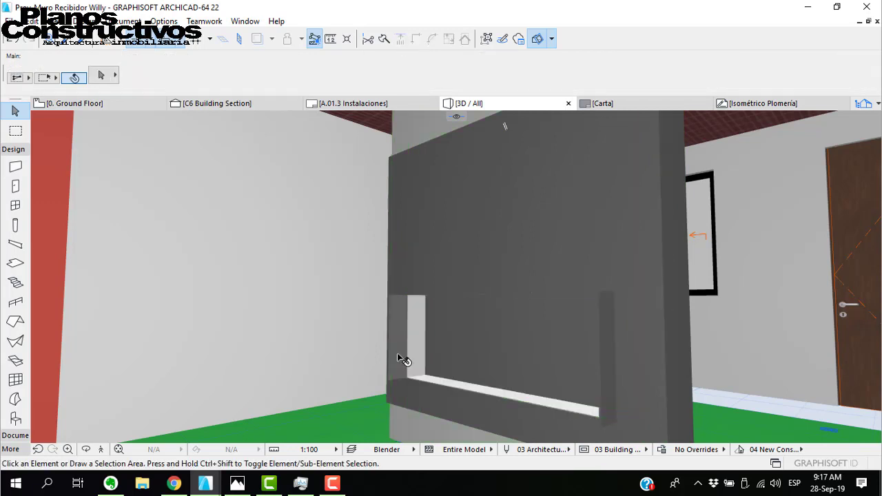
left_click(411, 383)
key("Escape")
left_click(599, 298)
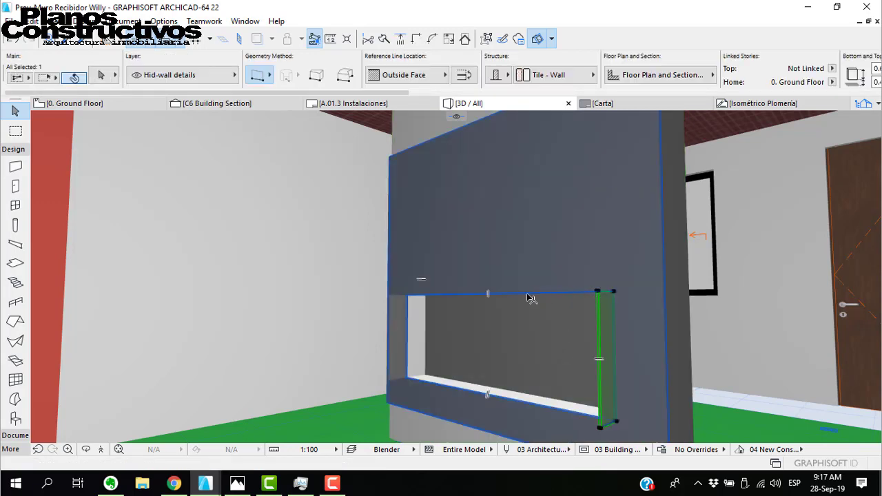
left_click(398, 341, "shift")
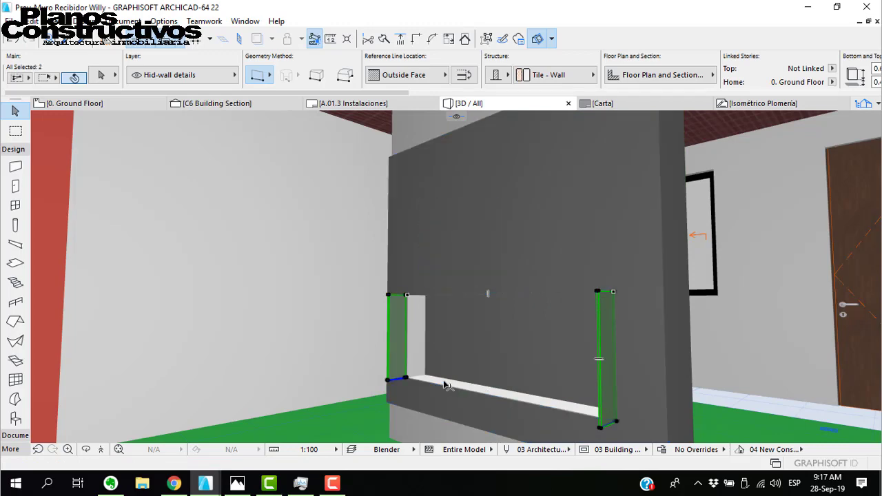
key("Escape")
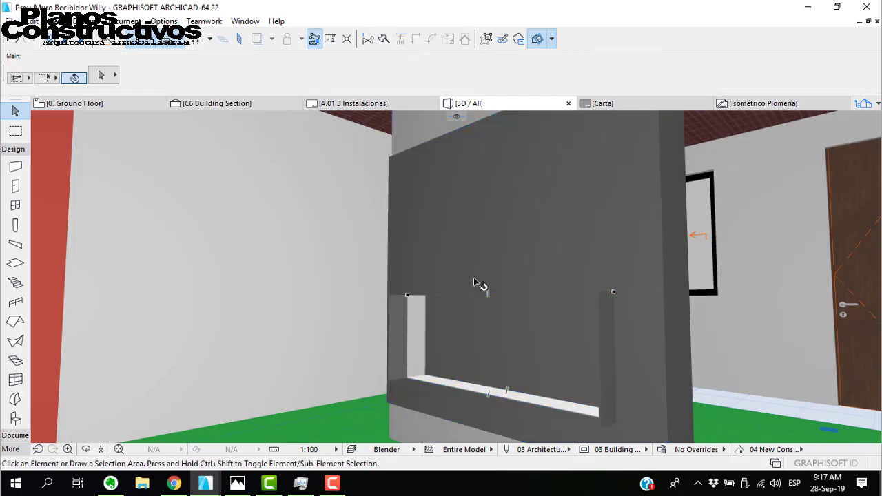
- Make all layers visible in the 3D view
key("ctrl+l")
left_click(663, 226)
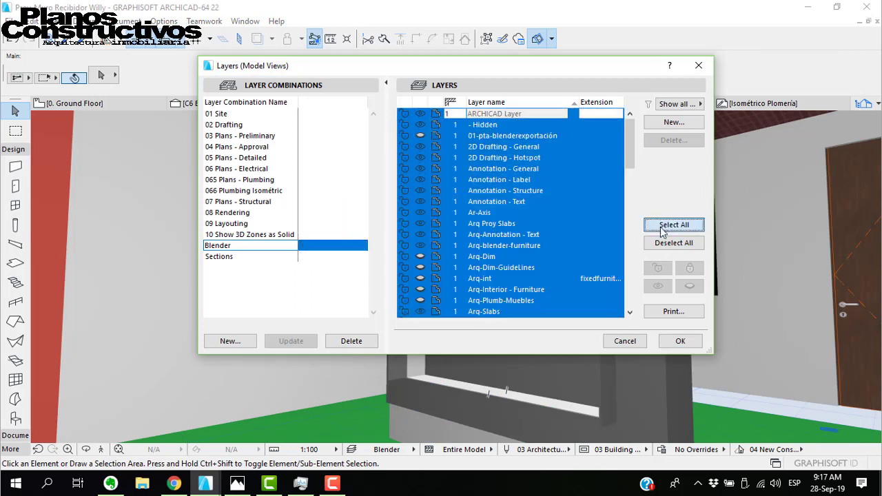
left_click(658, 285)
left_click(680, 341)
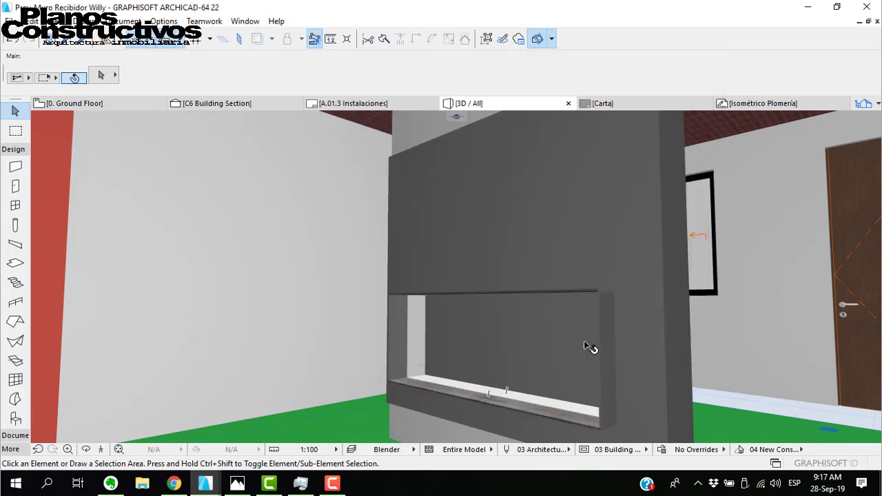
- Group the niche box's top and bottom slabs together with its two tile side walls
left_click(433, 292)
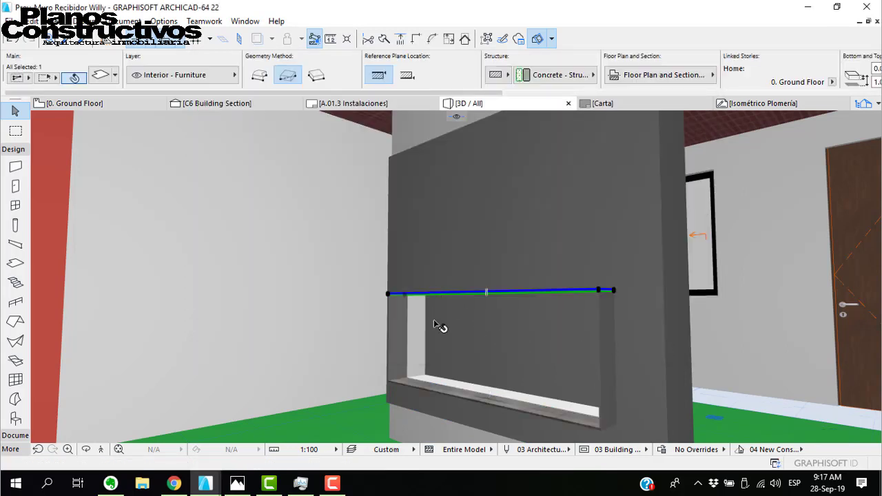
left_click(431, 394, "shift")
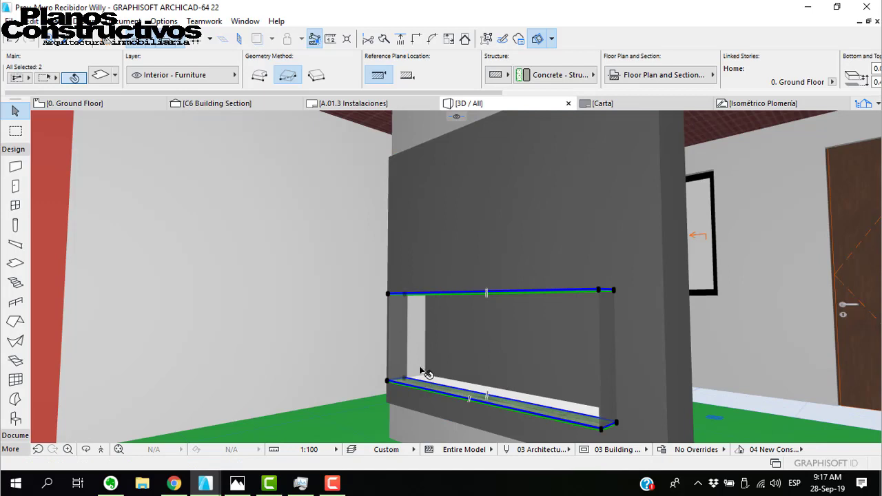
left_click(389, 337, "shift")
left_click(606, 356, "shift")
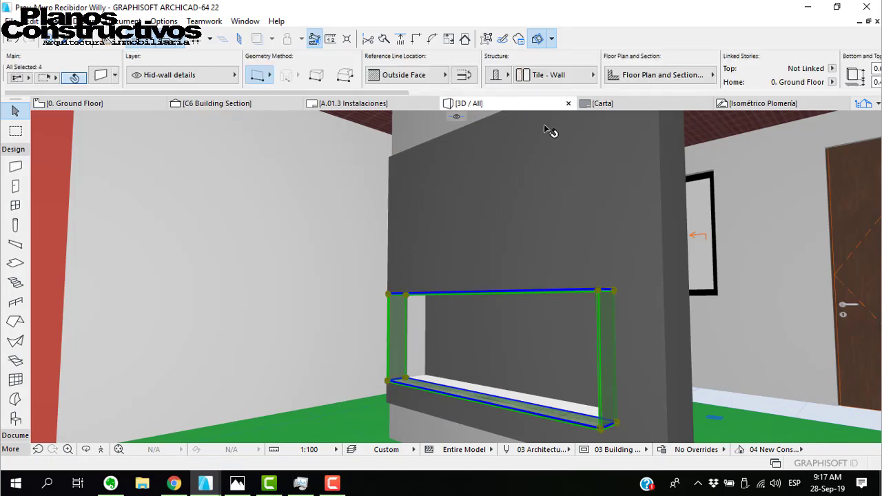
- Examine the slab settings of the grouped niche box and inspect the underside of its top slab in 3D
left_click(477, 293)
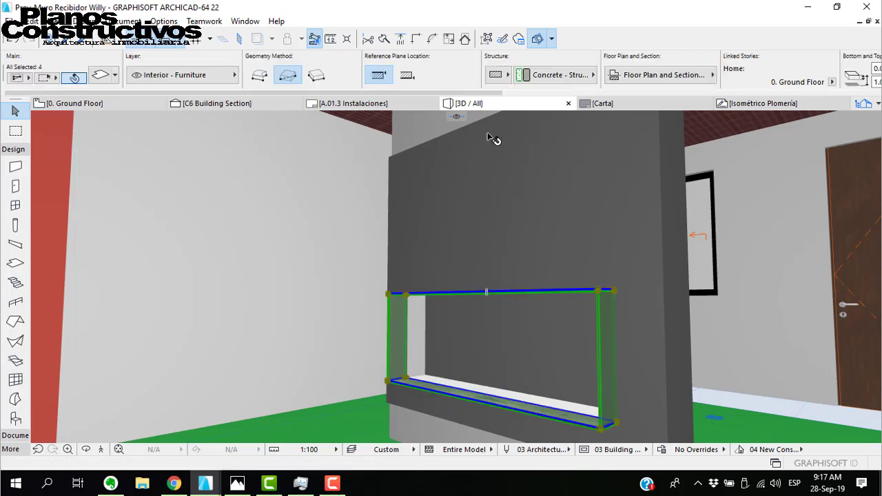
scroll(492, 89, "right", 5)
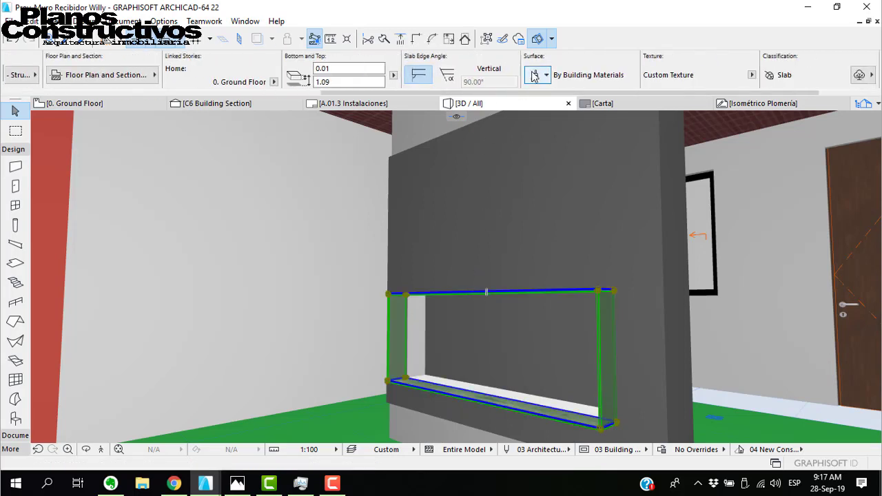
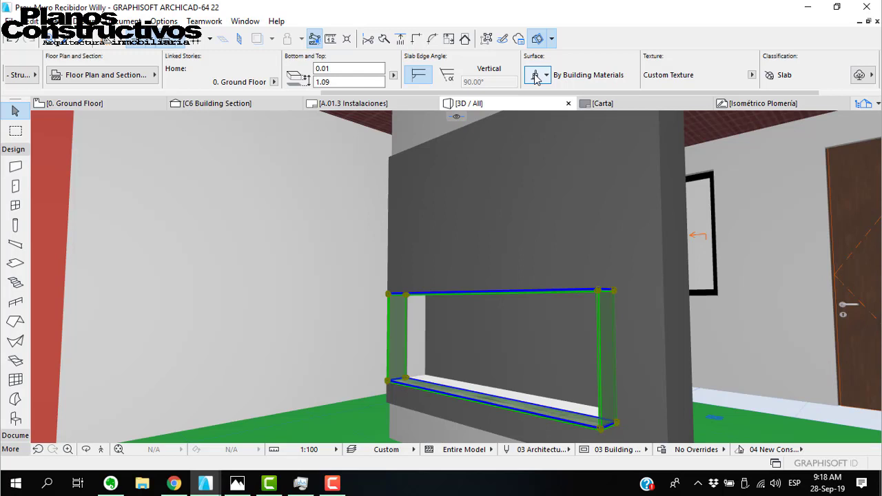
scroll(534, 75, "up", 4)
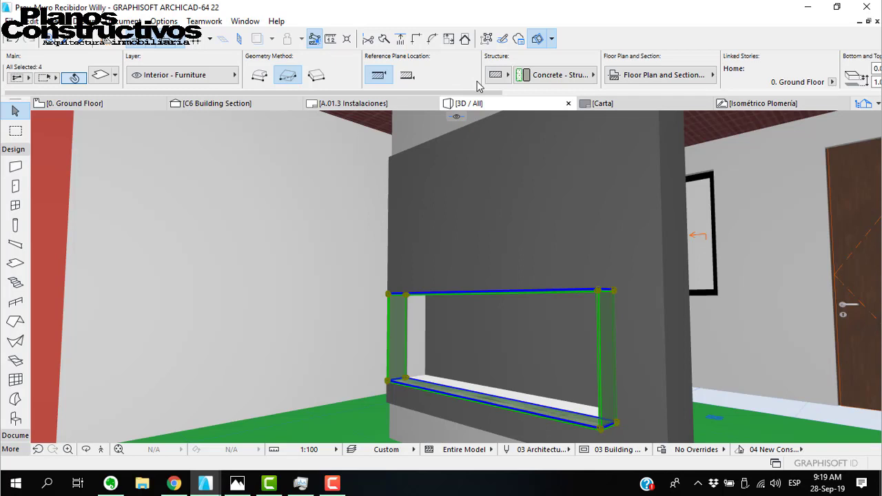
scroll(359, 79, "down", 3)
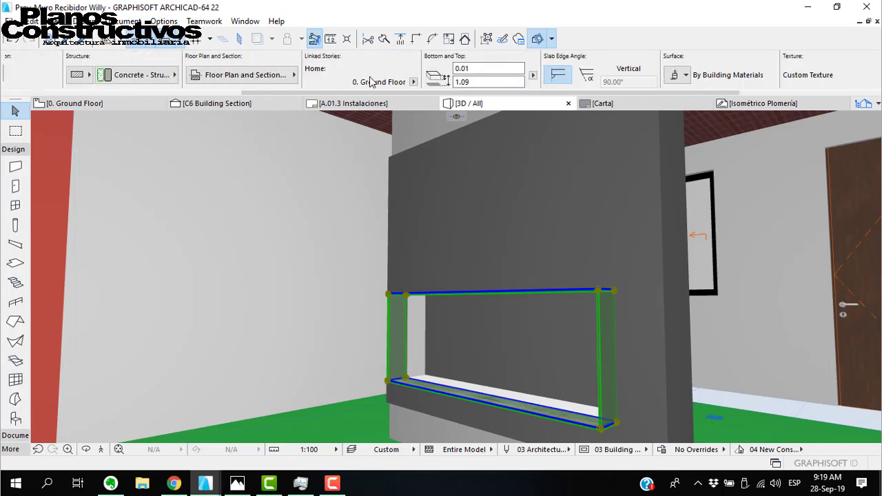
scroll(370, 82, "down", 2)
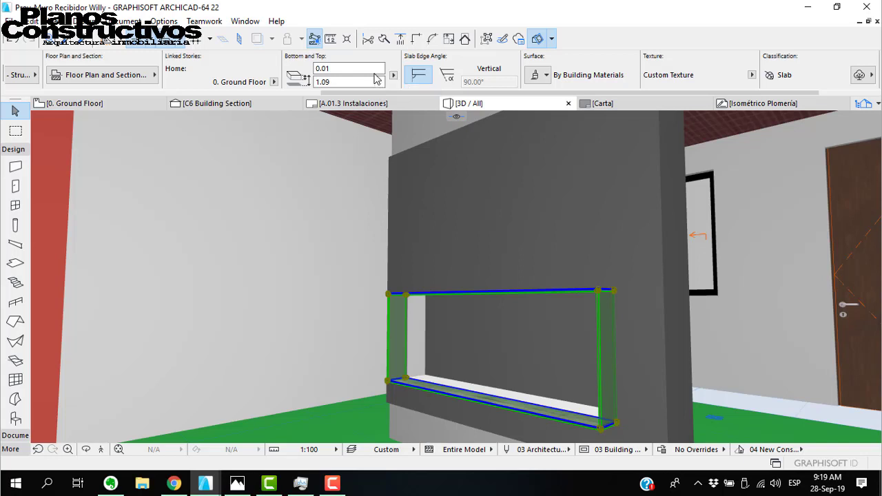
scroll(376, 77, "down", 2)
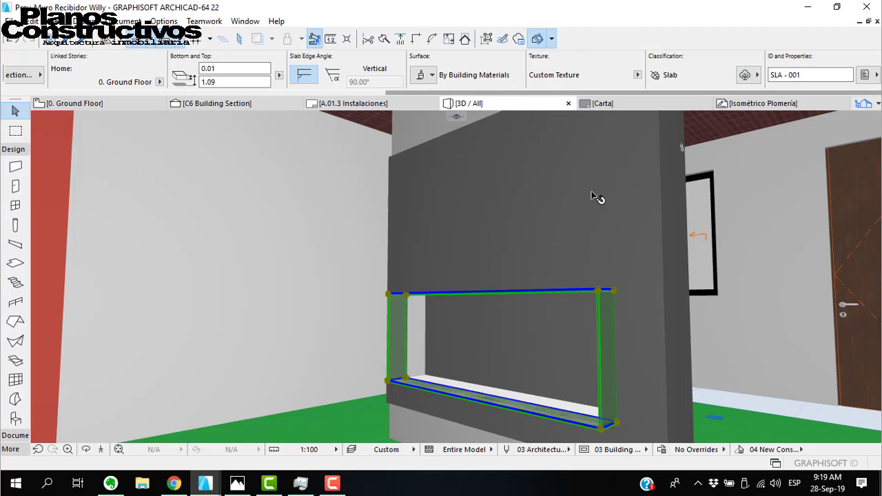
scroll(449, 224, "up", 5)
scroll(451, 210, "down", 3)
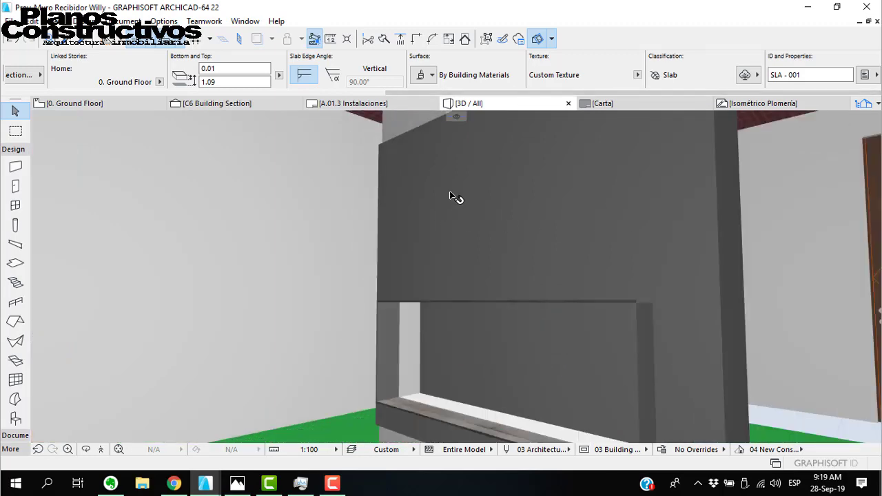
middle_click_drag(517, 268, 465, 251, "shift")
scroll(470, 255, "down", 3)
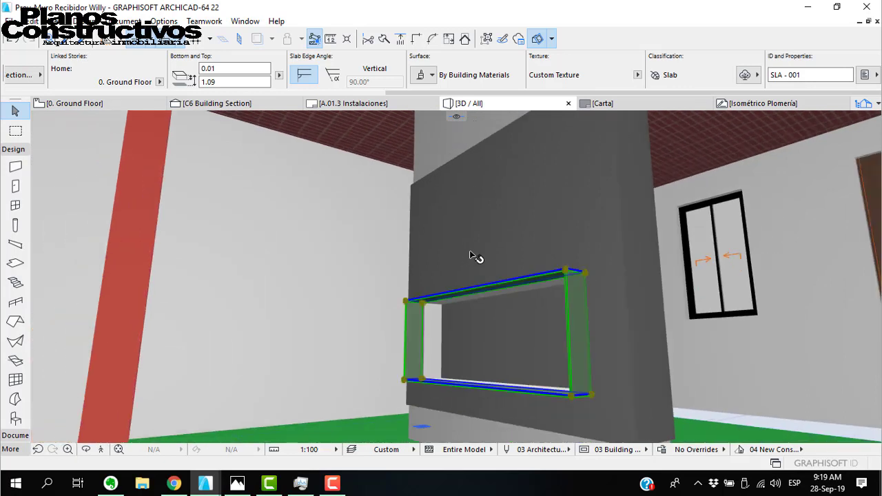
- Turn on surface overrides for the top, edge and bottom faces of the niche box's slabs
mouse_move(393, 149)
left_click(433, 76)
left_click(434, 76)
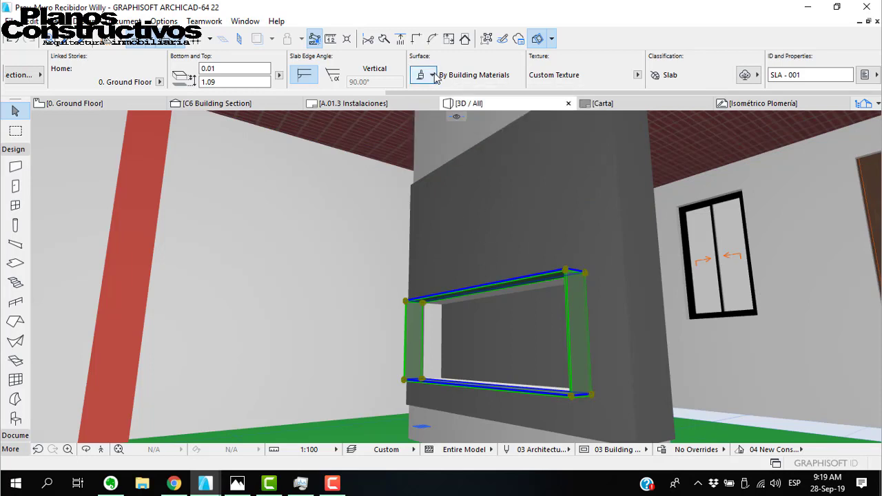
left_click(433, 75)
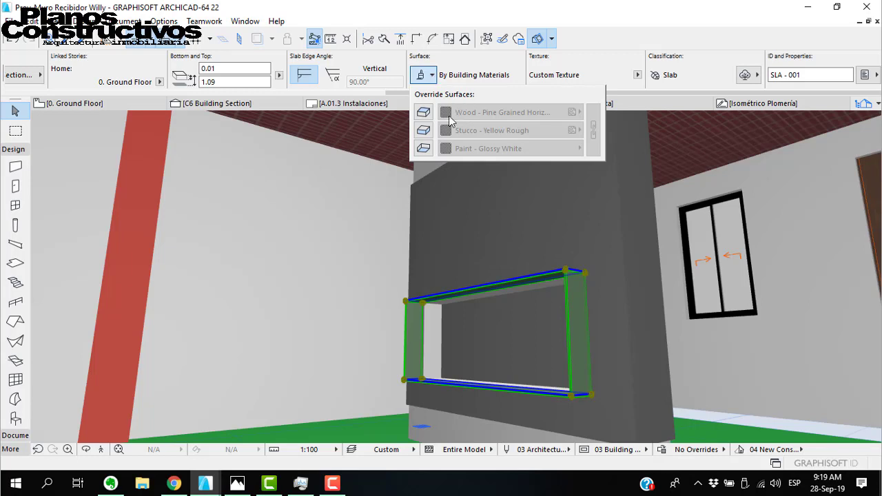
left_click(423, 112)
left_click(423, 131)
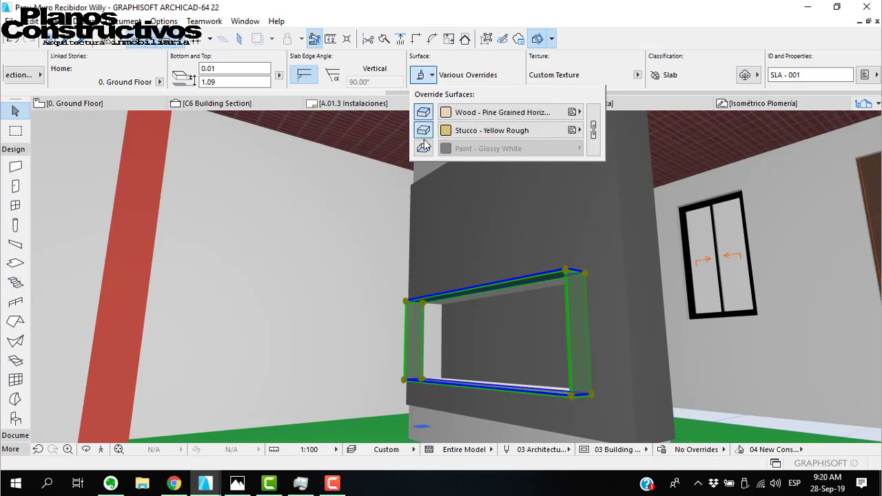
left_click(422, 148)
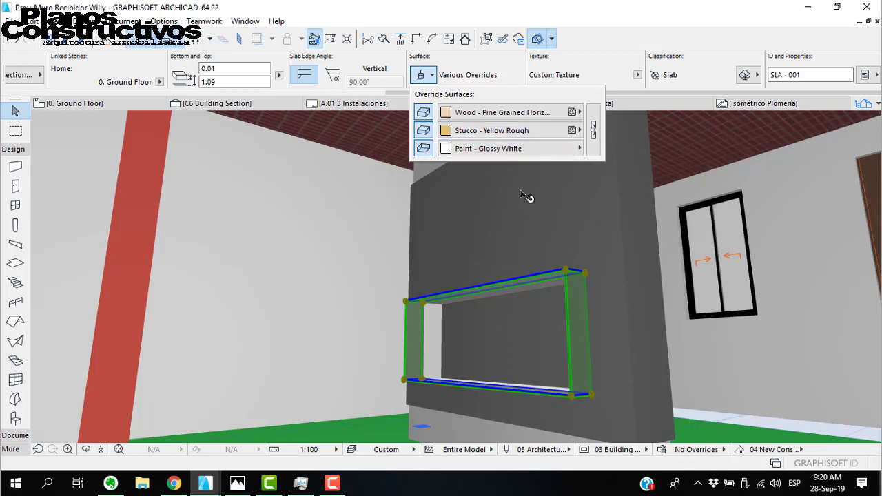
left_click(518, 280)
key("Escape")
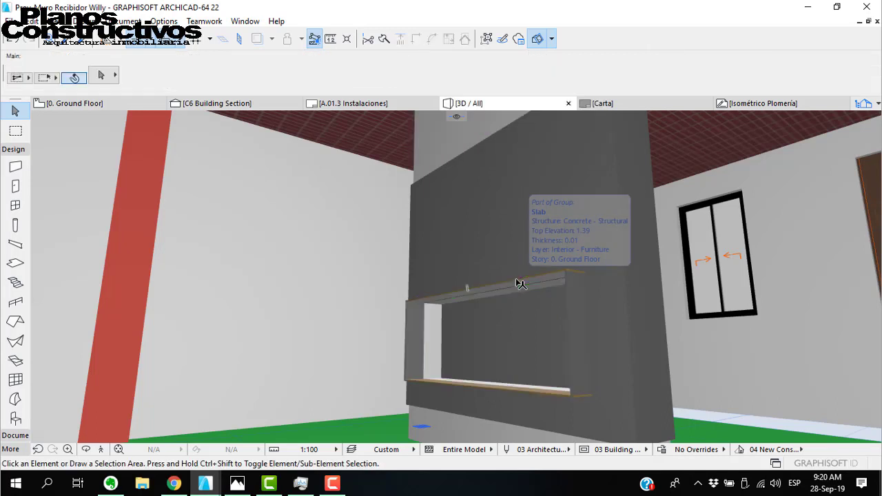
- Link the three surface overrides of the niche box's slabs so all faces use Wood - Pine Grained Horizontal
left_click(518, 281)
scroll(575, 80, "down", 8)
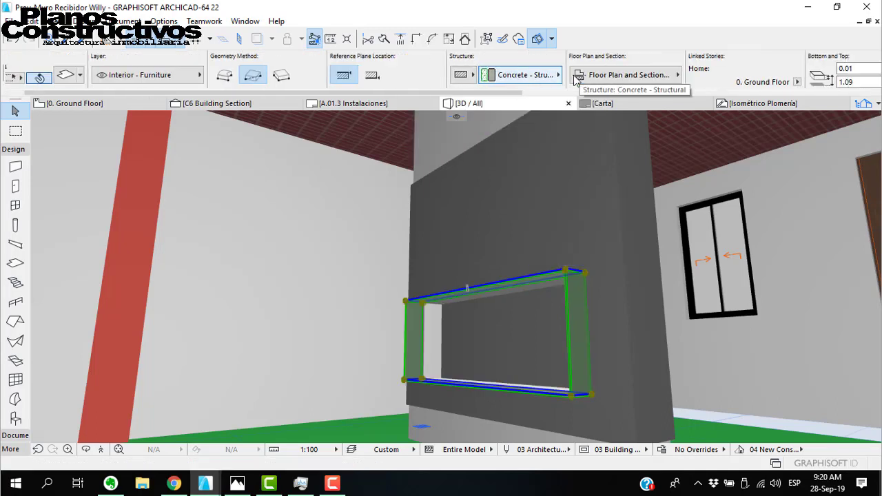
left_click(537, 76)
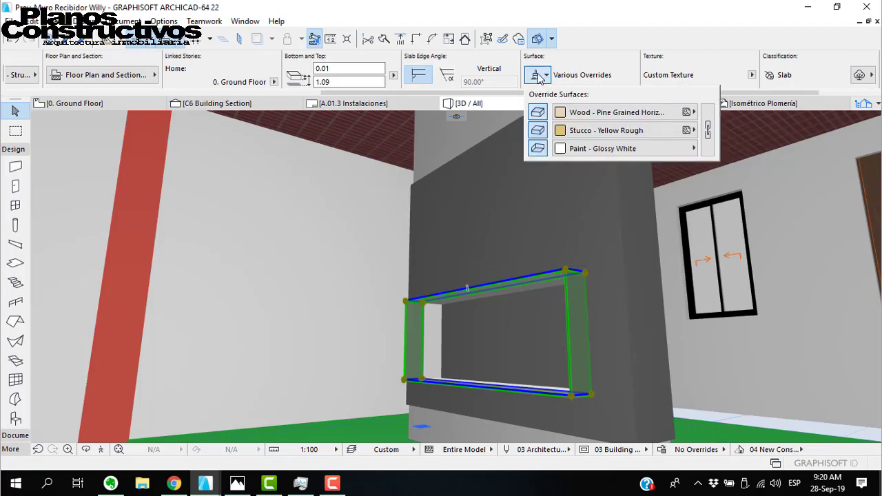
left_click(686, 130)
left_click(706, 135)
left_click(706, 134)
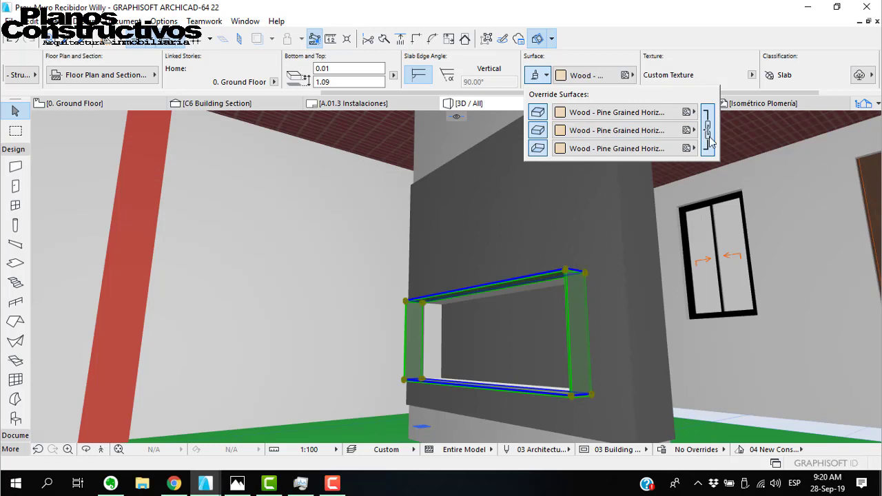
key("Escape")
key("Escape")
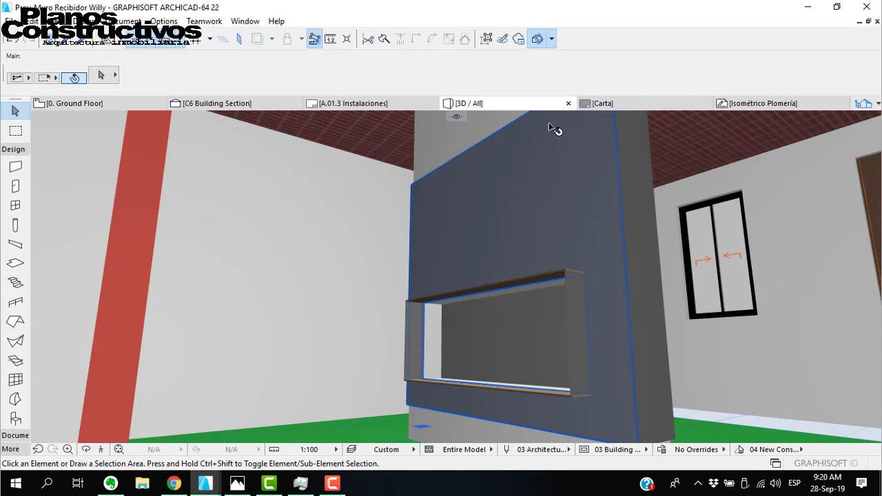
- Change the linked surface override of the niche box's slabs to Wood - Walnut Horizontal
left_click(521, 285)
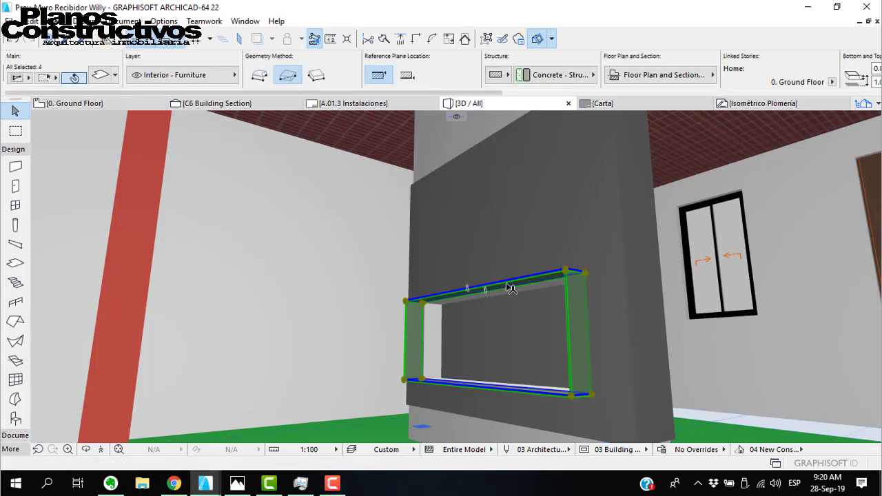
scroll(568, 77, "down", 2)
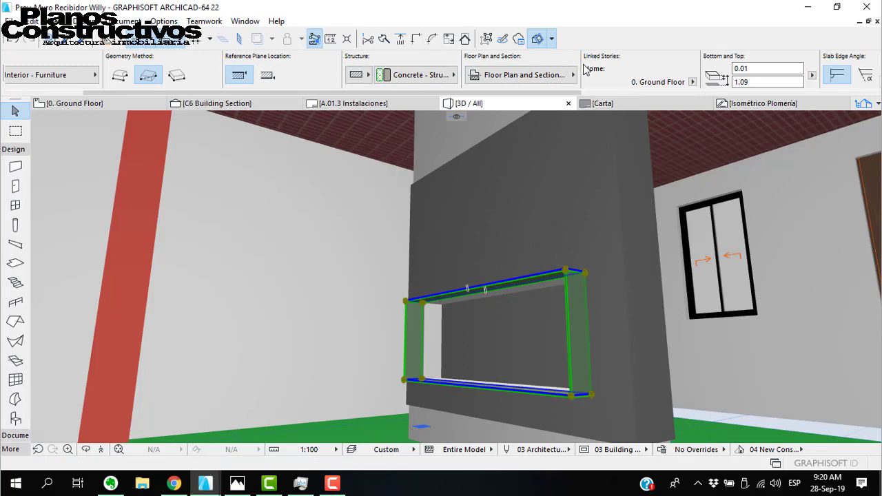
scroll(586, 69, "right", 4)
left_click(495, 79)
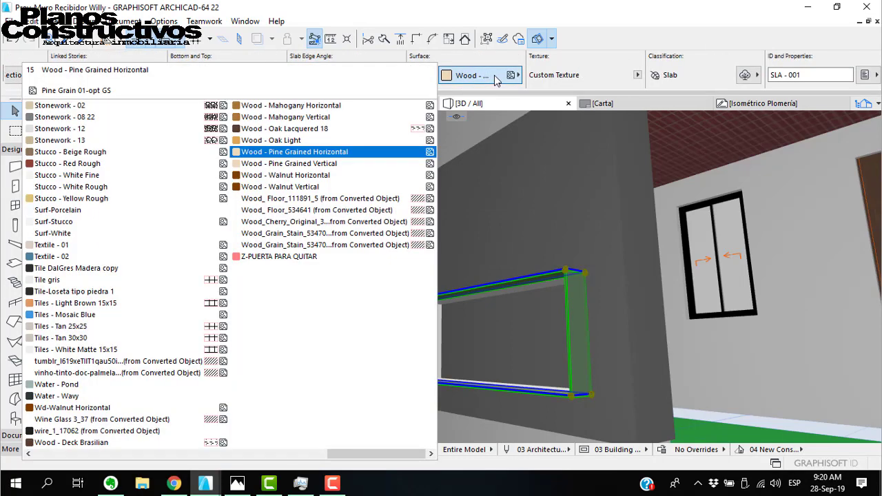
left_click(501, 79)
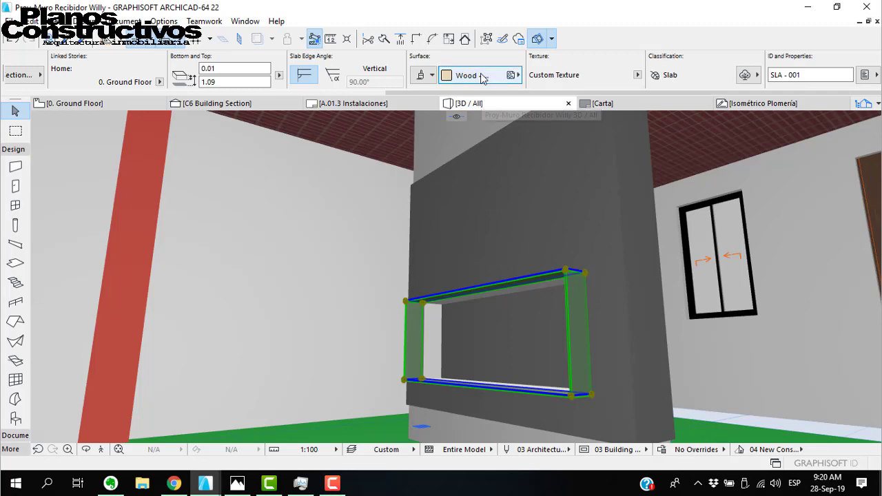
left_click(482, 76)
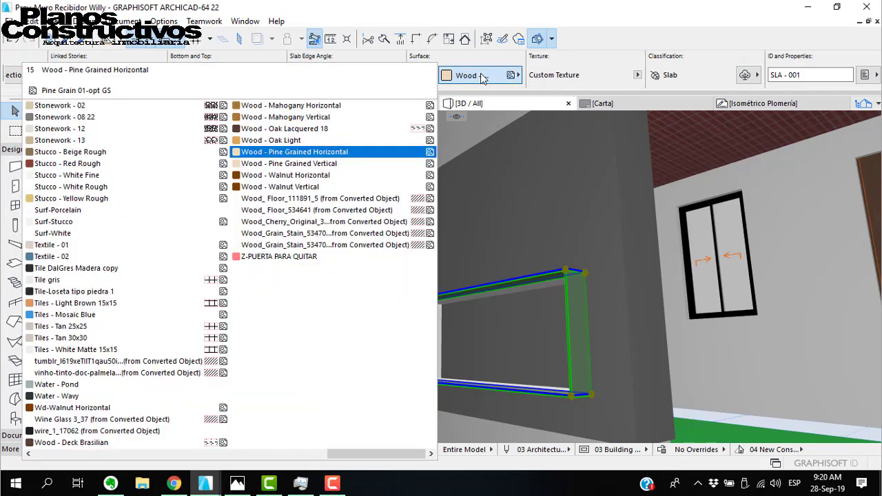
left_click(262, 176)
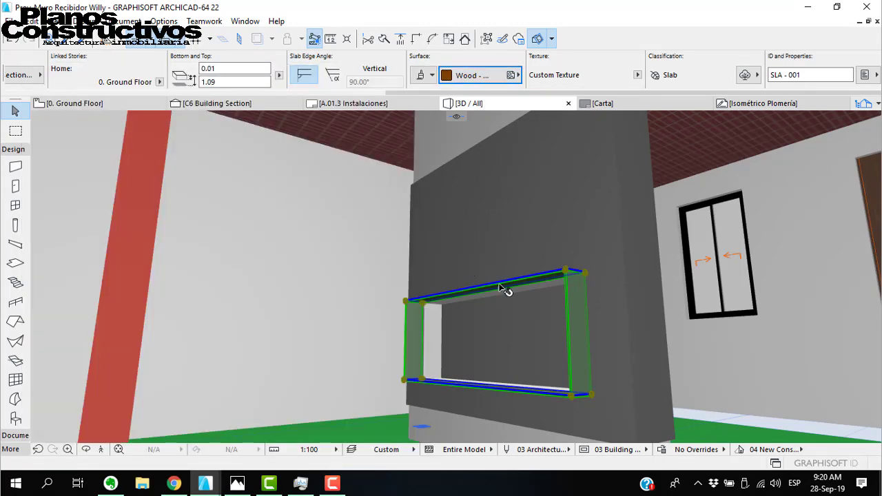
key("Escape")
left_click(556, 277)
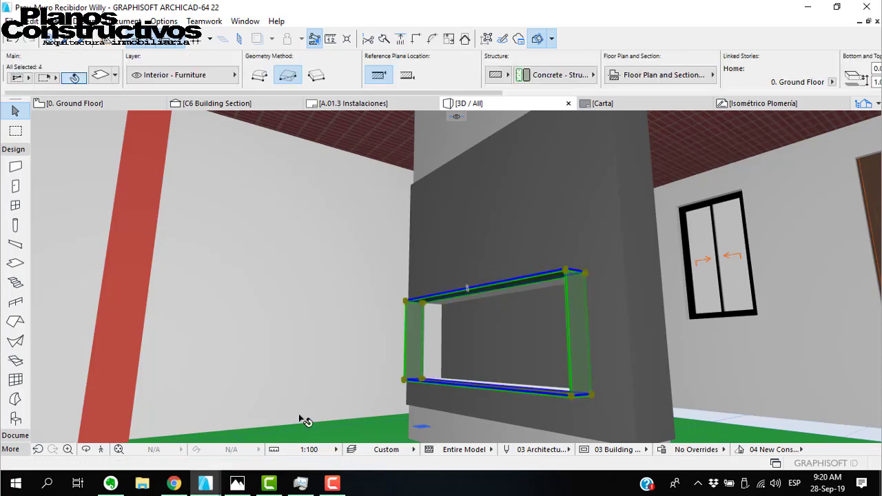
mouse_move(327, 486)
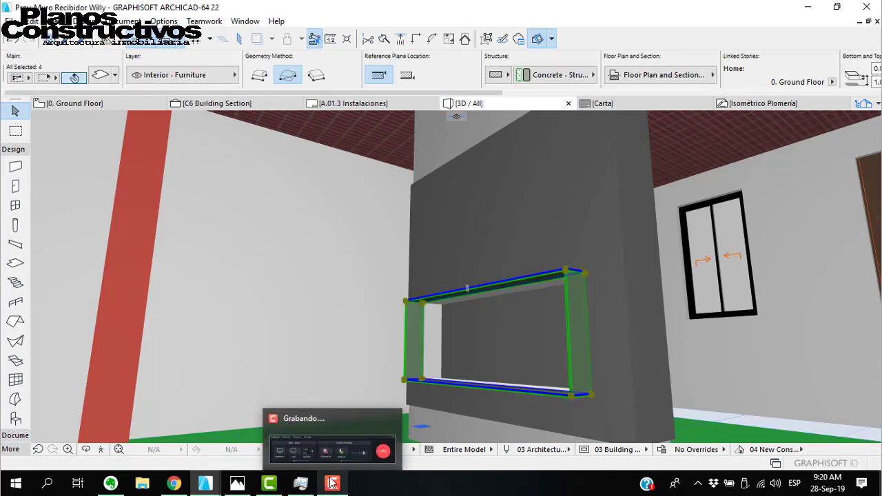
left_click(331, 441)
left_click(854, 417)
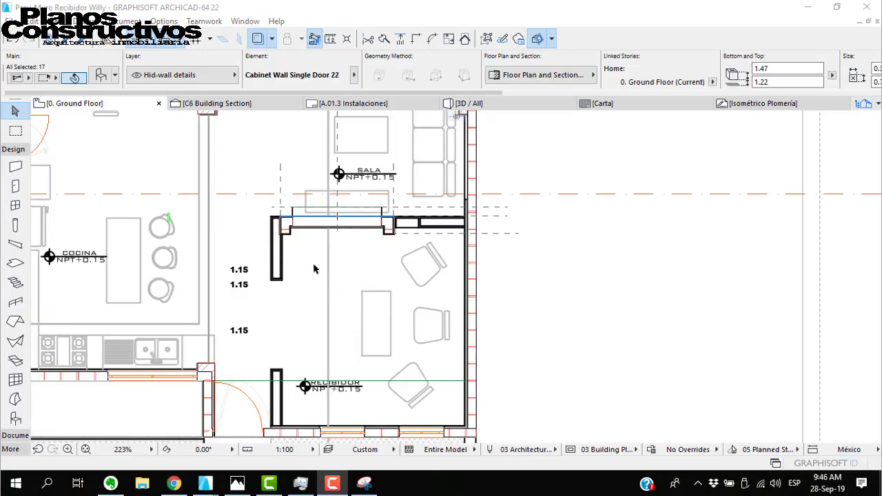
scroll(441, 344, "down", 3)
scroll(282, 303, "up", 4)
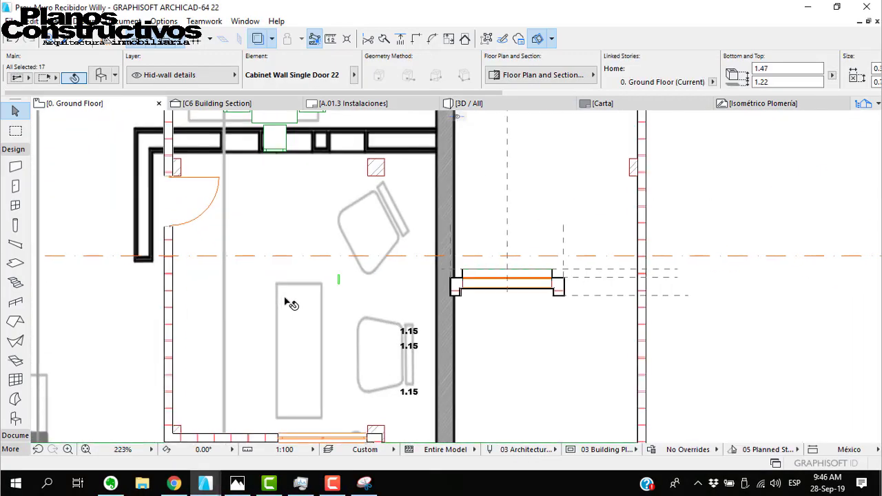
scroll(583, 314, "up", 3)
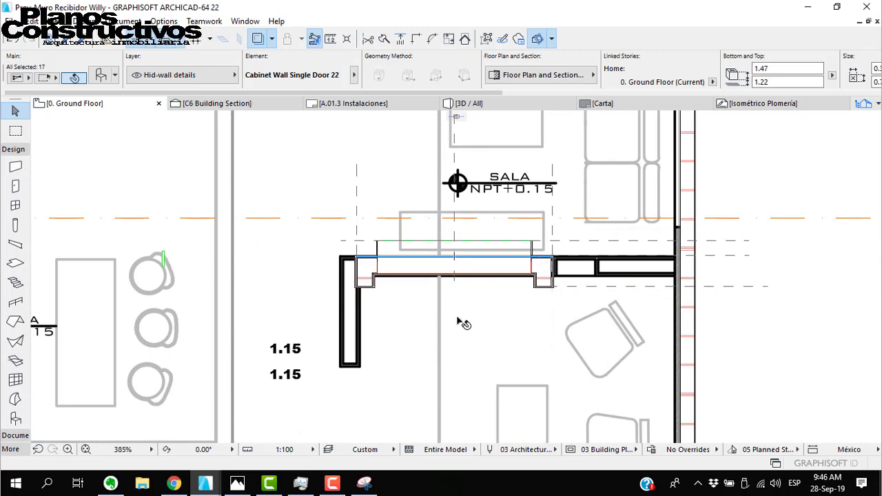
scroll(468, 323, "down", 3)
scroll(417, 324, "up", 3)
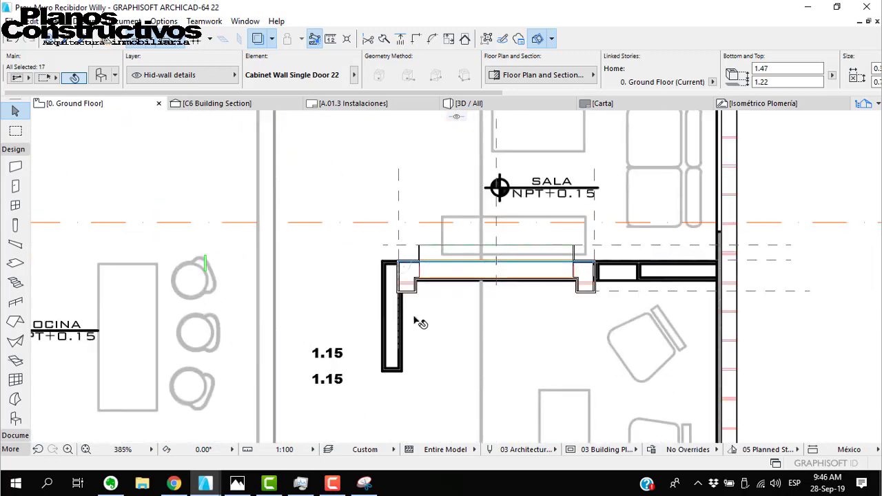
- Open the C6 building section with the current view settings, examine the niche box in elevation, and return to the ground floor plan
left_click(427, 223)
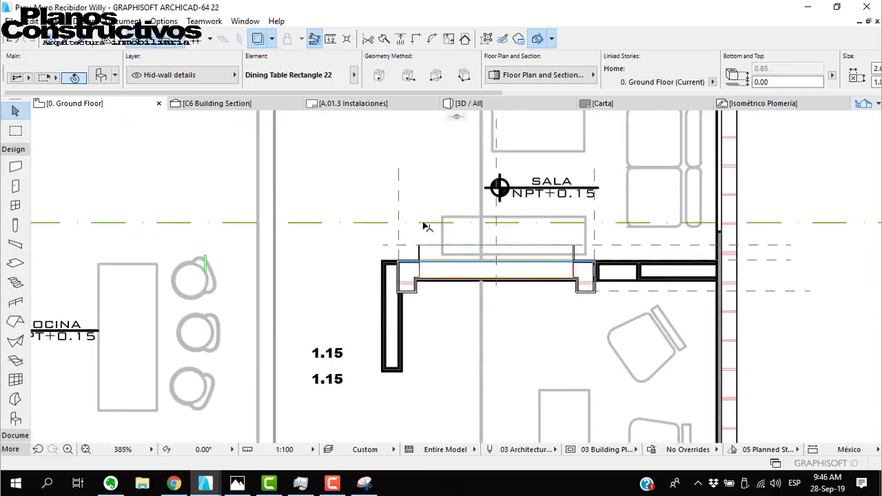
scroll(425, 224, "up", 3)
right_click(425, 224)
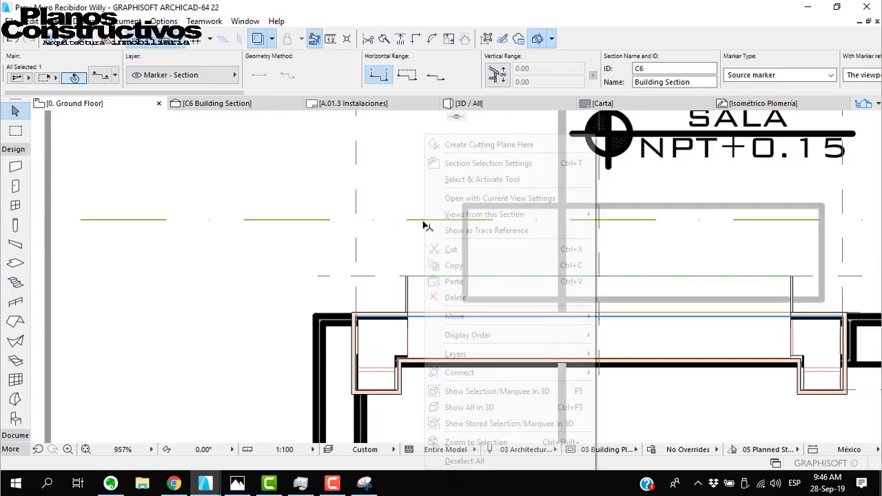
left_click(472, 198)
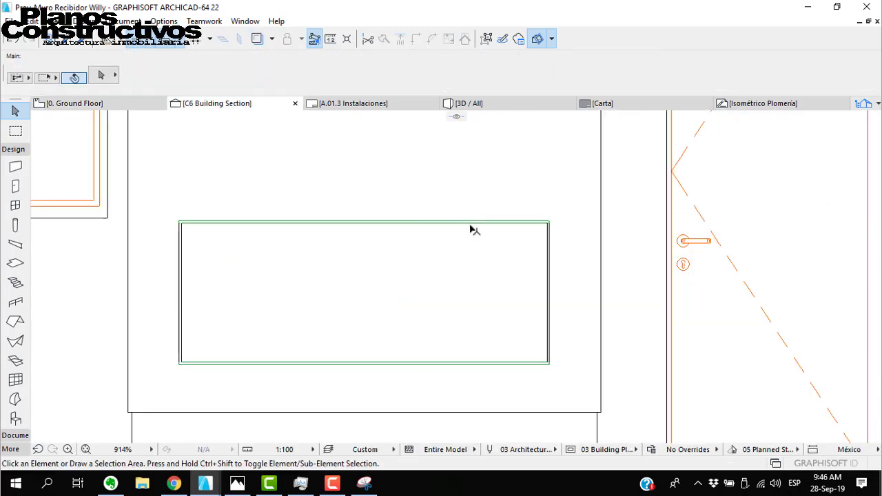
scroll(410, 249, "down", 5)
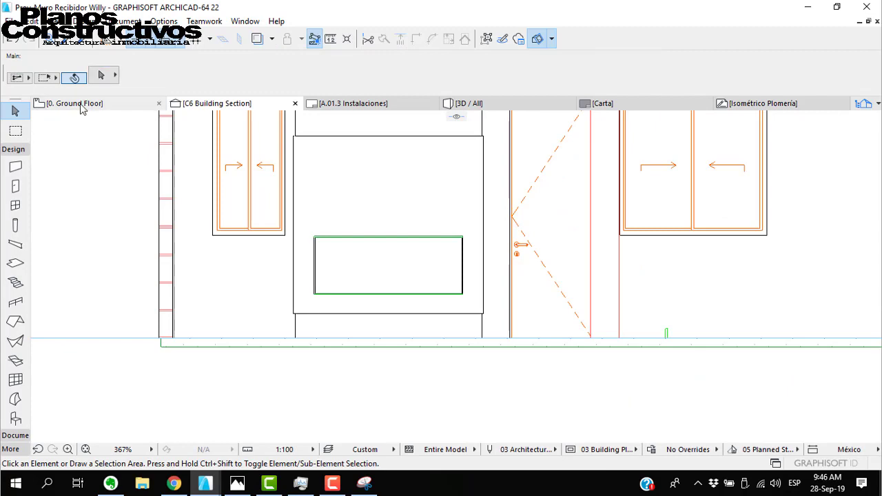
left_click(80, 103)
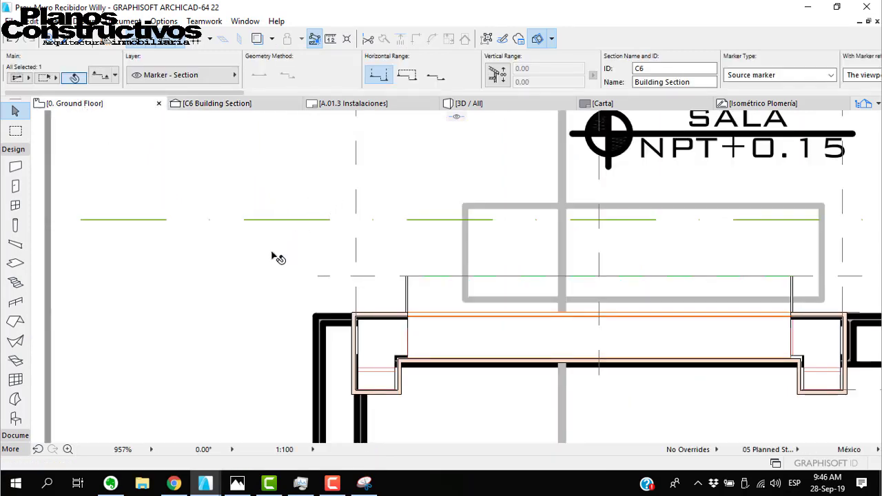
left_click(278, 255)
scroll(285, 252, "down", 5)
scroll(293, 229, "up", 1)
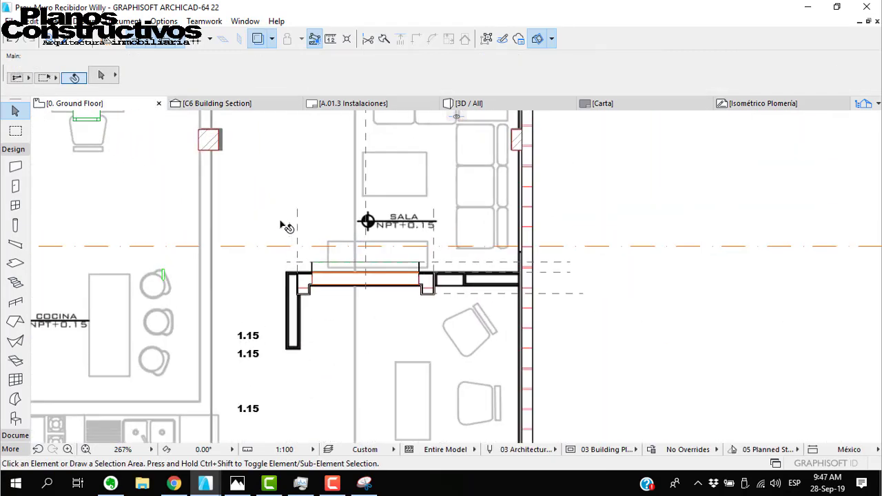
left_click(21, 189)
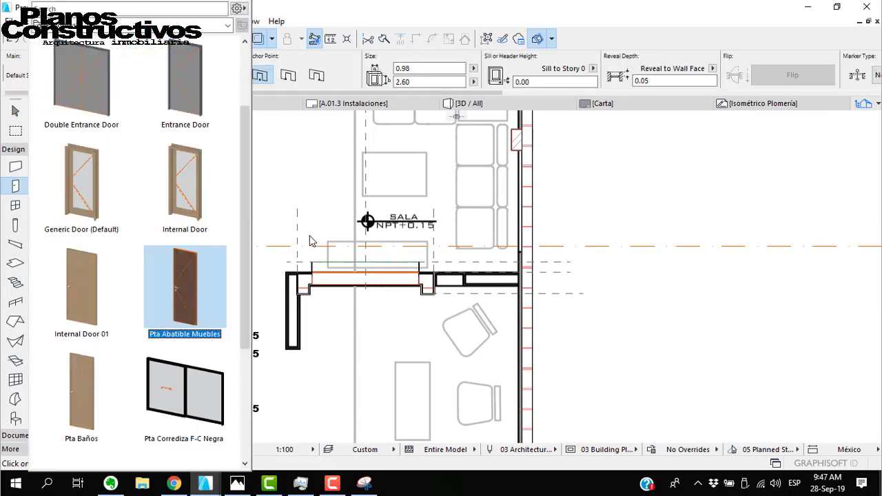
key("Escape")
key("Escape")
- Copy the dining table with its chairs to the open area between the dining room and the living room furniture
middle_click_drag(264, 195, 323, 272)
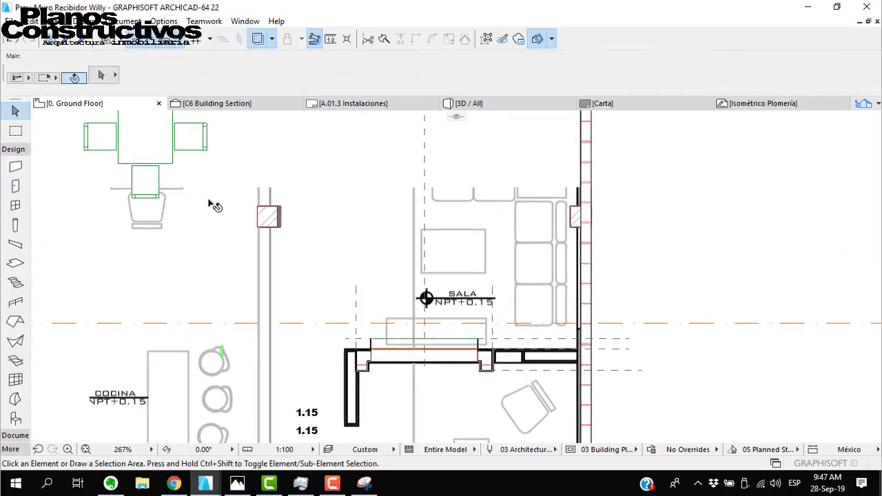
left_click(172, 167)
key("ctrl+shift+d")
left_click(172, 164)
left_click(358, 282)
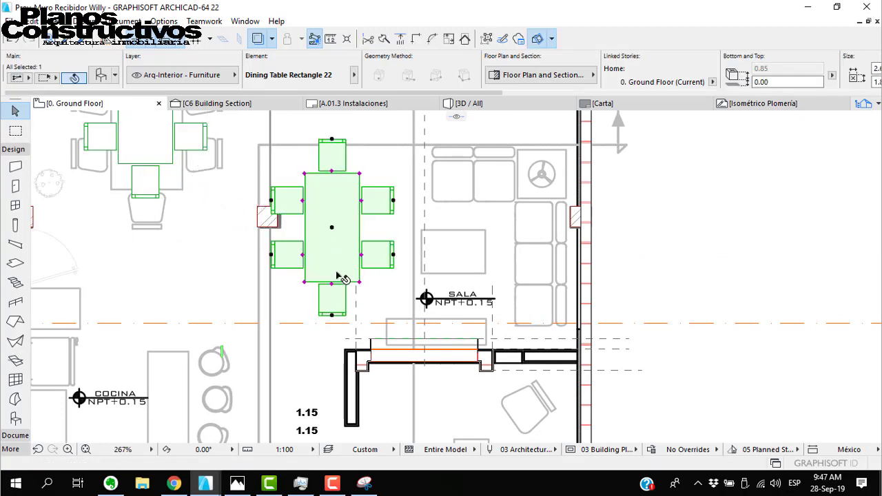
- Change the copied dining table into a Flat Panel TV 22 object with the Wall Mount support style
left_click(18, 186)
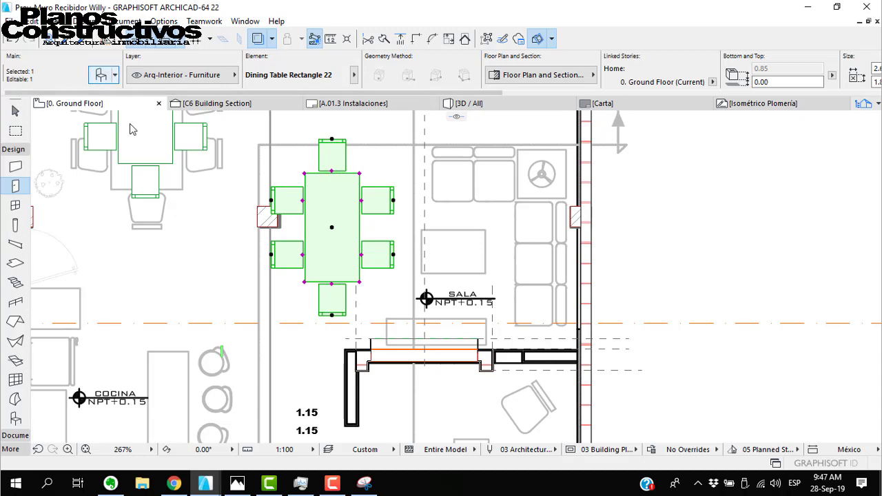
key("ctrl+t")
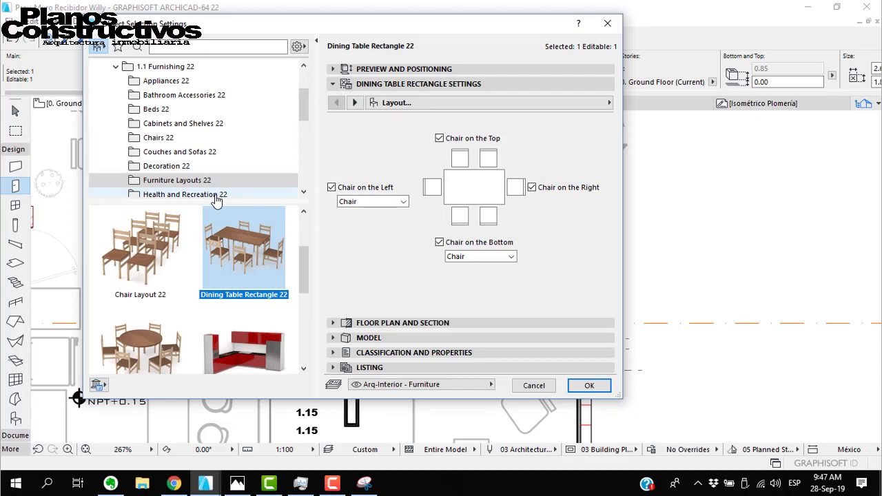
left_click(177, 84)
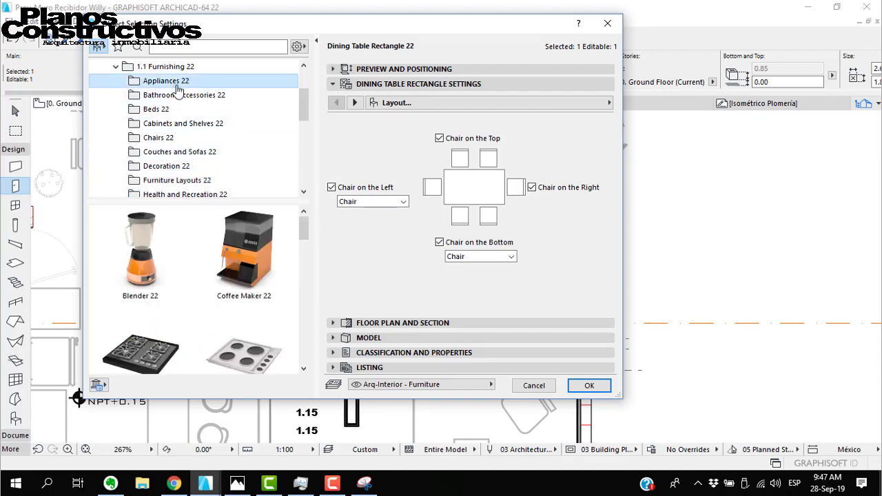
left_click(183, 194)
left_click(150, 332)
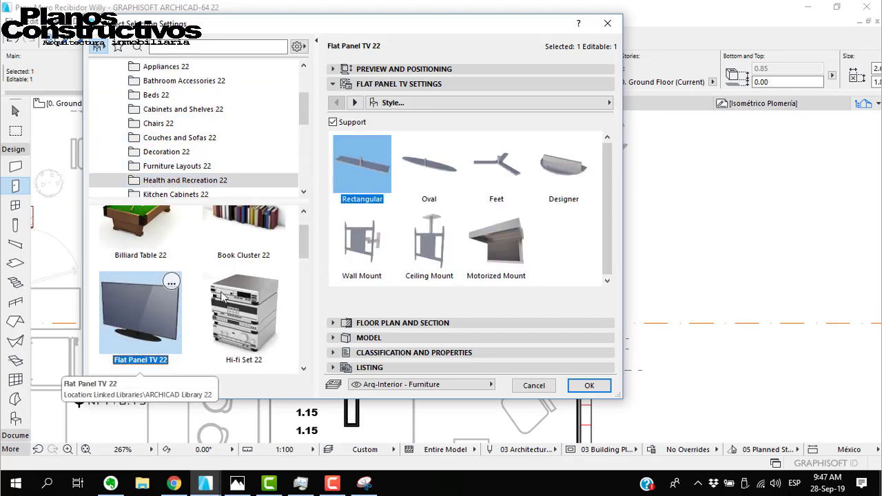
left_click(377, 237)
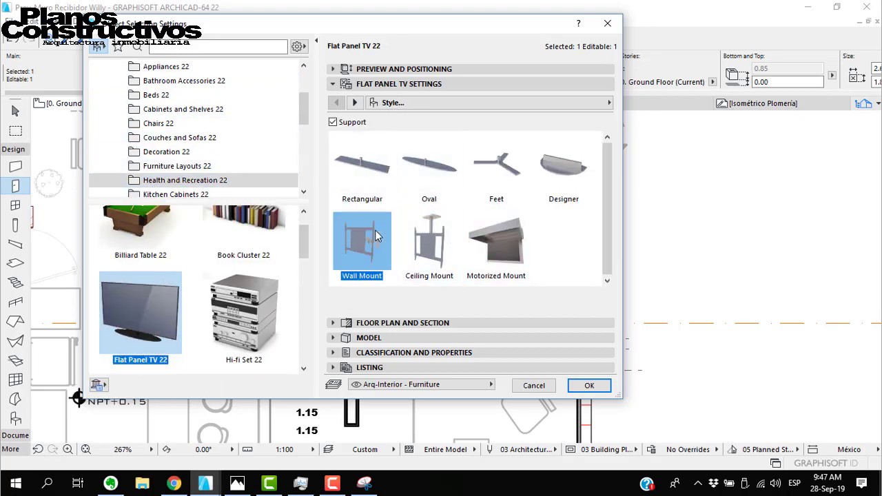
left_click(585, 386)
scroll(303, 275, "up", 2)
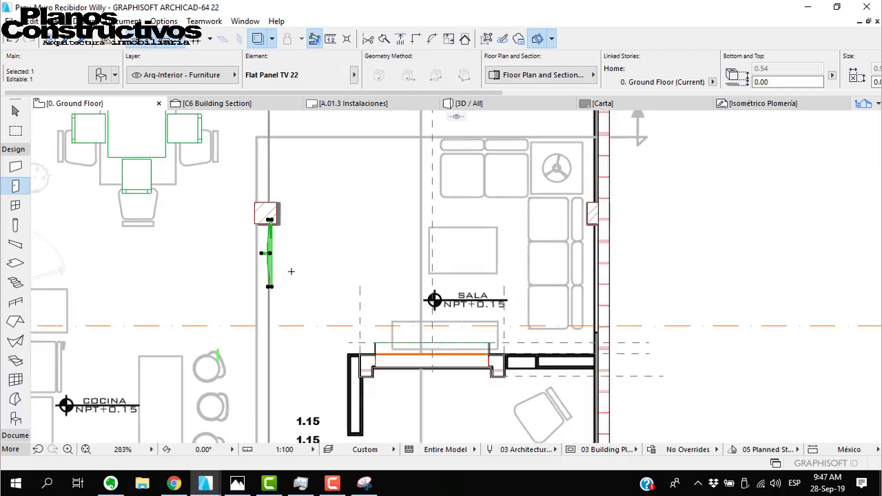
key("Escape")
key("Escape")
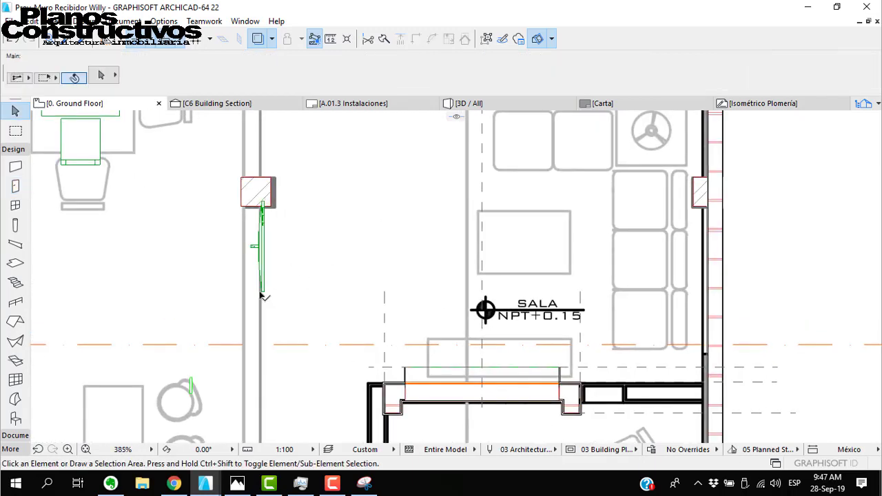
- Rotate the TV a quarter turn about its mount point so its back faces the reception dividing wall
left_click(262, 294)
key("ctrl+e")
left_click(249, 248)
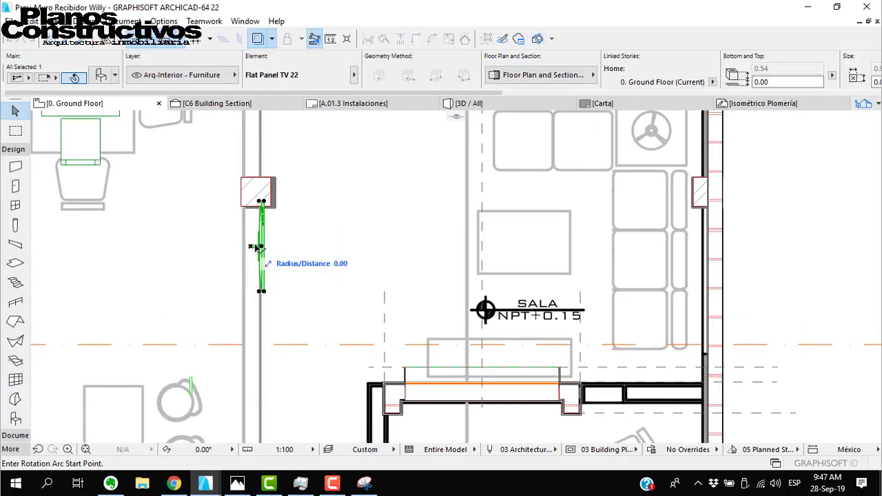
left_click(289, 246)
left_click(268, 253)
- Move the TV by its reference points onto the dividing wall's centreline, setting the mount against the wall line behind the niche
key("ctrl+d")
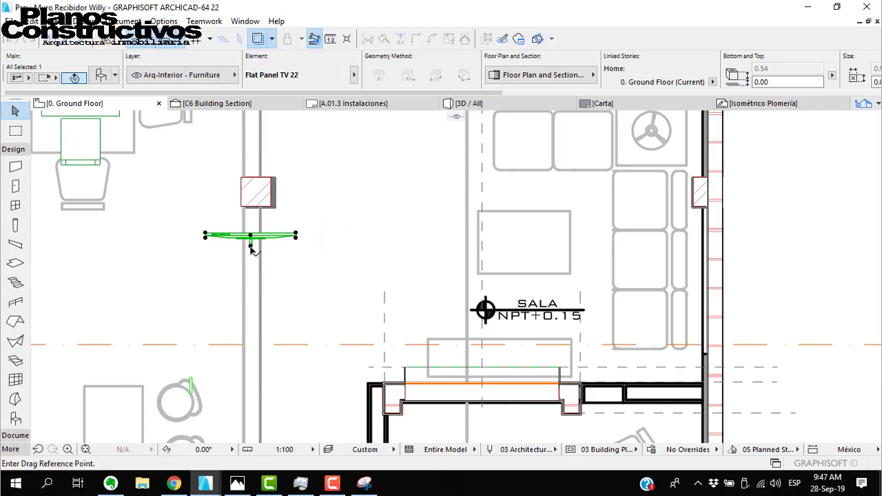
left_click(250, 235)
scroll(496, 384, "up", 4)
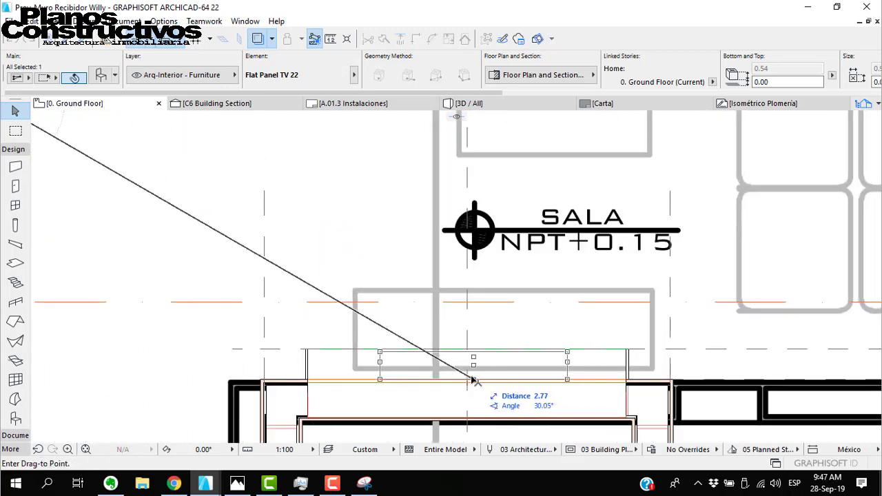
left_click(468, 378)
scroll(463, 386, "up", 3)
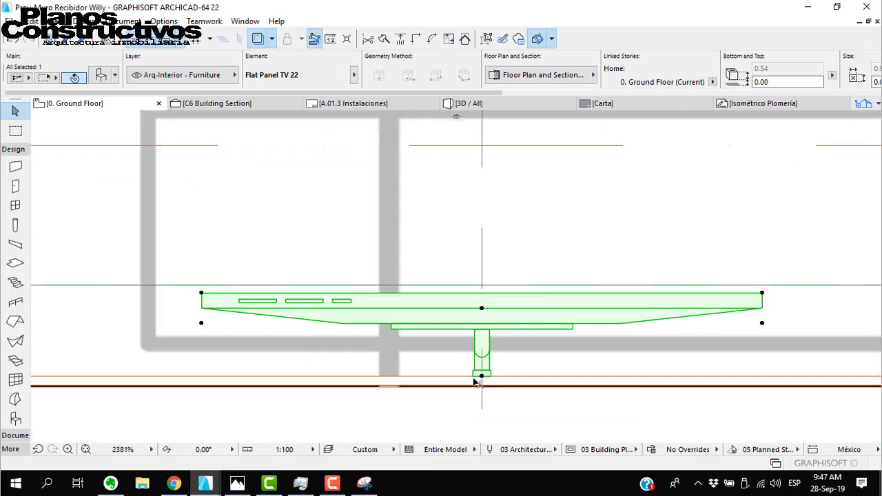
left_click(481, 376)
left_click(481, 389)
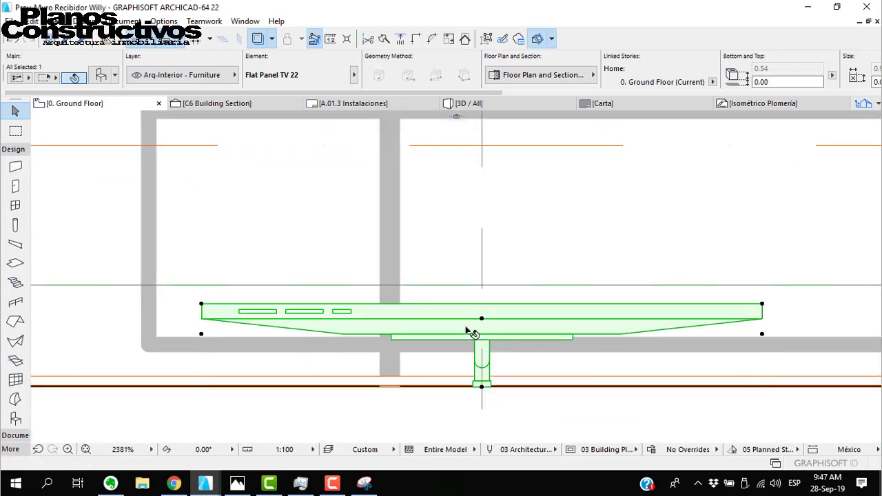